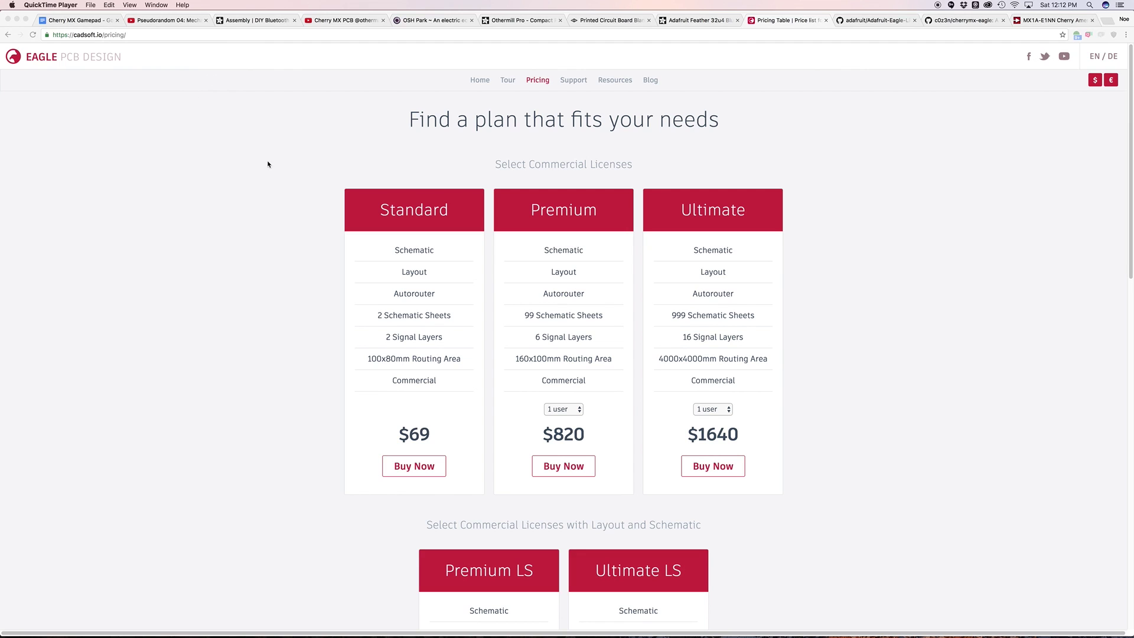
# - Review the commercial and non-commercial EAGLE licence plans on the pricing page, down to Express, Maker and Educational
pyautogui.scroll(-10, 268, 164)
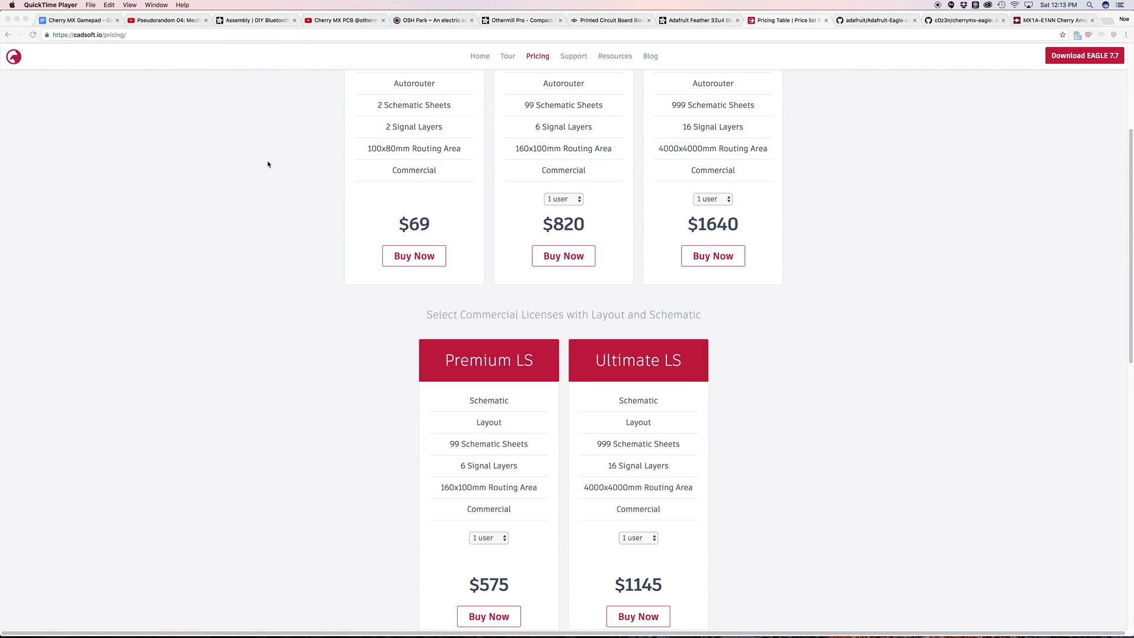
pyautogui.scroll(-13, 602, 313)
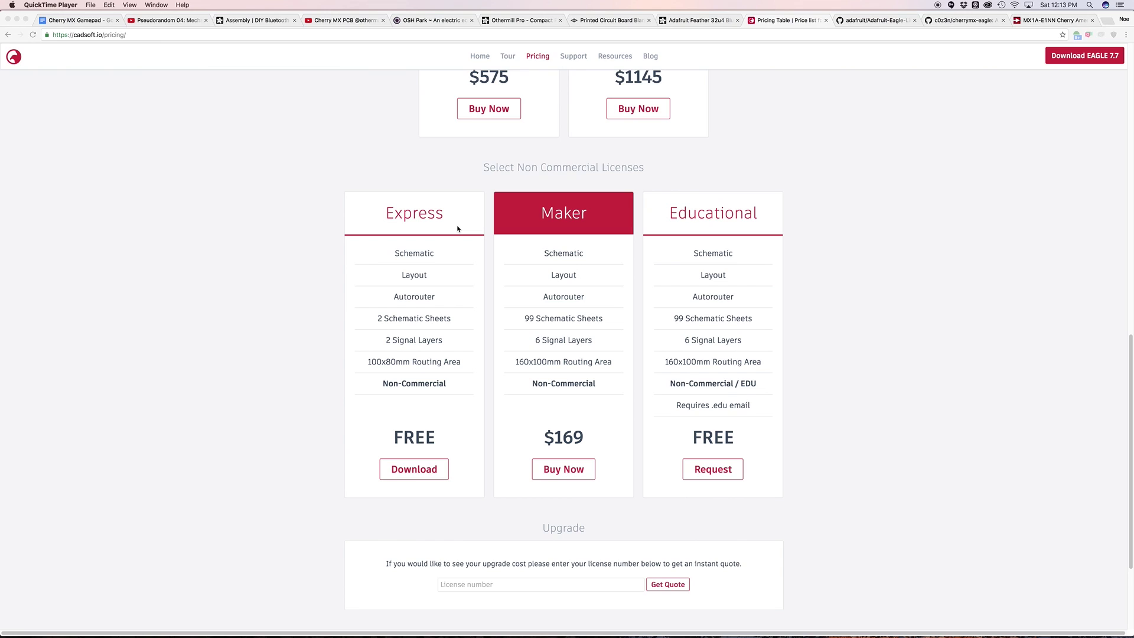
pyautogui.click(367, 365)
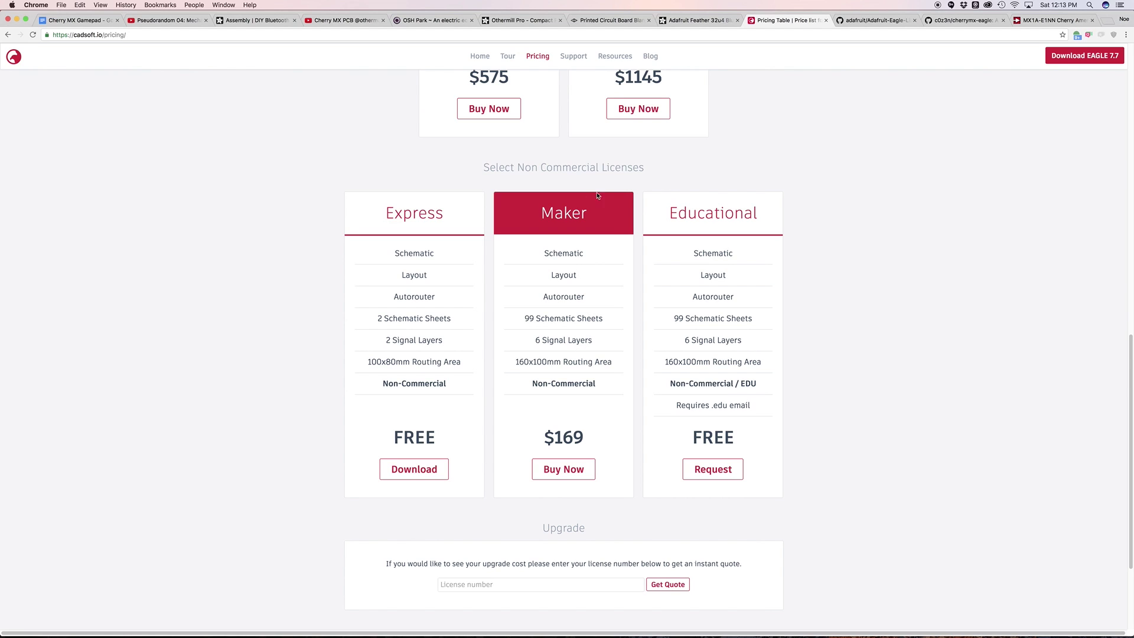
# - View the Adafruit-Eagle-Library and cherrymx-eagle repositories on GitHub and show the download options for cherrymx-eagle
pyautogui.click(863, 21)
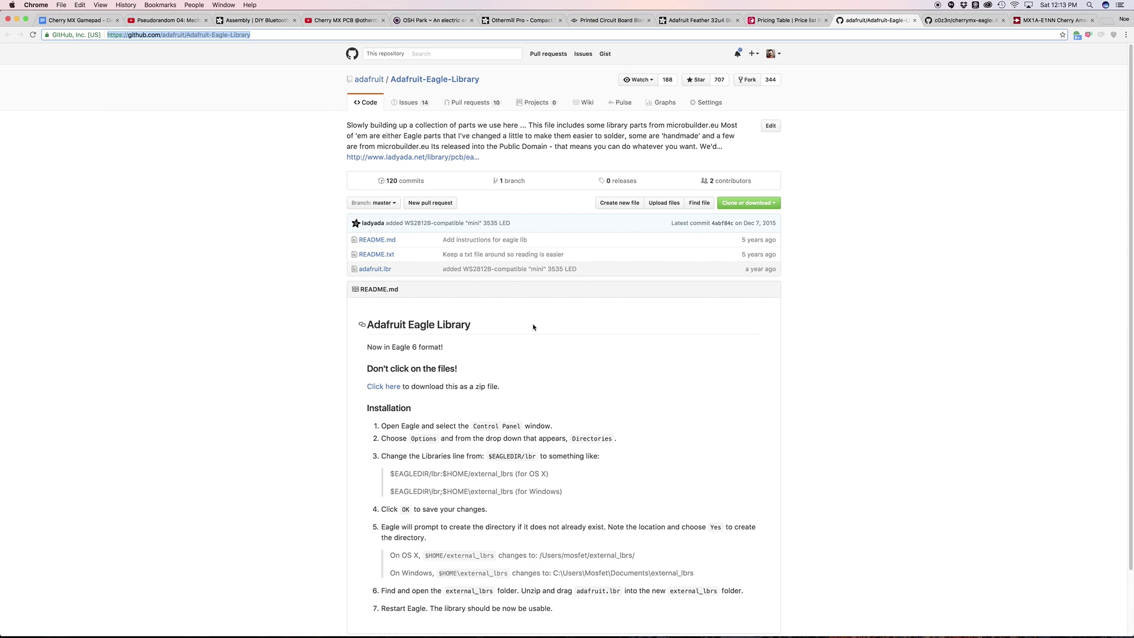
pyautogui.scroll(-1, 524, 332)
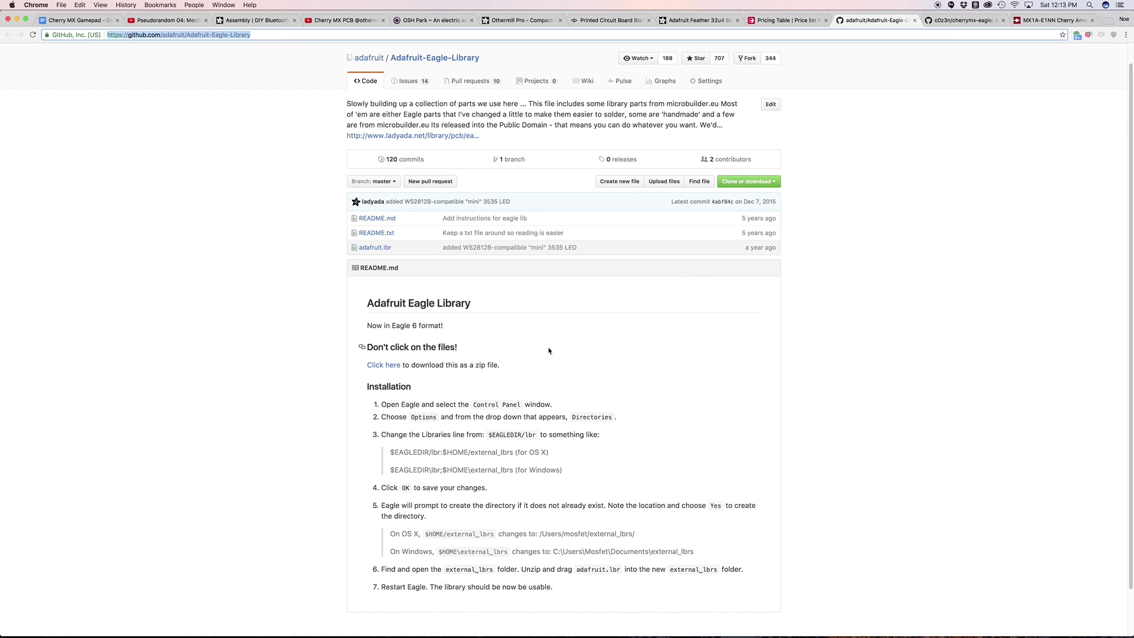
pyautogui.click(938, 20)
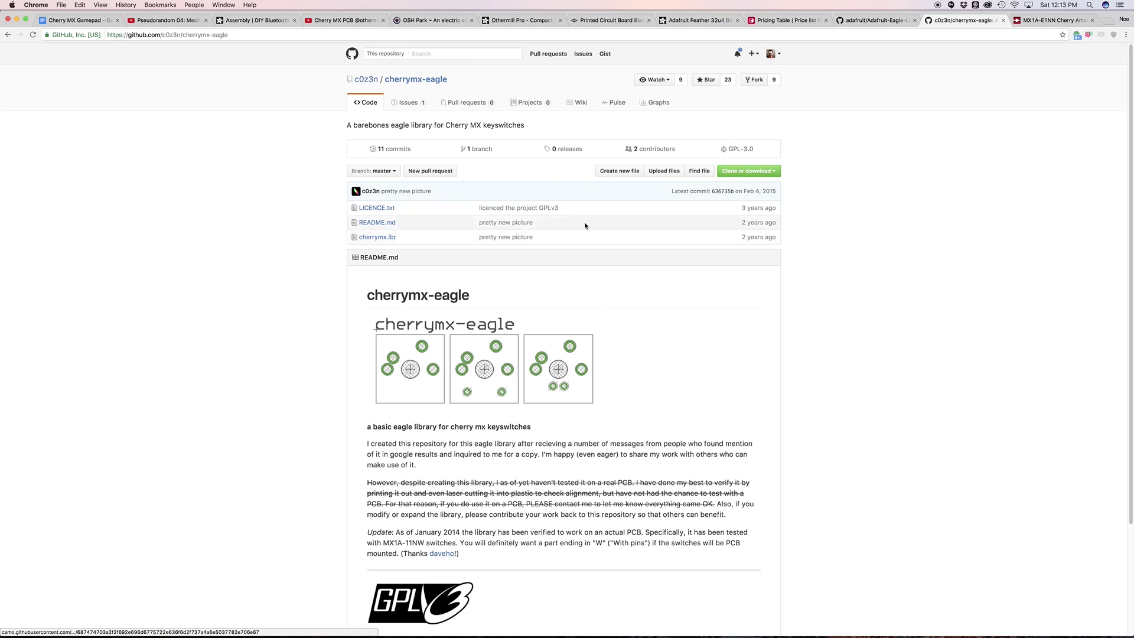
pyautogui.press('super+Tab')
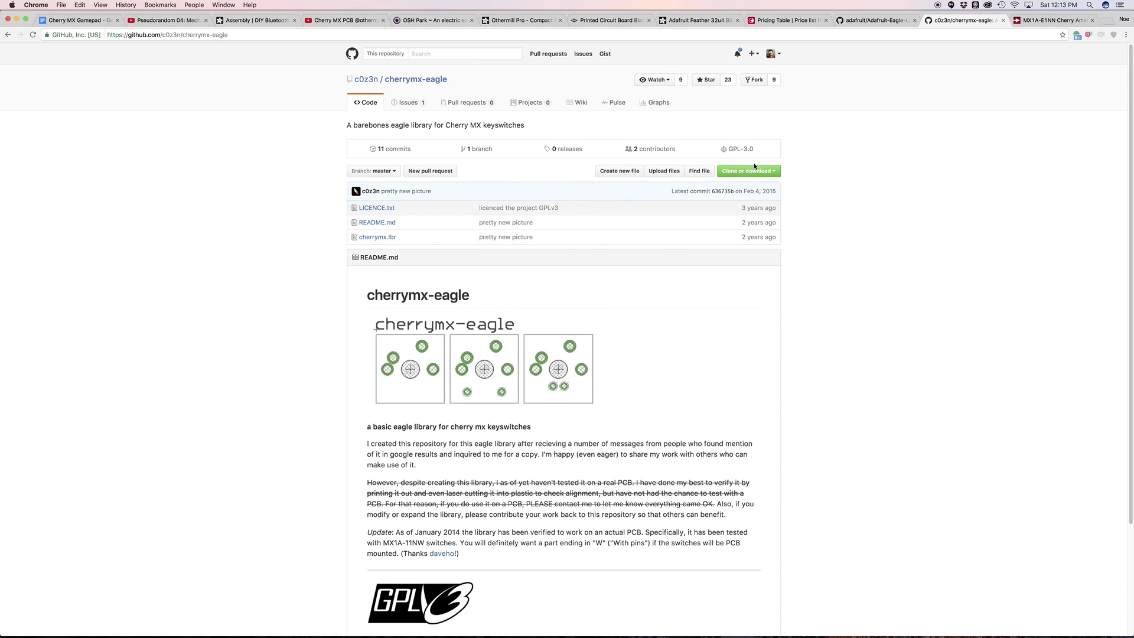
pyautogui.click(772, 174)
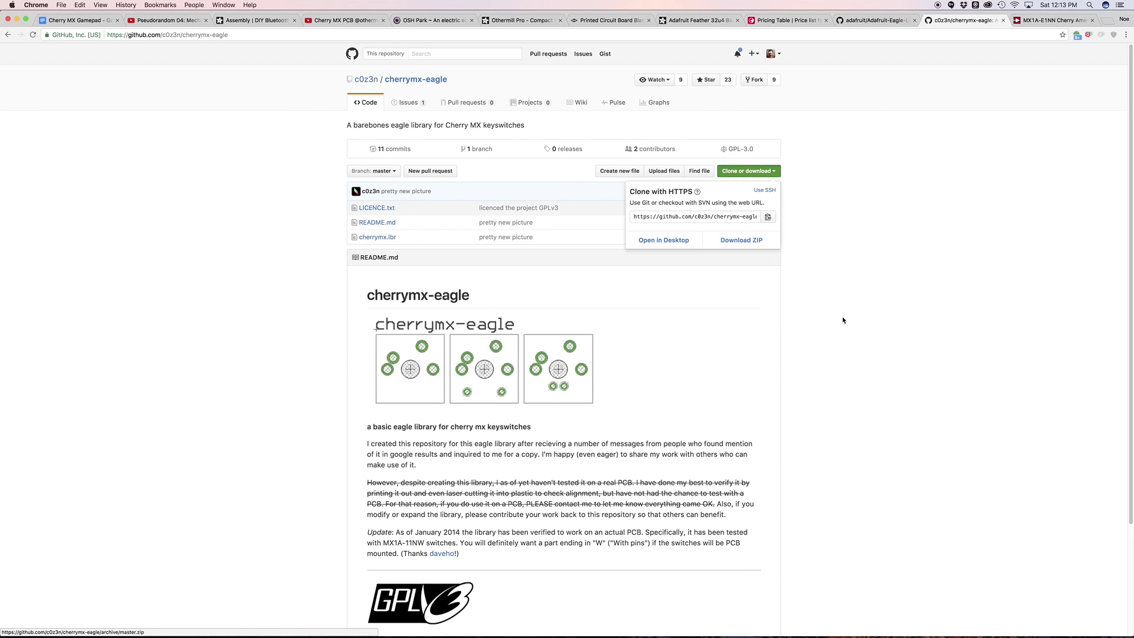
# - Switch to Finder and select both adafruit.lbr and cherrymx.lbr in the Cherry MX Files folder
pyautogui.press('super+Tab')
pyautogui.press('super+Tab')
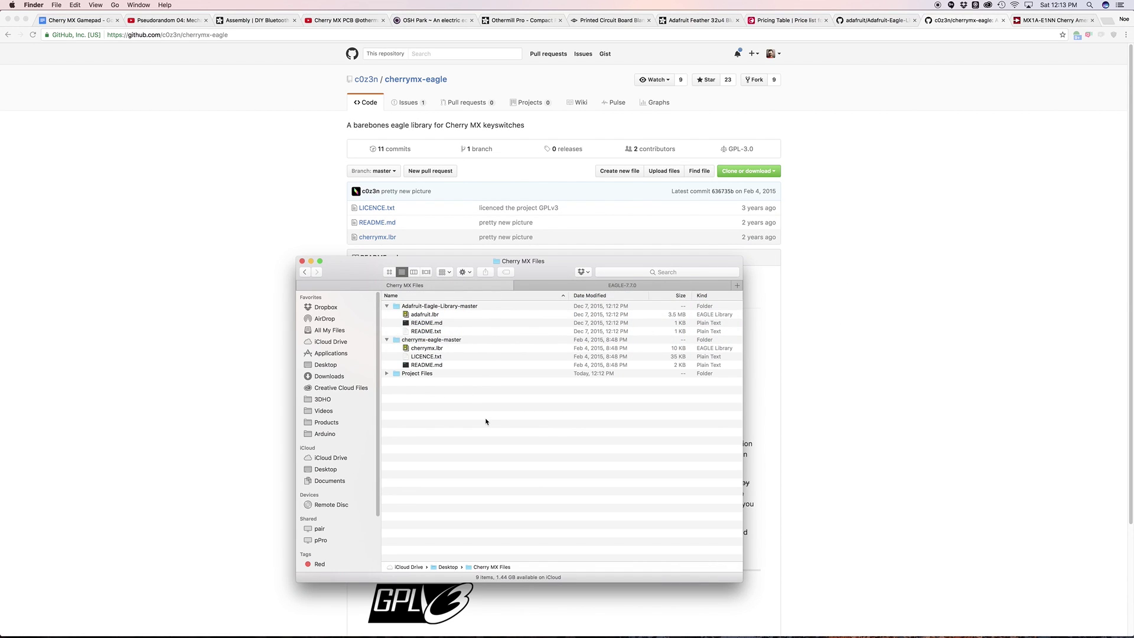
pyautogui.click(444, 316)
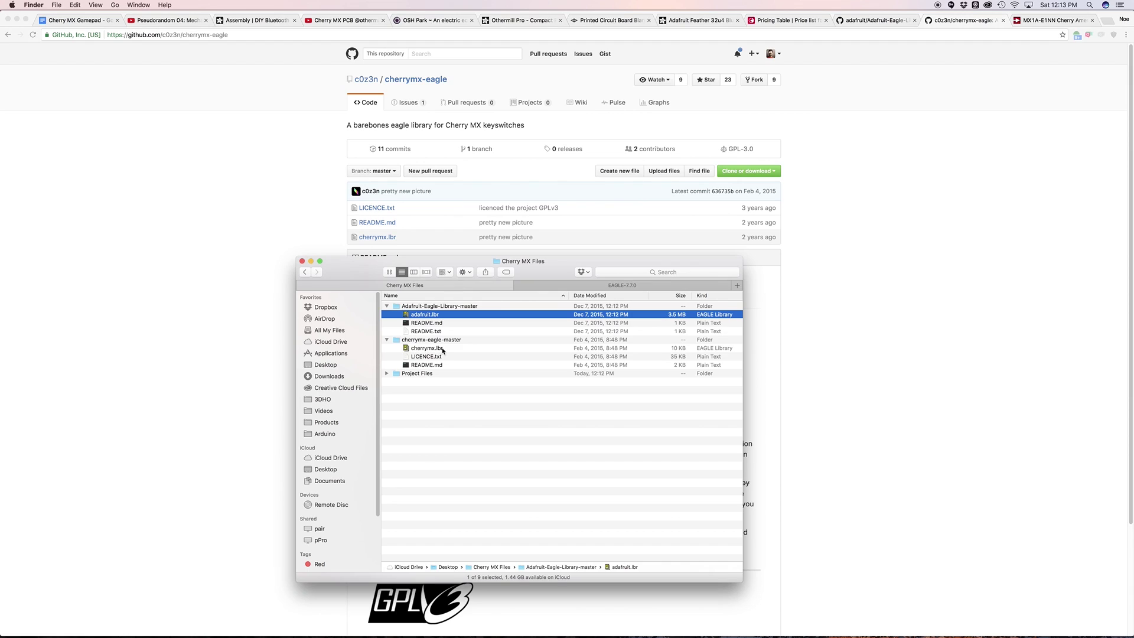
pyautogui.keyDown('super'); pyautogui.click(441, 348); pyautogui.keyUp('super')
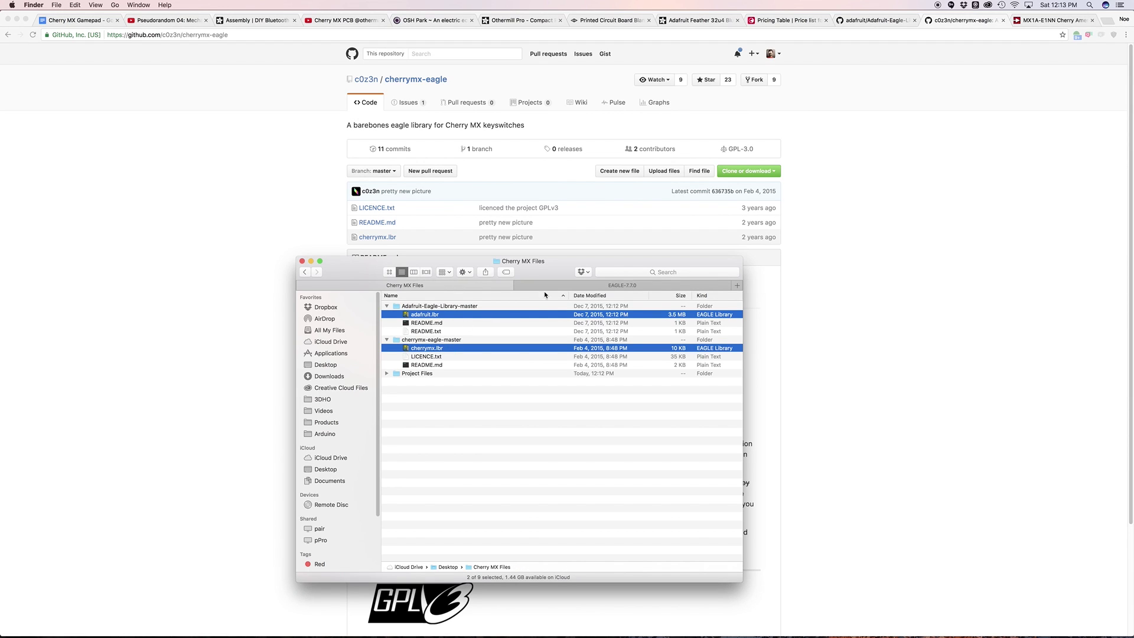
# - Open the lbr folder inside the EAGLE-7.7.0 application folder
pyautogui.click(592, 287)
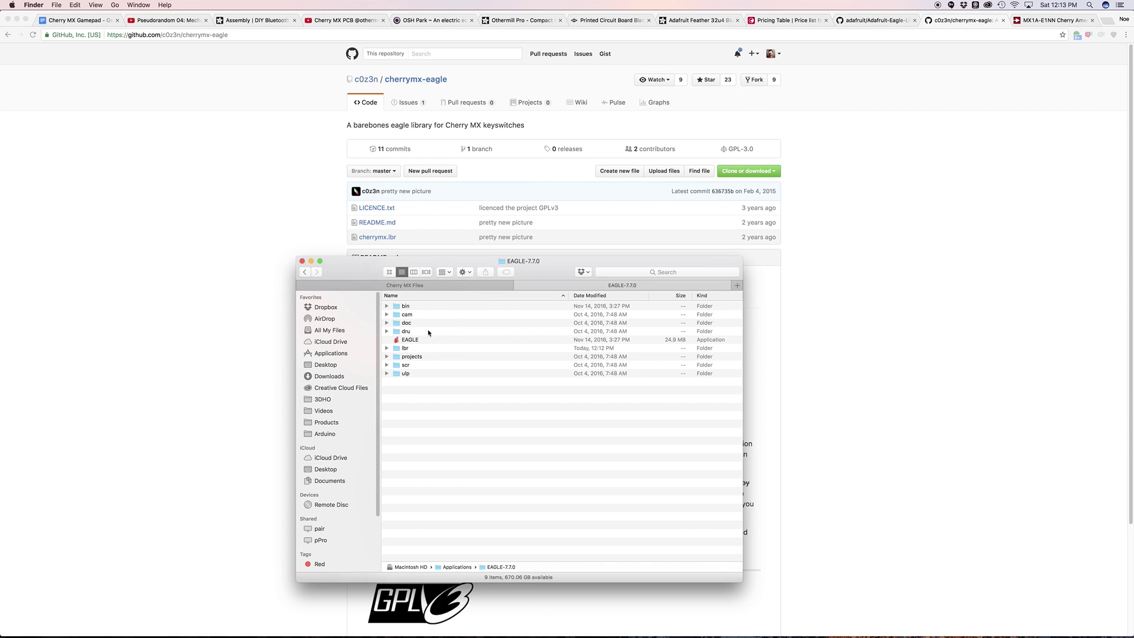
pyautogui.rightClick(519, 262)
pyautogui.click(499, 435)
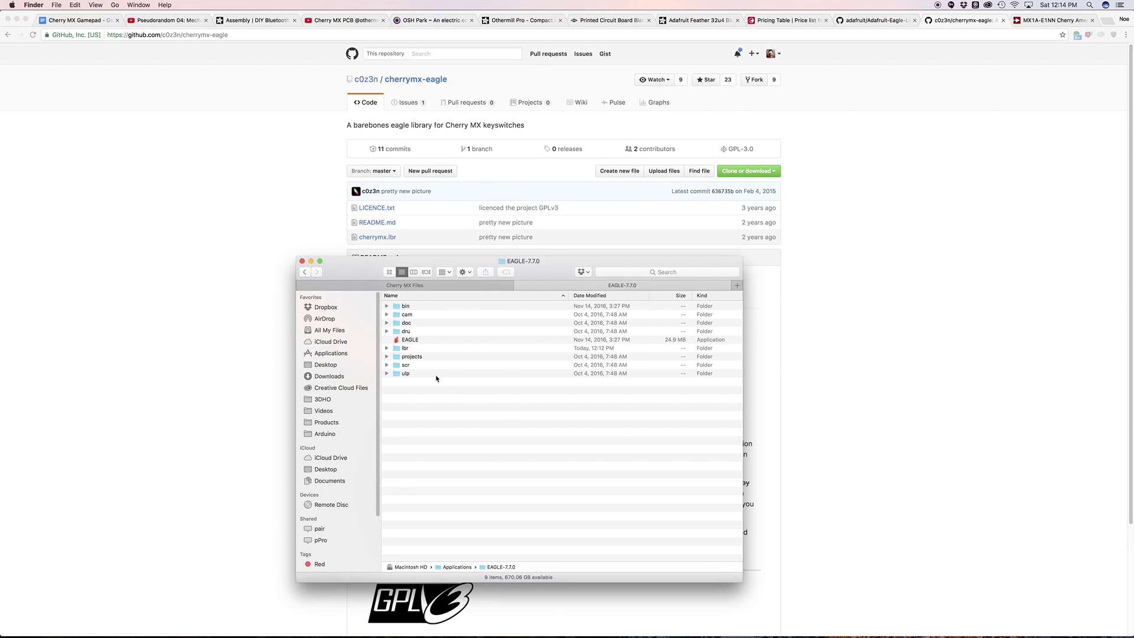
pyautogui.click(412, 348)
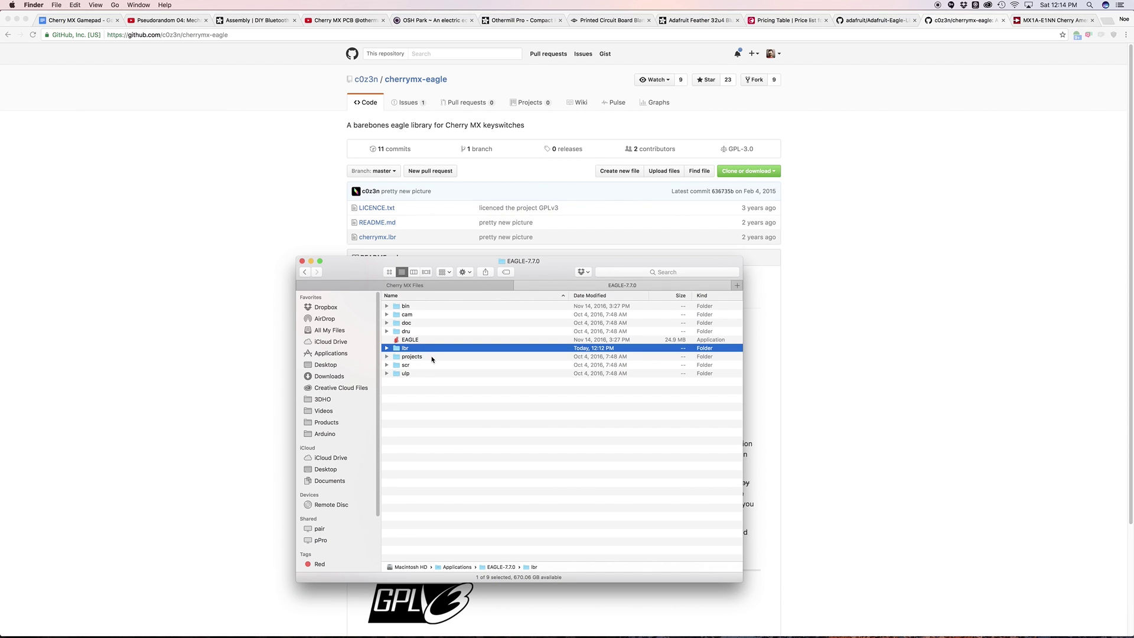
pyautogui.press('super+Down')
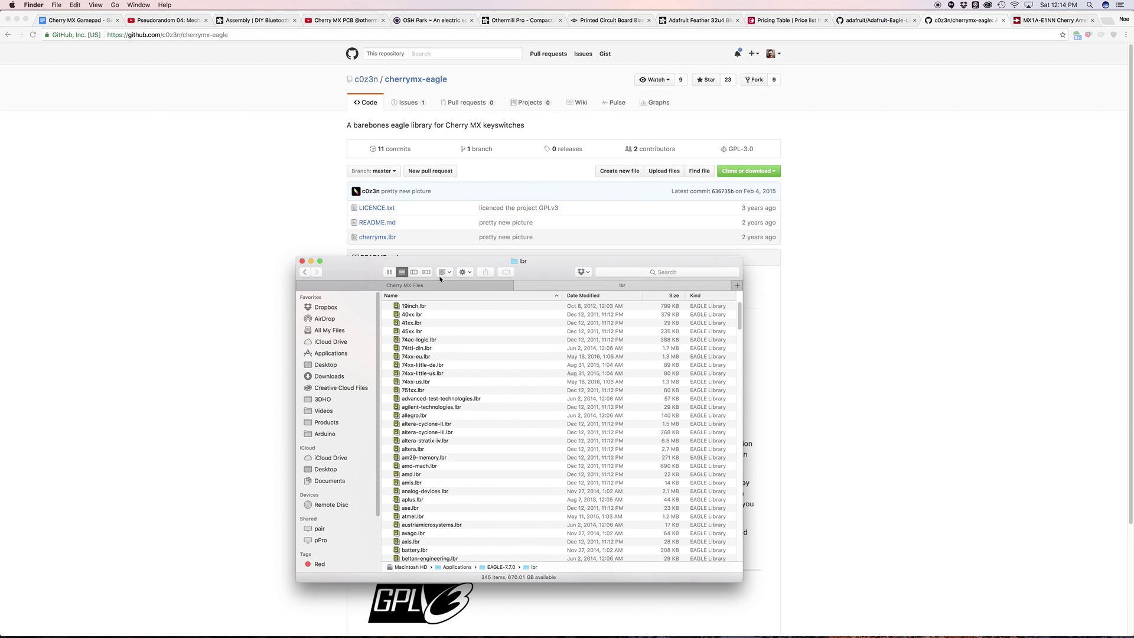
# - Copy adafruit.lbr and cherrymx.lbr from the Cherry MX Files folder into EAGLE's lbr folder
pyautogui.scroll(-15, 450, 374)
pyautogui.scroll(15, 452, 376)
pyautogui.click(460, 285)
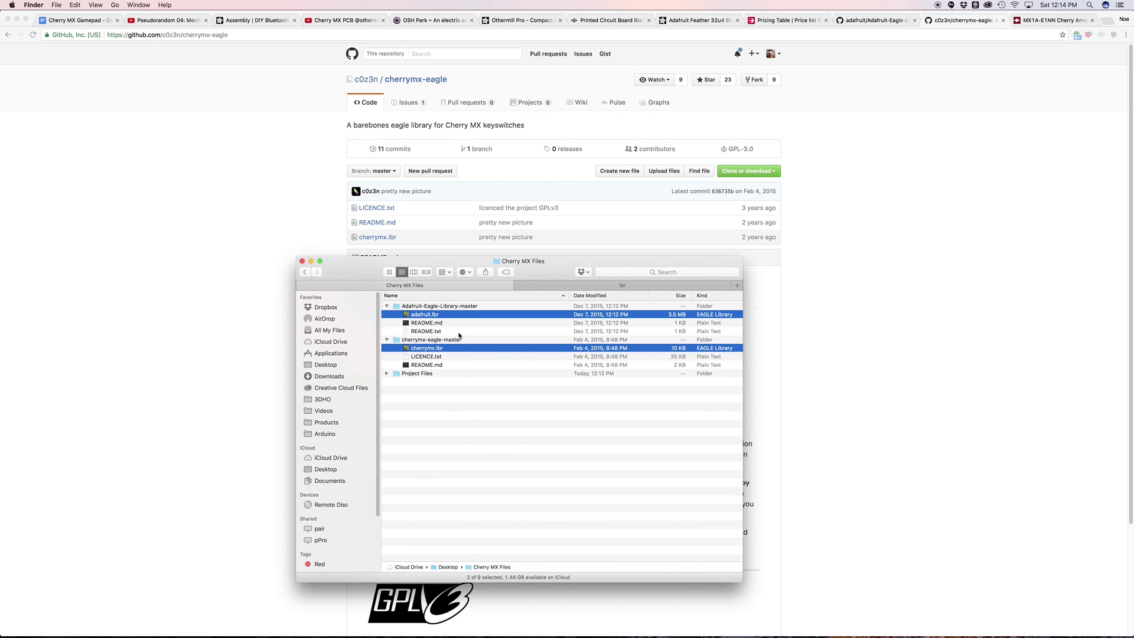
pyautogui.click(570, 283)
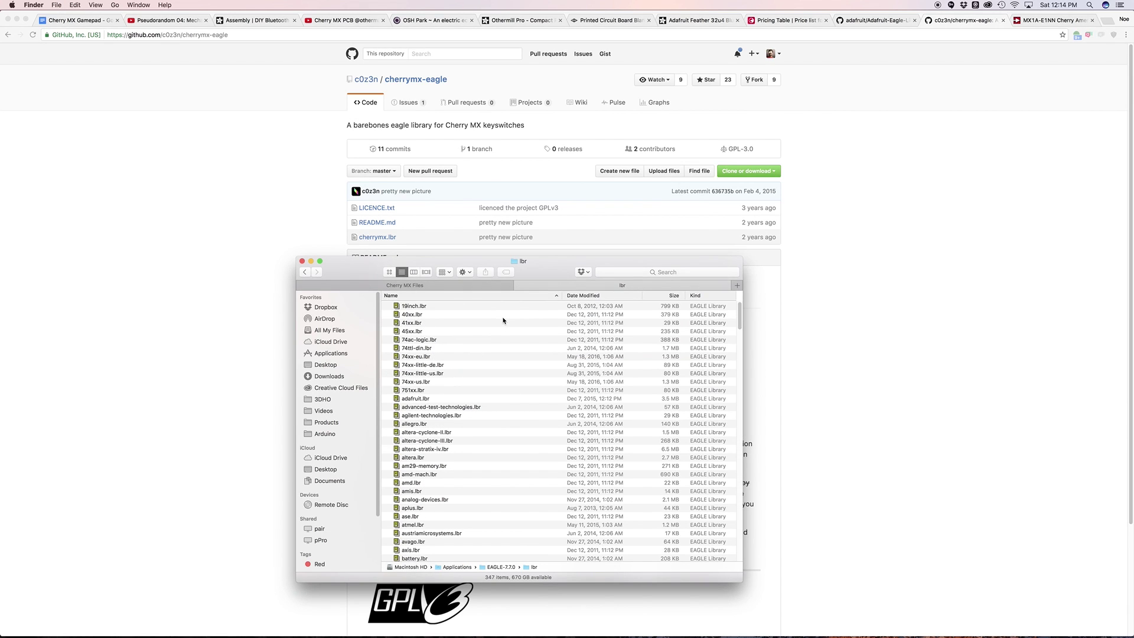
# - Return to the EAGLE-7.7.0 folder, launch the EAGLE application and reposition its Control Panel window
pyautogui.press('super+Up')
pyautogui.press('Up')
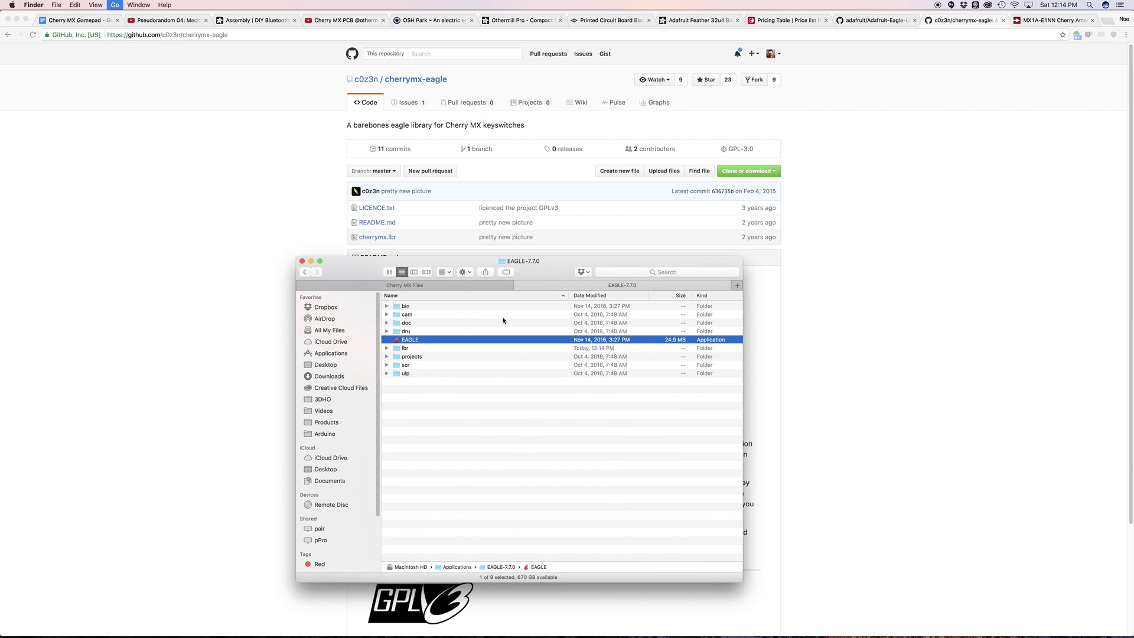
pyautogui.press('super+Down')
pyautogui.moveTo(510, 215); pyautogui.dragTo(433, 202)
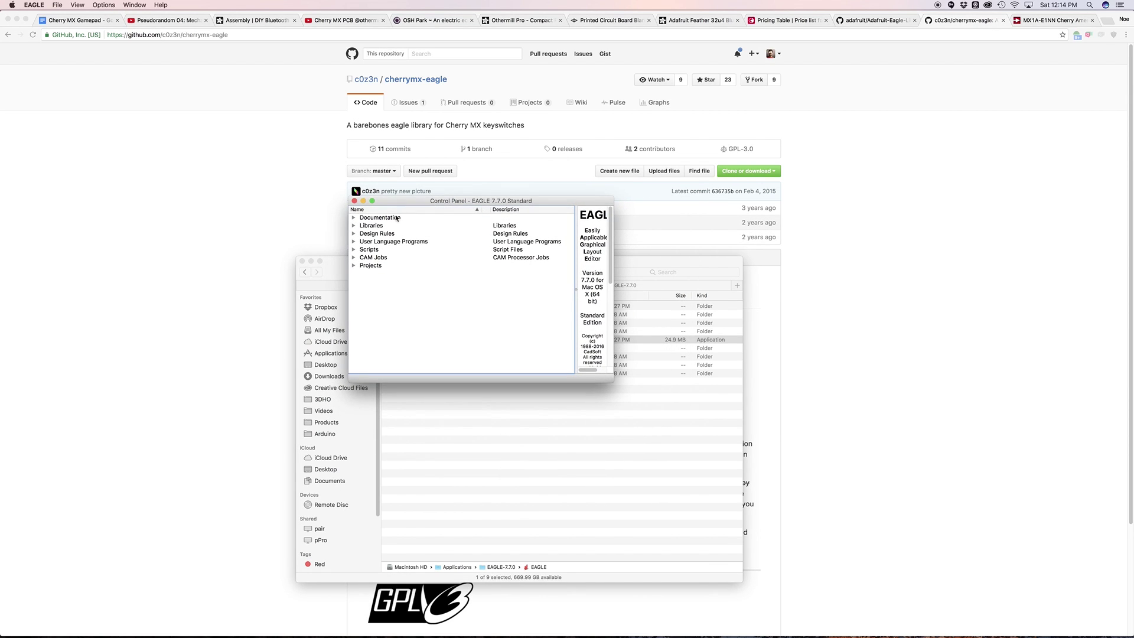
# - Look into the Libraries and Projects branches of the Control Panel tree and collapse them again
pyautogui.click(354, 225)
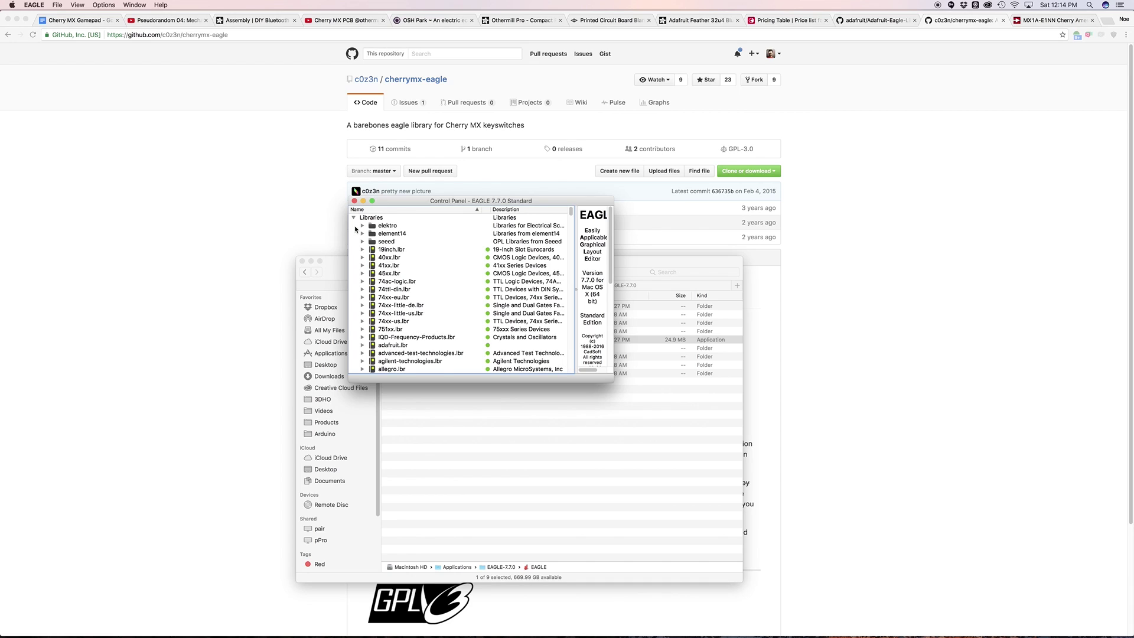
pyautogui.click(354, 218)
pyautogui.click(356, 266)
pyautogui.click(356, 265)
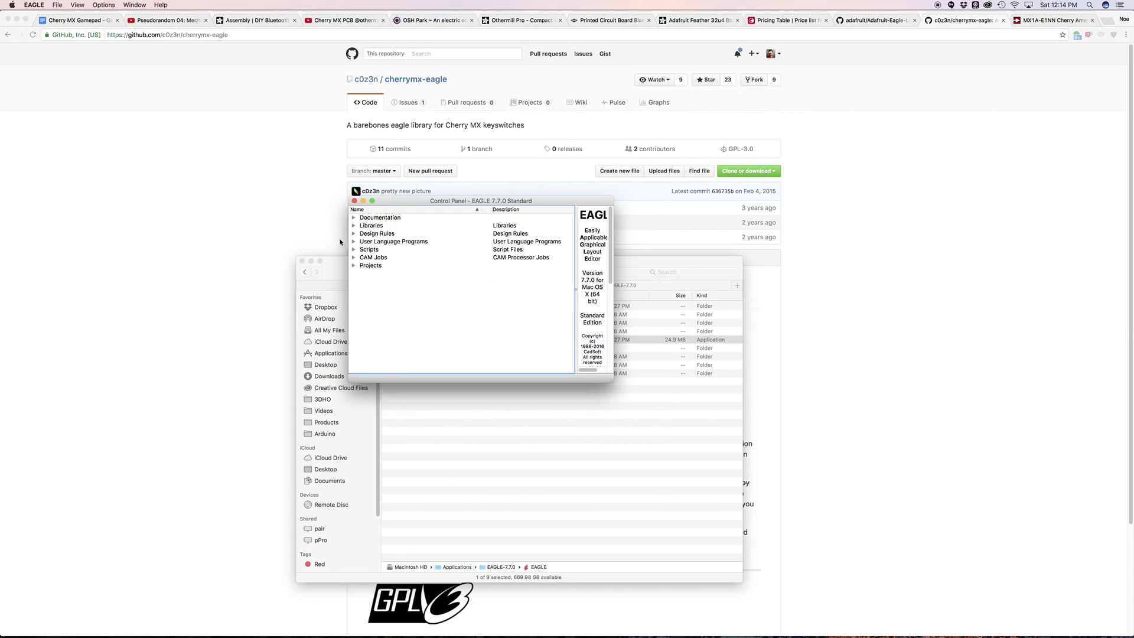
# - Create a new schematic and enlarge its window to fill the screen
pyautogui.click(58, 5)
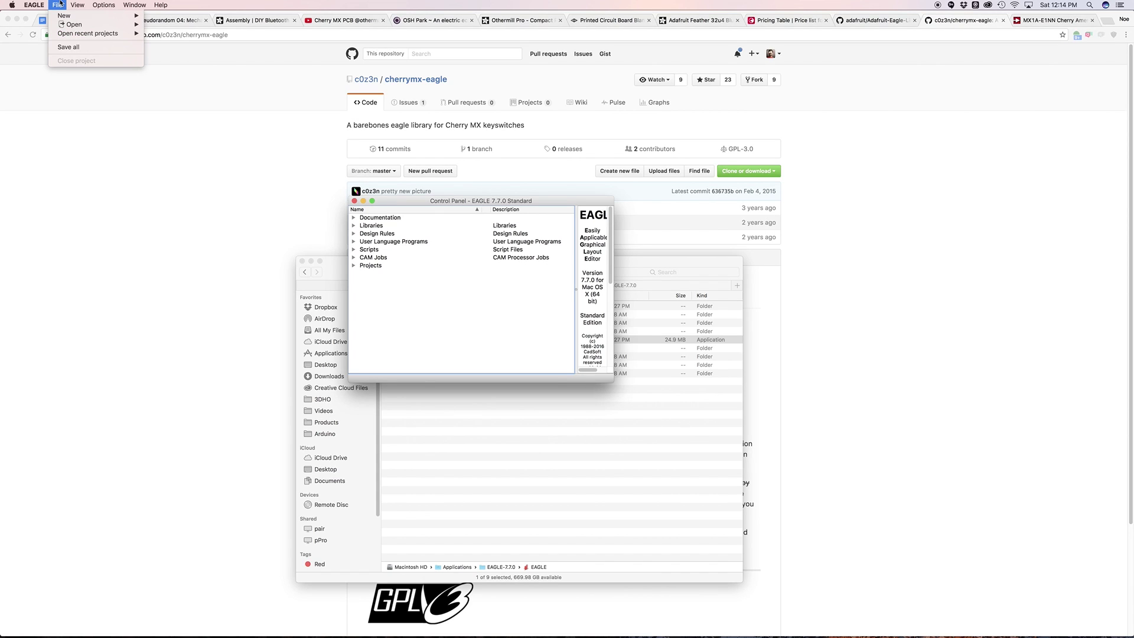
pyautogui.moveTo(73, 18)
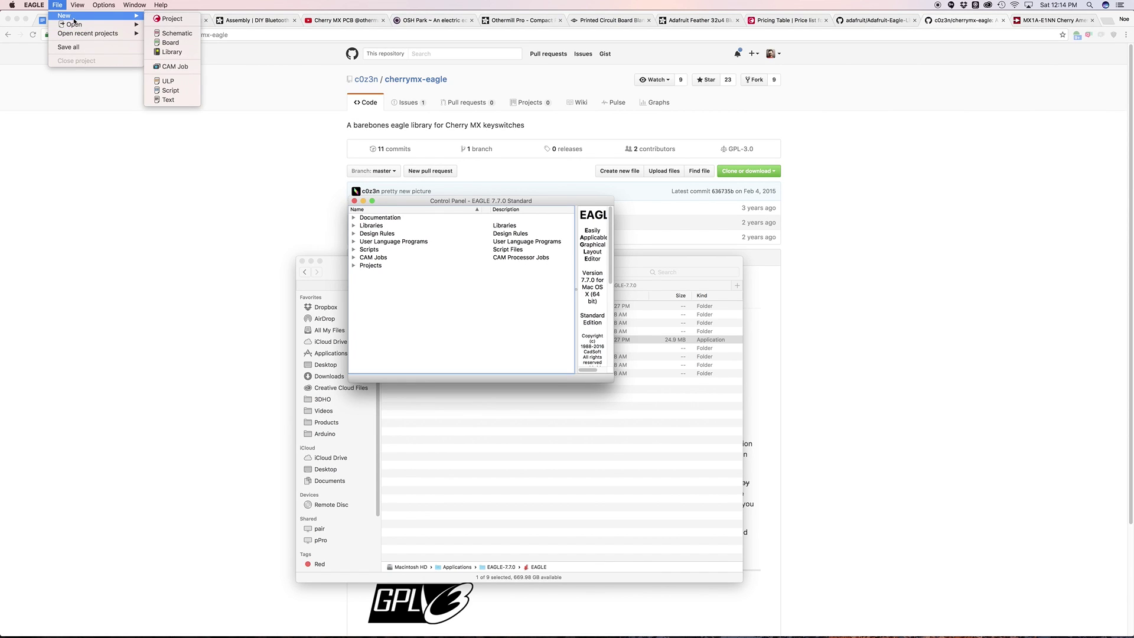
pyautogui.click(176, 33)
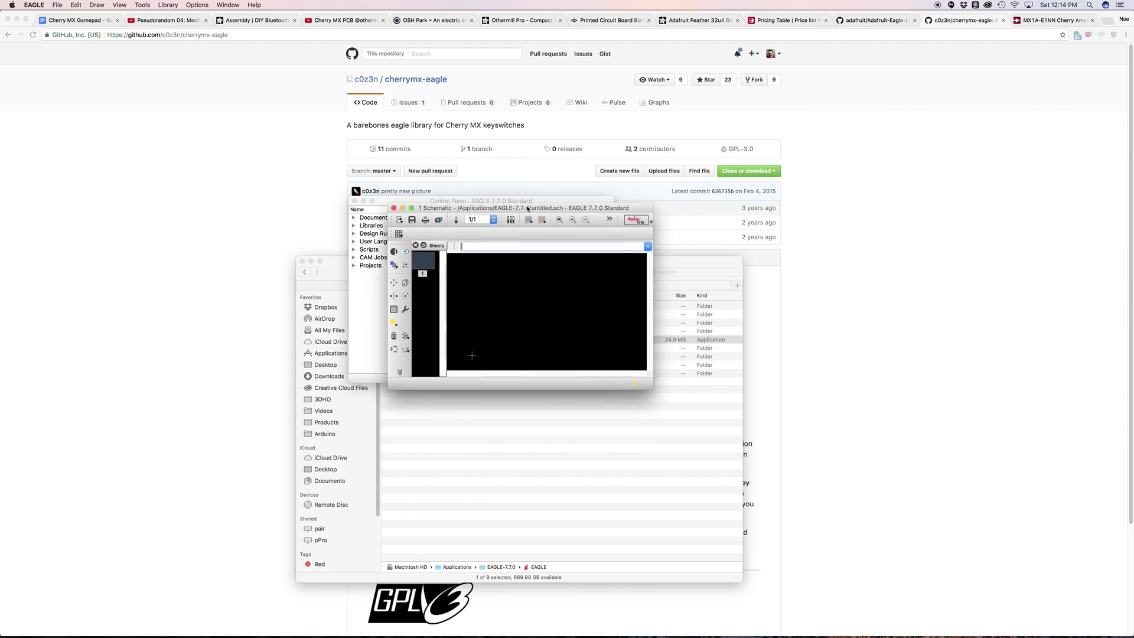
pyautogui.moveTo(534, 318); pyautogui.dragTo(822, 552)
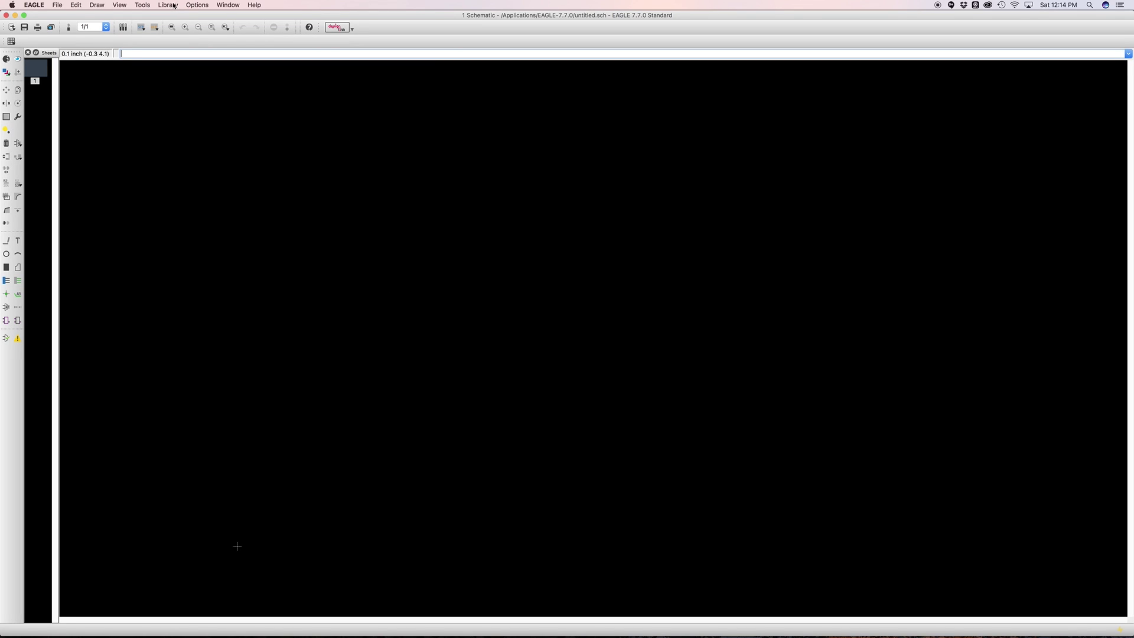
# - Review the User interface settings for the schematic editor and accept them without changes
pyautogui.click(197, 5)
pyautogui.click(242, 33)
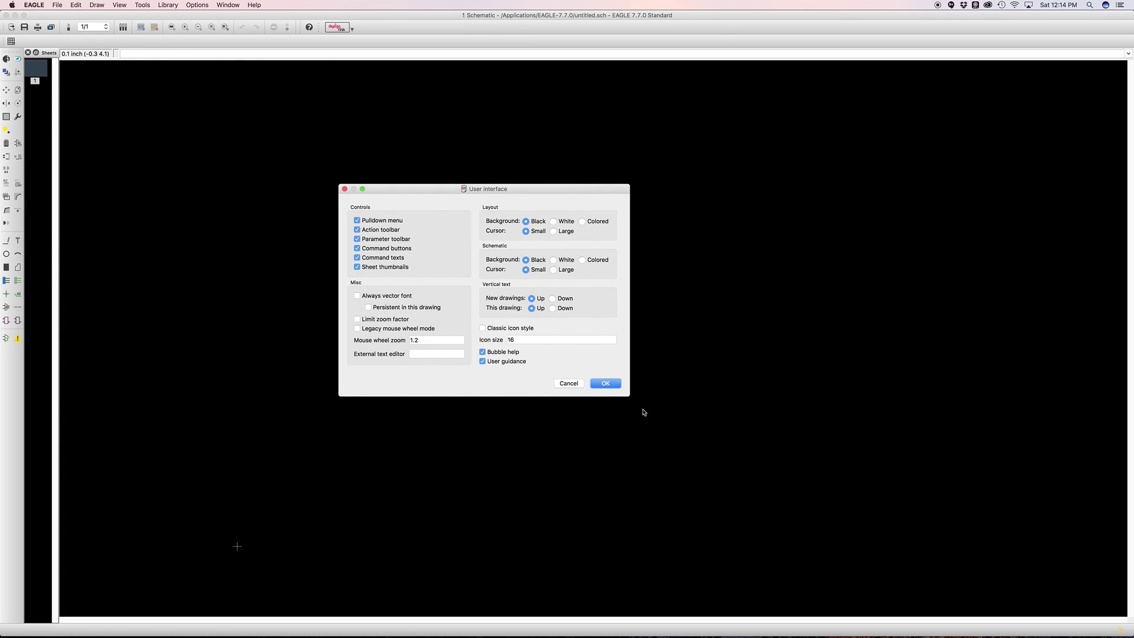
pyautogui.click(617, 384)
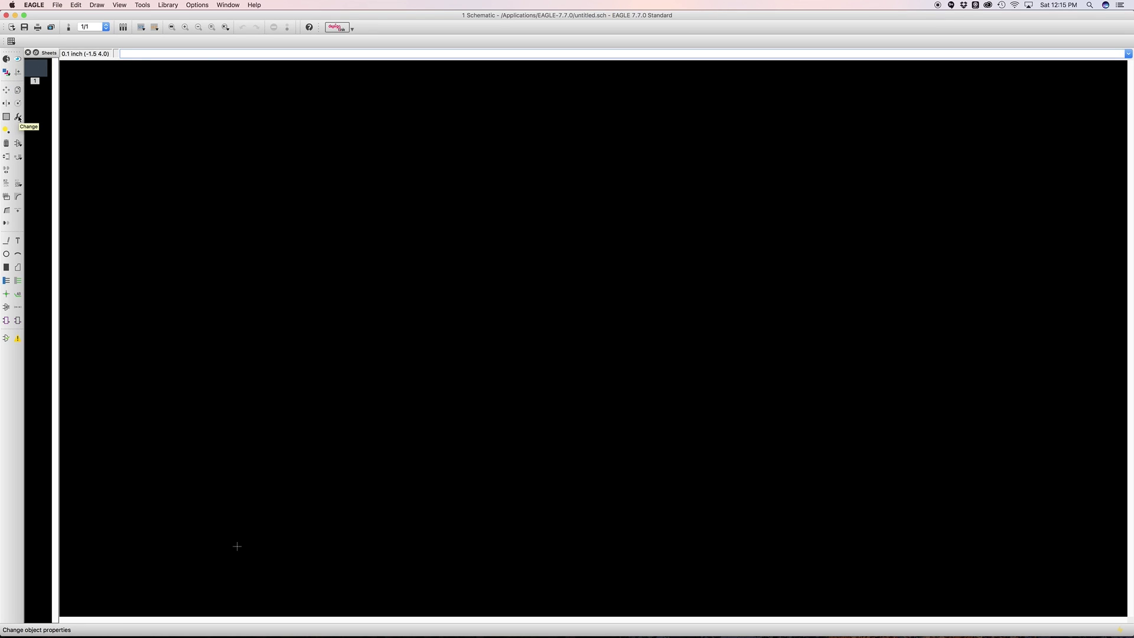
# - Turn on the schematic grid display, keeping the Lines style and the default 0.1 inch size
pyautogui.click(11, 41)
pyautogui.moveTo(69, 20); pyautogui.dragTo(209, 120)
pyautogui.click(160, 148)
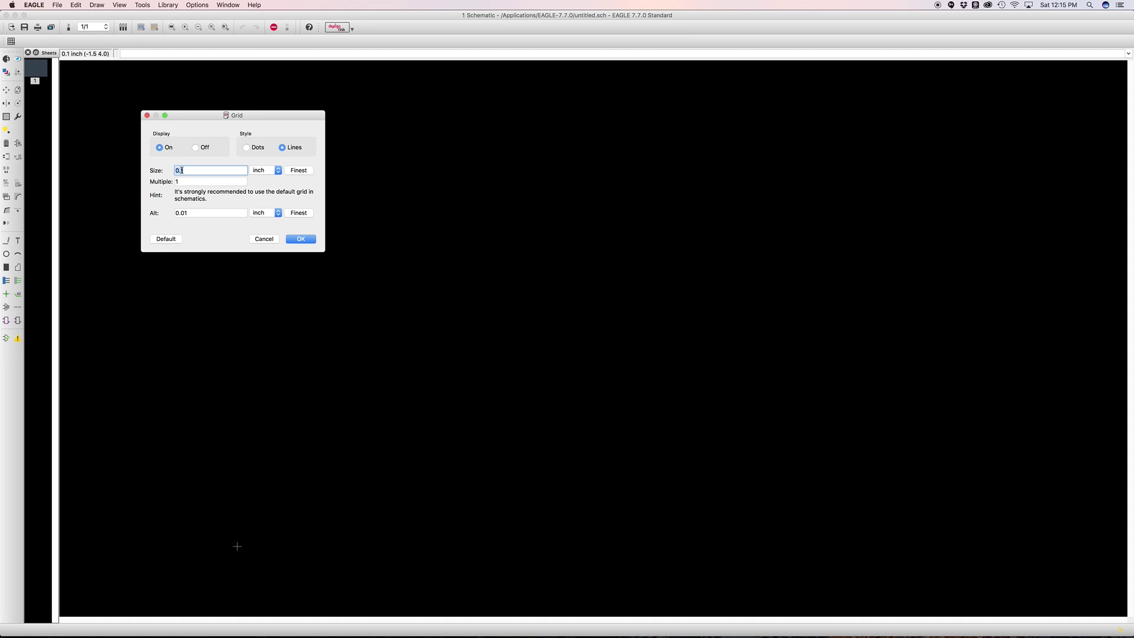
pyautogui.click(268, 174)
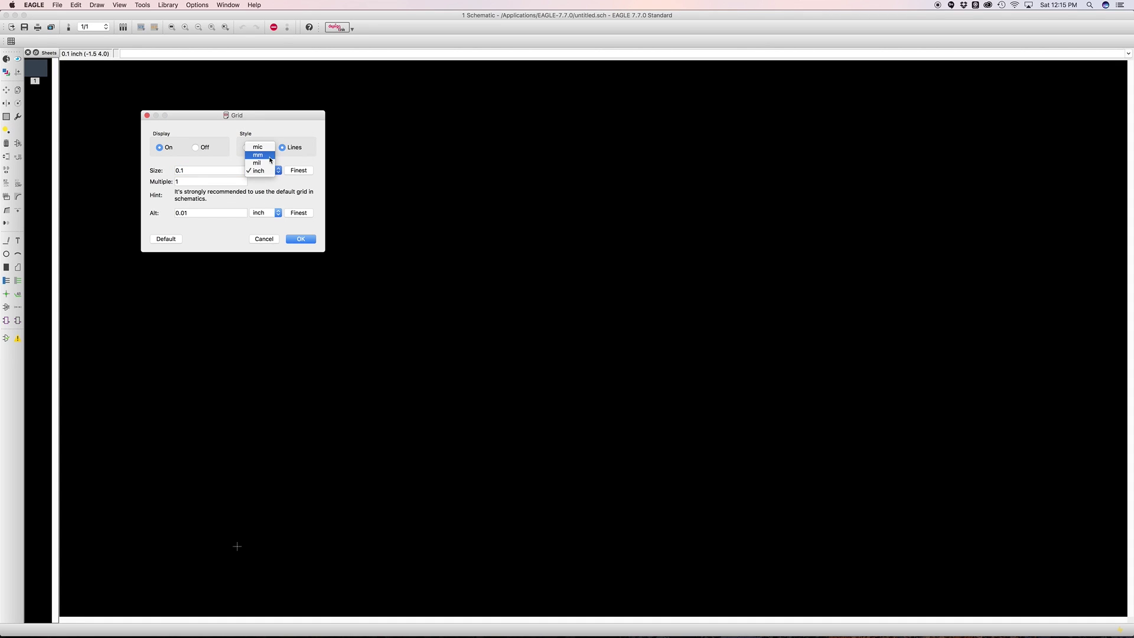
pyautogui.click(228, 171)
pyautogui.click(300, 238)
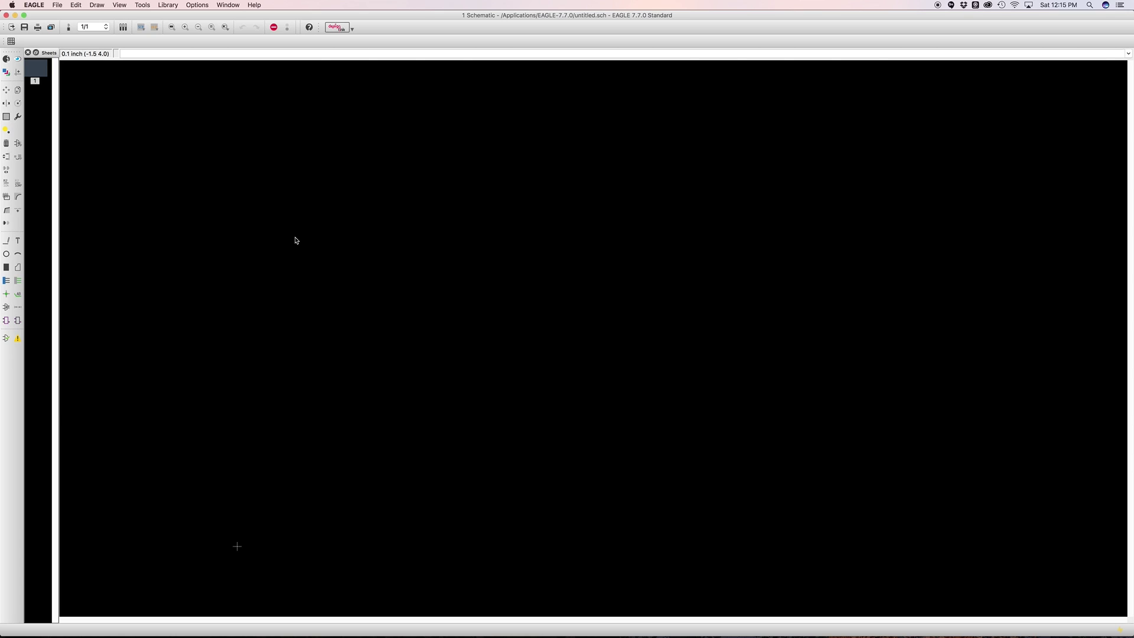
pyautogui.scroll(-3, 449, 295)
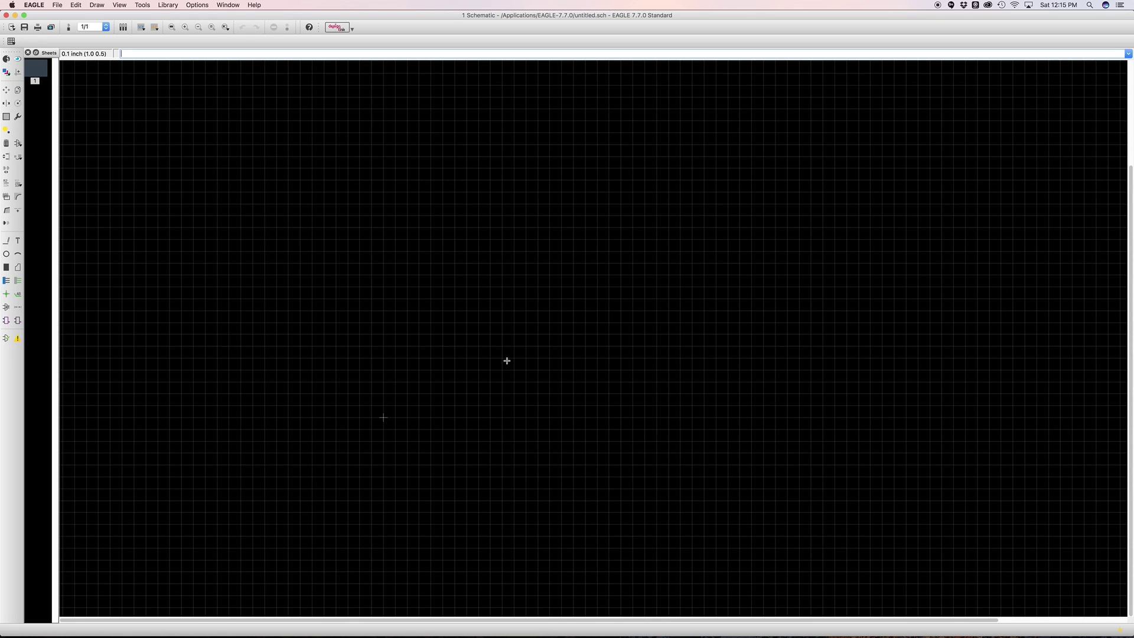
pyautogui.moveTo(484, 320)
pyautogui.mouseDown(button='middle')
pyautogui.moveTo(461, 379)
pyautogui.moveTo(454, 502)
pyautogui.moveTo(673, 356)
pyautogui.moveTo(557, 254)
pyautogui.moveTo(541, 254)
pyautogui.mouseUp(button='middle')
pyautogui.scroll(-4, 447, 349)
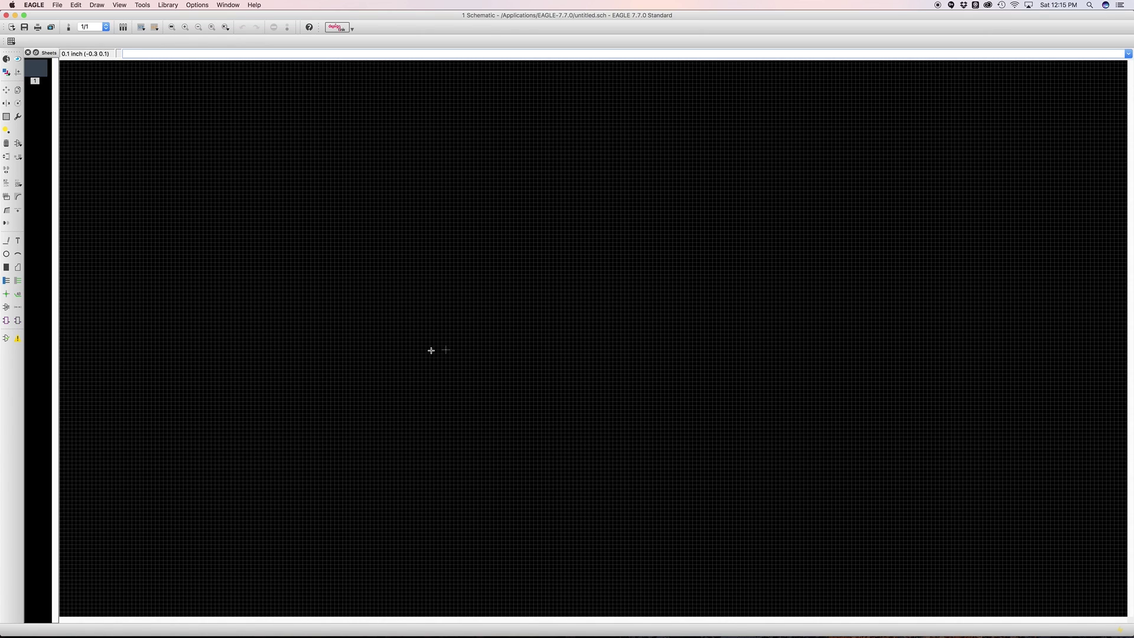
pyautogui.scroll(4, 443, 345)
pyautogui.moveTo(467, 327); pyautogui.dragTo(450, 306, button='middle')
pyautogui.moveTo(578, 253)
pyautogui.mouseDown(button='middle')
pyautogui.moveTo(548, 285)
pyautogui.moveTo(568, 310)
pyautogui.mouseUp(button='middle')
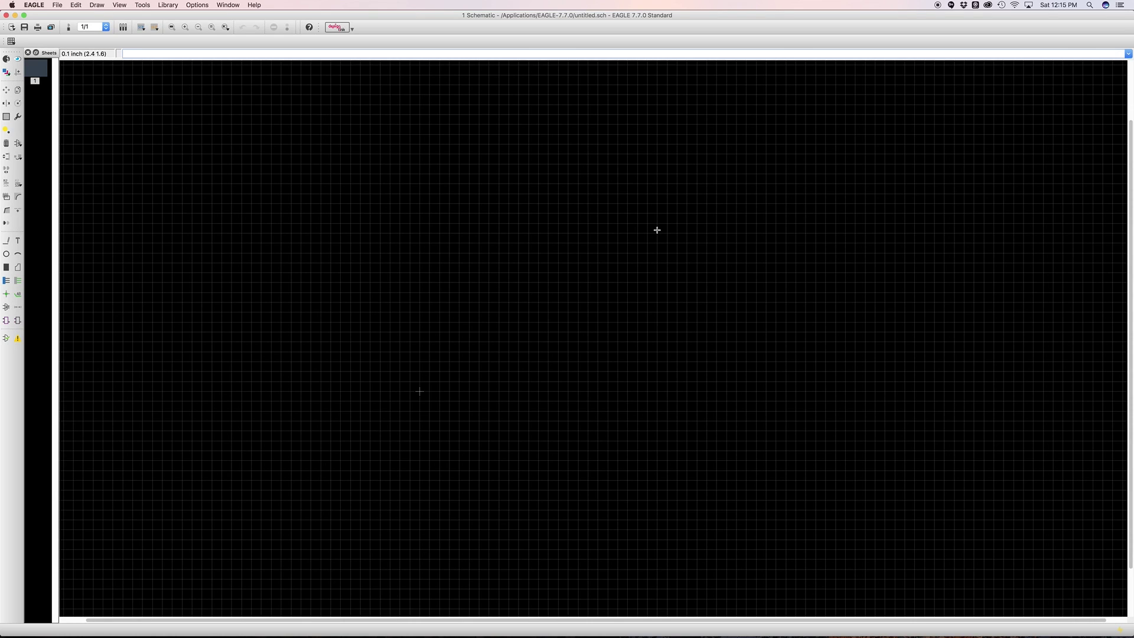
# - Bring the Control Panel to the front and expand its Libraries branch
pyautogui.click(228, 5)
pyautogui.click(236, 15)
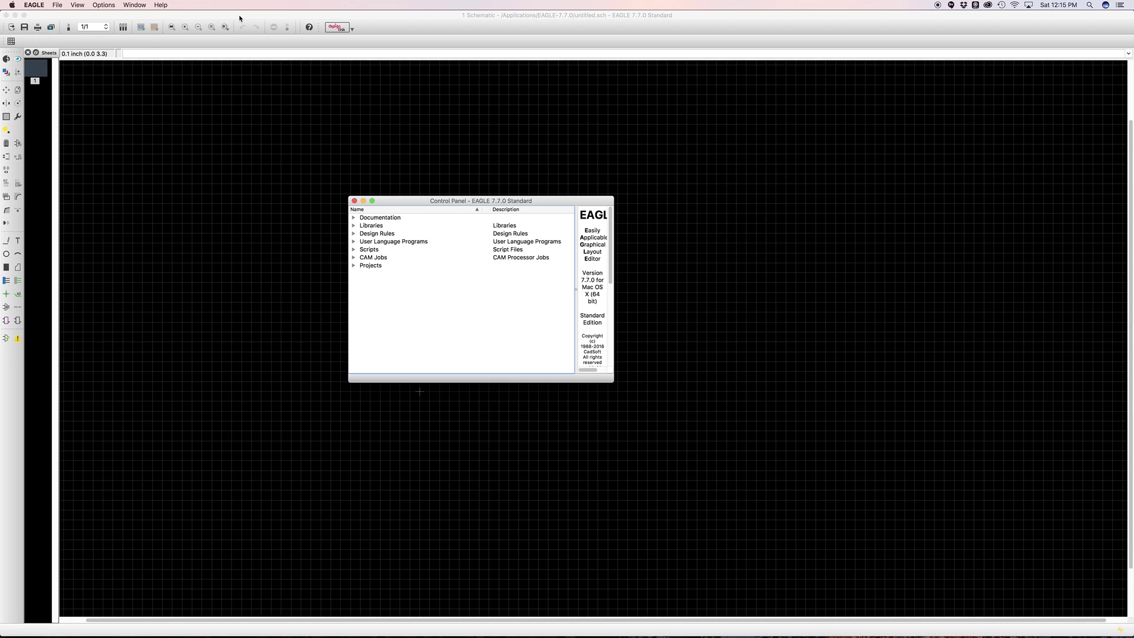
pyautogui.click(353, 225)
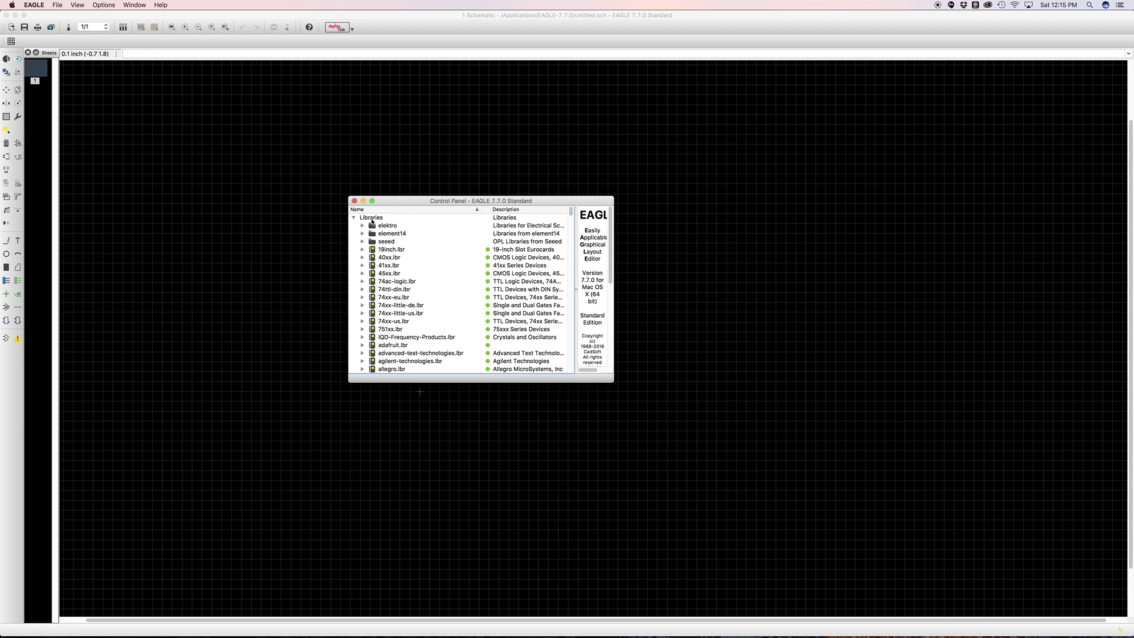
# - Expand adafruit.lbr in the library list and browse to its FEATHERWING device
pyautogui.scroll(-3, 388, 305)
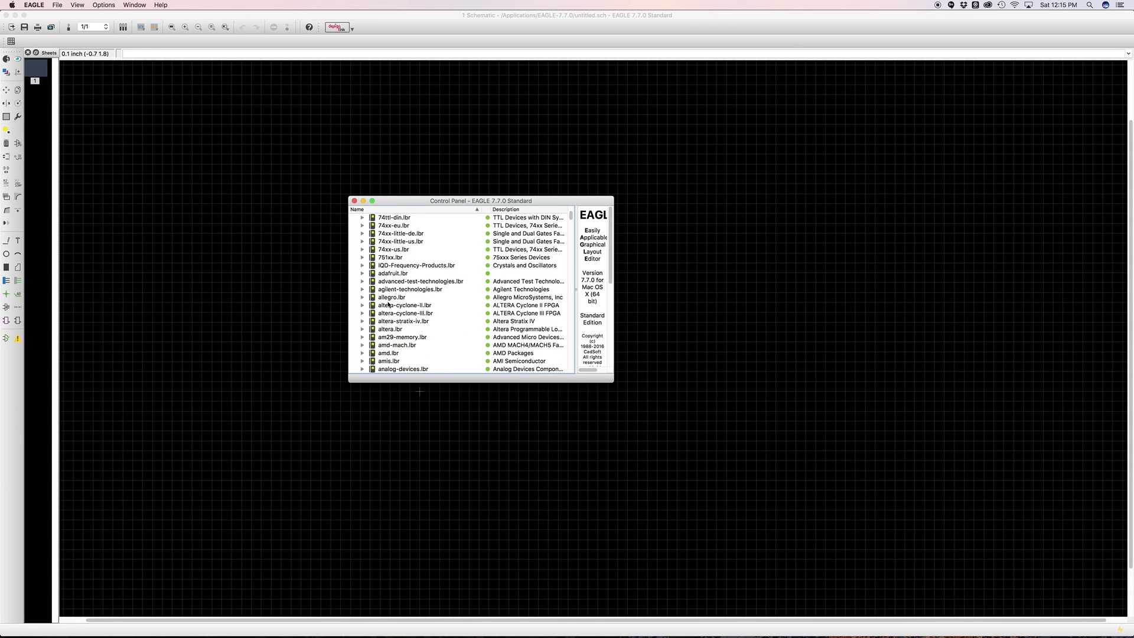
pyautogui.scroll(-2, 404, 321)
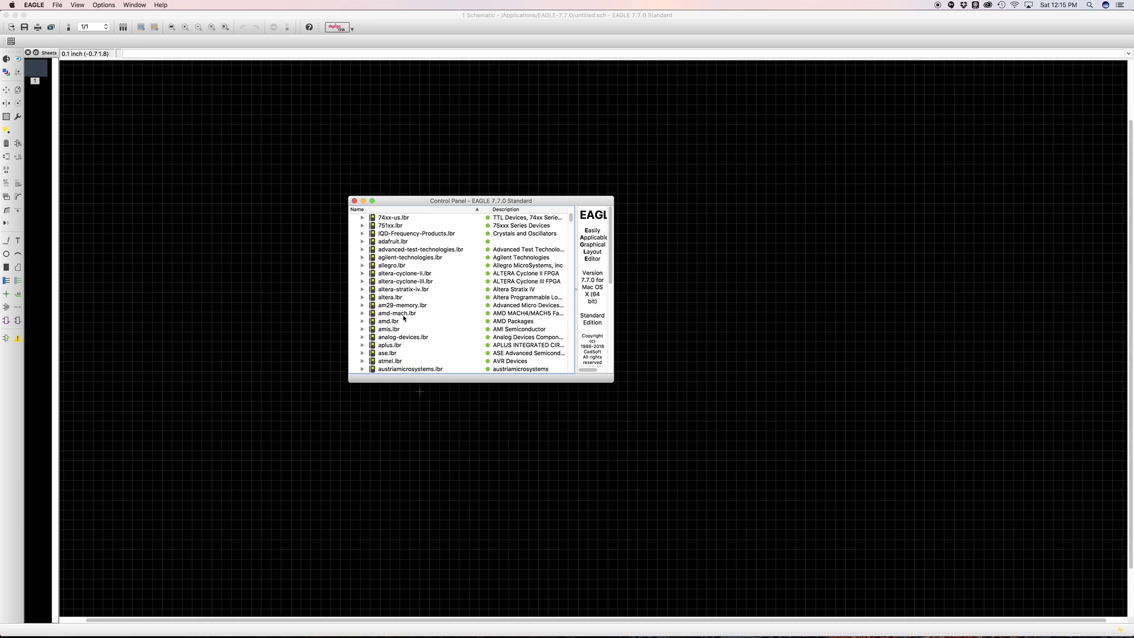
pyautogui.click(382, 242)
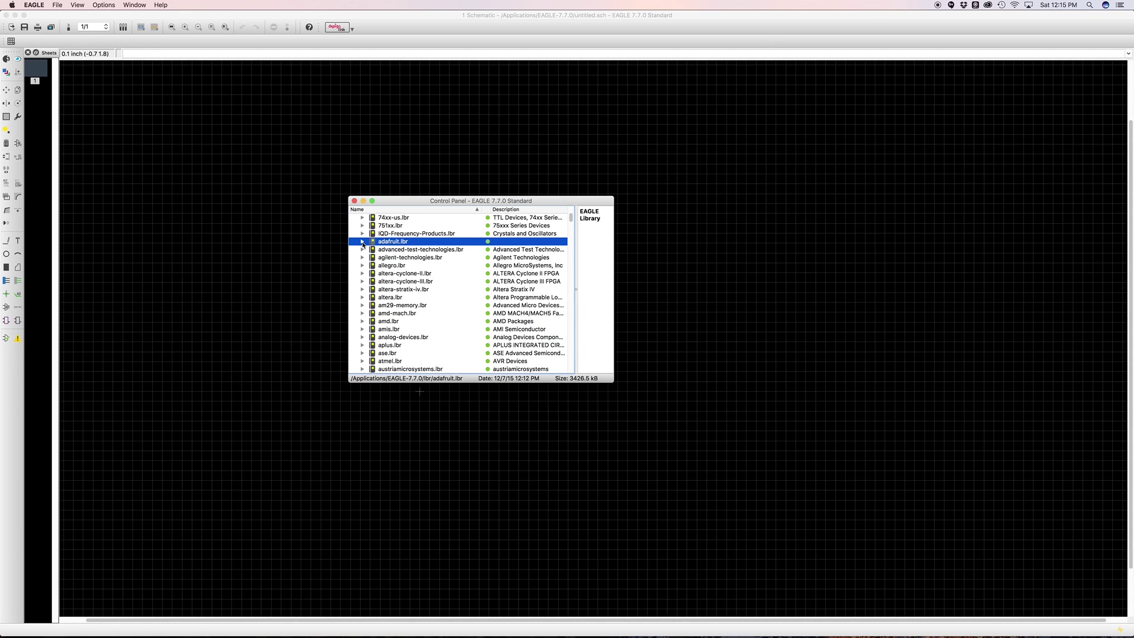
pyautogui.click(363, 242)
pyautogui.scroll(-1, 414, 291)
pyautogui.scroll(-5, 413, 291)
pyautogui.scroll(-5, 414, 291)
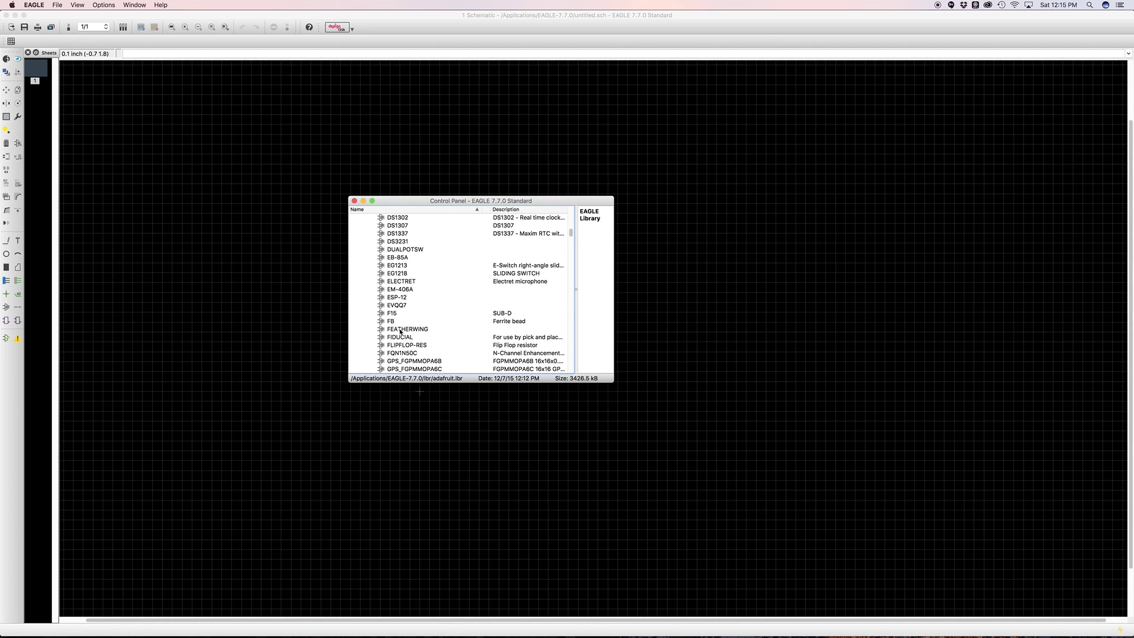
# - Preview the FEATHERWING device in an enlarged Control Panel window and place one in the schematic at about (0.1 0.6)
pyautogui.click(402, 329)
pyautogui.moveTo(610, 380); pyautogui.dragTo(844, 499)
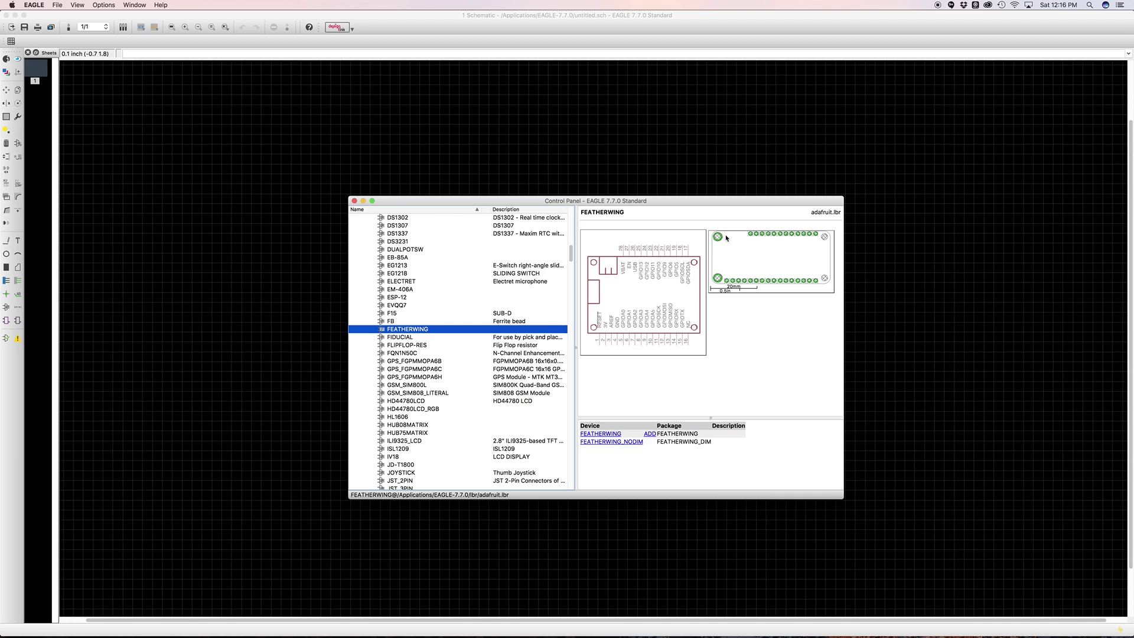
pyautogui.click(650, 433)
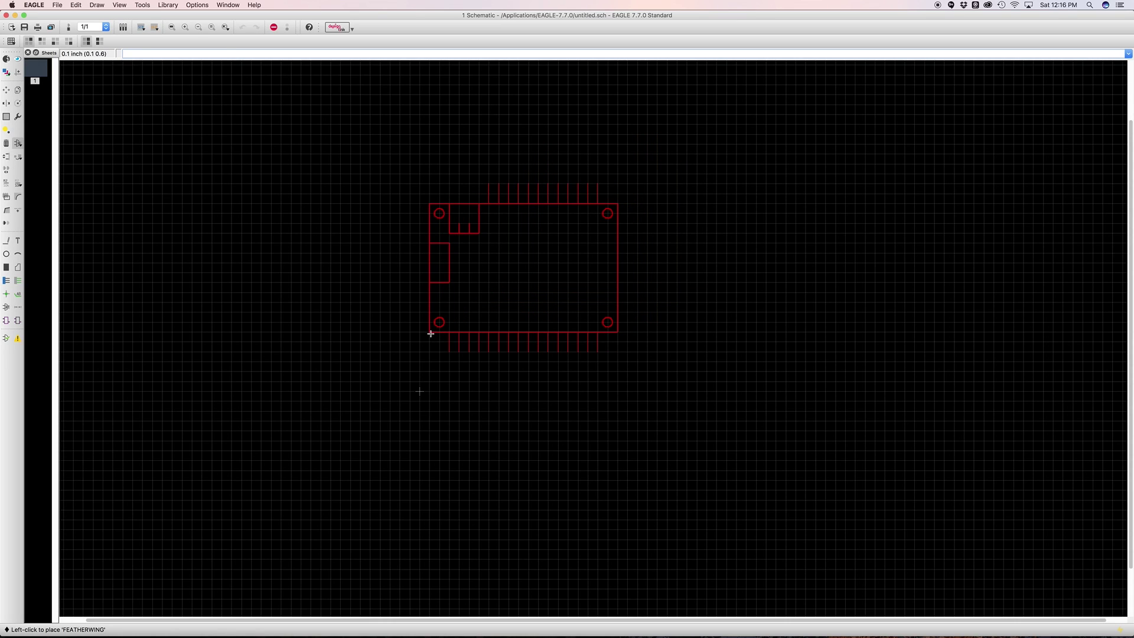
pyautogui.click(431, 334)
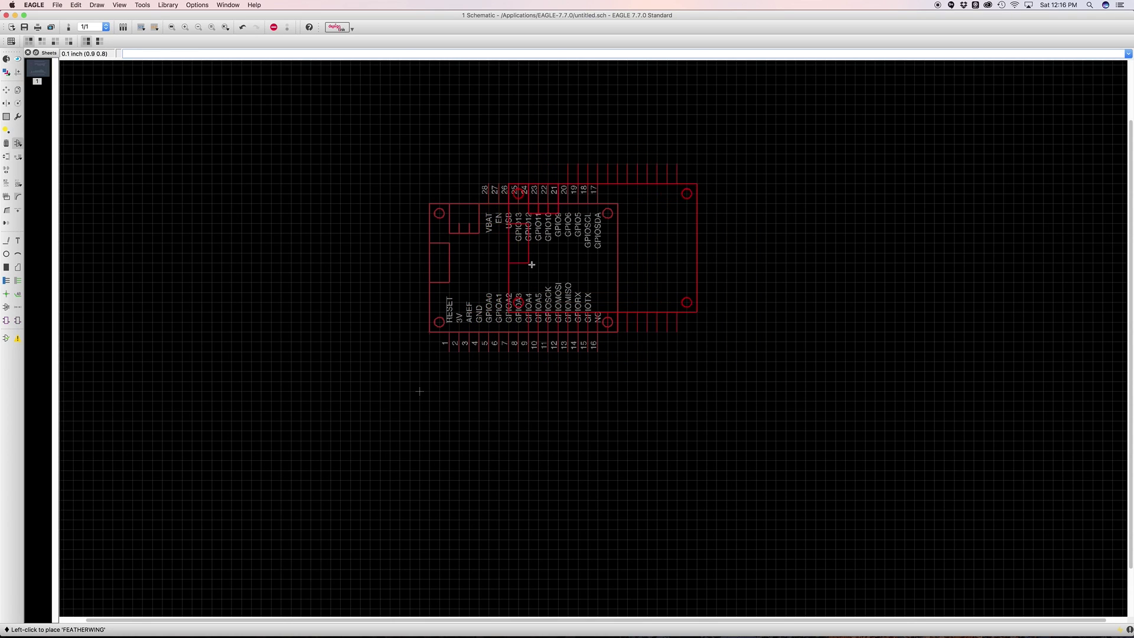
# - Move the FEATHERWING symbol by its lower-left corner one grid square left and one up, to (0.0 0.7)
pyautogui.click(7, 92)
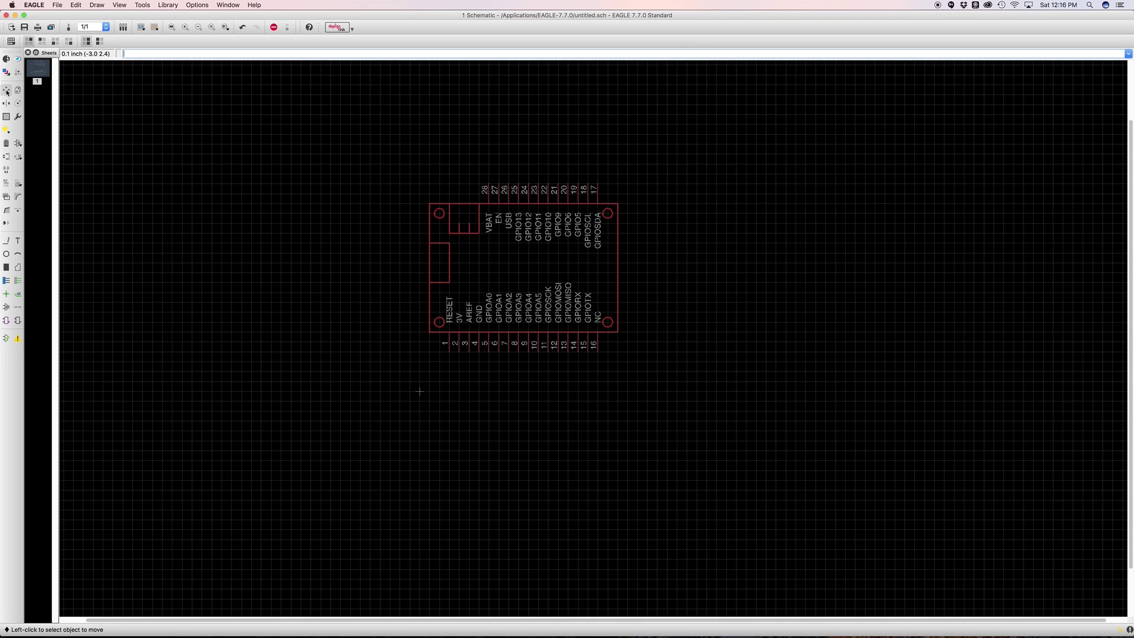
pyautogui.scroll(5, 522, 259)
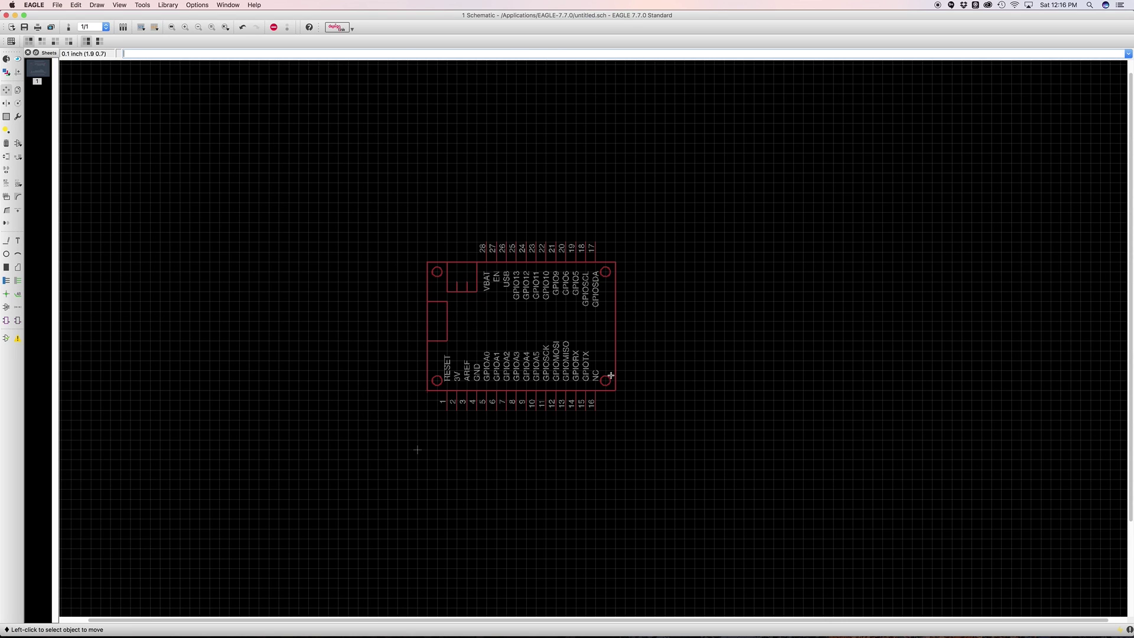
pyautogui.scroll(-5, 431, 393)
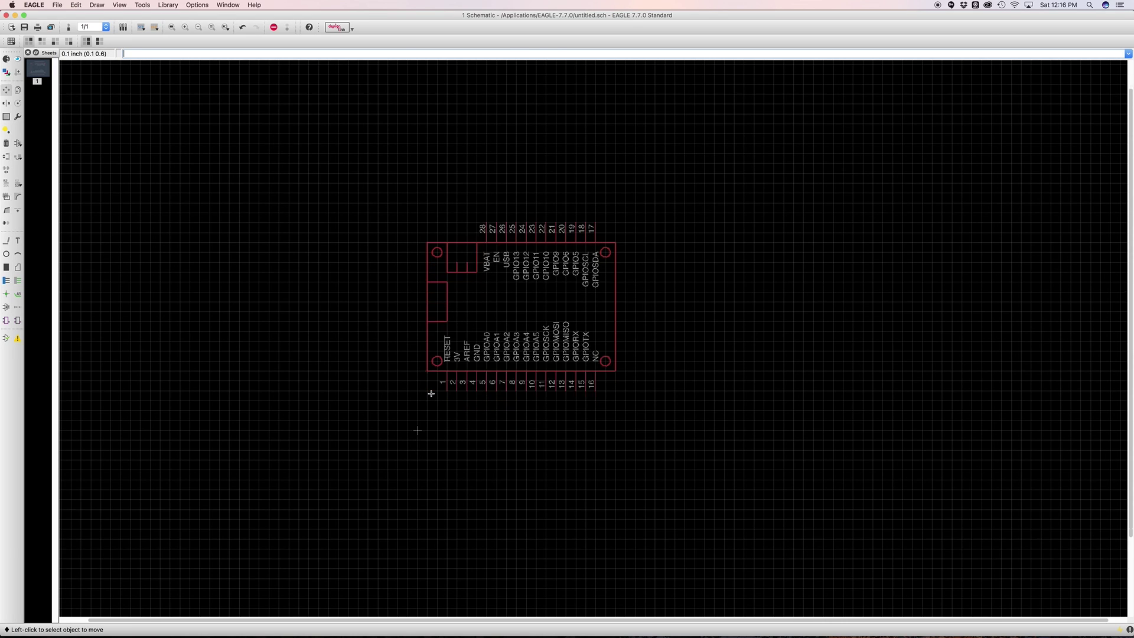
pyautogui.scroll(4, 418, 359)
pyautogui.scroll(4, 418, 357)
pyautogui.scroll(1, 418, 357)
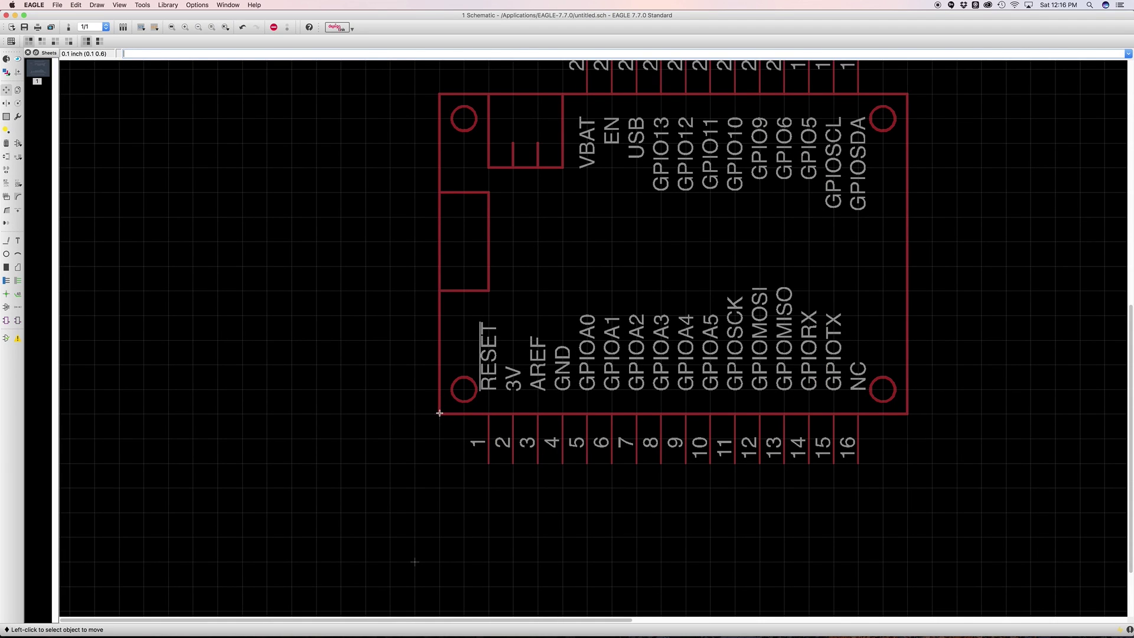
pyautogui.click(439, 413)
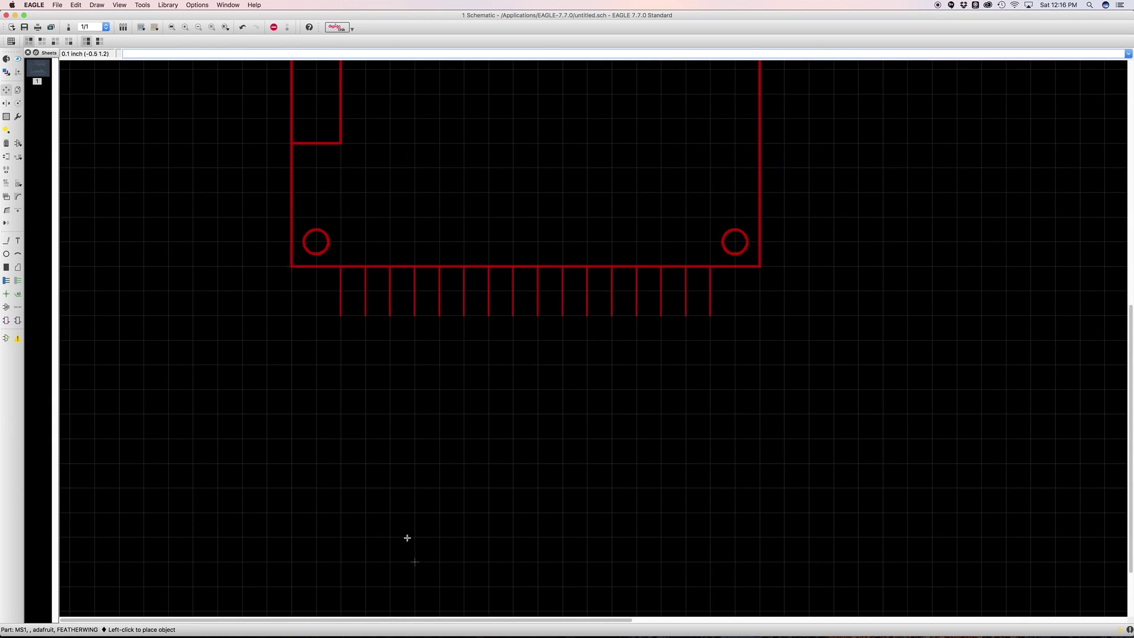
pyautogui.click(415, 389)
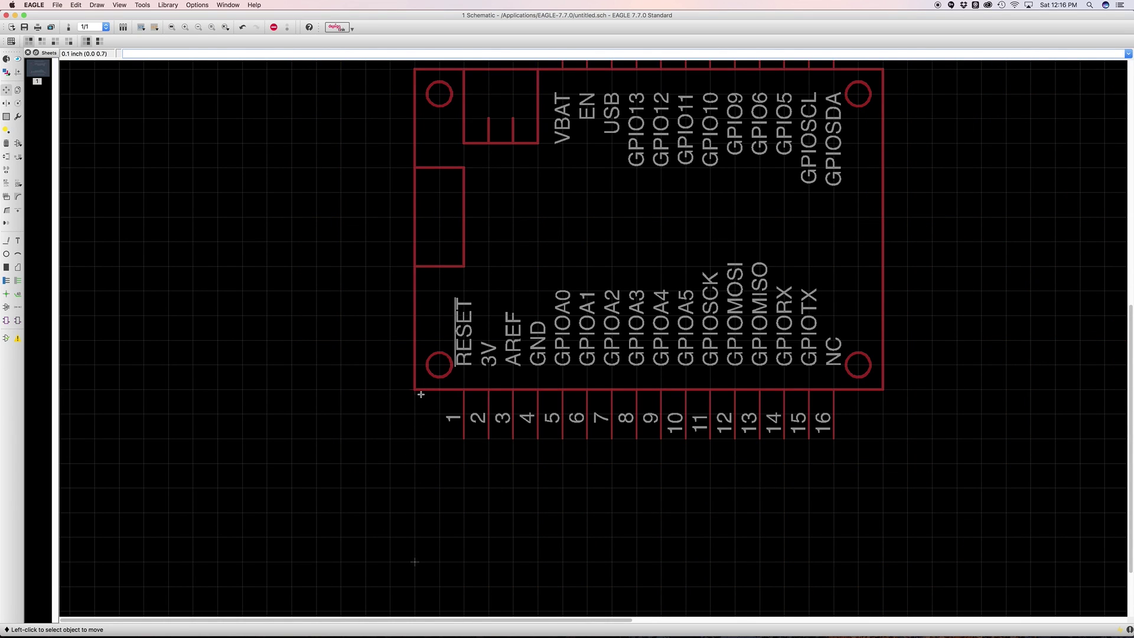
# - Reposition the FEATHERWING symbol so its lower-left corner sits close to the sheet origin, at about (0.1 0.2)
pyautogui.scroll(-2, 420, 394)
pyautogui.scroll(-1, 420, 393)
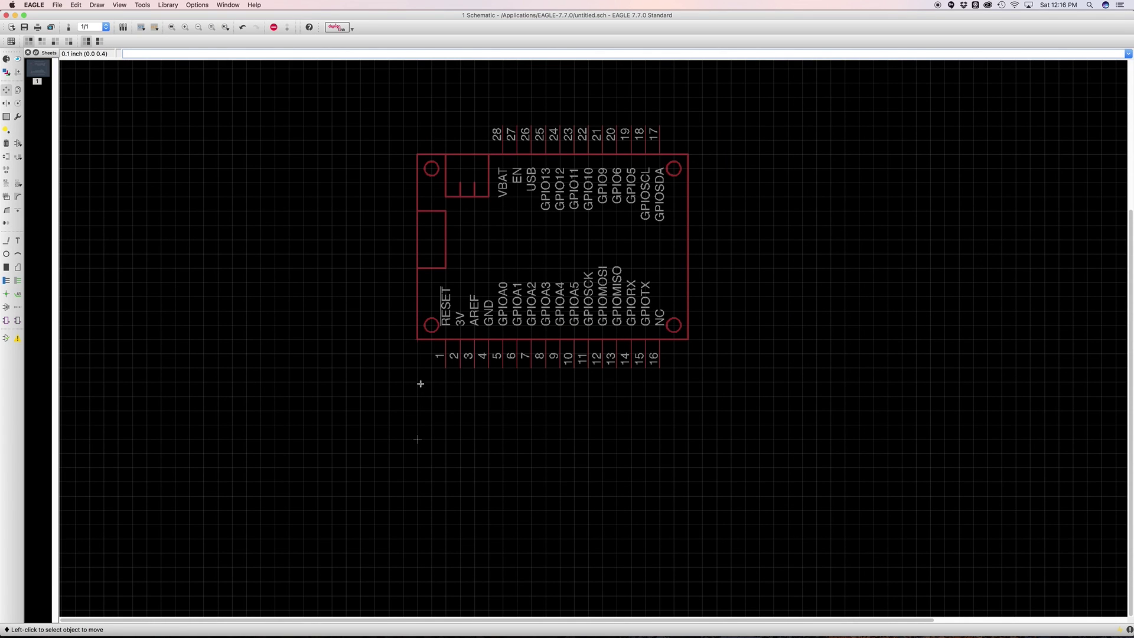
pyautogui.click(419, 339)
pyautogui.click(445, 396)
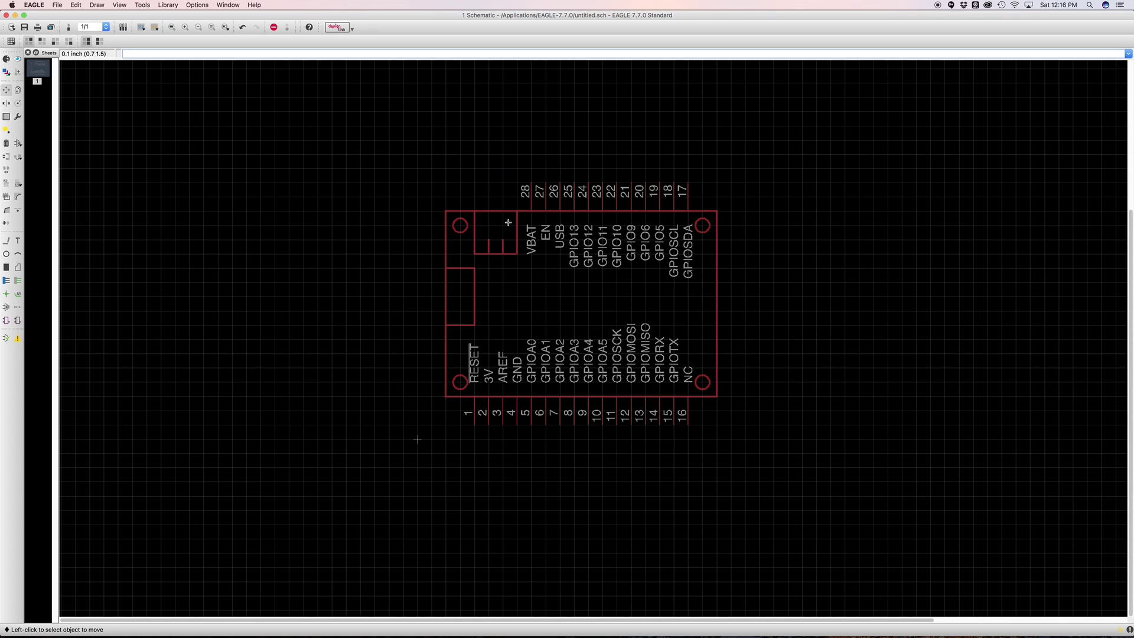
pyautogui.click(459, 396)
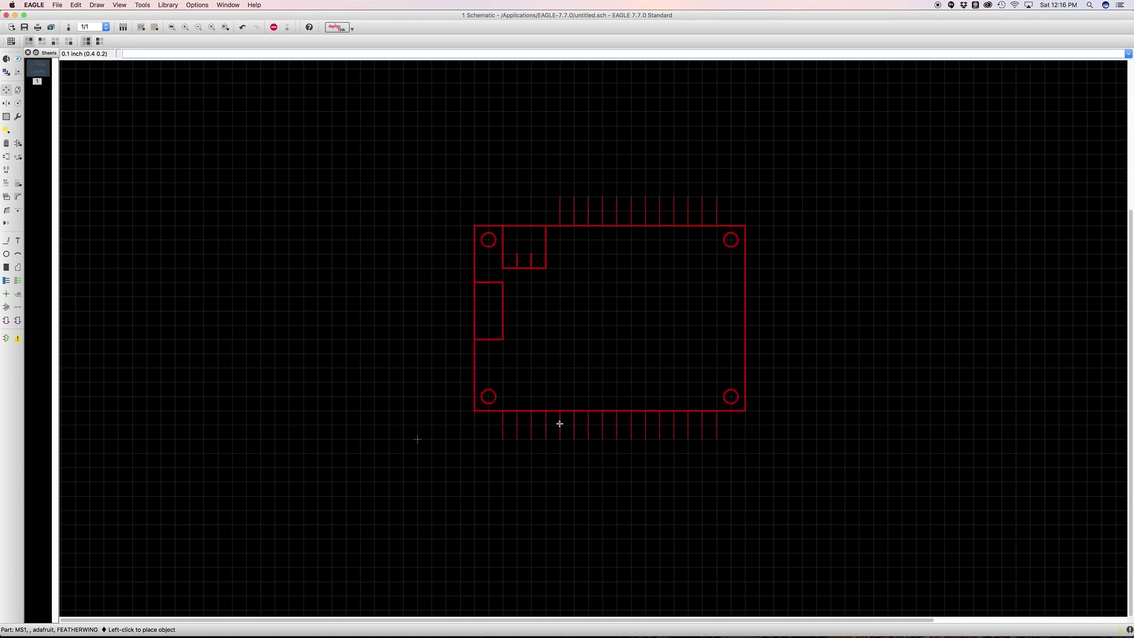
pyautogui.click(437, 406)
pyautogui.scroll(2, 408, 386)
pyautogui.moveTo(408, 387); pyautogui.dragTo(384, 396, button='middle')
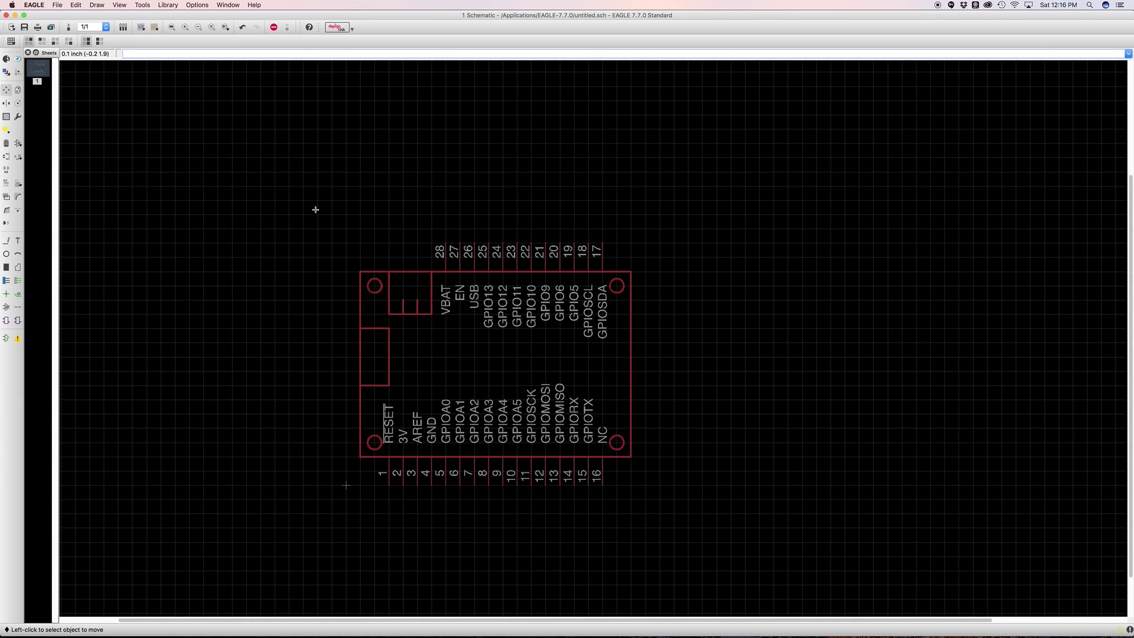
# - Return to the Control Panel, collapse adafruit.lbr and expand cherrymx.lbr
pyautogui.press('super+grave')
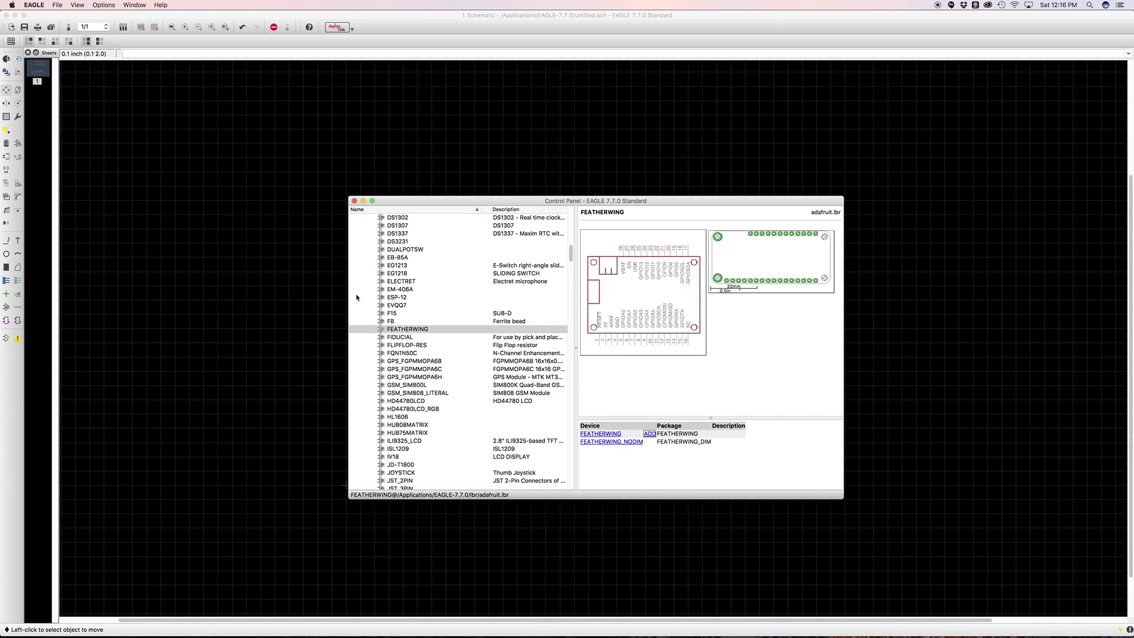
pyautogui.scroll(10, 357, 296)
pyautogui.scroll(8, 358, 288)
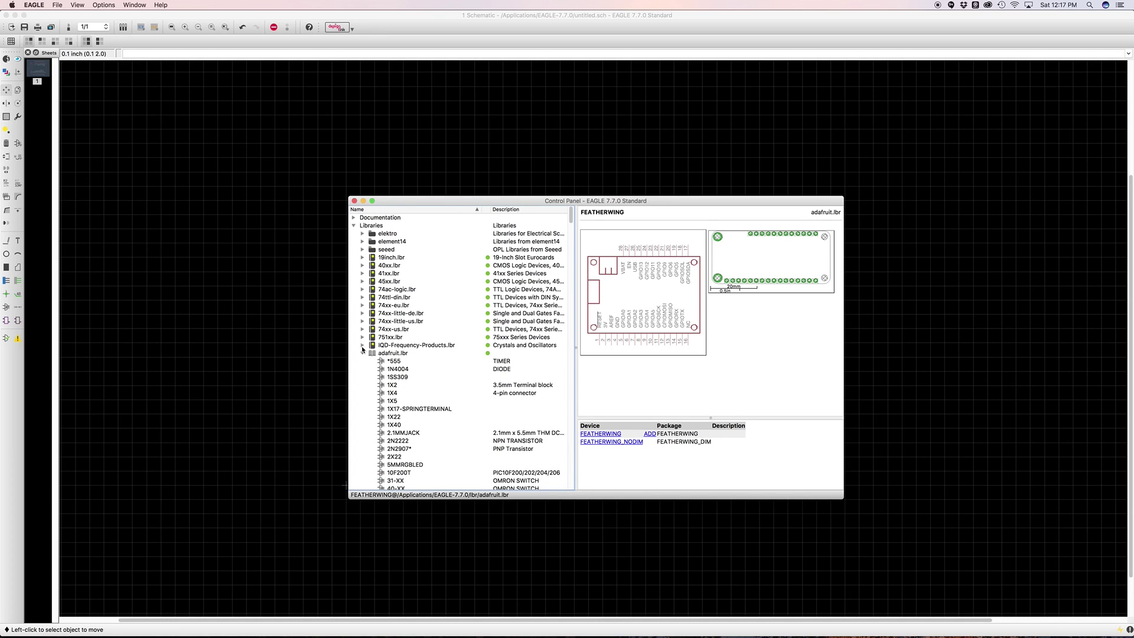
pyautogui.click(363, 353)
pyautogui.scroll(-5, 400, 391)
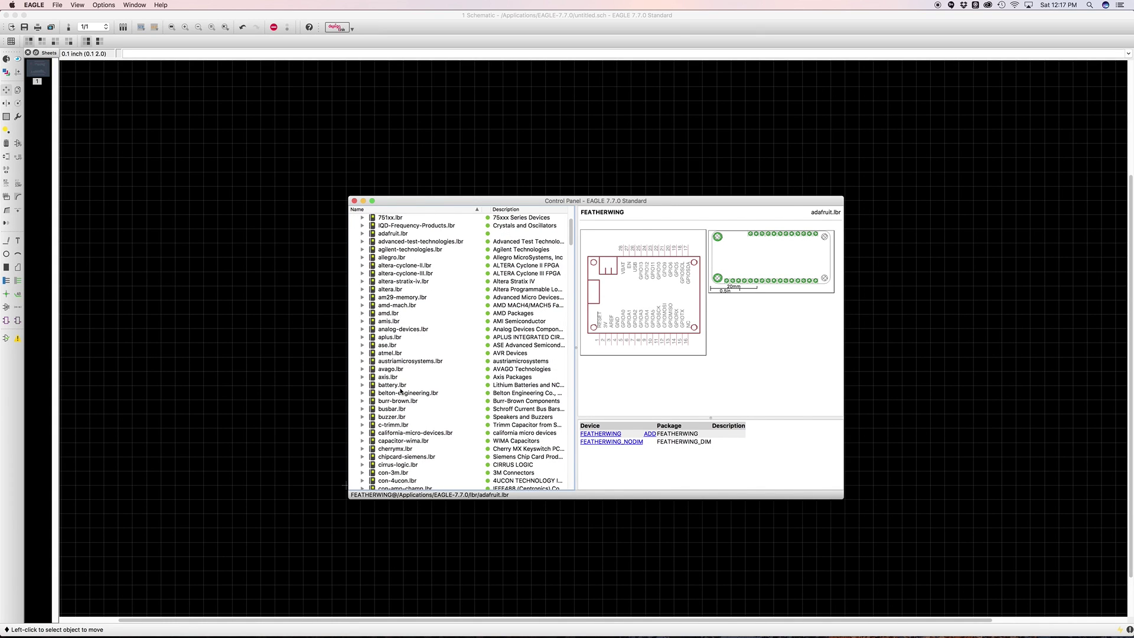
pyautogui.click(394, 447)
pyautogui.scroll(-1, 381, 416)
pyautogui.click(362, 424)
pyautogui.scroll(-2, 416, 400)
# - Compare the CHERRY-MX, CHERRY-MX-LED and CHERRY-MX-DIODE devices, and start adding the plain CHERRY-MX to the schematic
pyautogui.click(419, 401)
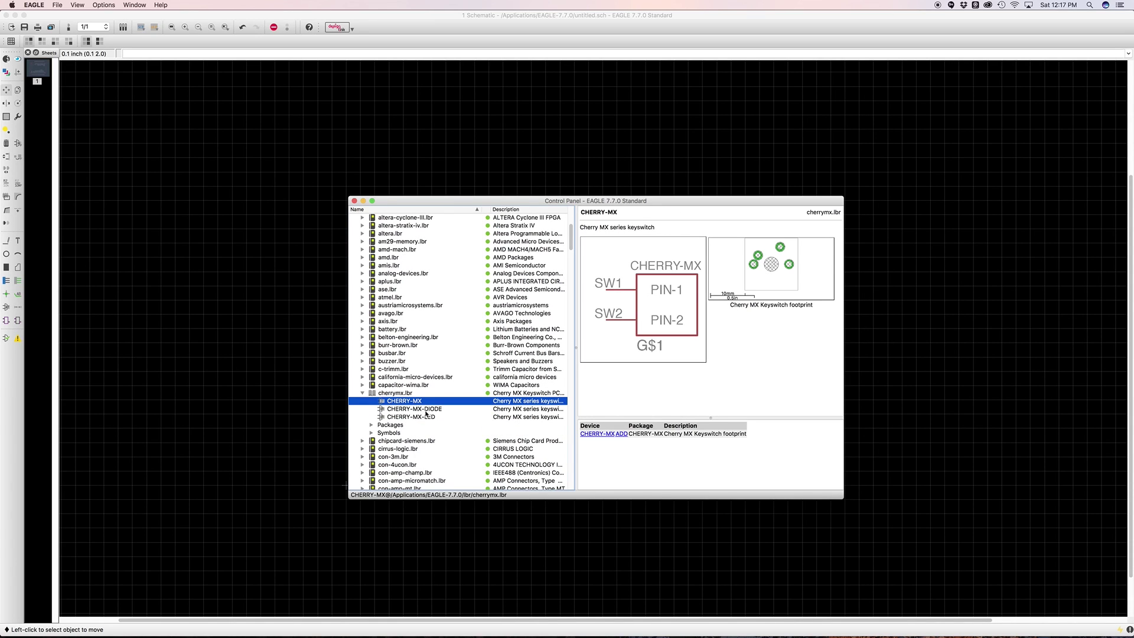
pyautogui.click(434, 418)
pyautogui.click(423, 409)
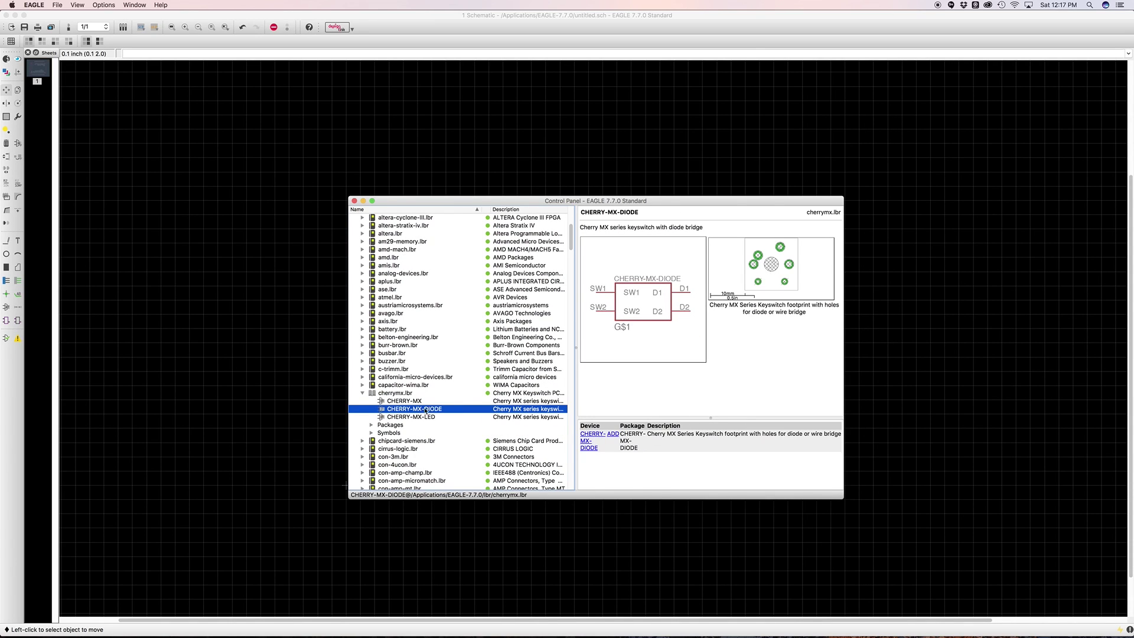
pyautogui.click(415, 401)
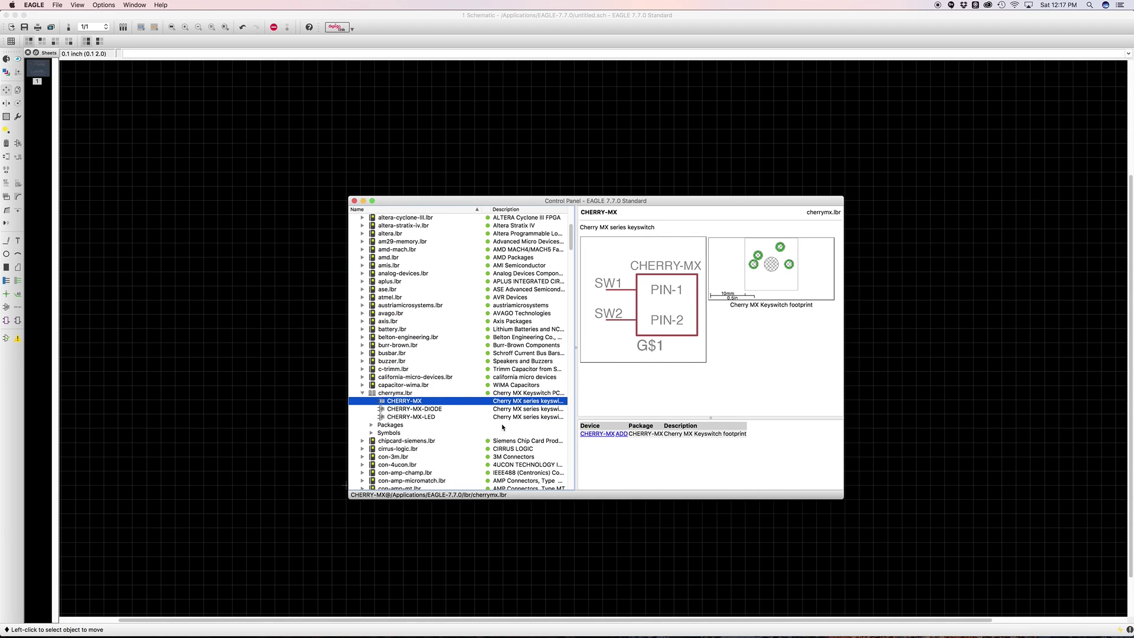
pyautogui.click(621, 434)
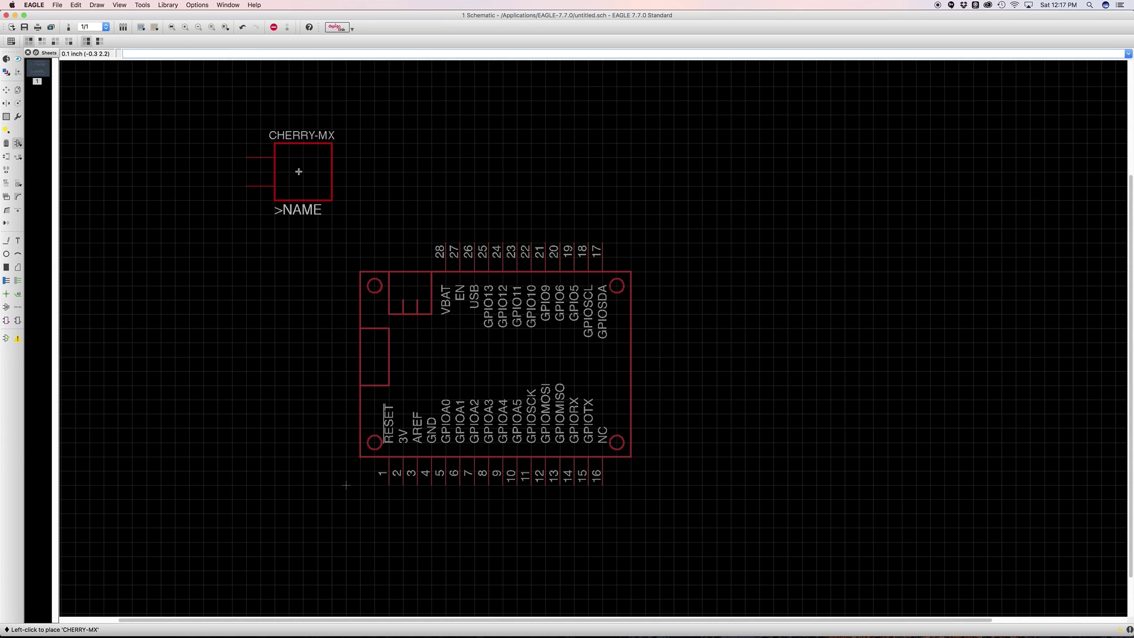
# - Try rotating the unplaced CHERRY-MX symbol repeatedly in 90-degree increments
pyautogui.rightClick(307, 213)
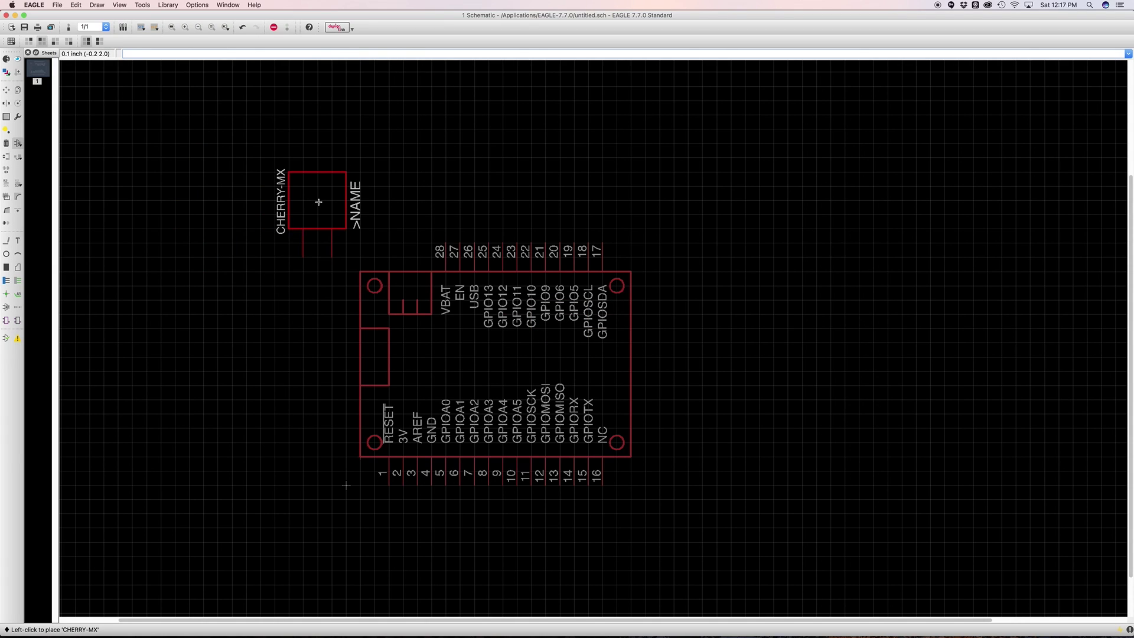
pyautogui.rightClick(319, 206)
pyautogui.rightClick(319, 202)
pyautogui.rightClick(318, 199)
pyautogui.rightClick(313, 197)
pyautogui.rightClick(360, 171)
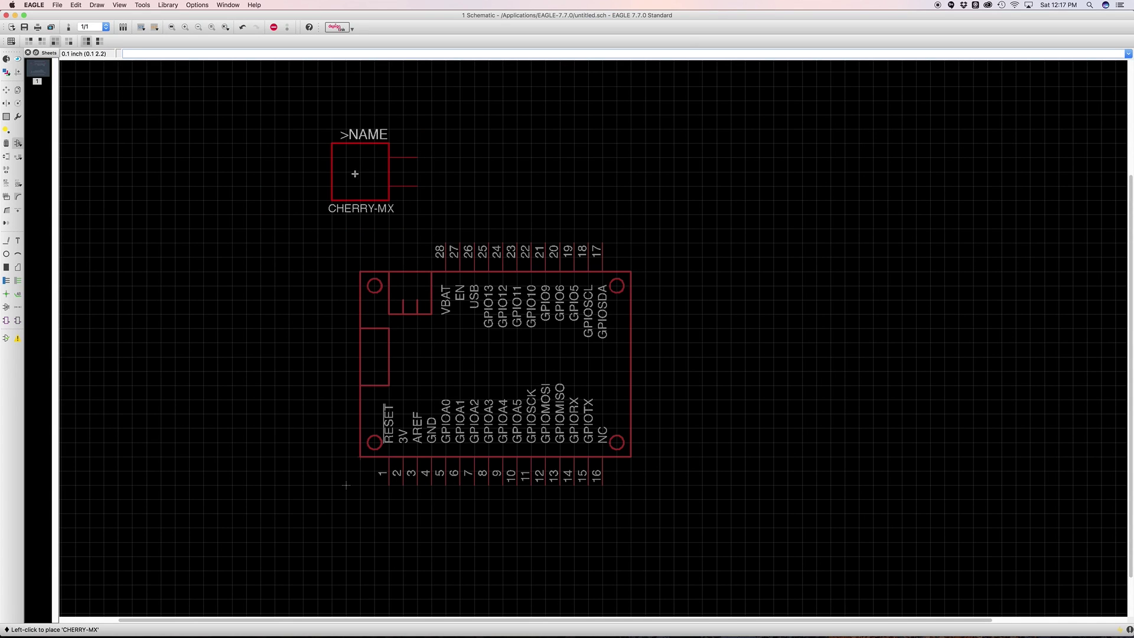
# - Try each preset rotation angle on the unplaced CHERRY-MX symbol, ending at 0 degrees
pyautogui.click(29, 42)
pyautogui.click(42, 42)
pyautogui.click(57, 42)
pyautogui.click(70, 43)
pyautogui.click(56, 42)
pyautogui.click(42, 43)
pyautogui.click(28, 42)
# - Rotate the CHERRY-MX symbol to 90 degrees so its pins face down and place it above and left of the FEATHERWING at (-0.9 2.1)
pyautogui.rightClick(381, 183)
pyautogui.rightClick(387, 168)
pyautogui.rightClick(370, 159)
pyautogui.rightClick(369, 157)
pyautogui.rightClick(368, 156)
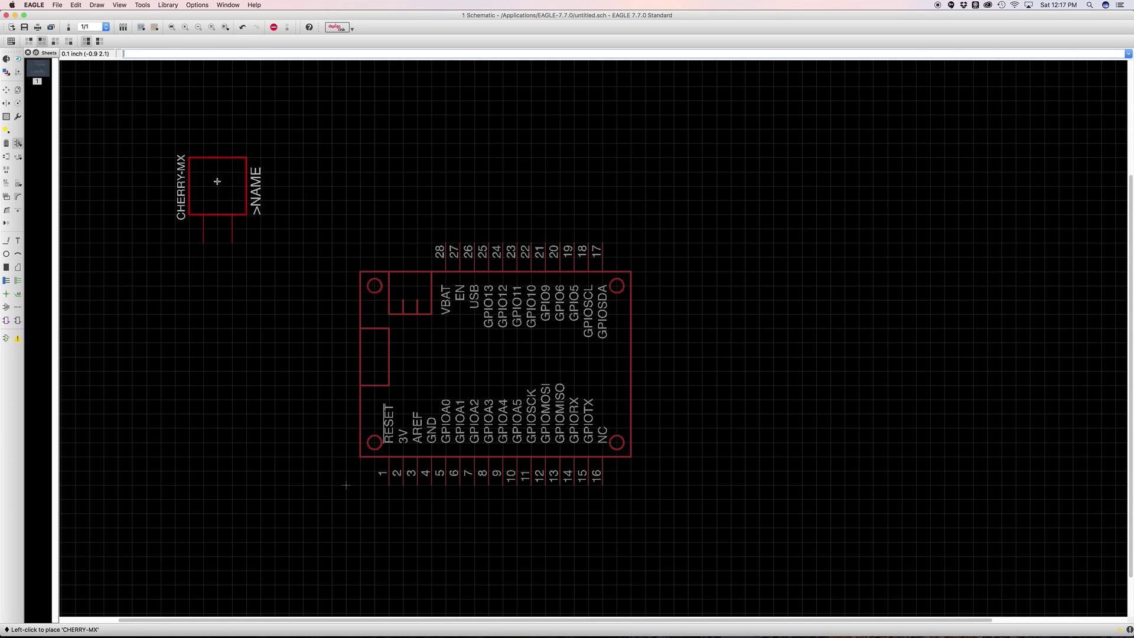
pyautogui.click(216, 181)
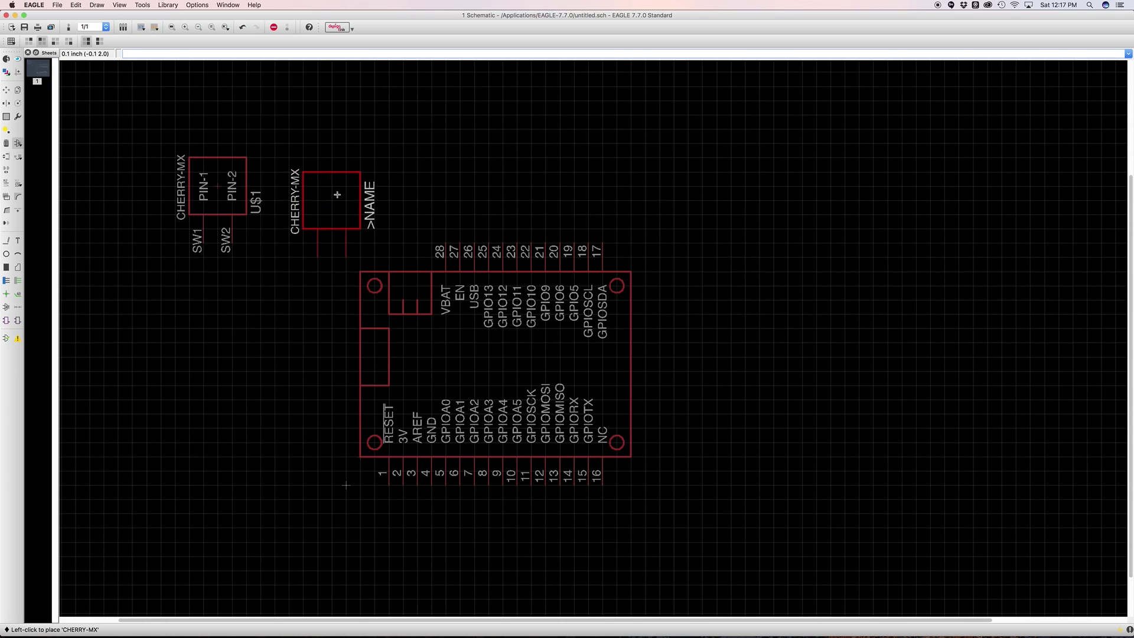
# - Place five more CHERRY-MX switches to the right of the first, roughly evenly spaced in the same row above the FEATHERWING
pyautogui.click(314, 188)
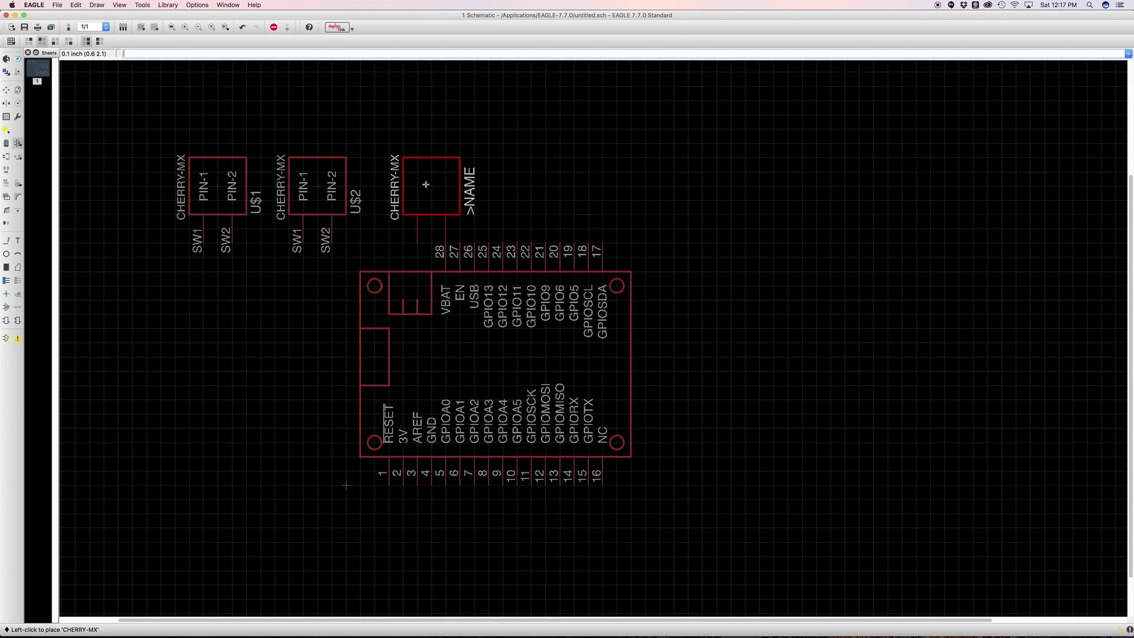
pyautogui.click(420, 185)
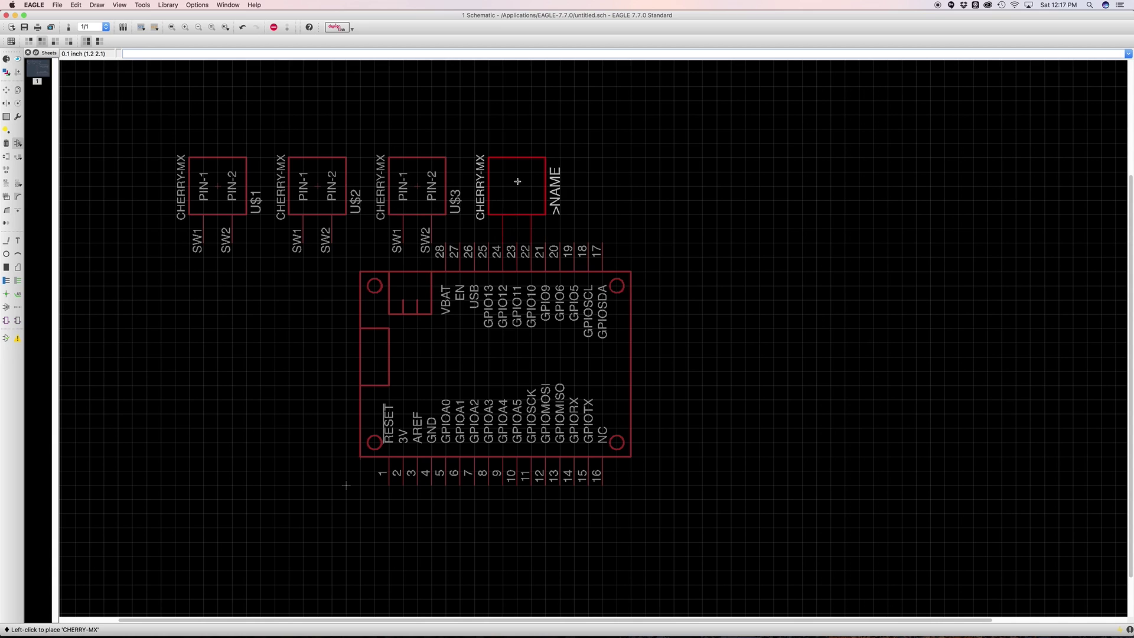
pyautogui.click(517, 186)
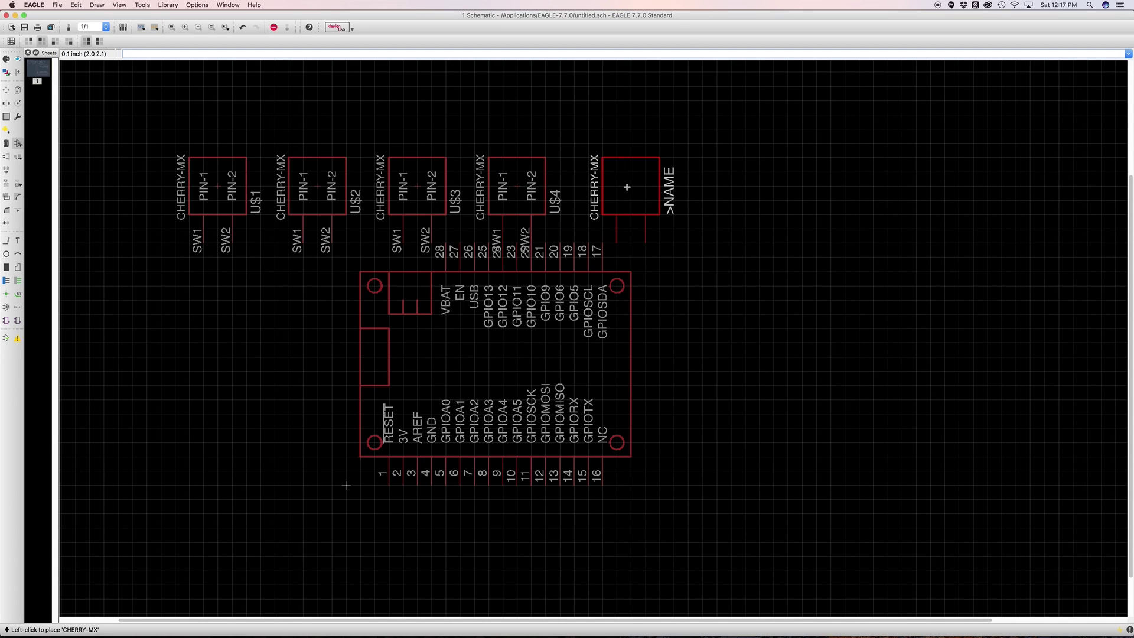
pyautogui.click(631, 185)
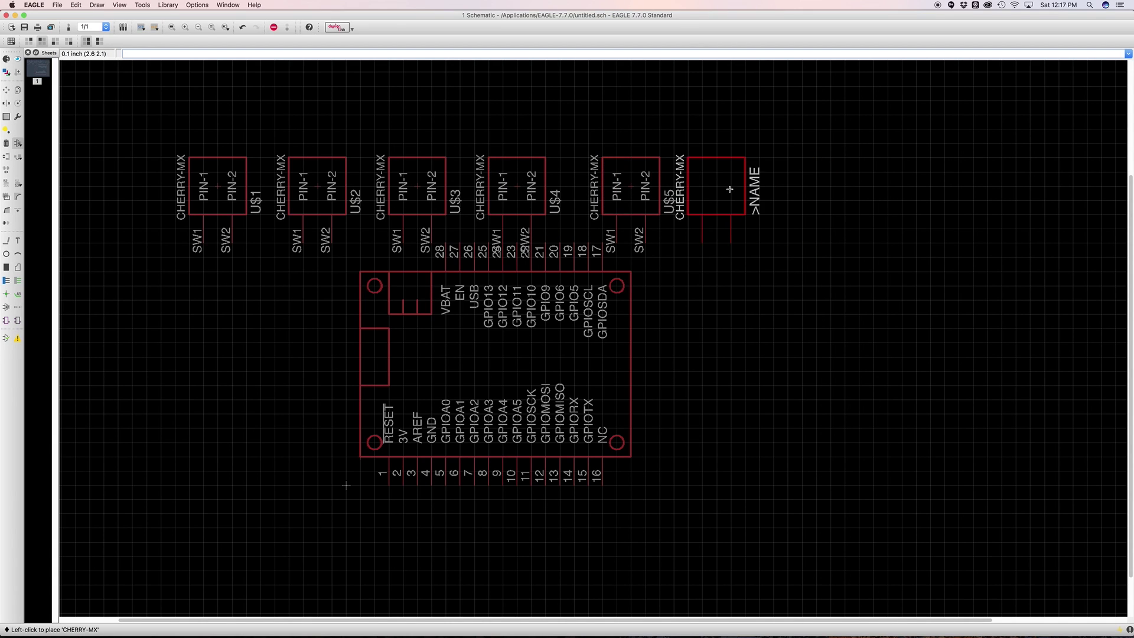
pyautogui.click(730, 185)
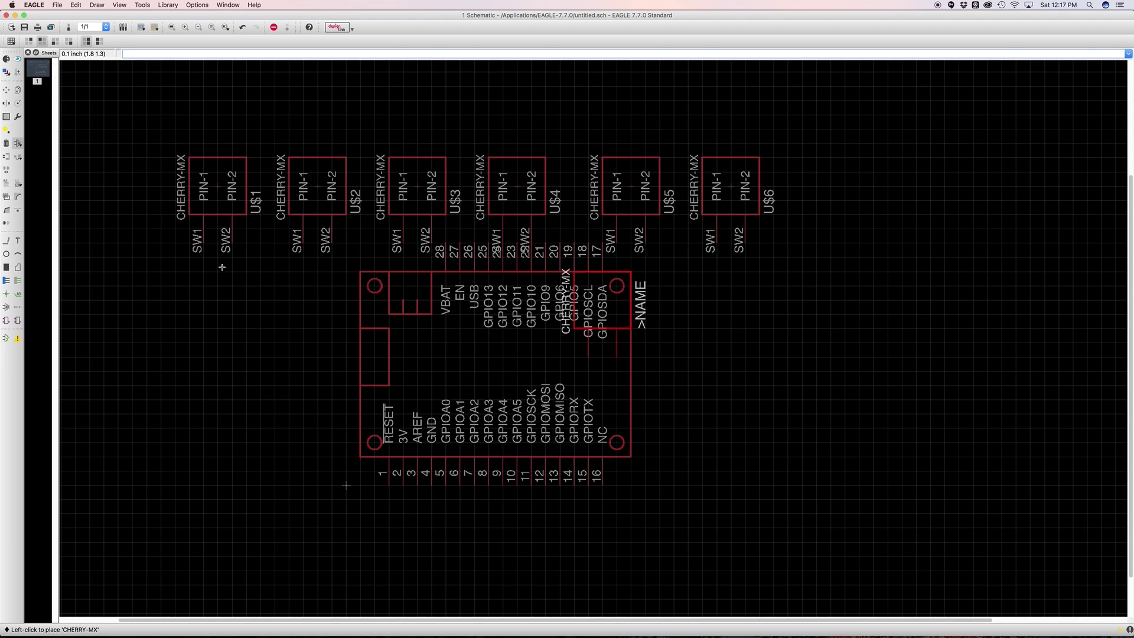
# - Rename the first switch in the row as KEY_A and the second as KEY_S
pyautogui.click(7, 60)
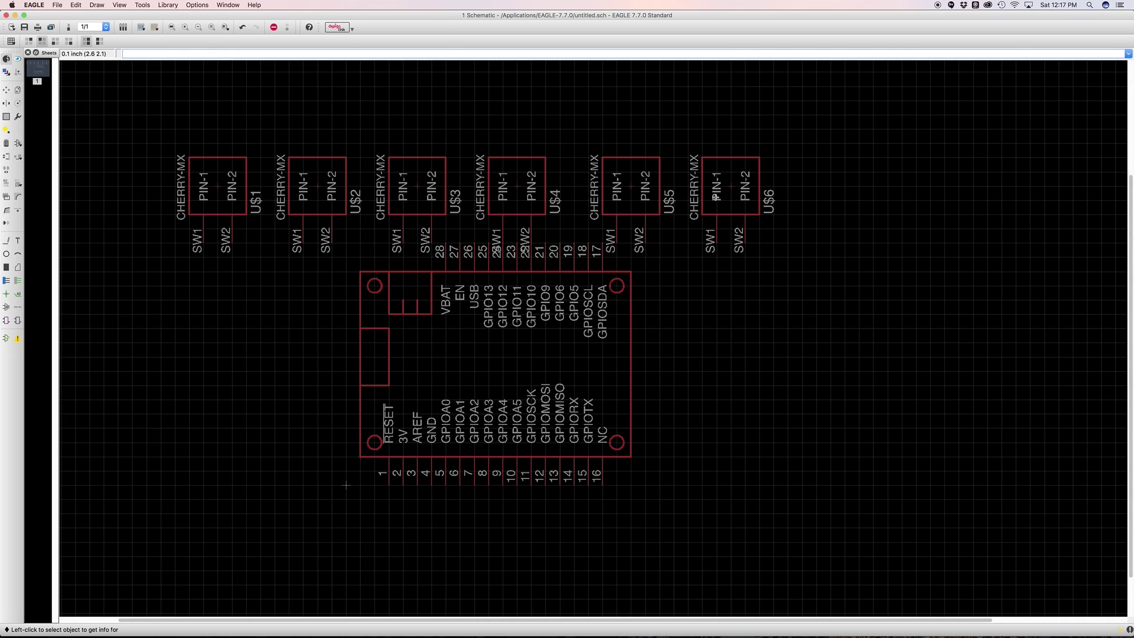
pyautogui.click(217, 188)
pyautogui.click(333, 148)
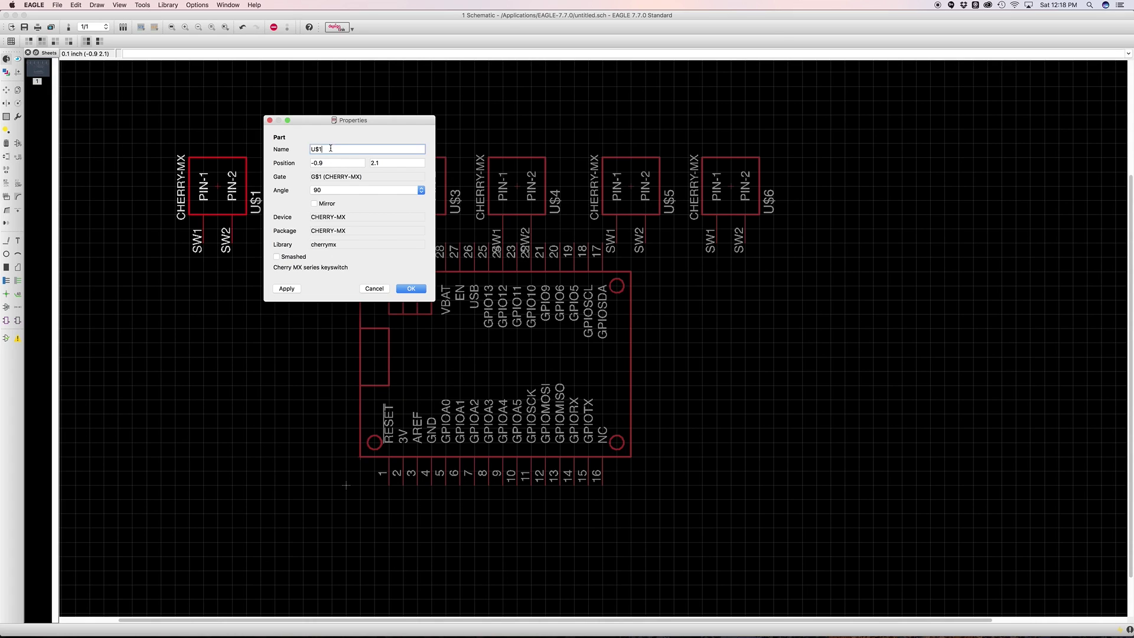
pyautogui.moveTo(318, 120); pyautogui.dragTo(357, 188)
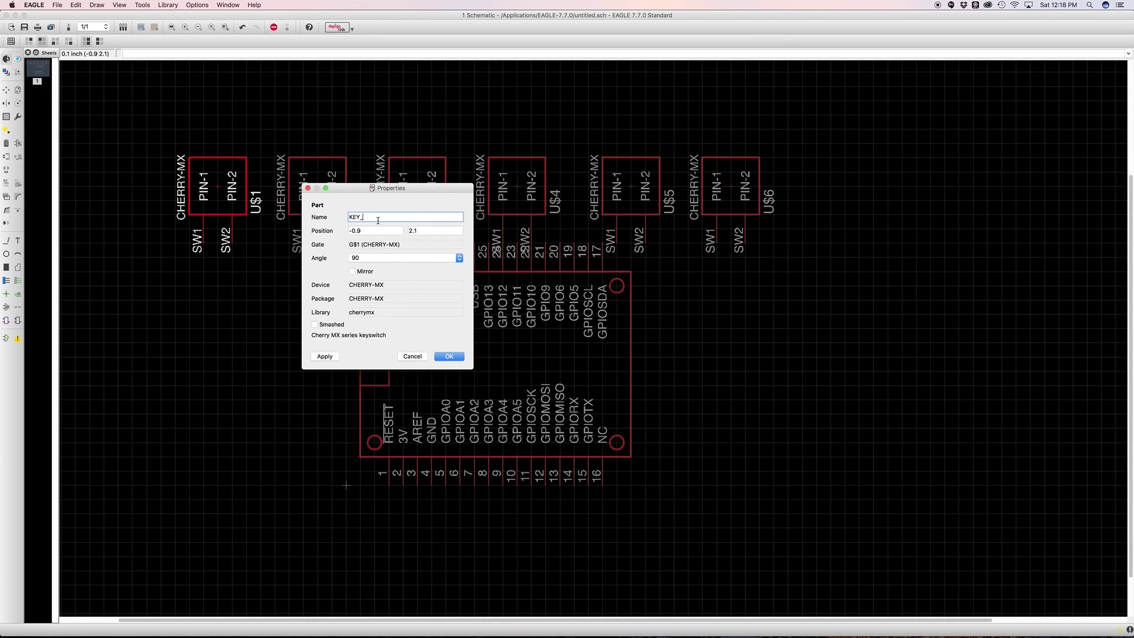
pyautogui.press('Return')
pyautogui.click(326, 168)
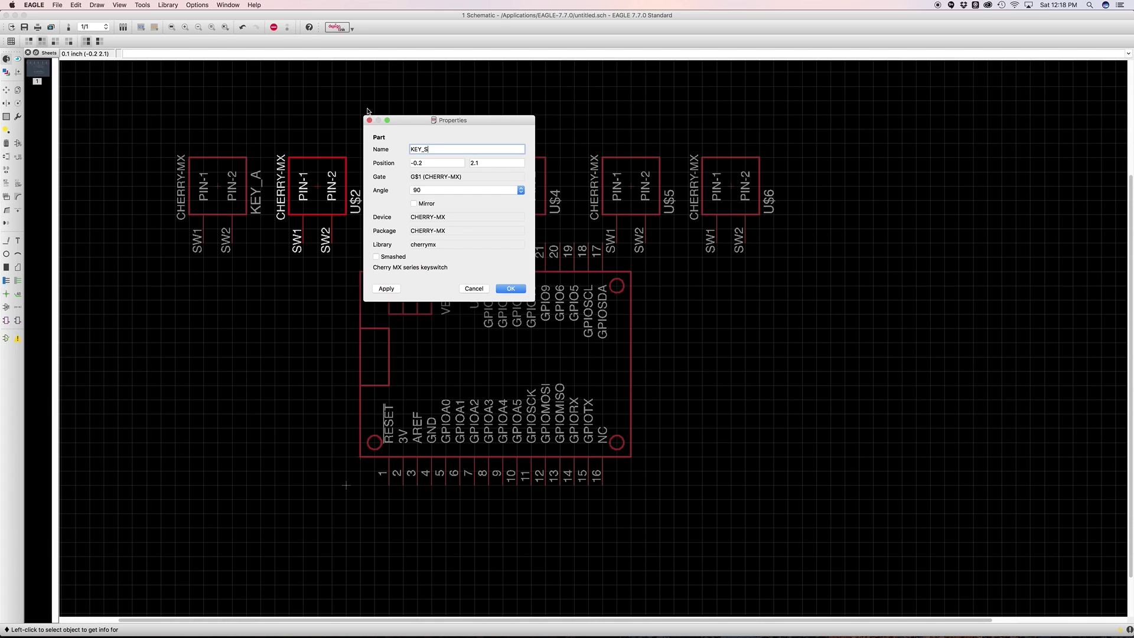
pyautogui.write('KEY_S')
pyautogui.press('Return')
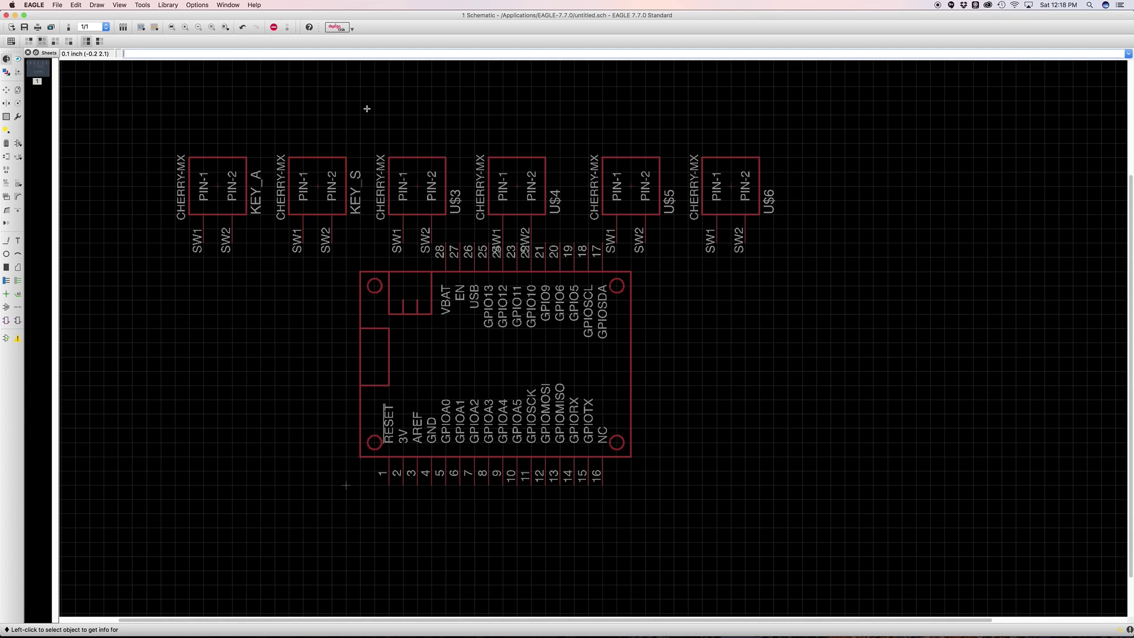
# - Rename the third switch in the row as KEY_D and the fourth as KEY_W
pyautogui.click(431, 191)
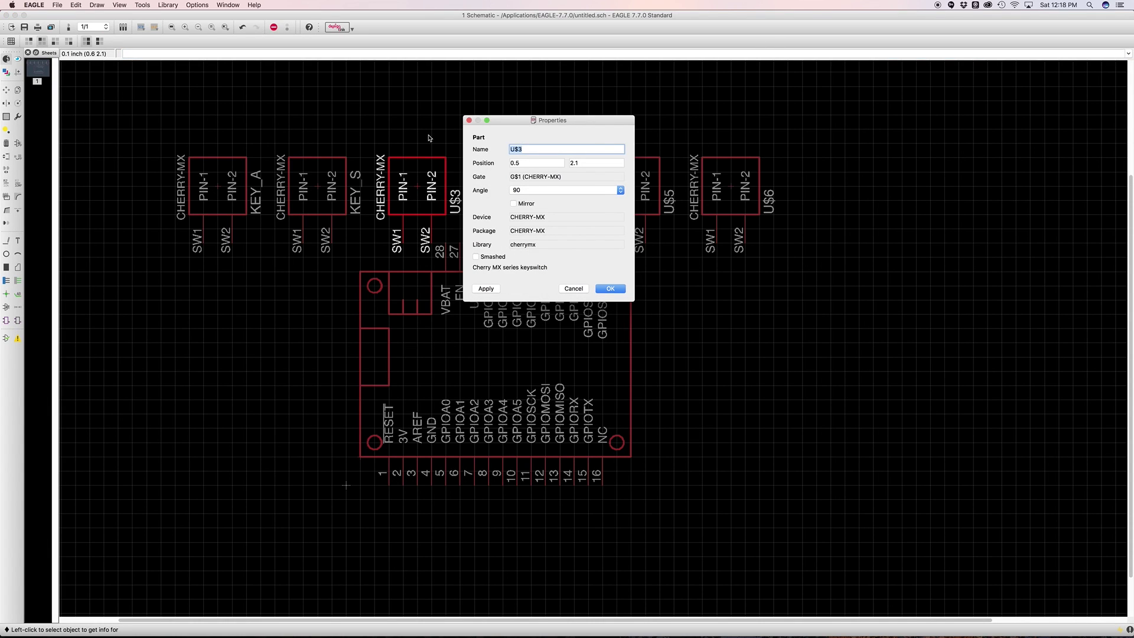
pyautogui.write('KEY_D')
pyautogui.press('Return')
pyautogui.click(525, 178)
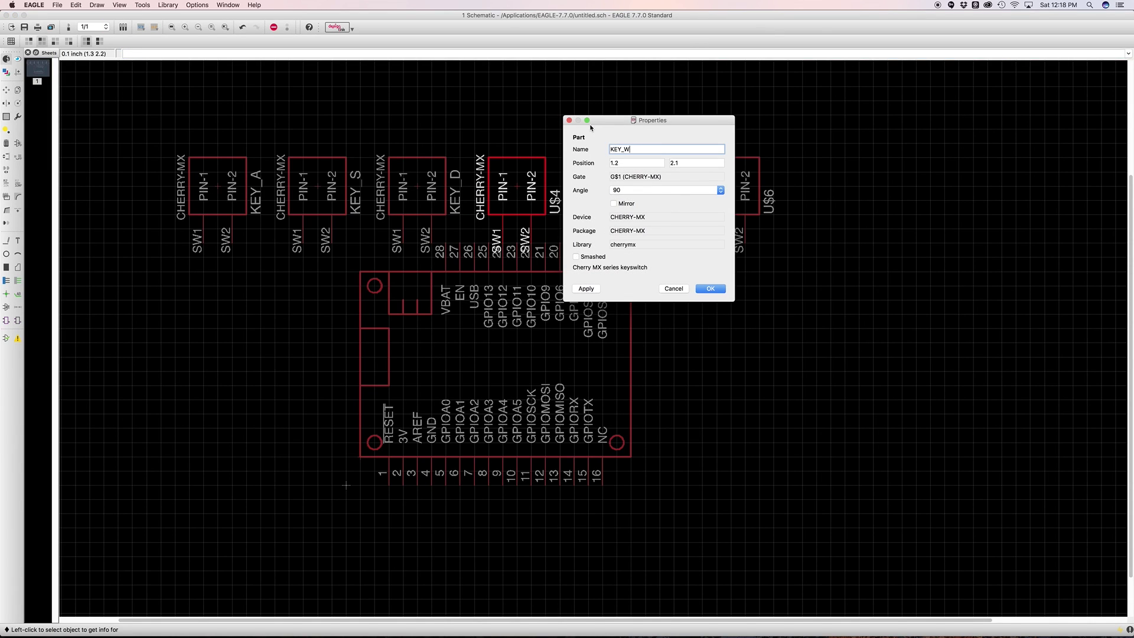
pyautogui.press('Return')
# - Rename the fifth switch in the row as KEY_Z and the sixth as KEY_X
pyautogui.click(647, 192)
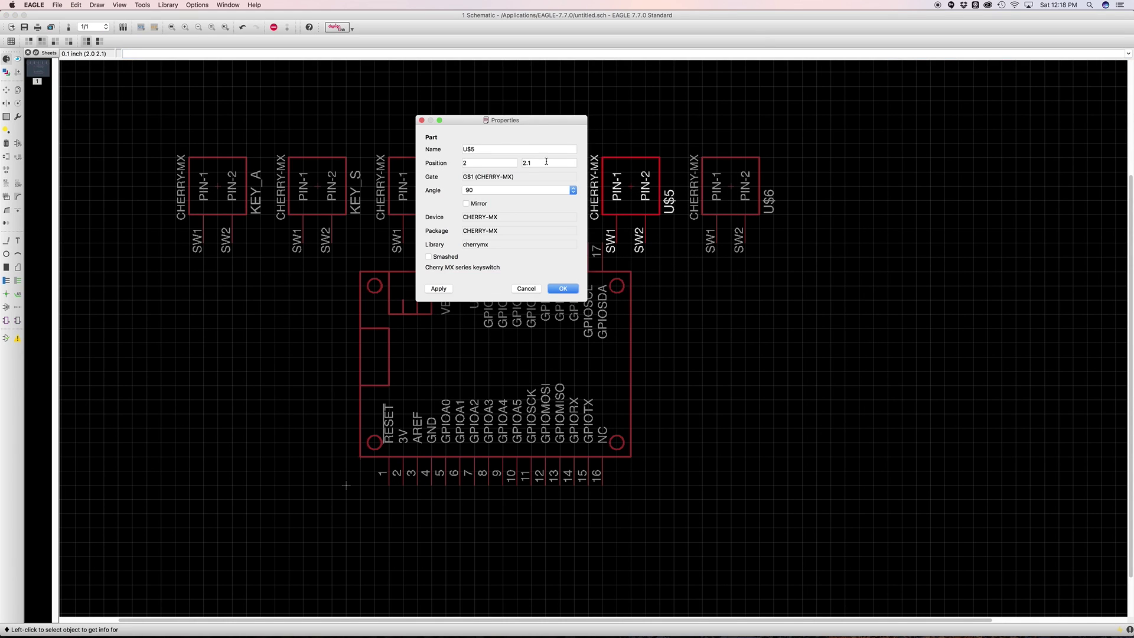
pyautogui.moveTo(486, 148); pyautogui.dragTo(453, 149)
pyautogui.write('KEY_Z')
pyautogui.press('Return')
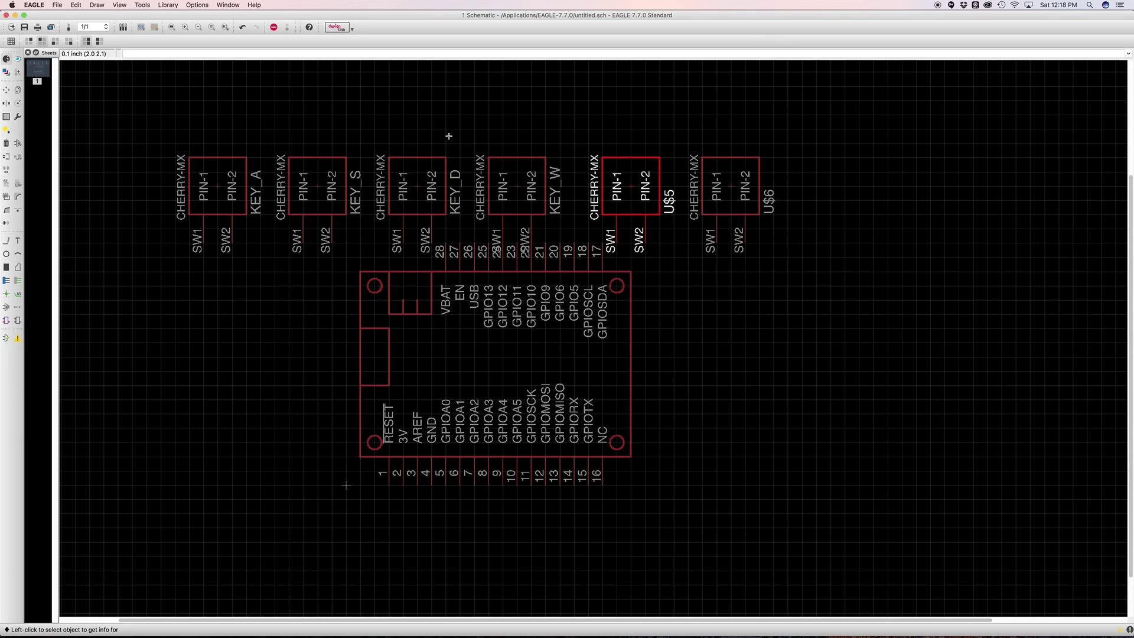
pyautogui.click(756, 191)
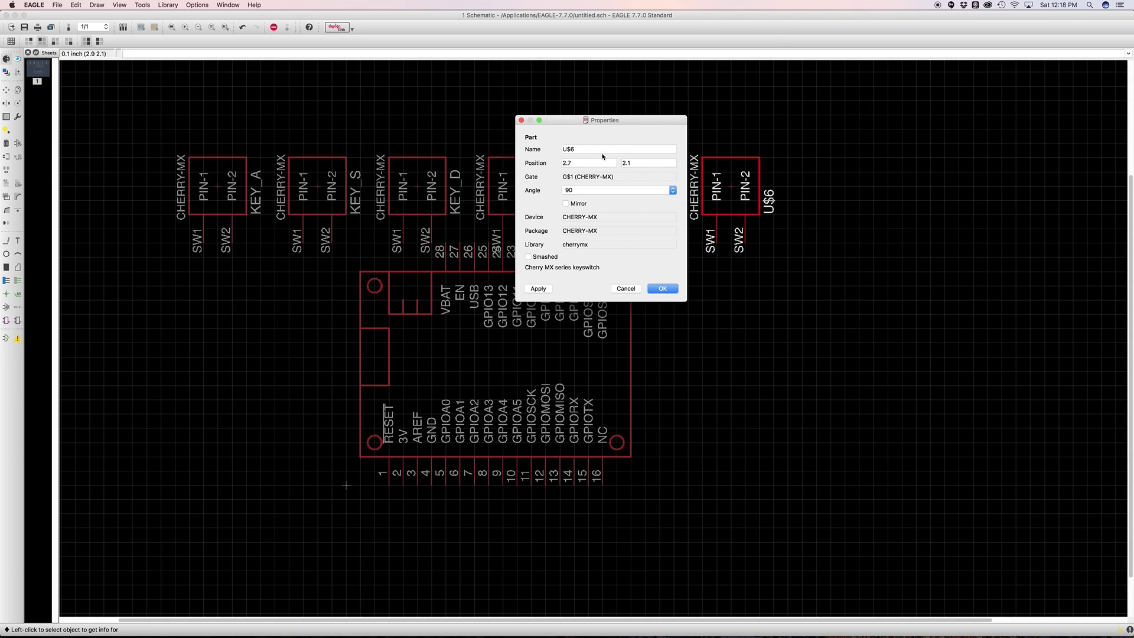
pyautogui.press('Return')
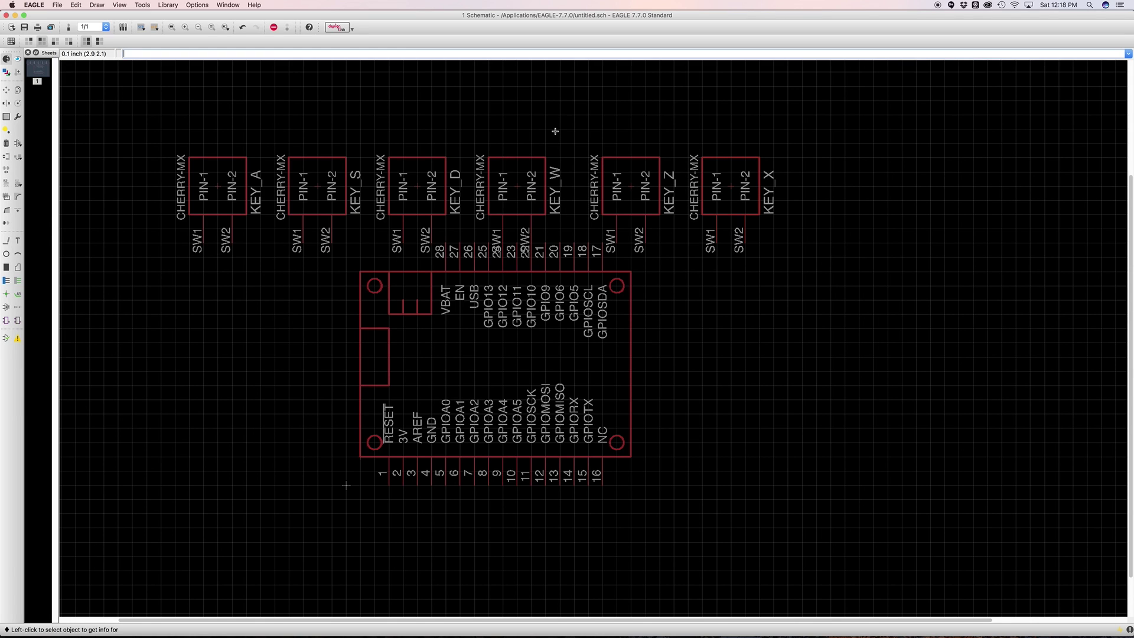
# - Group all six key switches and move them up and slightly right, clear of the FEATHERWING's upper pins
pyautogui.hscroll(-2, 721, 325)
pyautogui.scroll(3, 732, 346)
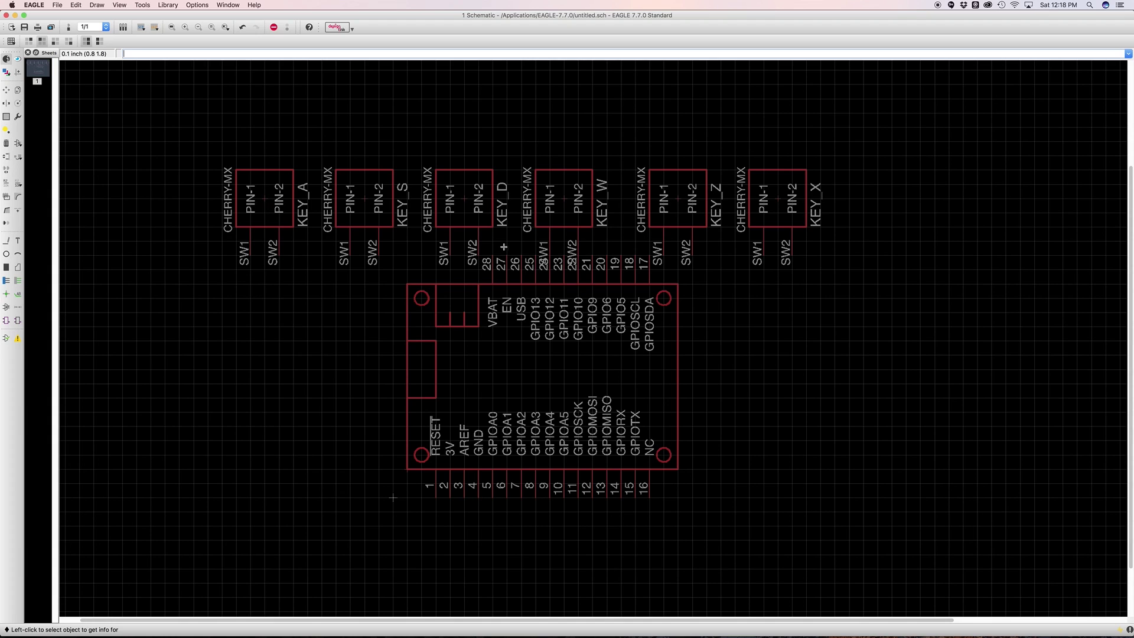
pyautogui.scroll(2, 681, 221)
pyautogui.scroll(1, 681, 220)
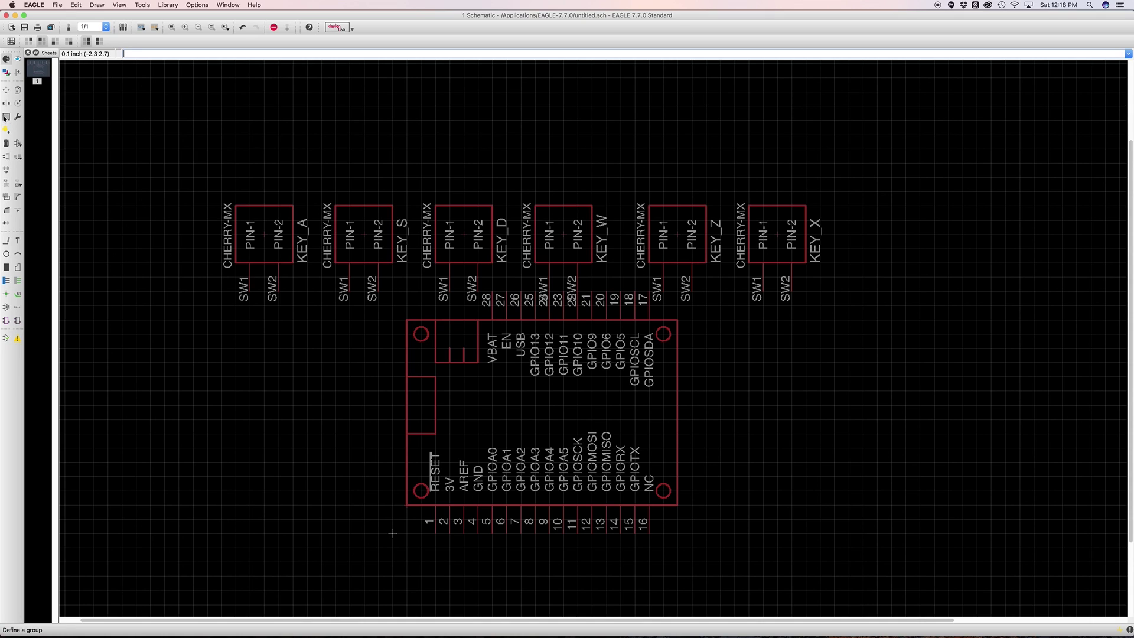
pyautogui.click(7, 117)
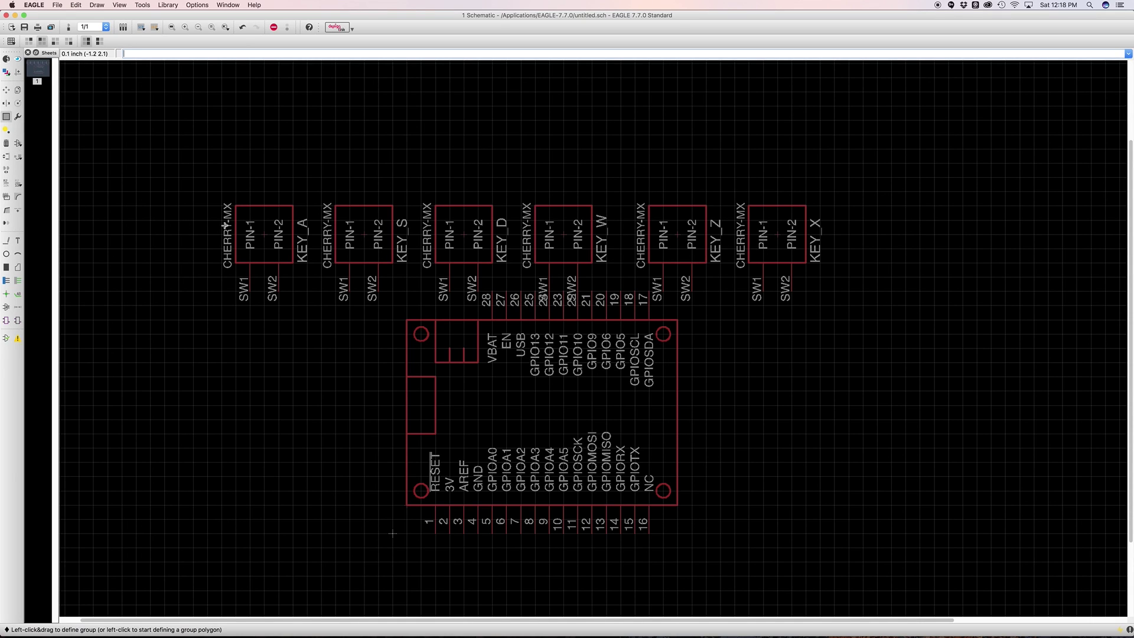
pyautogui.moveTo(191, 171); pyautogui.dragTo(861, 264)
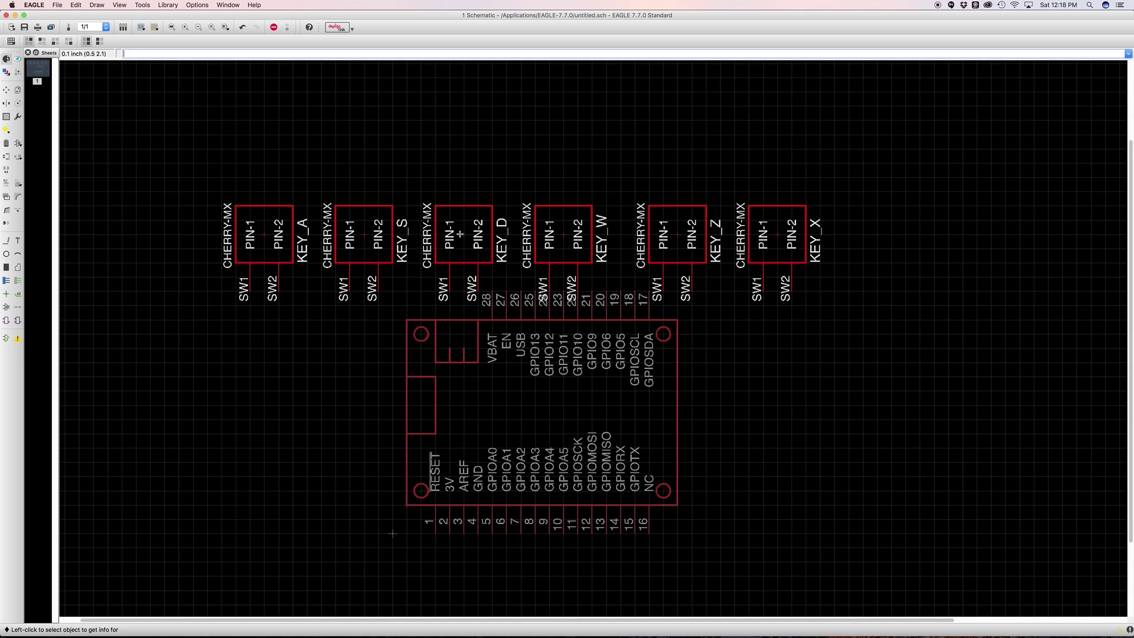
pyautogui.rightClick(463, 234)
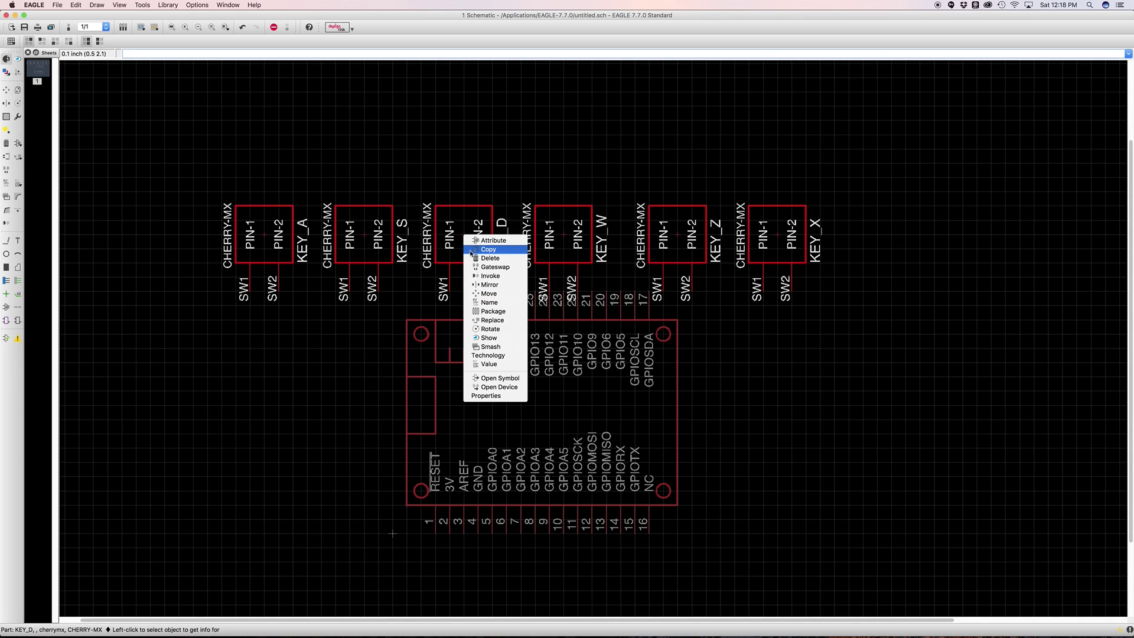
pyautogui.click(480, 293)
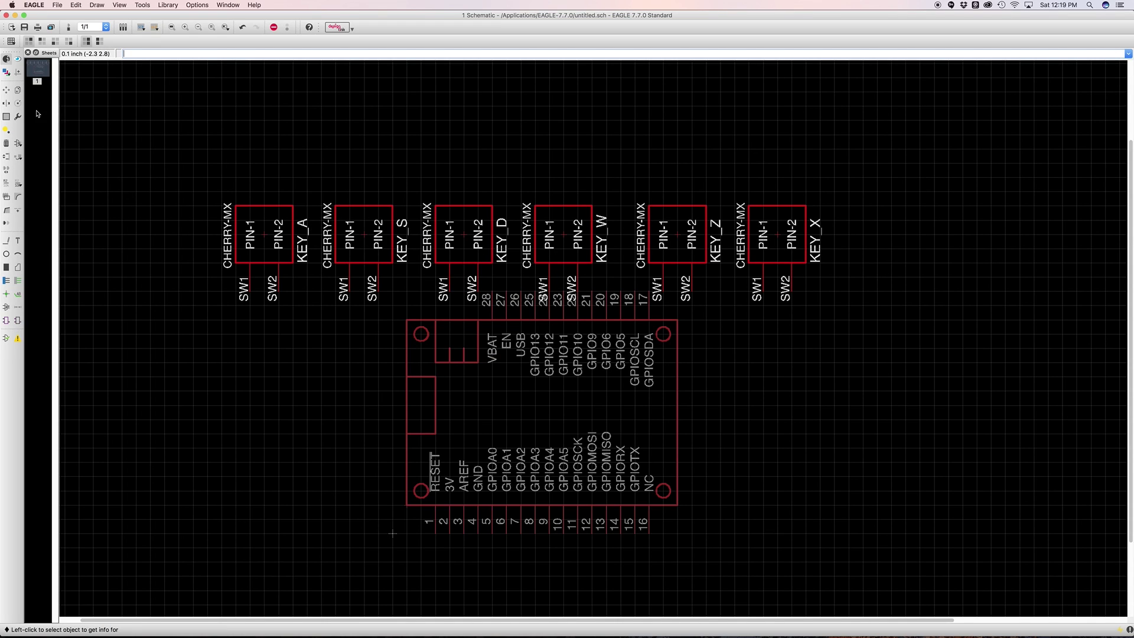
pyautogui.click(5, 92)
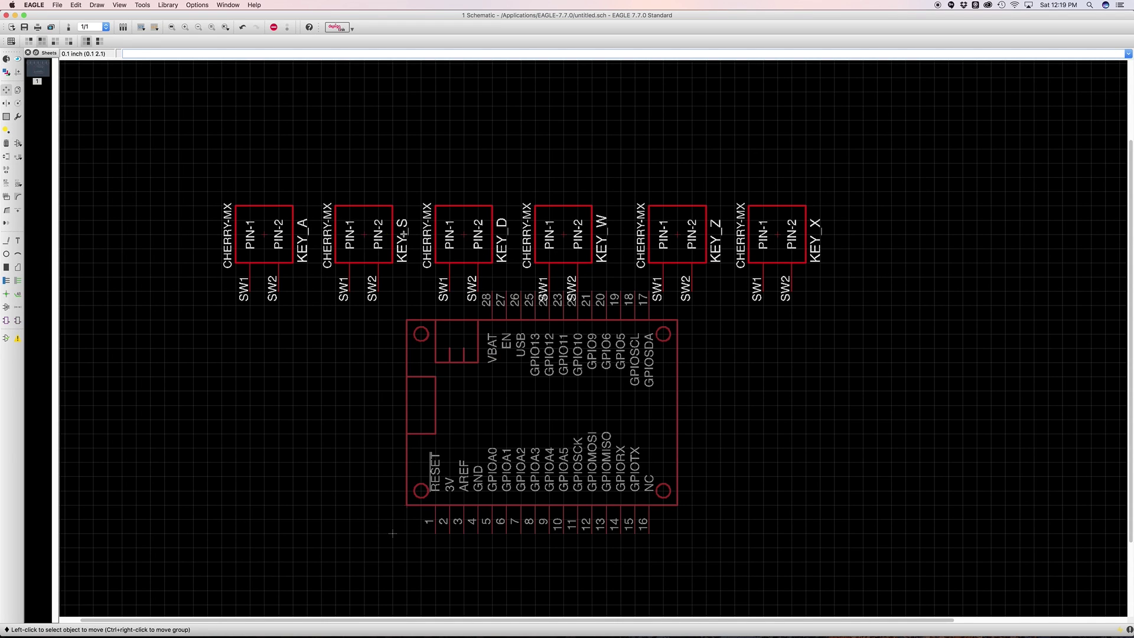
pyautogui.keyDown('ctrl'); pyautogui.rightClick(428, 242); pyautogui.keyUp('ctrl')
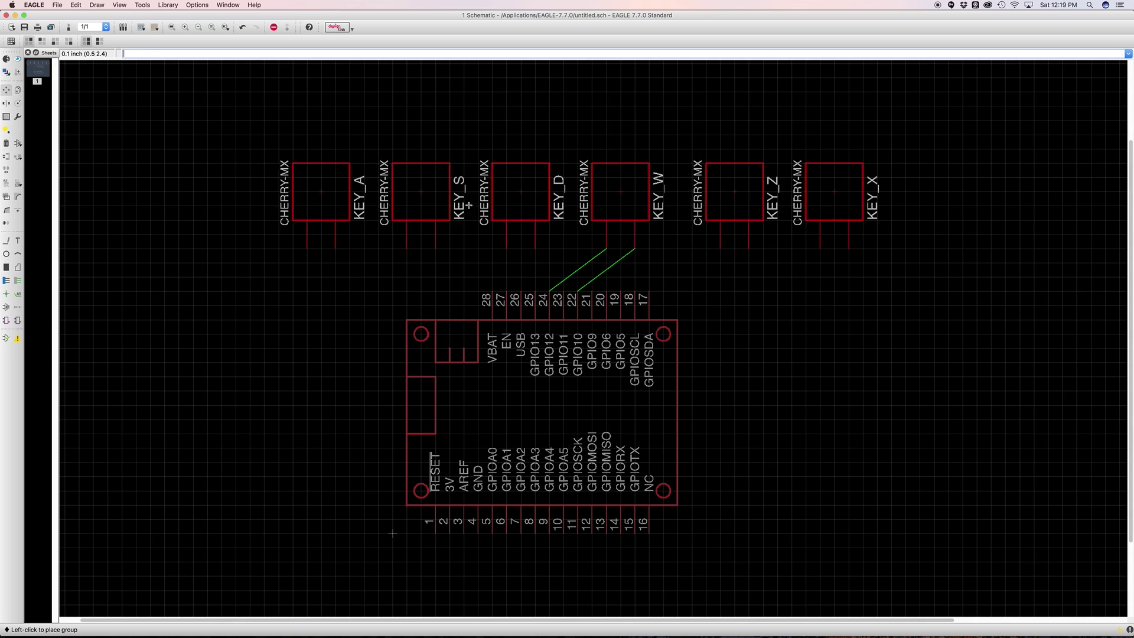
pyautogui.click(435, 177)
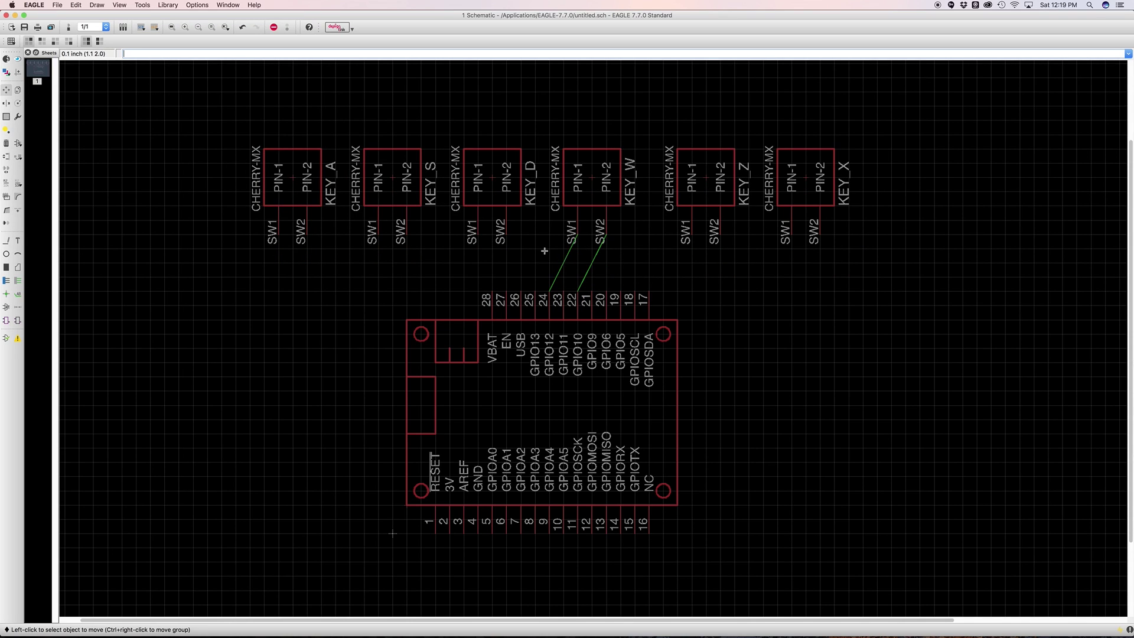
# - Delete the two green nets connecting KEY_W's pins to FEATHERWING pins 24 and 22
pyautogui.moveTo(590, 260); pyautogui.dragTo(566, 268, button='middle')
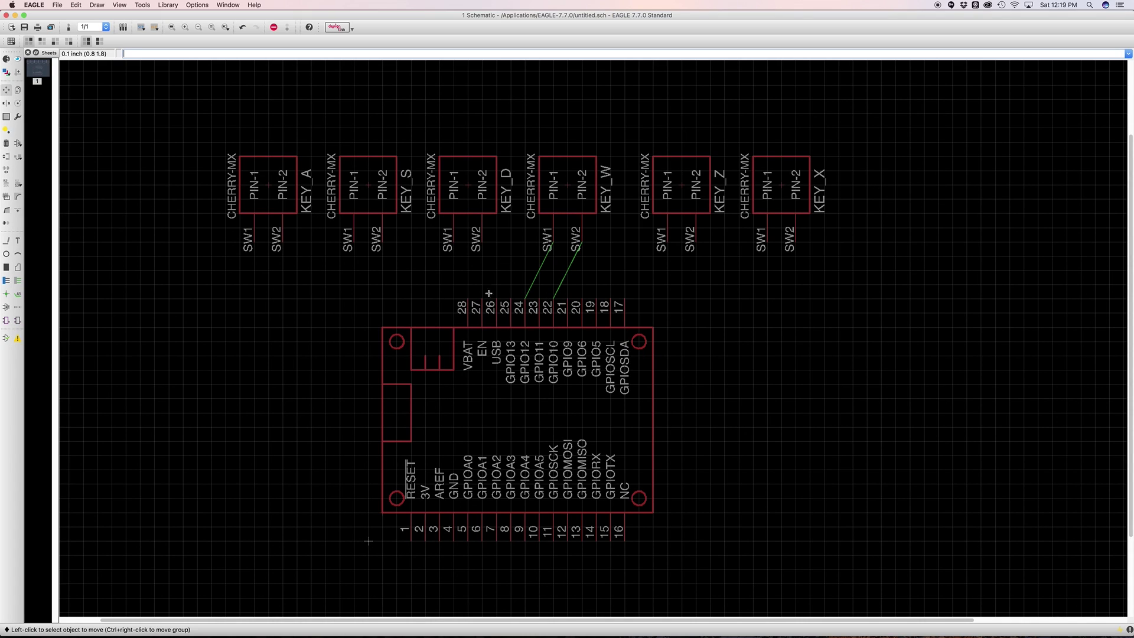
pyautogui.click(7, 143)
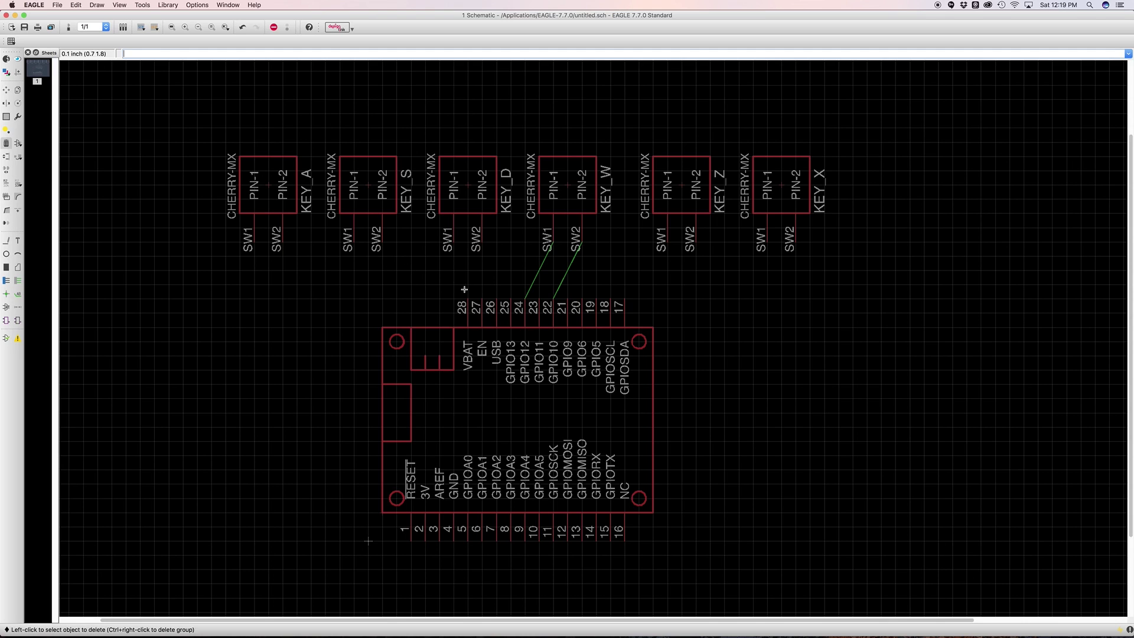
pyautogui.click(529, 283)
pyautogui.click(562, 280)
pyautogui.scroll(-2, 549, 263)
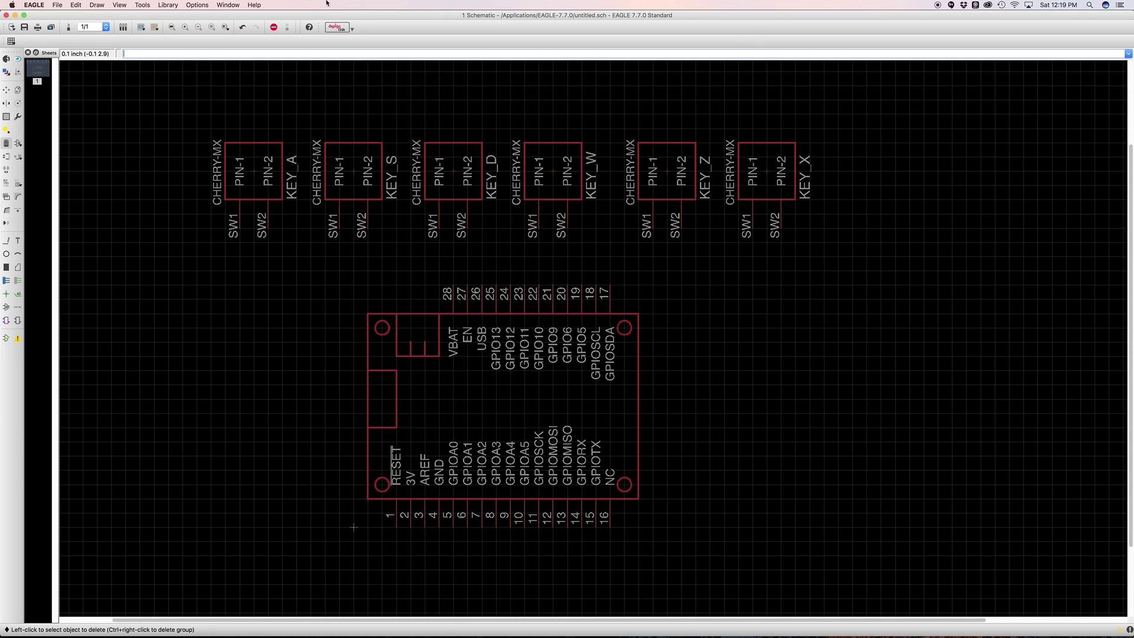
# - Search the part libraries for GND and choose the GND supply symbol from supply1 for placement
pyautogui.click(223, 4)
pyautogui.click(225, 5)
pyautogui.click(18, 144)
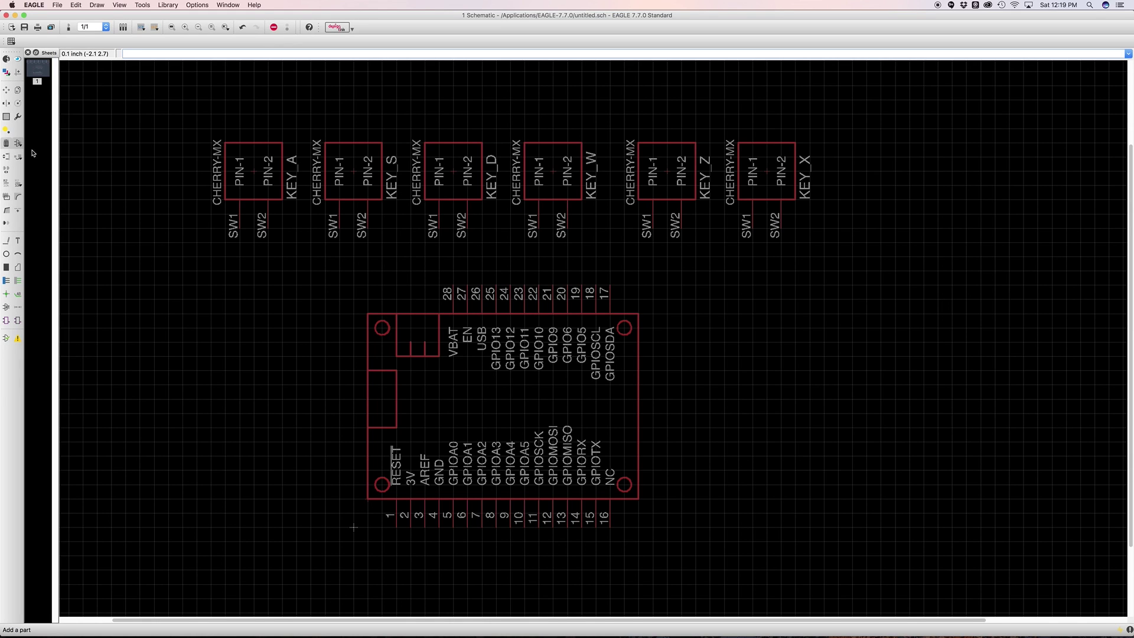
pyautogui.moveTo(303, 13); pyautogui.dragTo(448, 68)
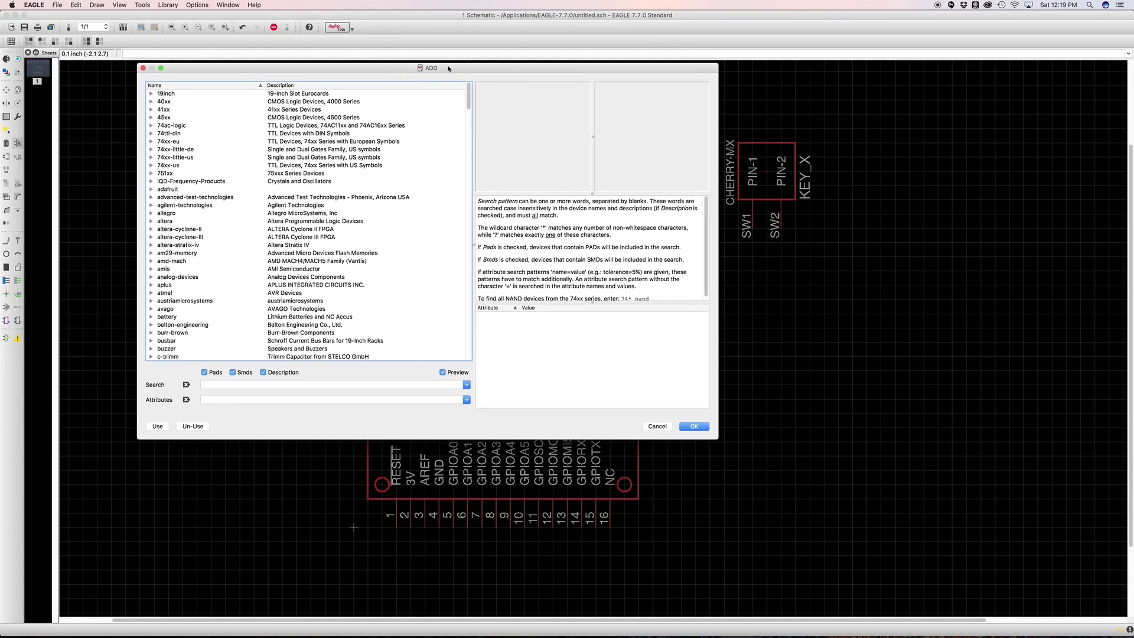
pyautogui.click(222, 385)
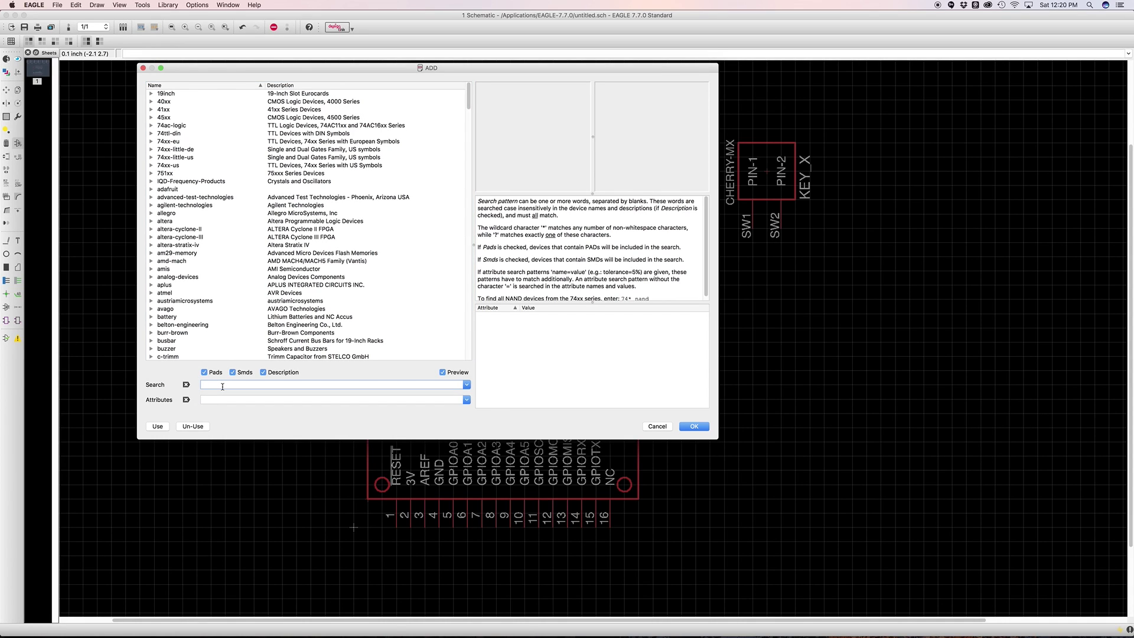
pyautogui.press('Return')
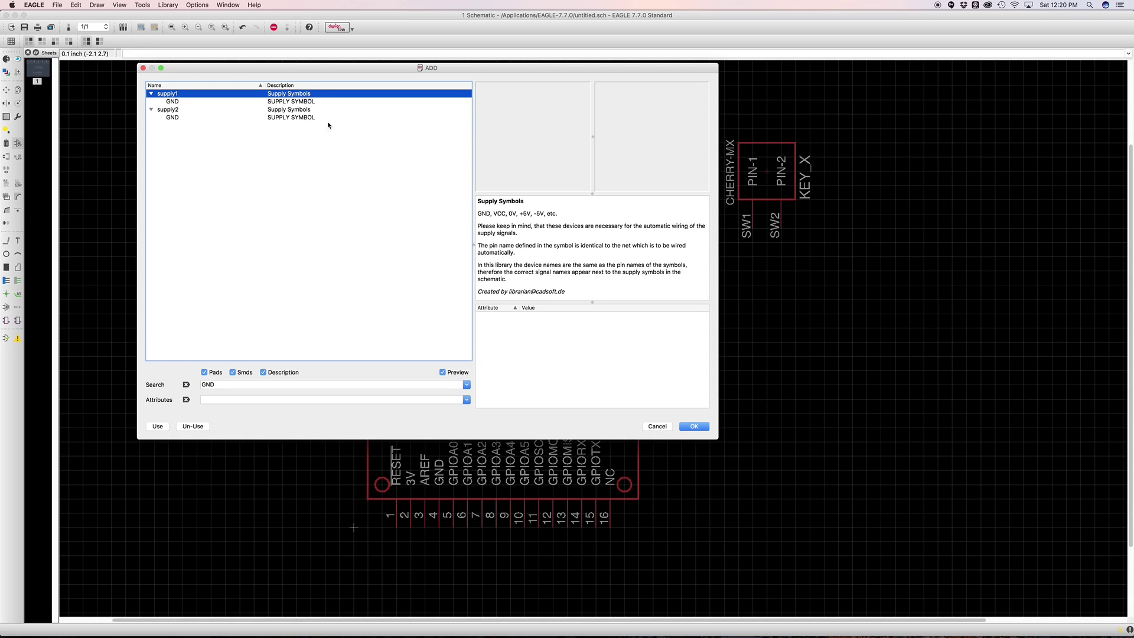
pyautogui.click(175, 101)
pyautogui.click(175, 117)
pyautogui.click(179, 104)
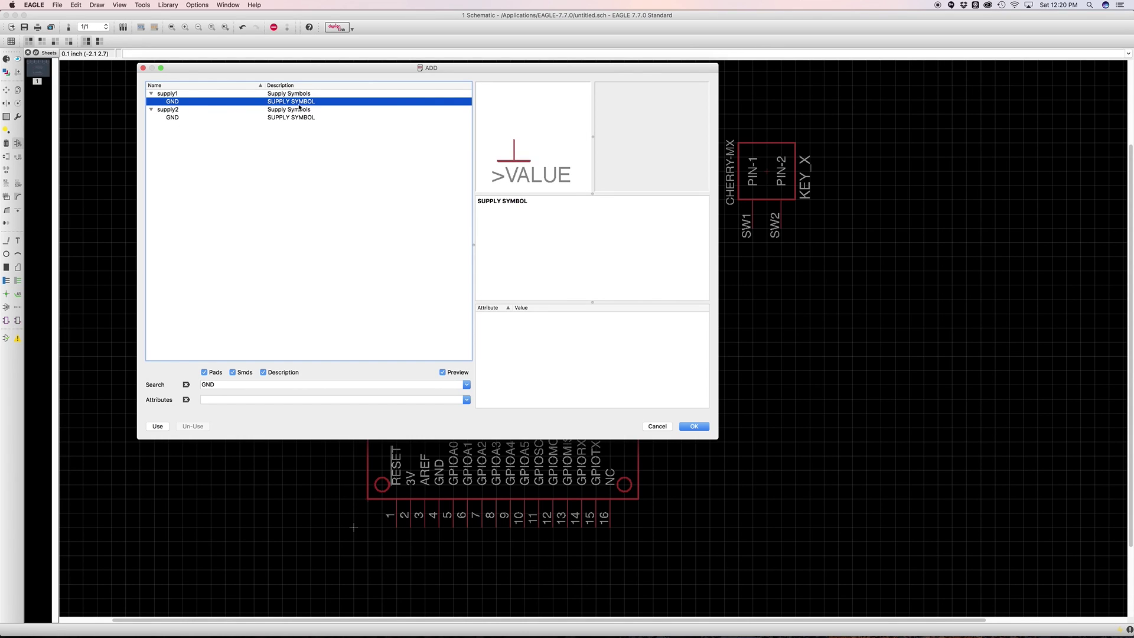
pyautogui.click(694, 426)
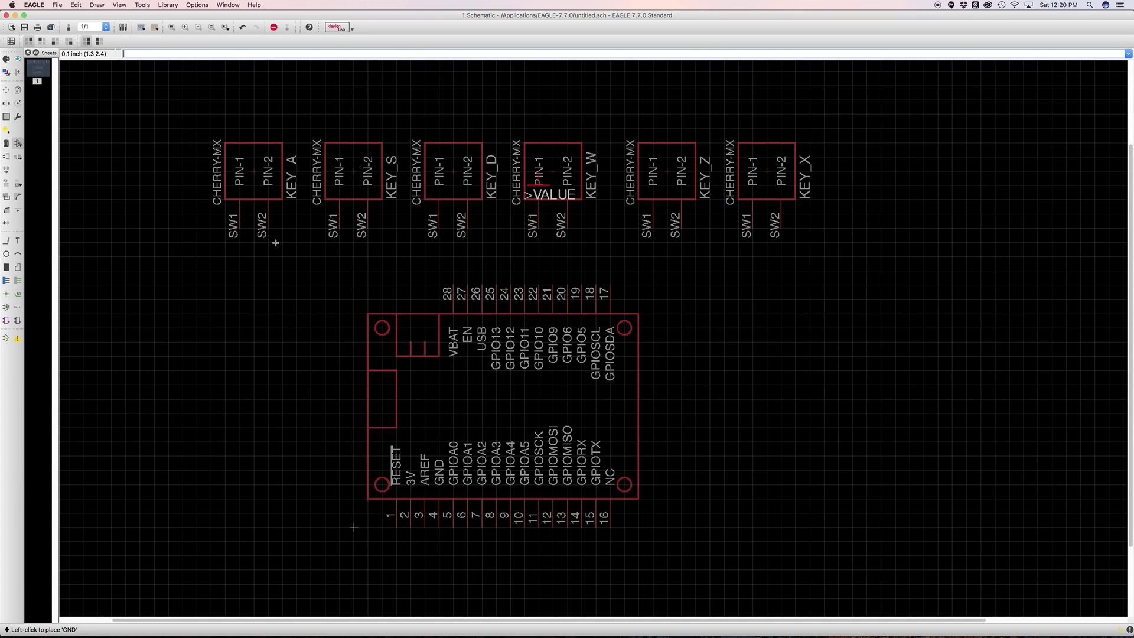
# - Place a GND symbol beneath the SW2 pin of each of the six switches and beneath the FEATHERWING's GND pin 4
pyautogui.click(294, 260)
pyautogui.click(367, 256)
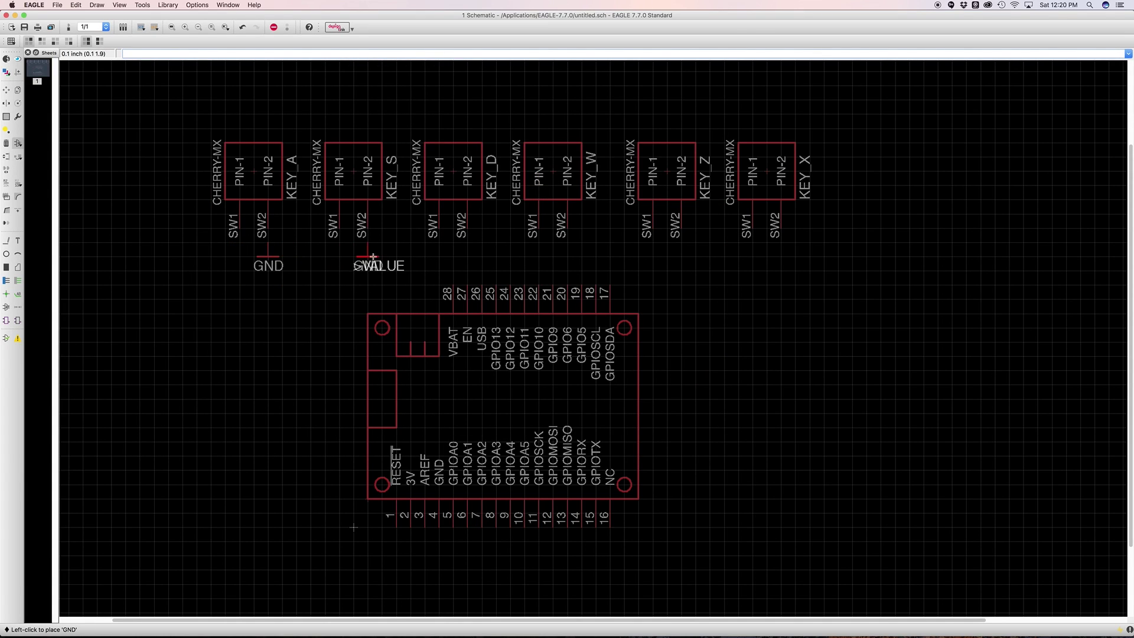
pyautogui.click(466, 257)
pyautogui.click(567, 256)
pyautogui.click(682, 256)
pyautogui.click(781, 257)
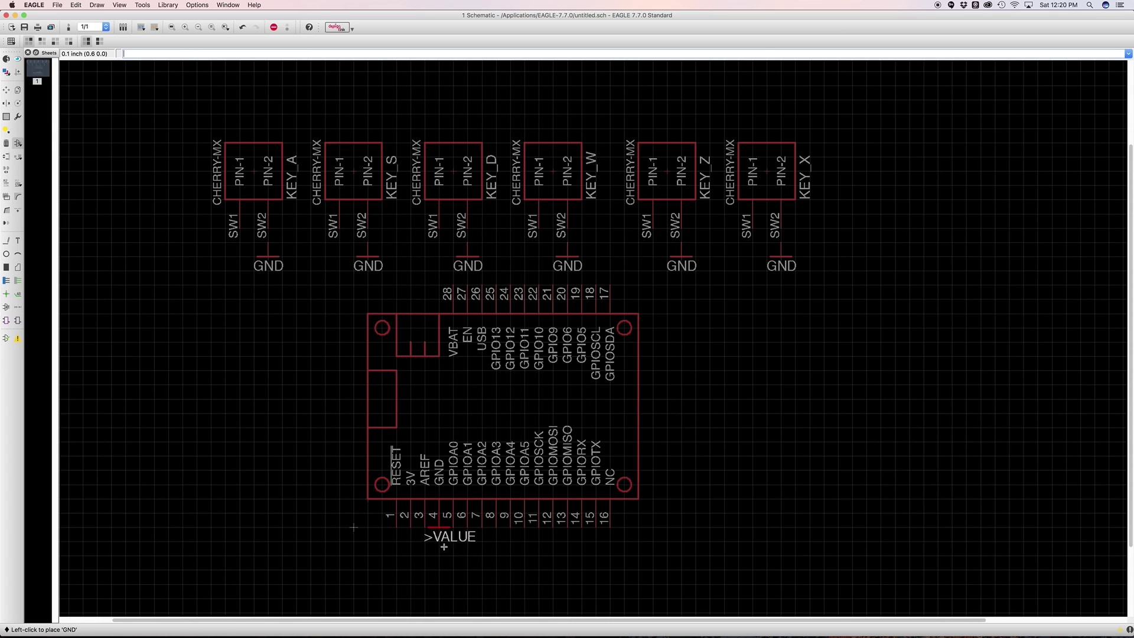
pyautogui.click(441, 562)
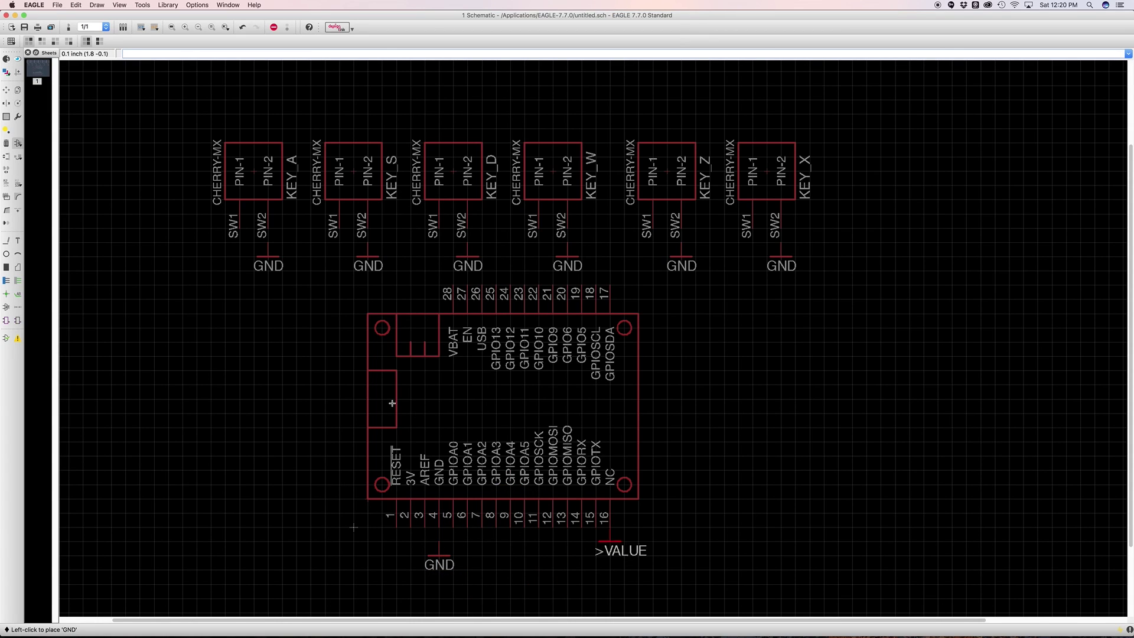
pyautogui.click(6, 59)
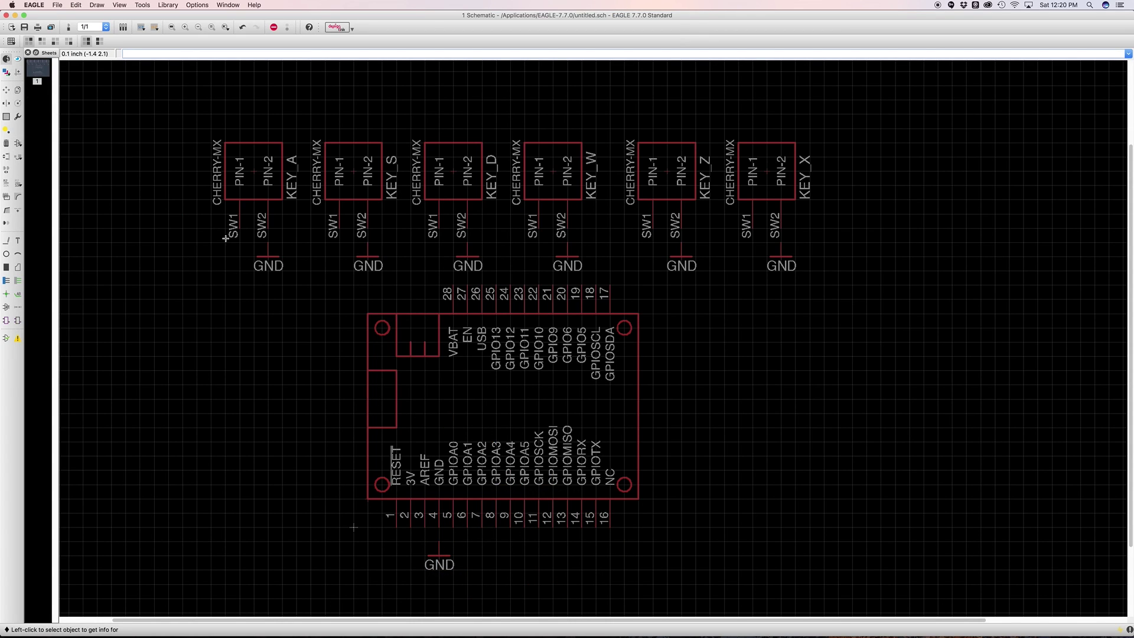
# - Save the schematic as cherry-tut in the Project Files folder inside Cherry MX Files on the Desktop
pyautogui.press('super+s')
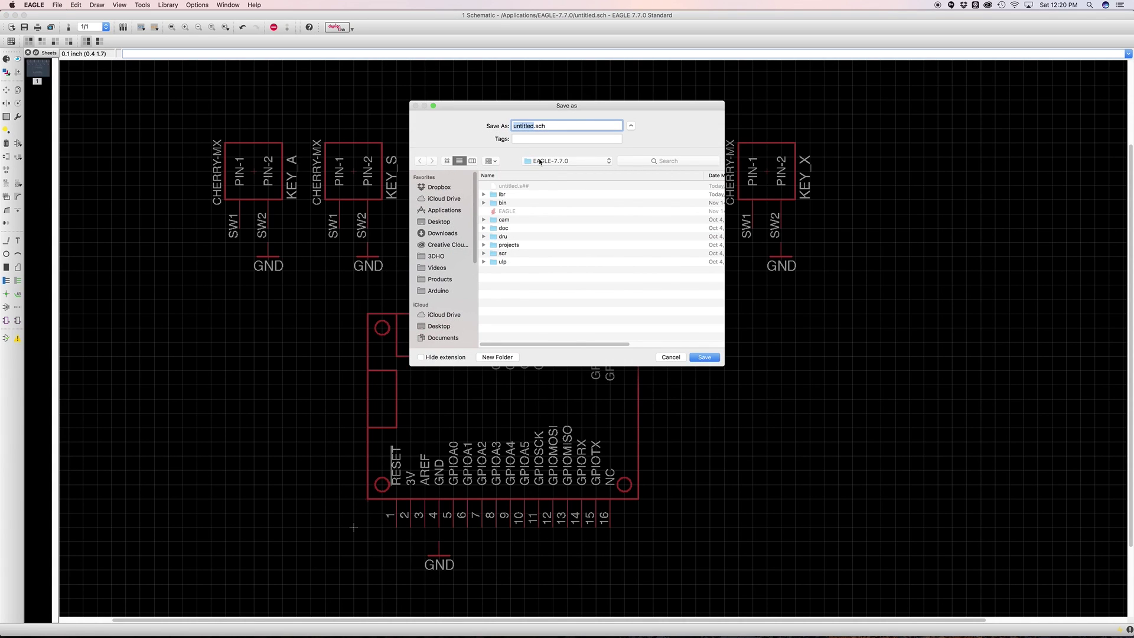
pyautogui.press('super+d')
pyautogui.doubleClick(522, 197)
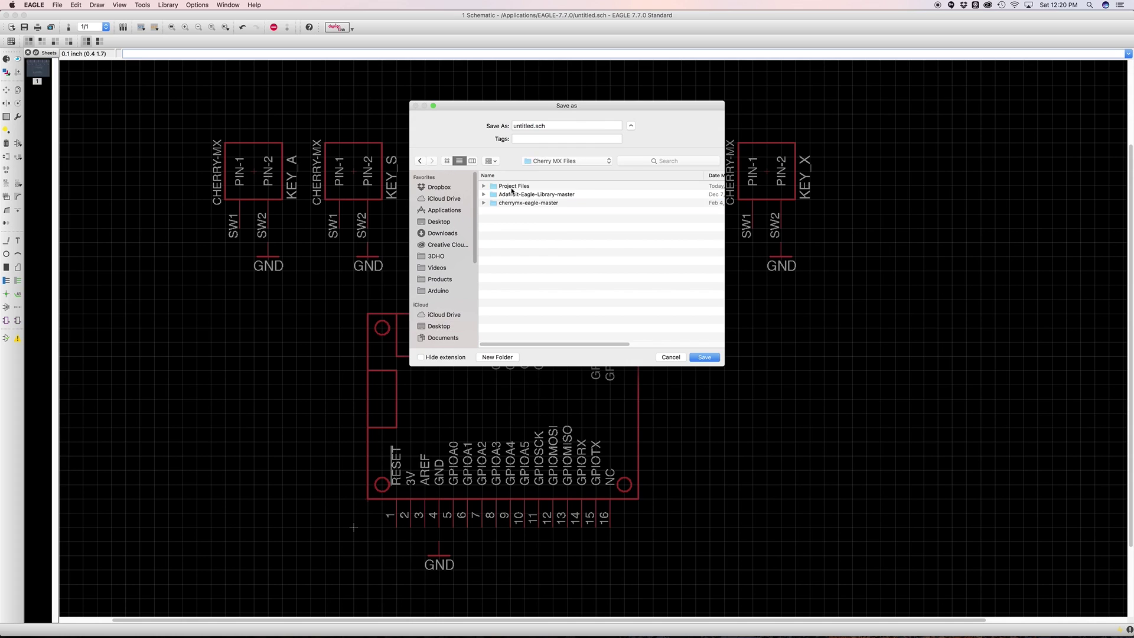
pyautogui.doubleClick(515, 185)
pyautogui.doubleClick(531, 126)
pyautogui.write('cherry-tut')
pyautogui.press('Return')
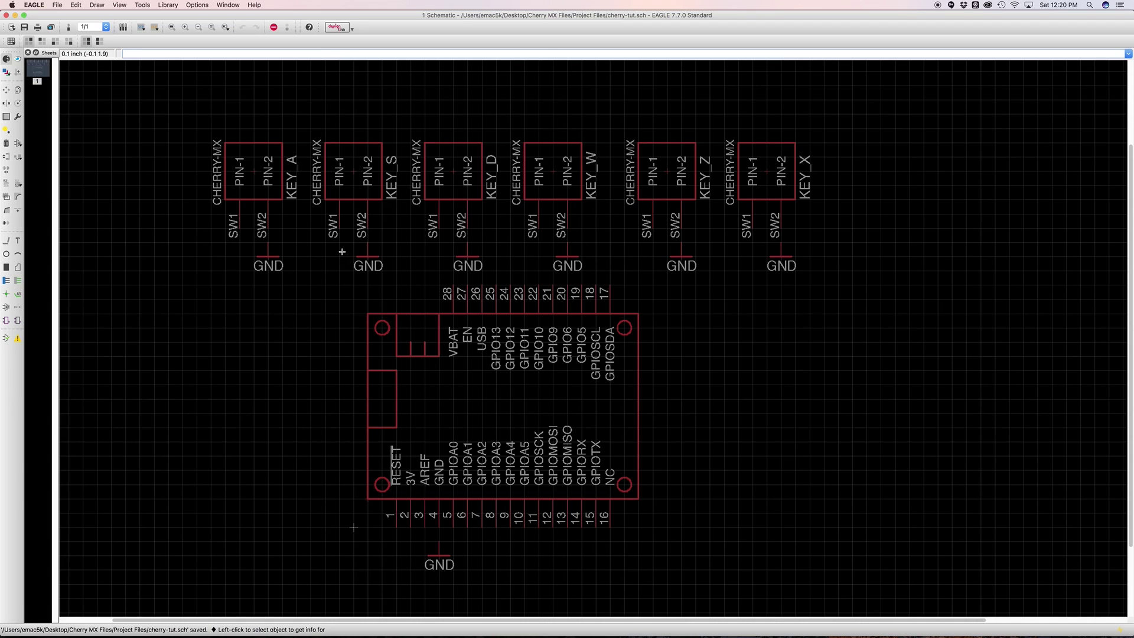
# - Set up the Wire tool with the straight any-angle bend style on layer 91 Nets
pyautogui.click(7, 242)
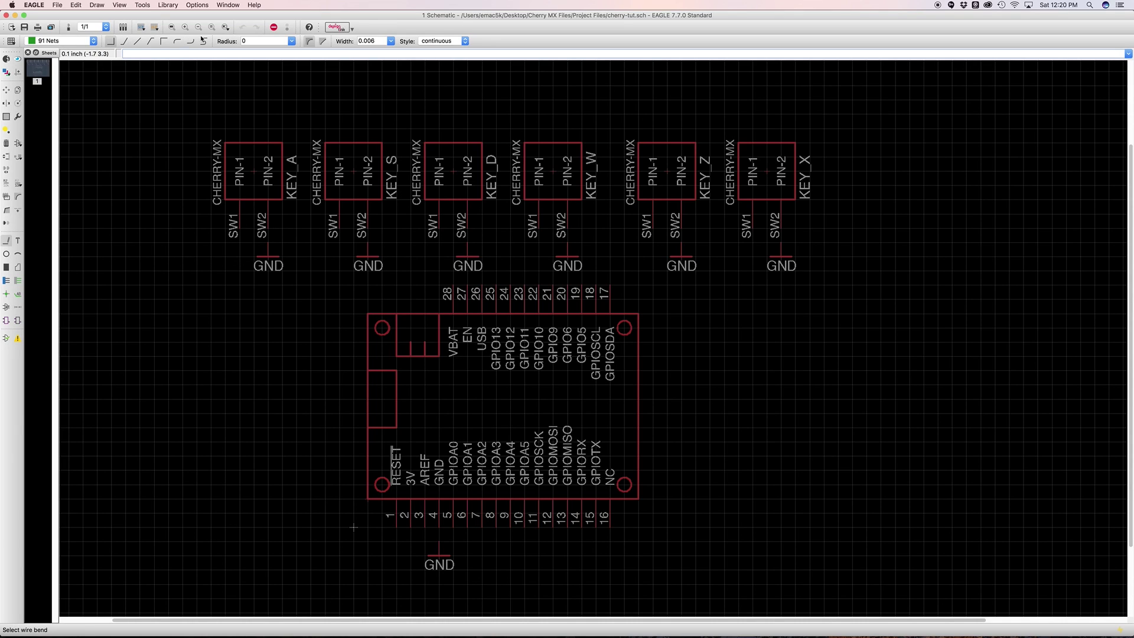
pyautogui.click(244, 41)
pyautogui.click(127, 43)
pyautogui.click(145, 43)
pyautogui.click(93, 41)
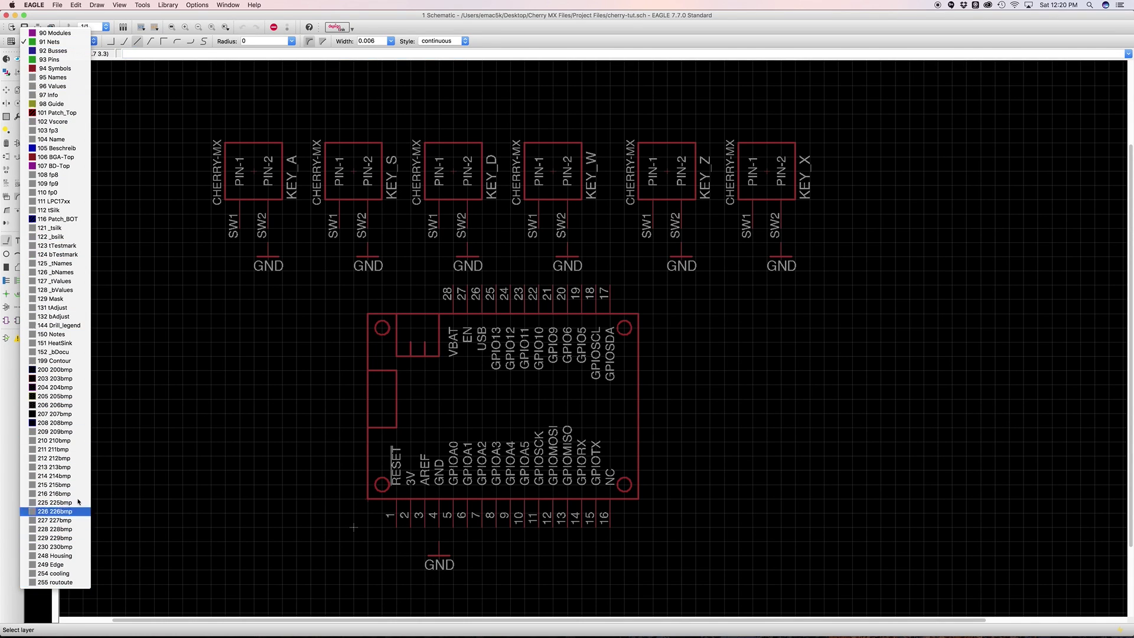
pyautogui.click(43, 42)
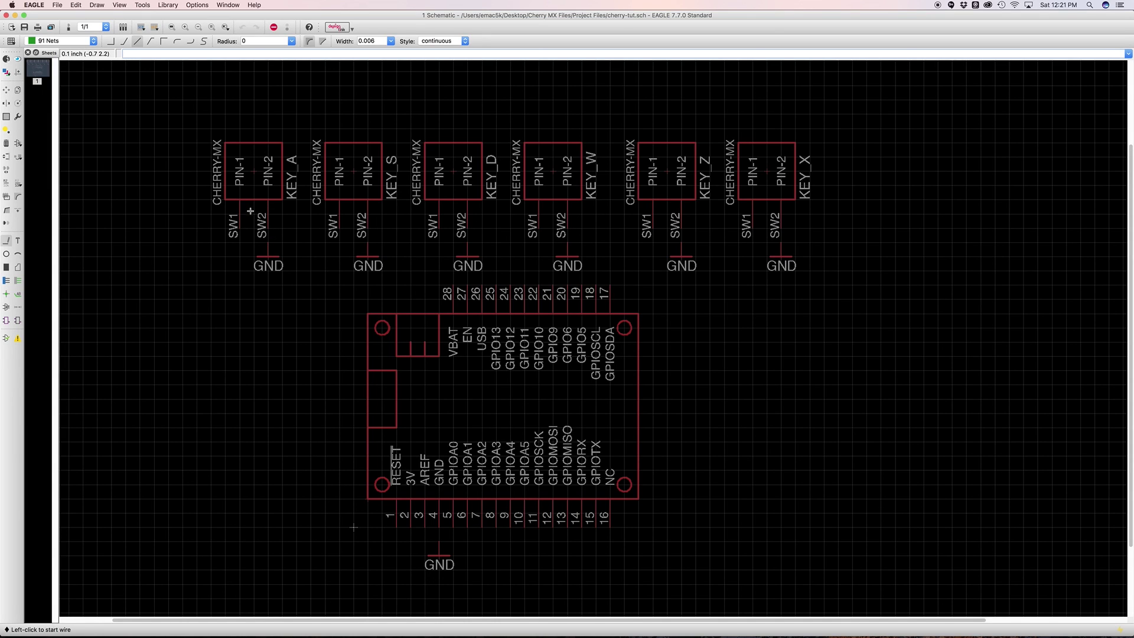
# - Draw a net from KEY_A's SW2 pin to the GND symbol beneath it
pyautogui.scroll(1, 250, 211)
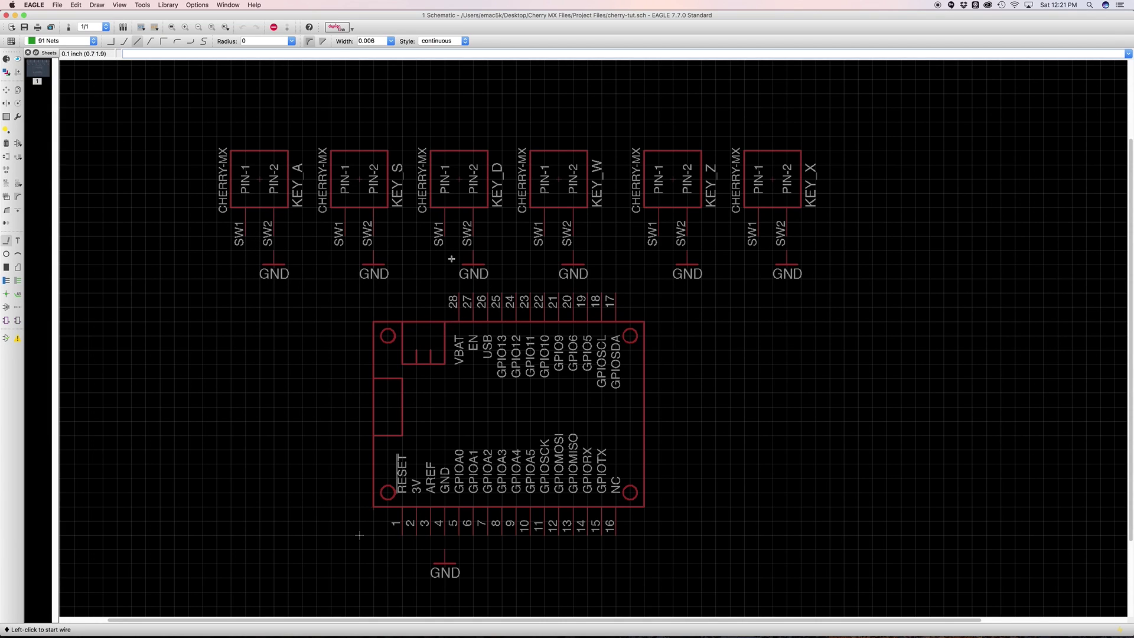
pyautogui.scroll(-3, 275, 236)
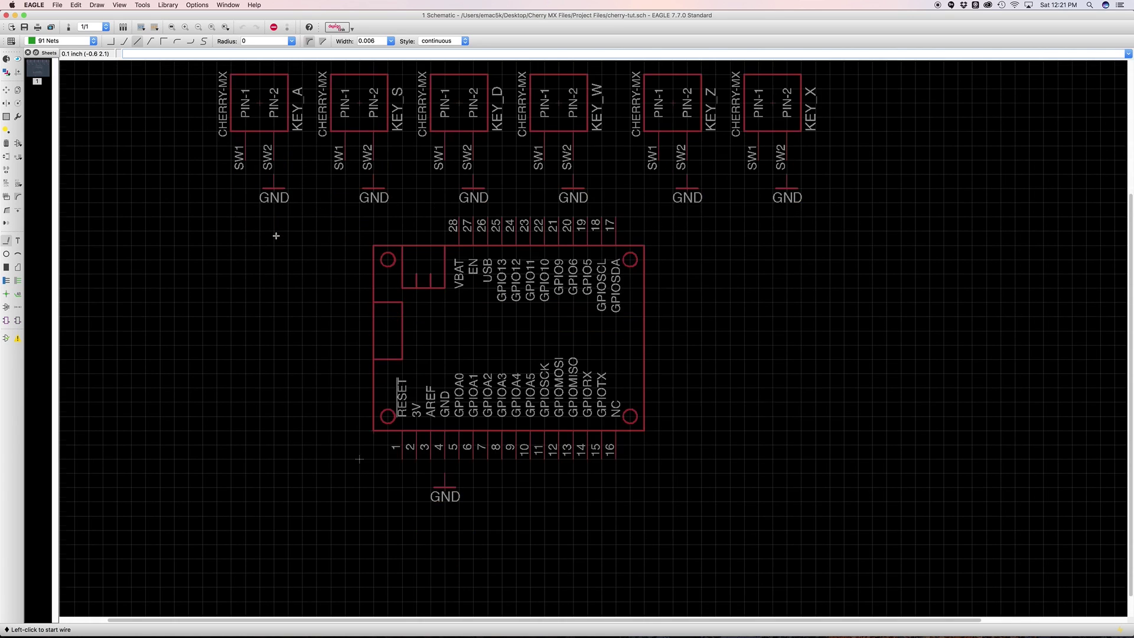
pyautogui.scroll(5, 275, 236)
pyautogui.scroll(3, 275, 236)
pyautogui.moveTo(332, 309); pyautogui.dragTo(409, 206, button='middle')
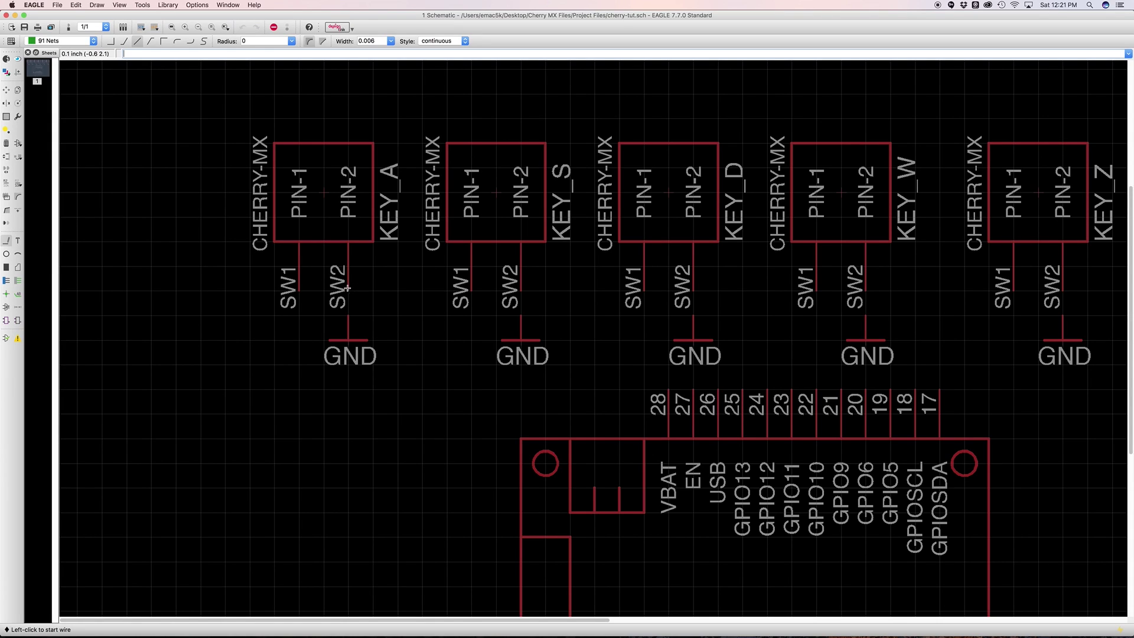
pyautogui.click(348, 290)
pyautogui.press('Escape')
pyautogui.click(348, 315)
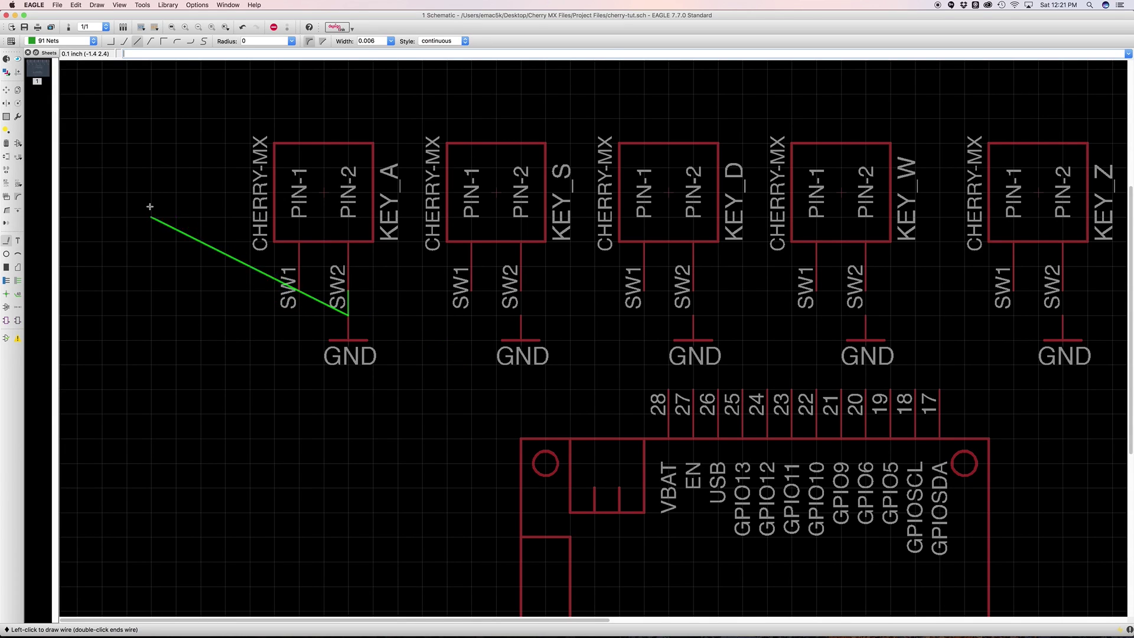
# - Move KEY_A up to test its net's attachment to GND, and place it back in its original position
pyautogui.click(6, 91)
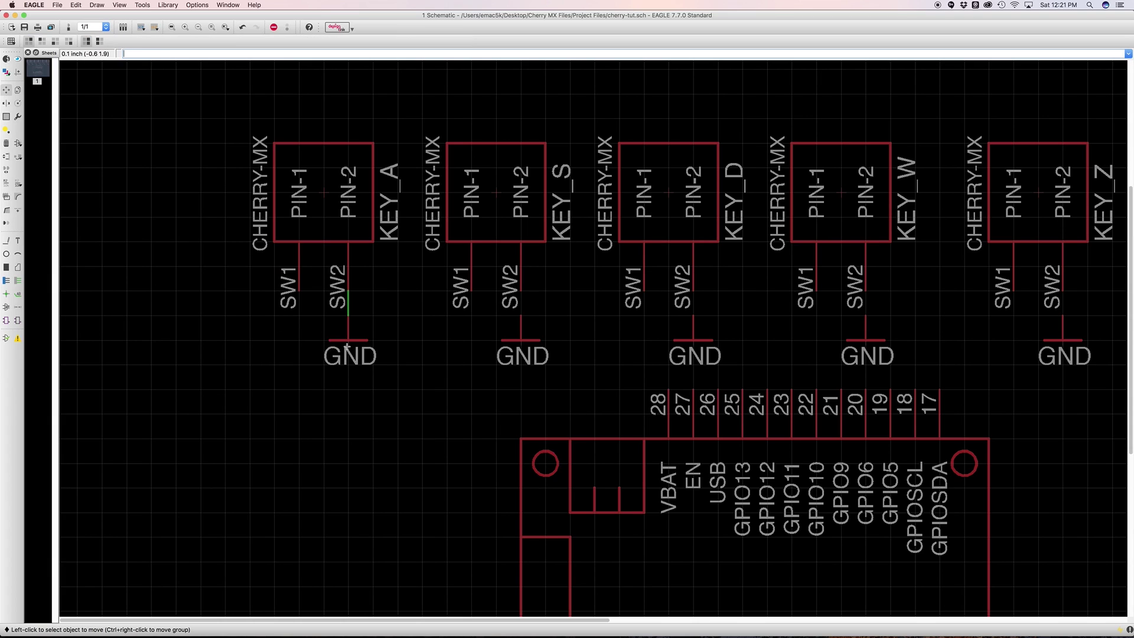
pyautogui.click(324, 192)
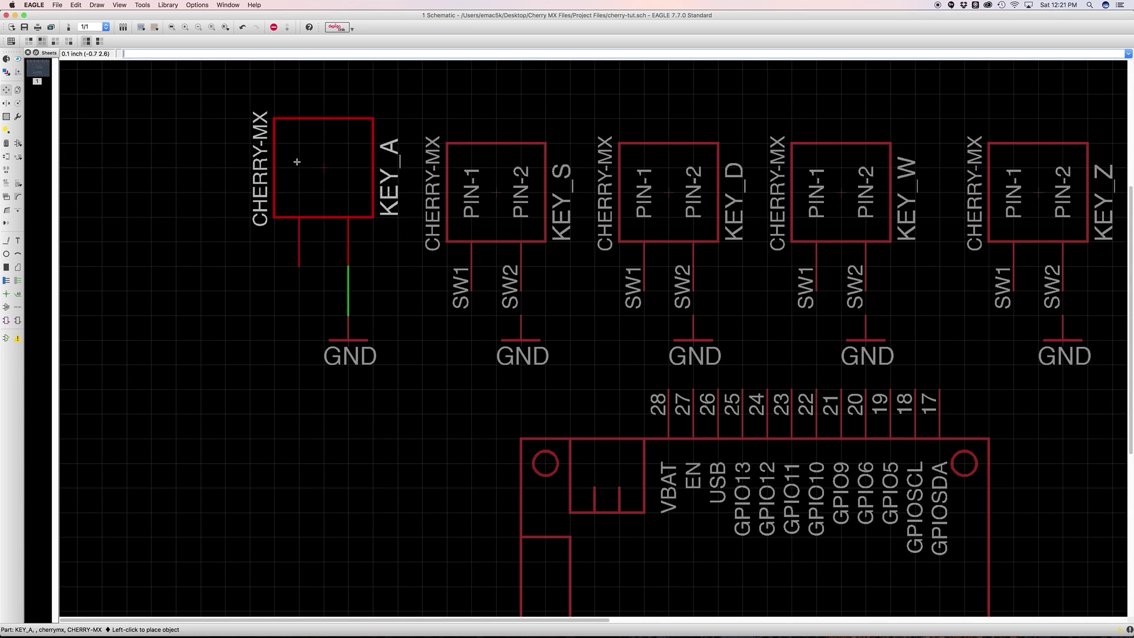
pyautogui.click(315, 189)
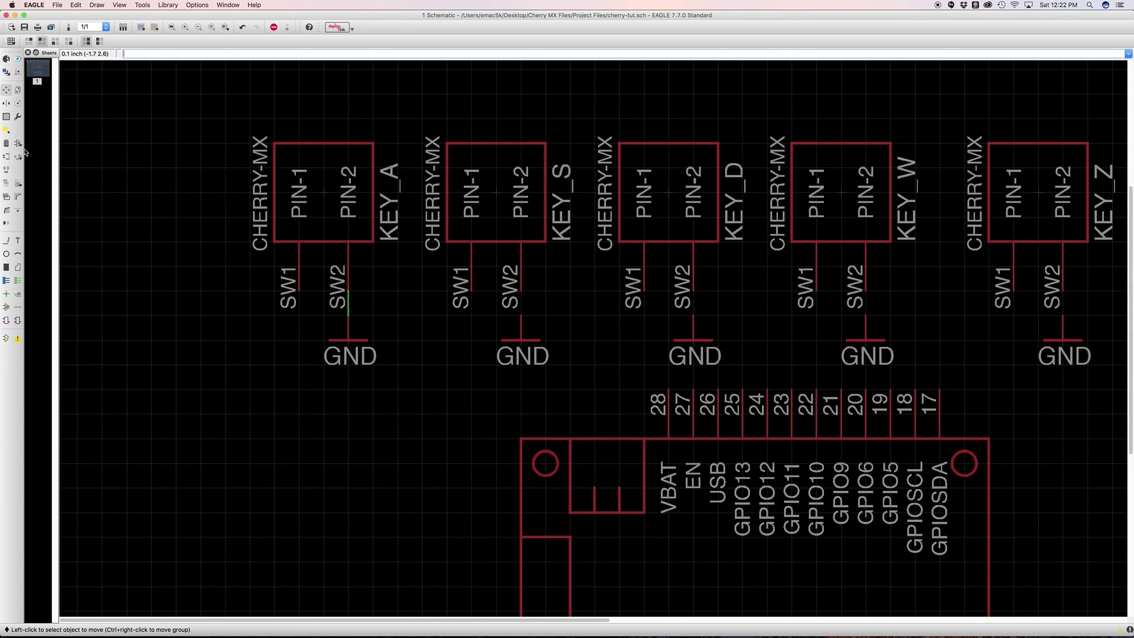
# - Draw nets from the SW2 pins of KEY_S, KEY_D and KEY_W to the GND symbols beneath them
pyautogui.click(6, 240)
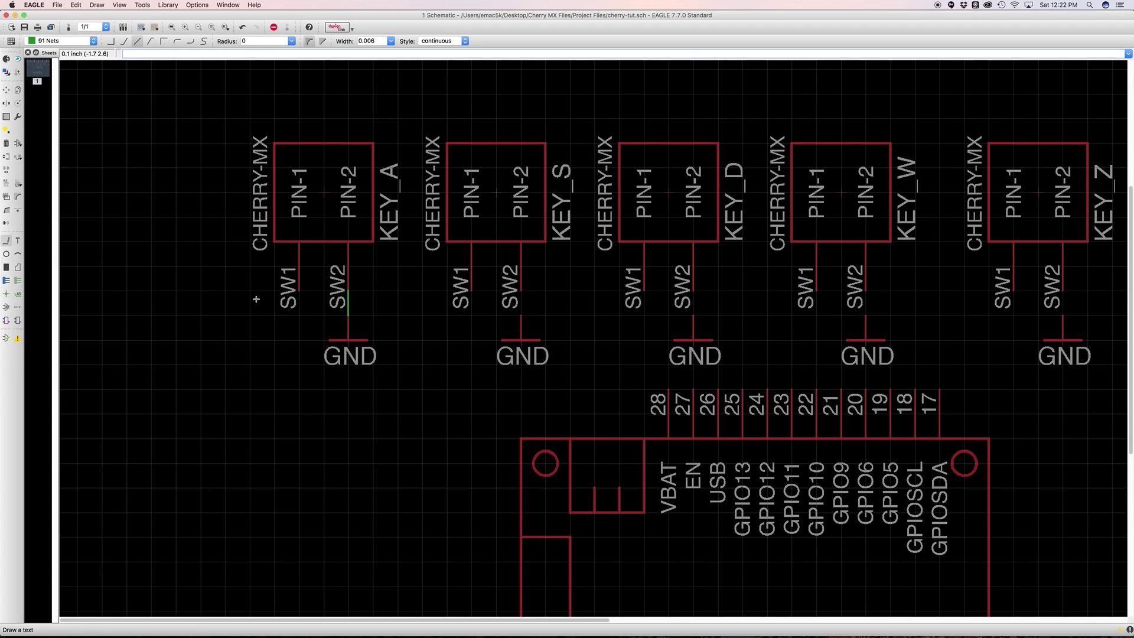
pyautogui.click(521, 291)
pyautogui.click(525, 310)
pyautogui.moveTo(646, 301); pyautogui.dragTo(562, 303, button='middle')
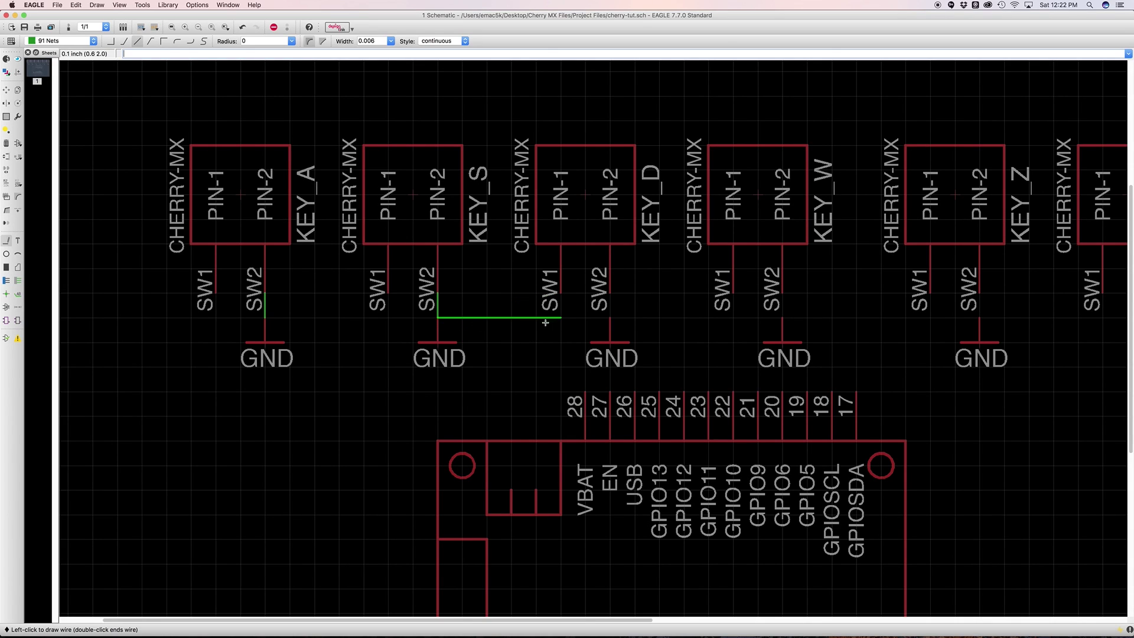
pyautogui.press('Escape')
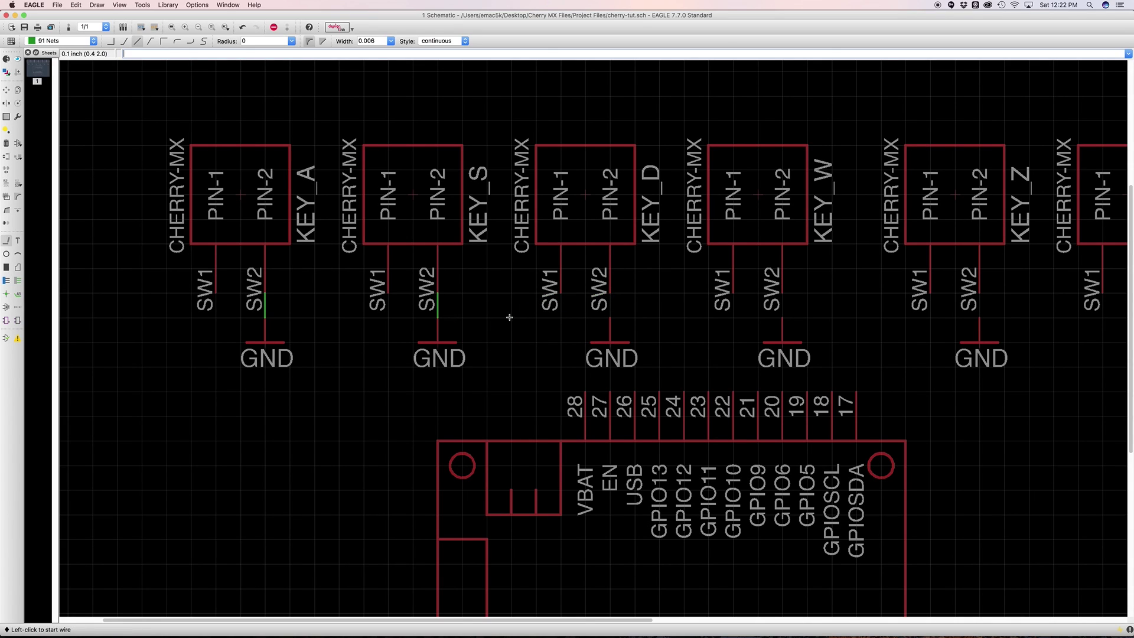
pyautogui.click(610, 292)
pyautogui.press('Escape')
pyautogui.click(782, 293)
pyautogui.hscroll(5, 851, 301)
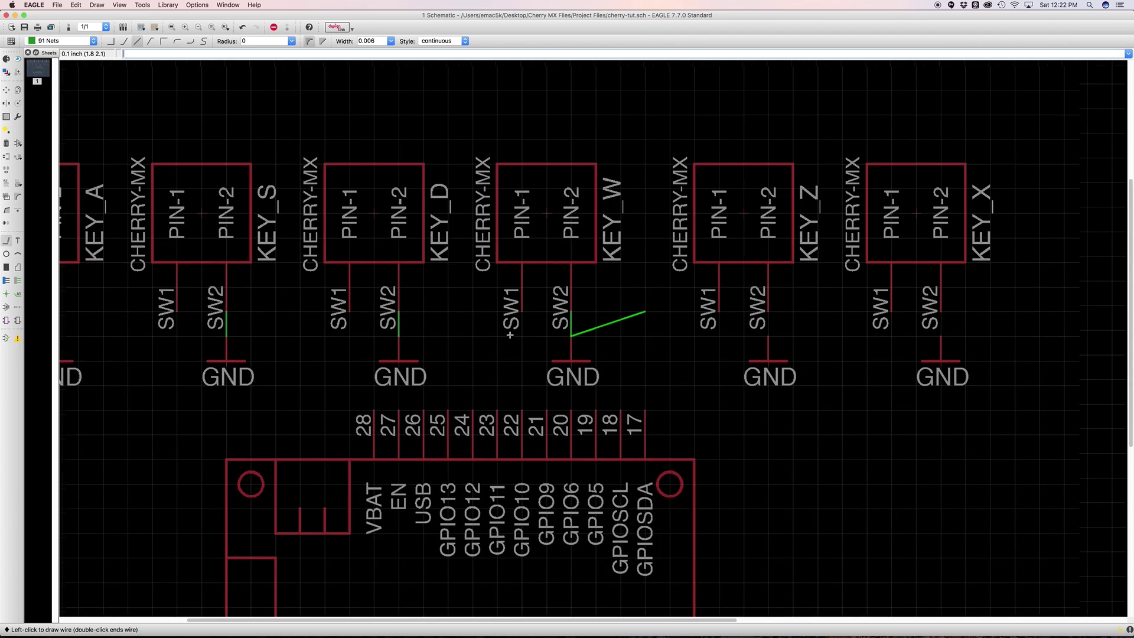
pyautogui.hscroll(3, 510, 335)
pyautogui.press('Escape')
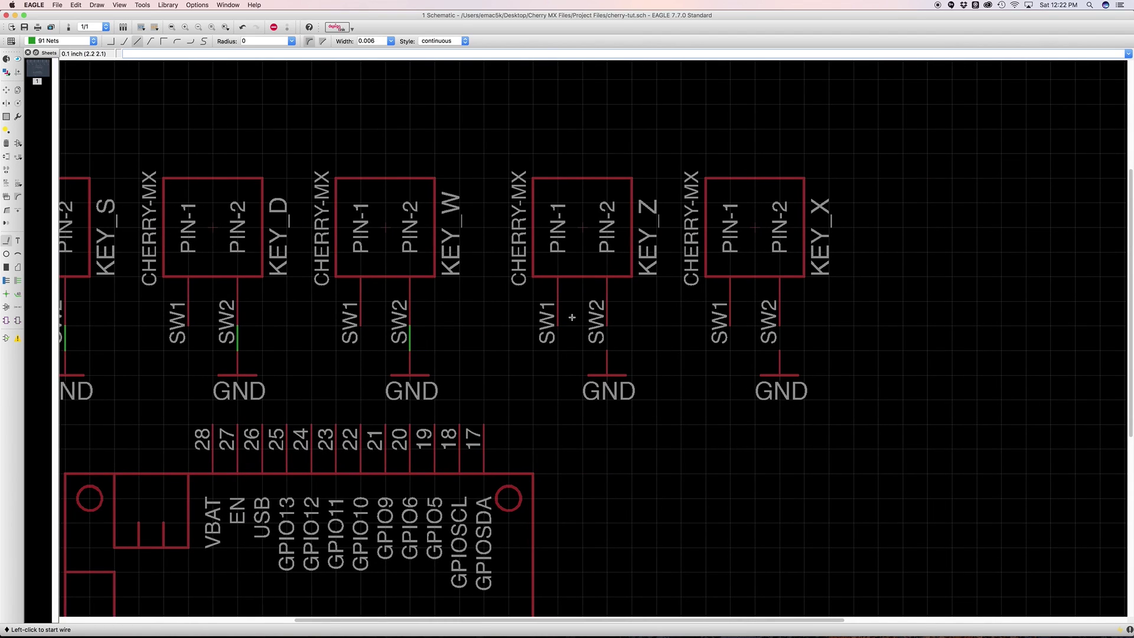
# - Connect the SW2 pins of KEY_Z and KEY_X to their GND symbols with nets
pyautogui.click(607, 325)
pyautogui.click(607, 351)
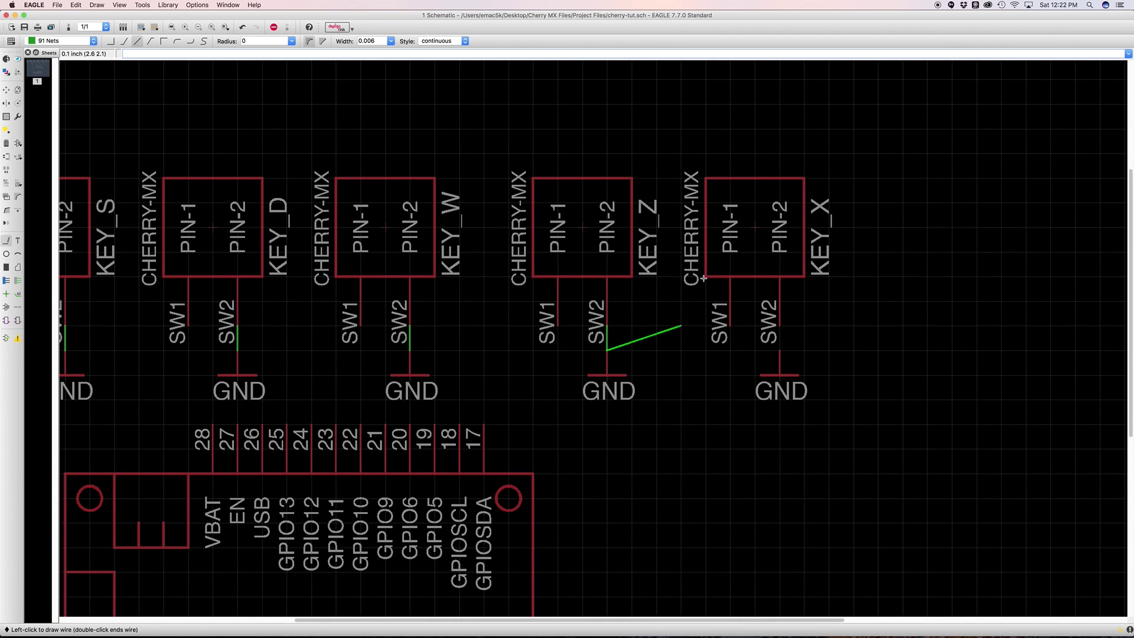
pyautogui.click(780, 325)
pyautogui.click(779, 351)
pyautogui.press('Escape')
# - Draw a net from the FEATHERWING's GND pin 4 to the GND symbol below it
pyautogui.scroll(-10, 551, 319)
pyautogui.hscroll(-10, 551, 319)
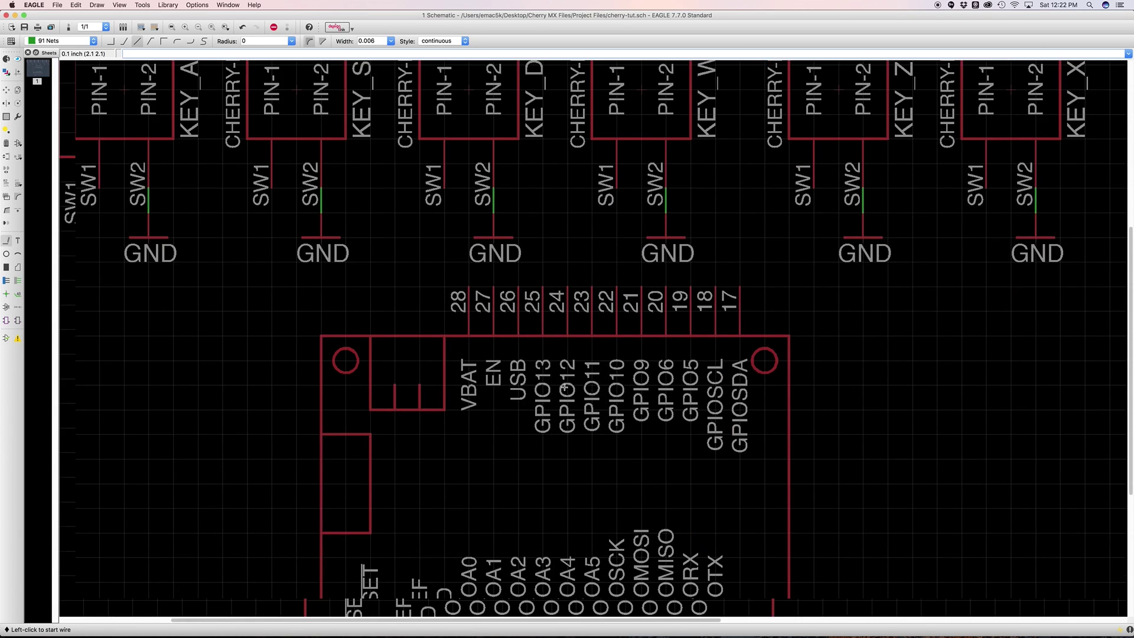
pyautogui.scroll(-4, 572, 228)
pyautogui.hscroll(-2, 573, 228)
pyautogui.click(515, 474)
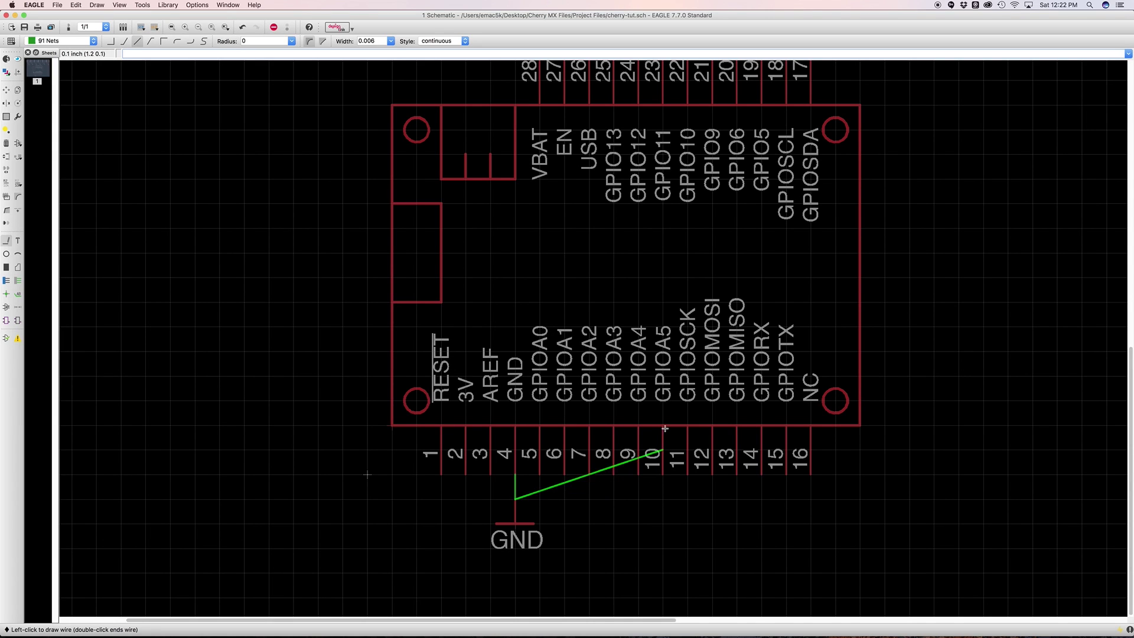
pyautogui.press('Escape')
# - Group all six key switches and move them straight up, away from their GND symbols
pyautogui.scroll(5, 654, 429)
pyautogui.hscroll(3, 653, 429)
pyautogui.scroll(5, 653, 434)
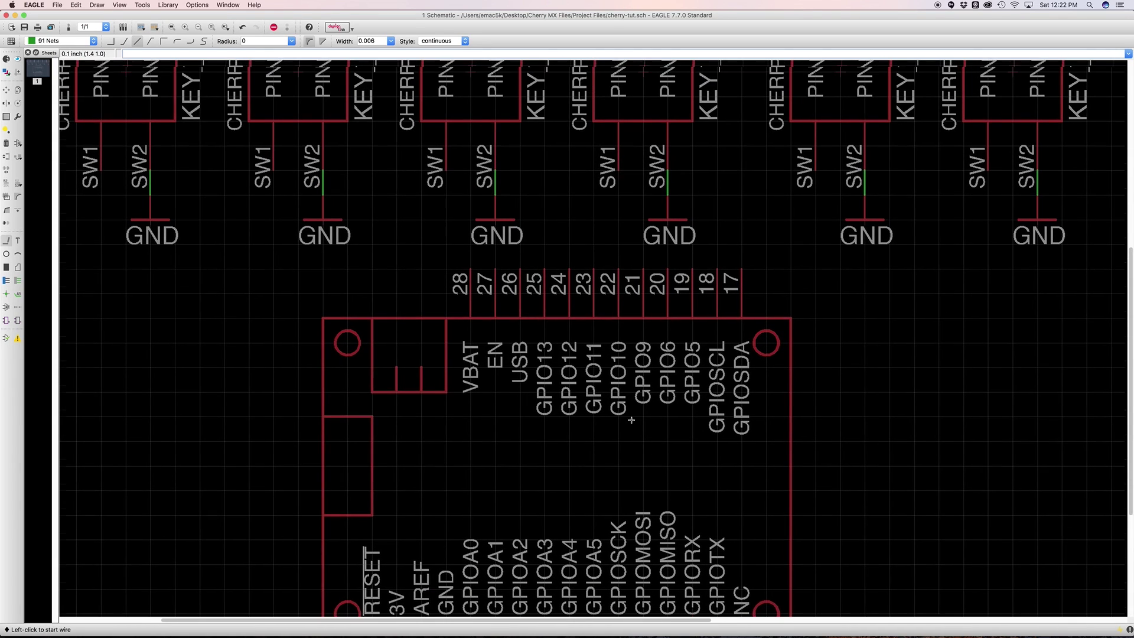
pyautogui.scroll(-4, 567, 340)
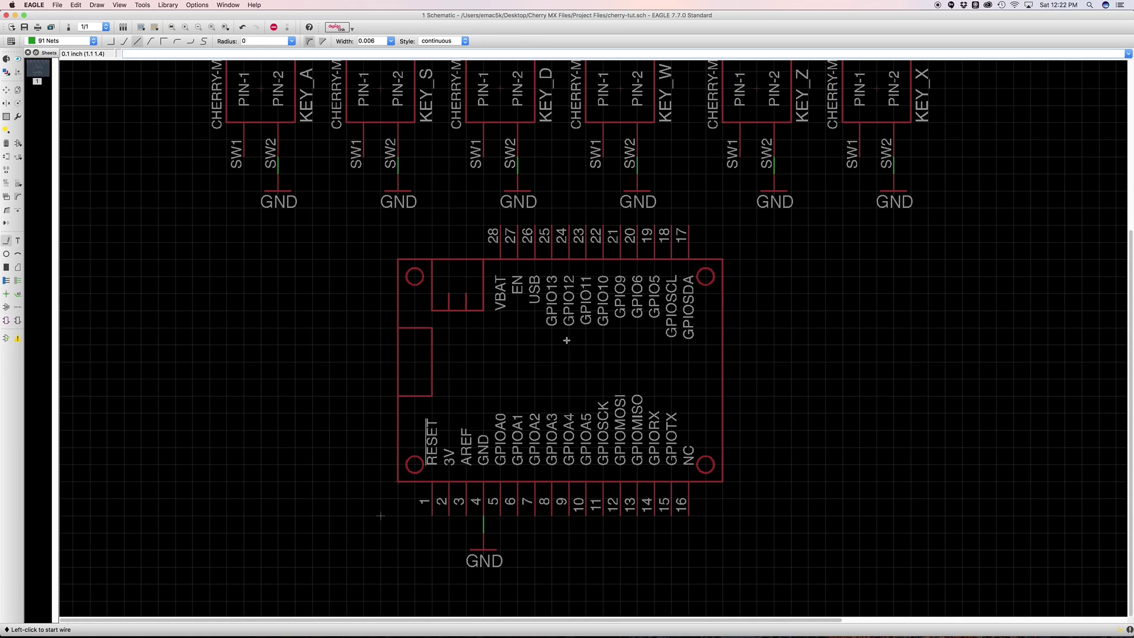
pyautogui.scroll(-2, 567, 340)
pyautogui.moveTo(584, 226); pyautogui.dragTo(587, 266, button='middle')
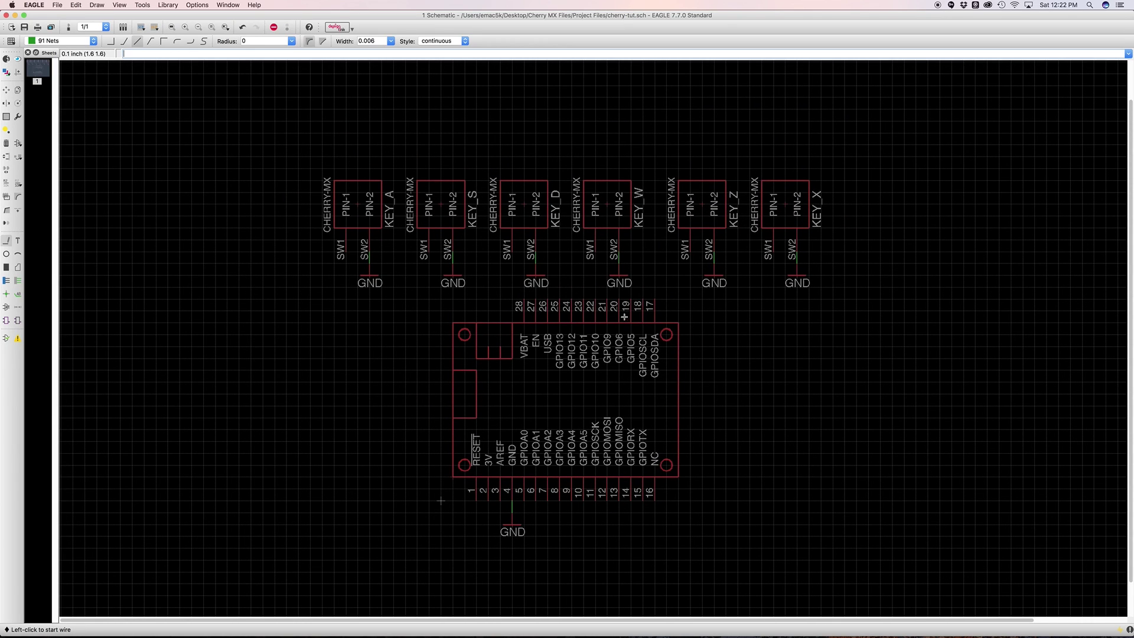
pyautogui.moveTo(625, 314); pyautogui.dragTo(613, 335, button='middle')
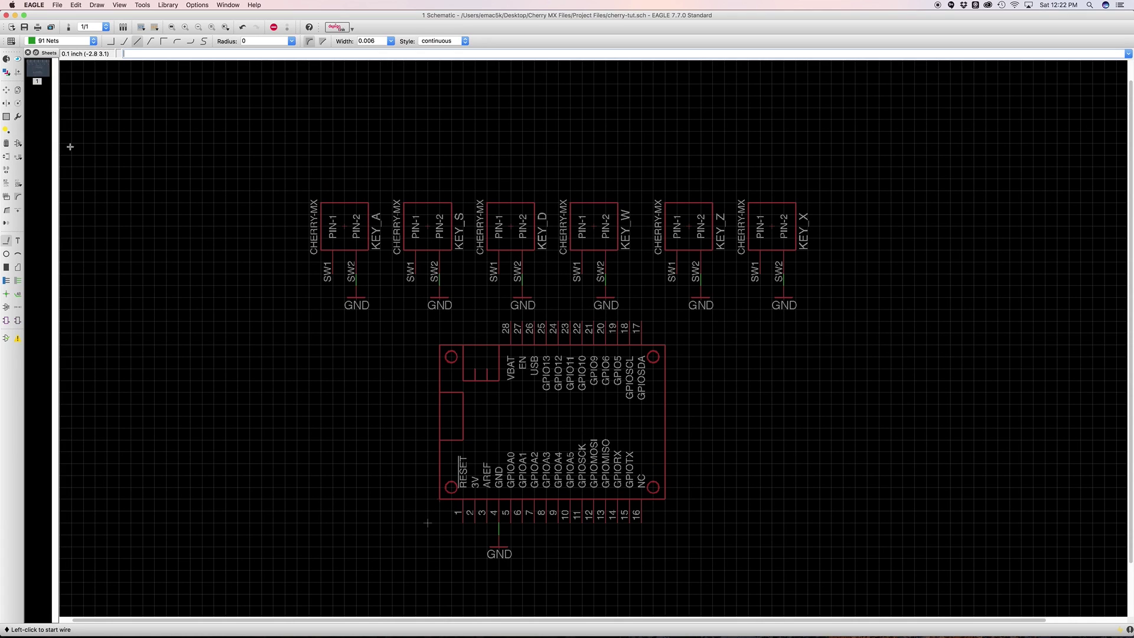
pyautogui.click(7, 117)
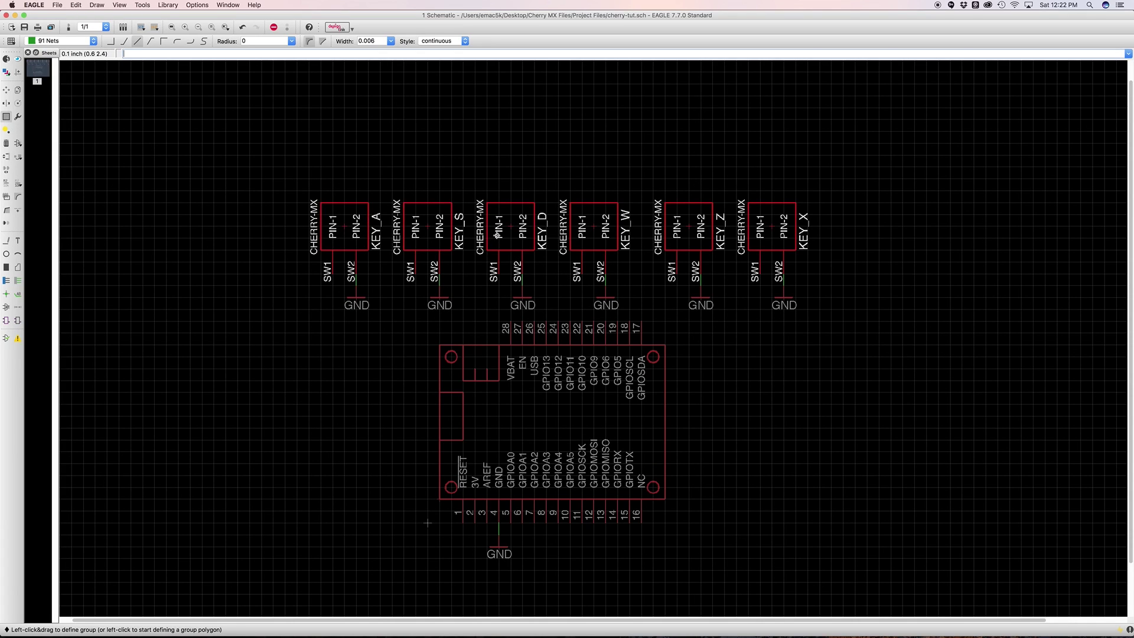
pyautogui.rightClick(515, 236)
pyautogui.click(505, 234)
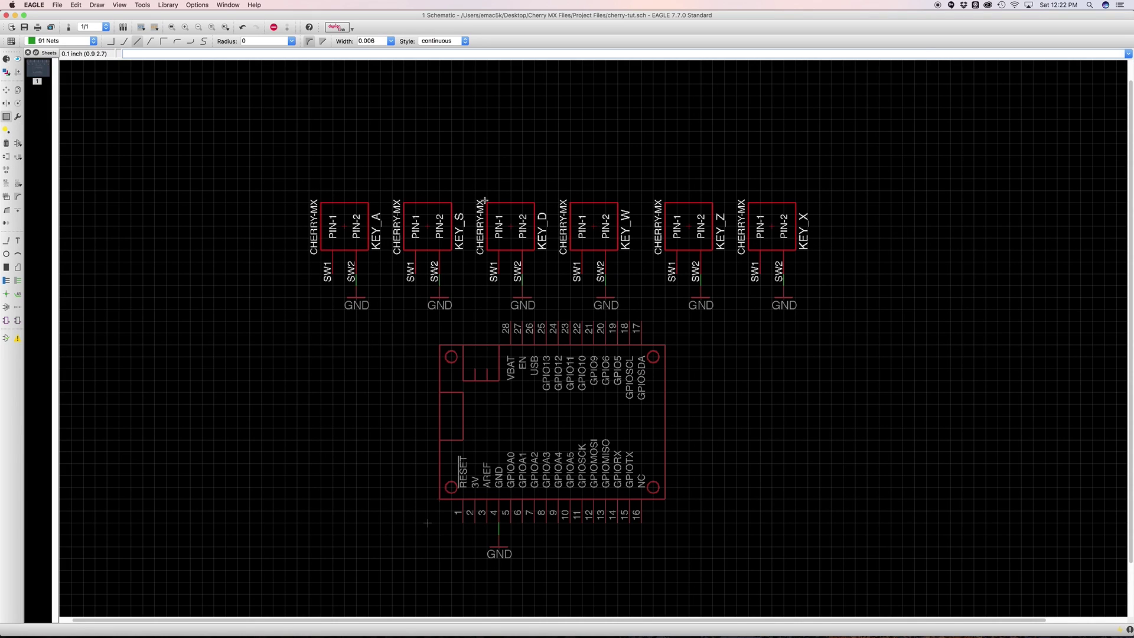
pyautogui.click(10, 93)
pyautogui.rightClick(421, 226)
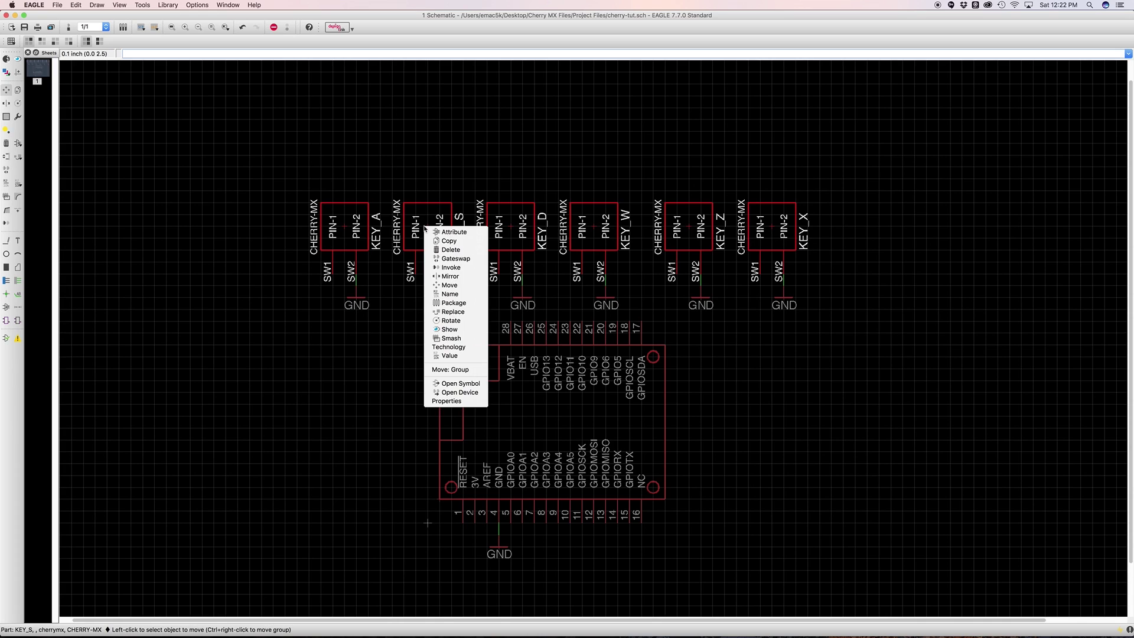
pyautogui.click(480, 377)
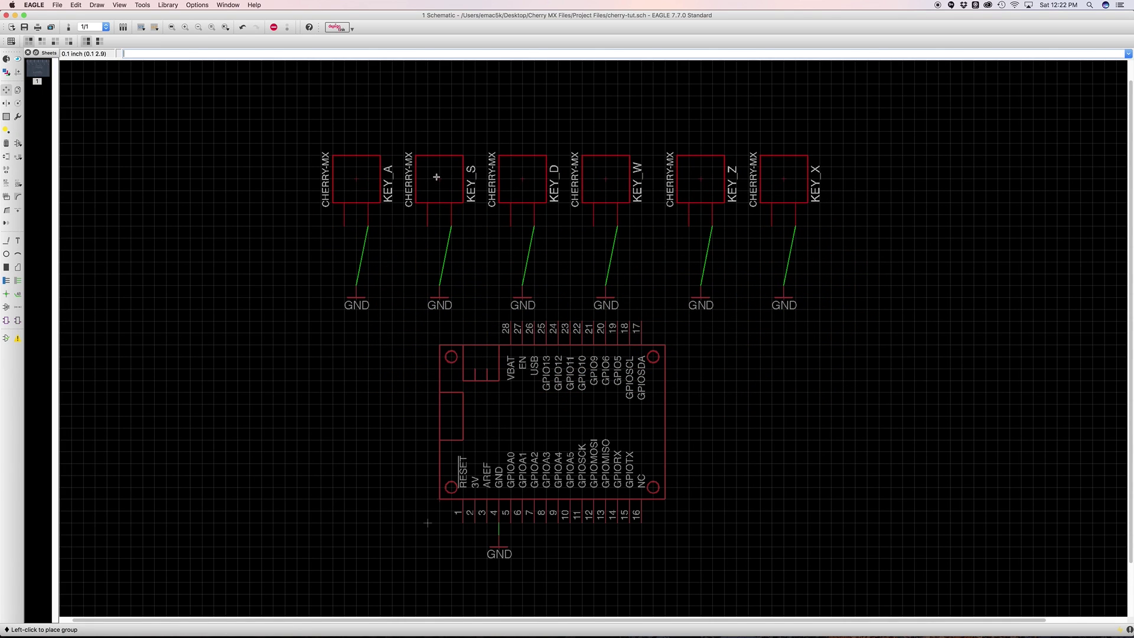
pyautogui.click(429, 185)
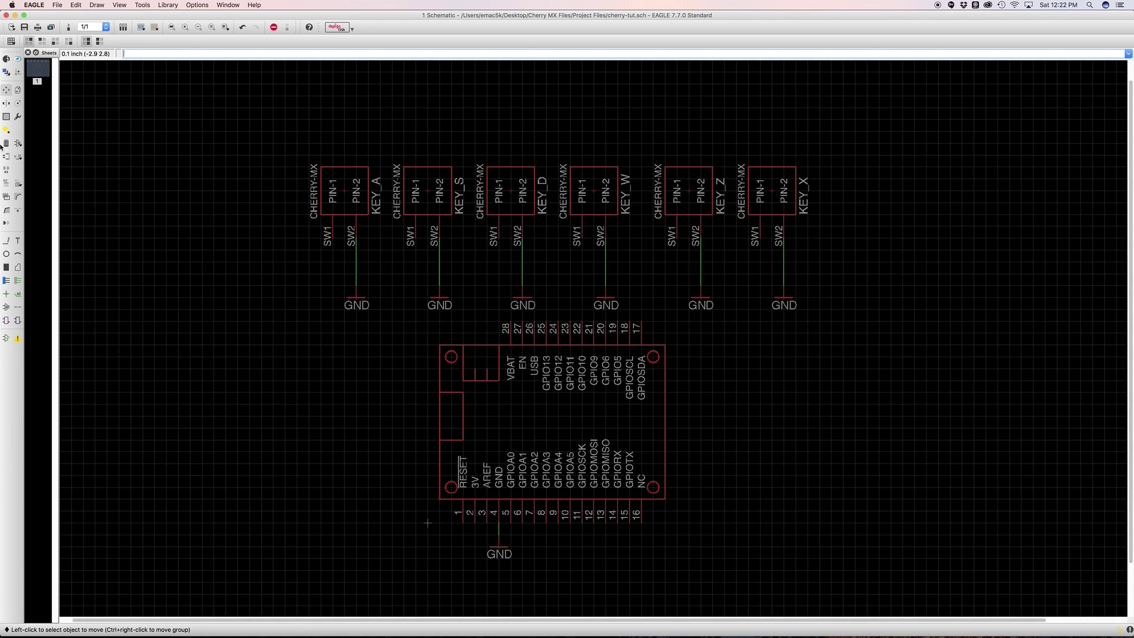
# - Group the six GND symbols of the switches and move them up, close beneath the SW2 pins
pyautogui.click(7, 116)
pyautogui.moveTo(774, 305); pyautogui.dragTo(803, 304)
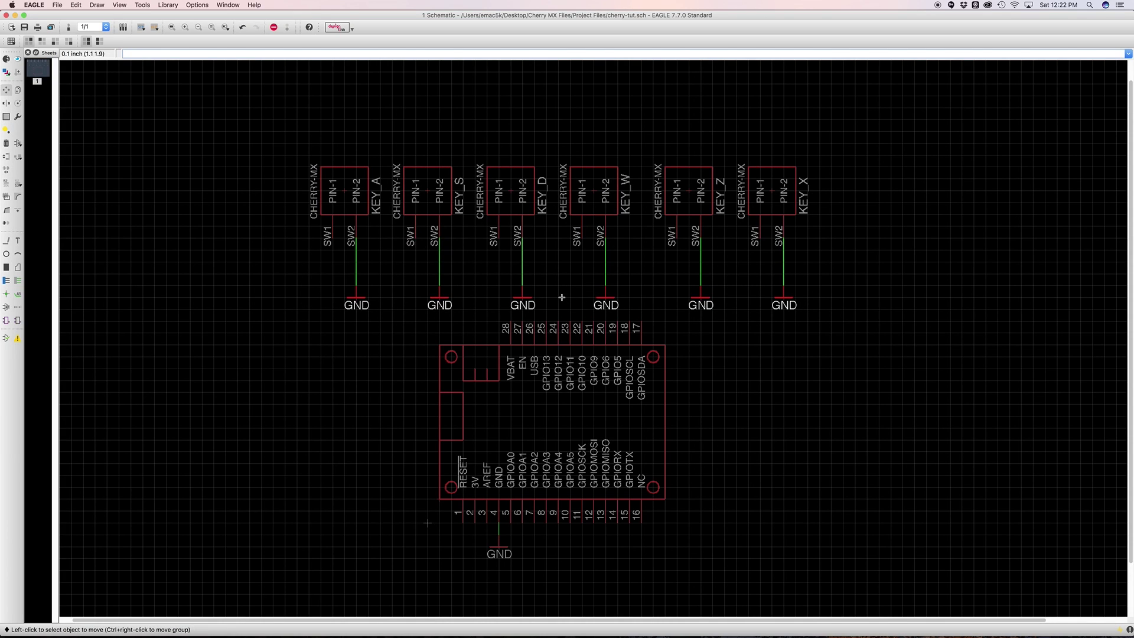
pyautogui.rightClick(541, 294)
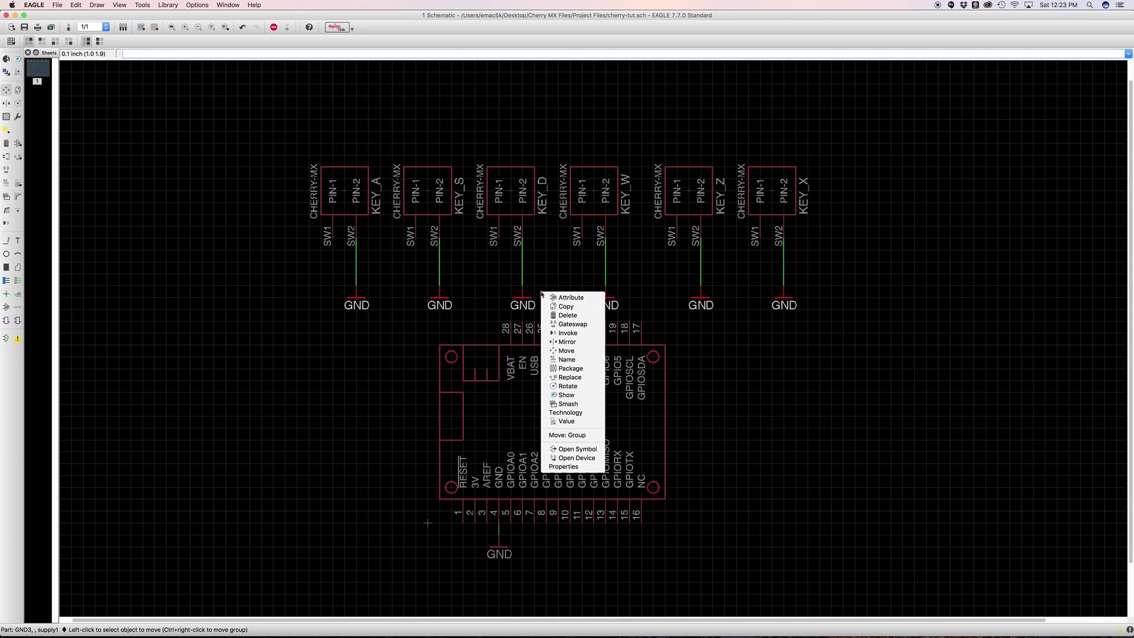
pyautogui.click(567, 435)
pyautogui.click(540, 266)
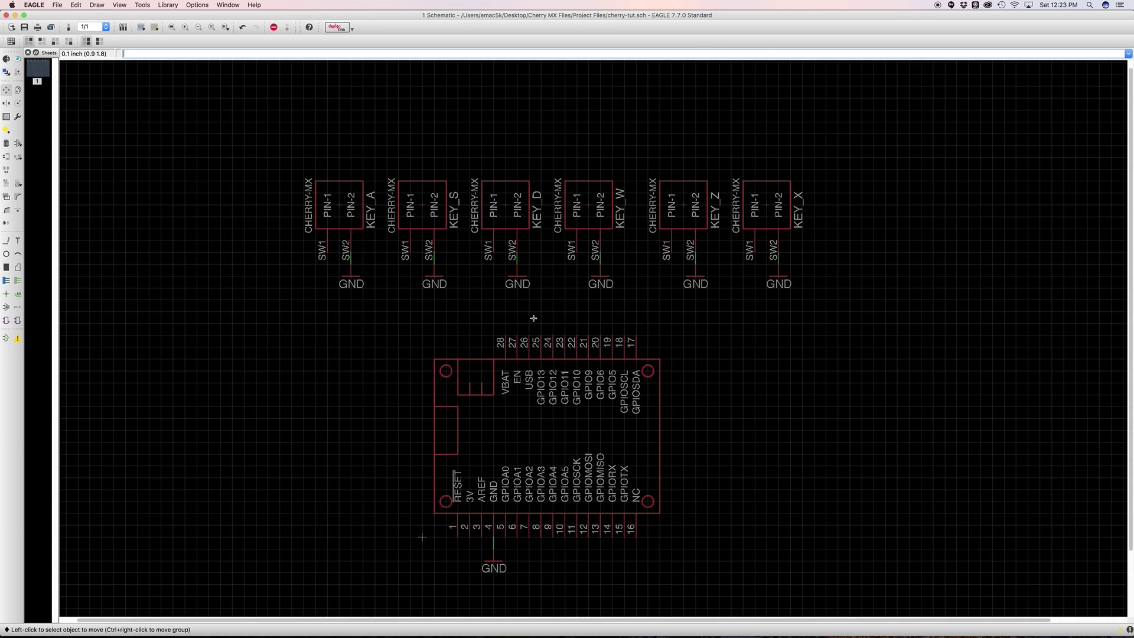
pyautogui.scroll(-3, 594, 298)
pyautogui.scroll(4, 529, 270)
pyautogui.keyDown('ctrl'); pyautogui.scroll(1, 529, 270); pyautogui.keyUp('ctrl')
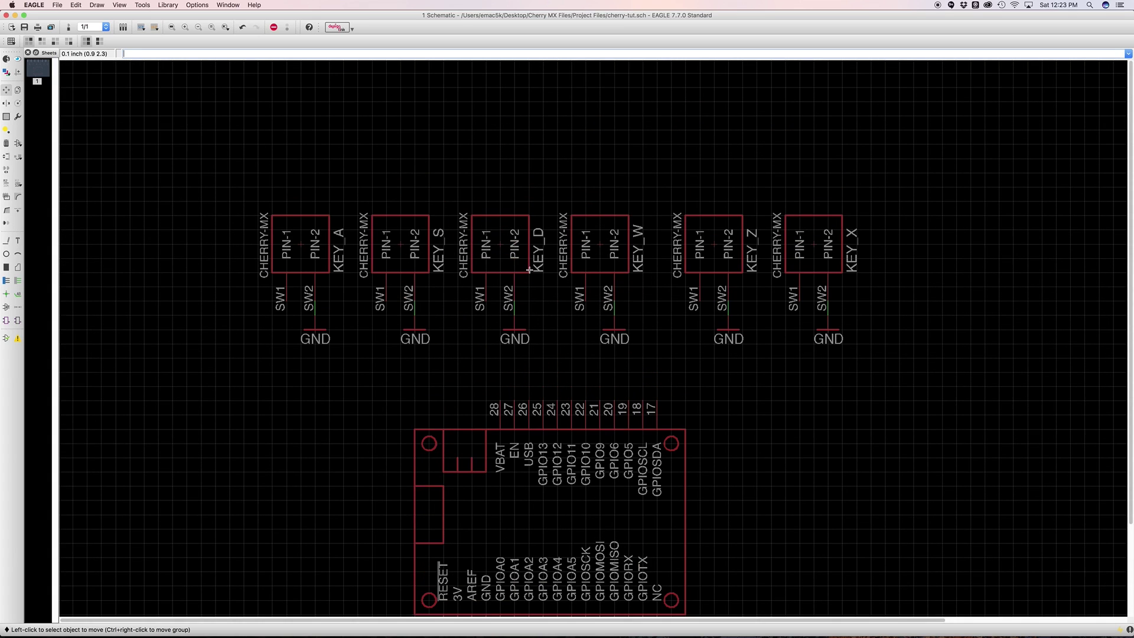
pyautogui.scroll(-2, 517, 327)
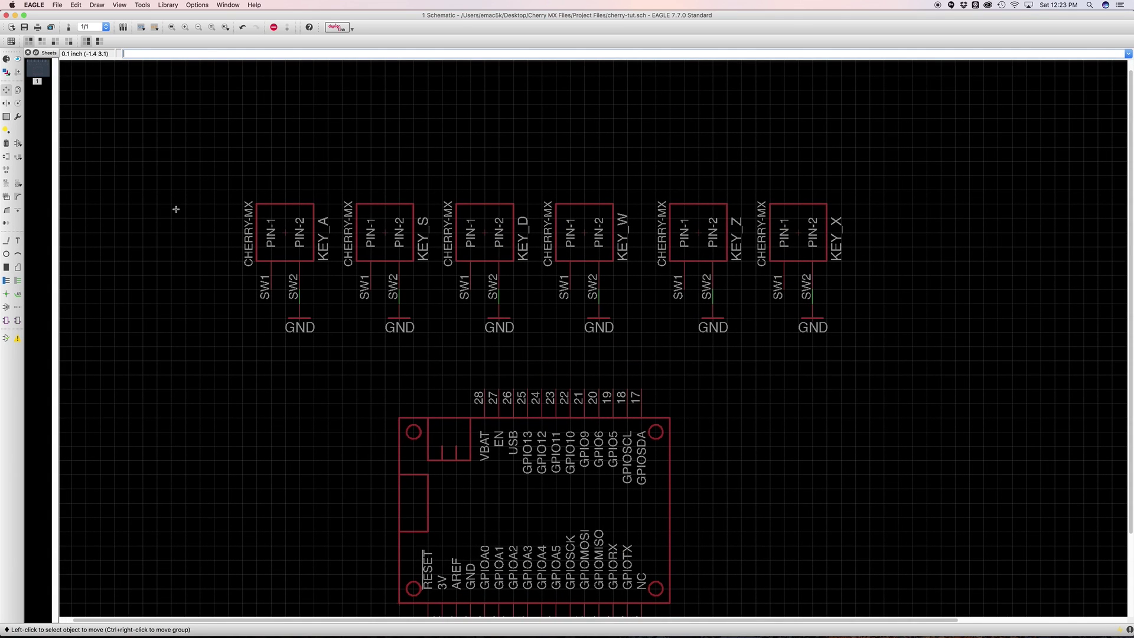
# - Connect the SW1 pins of KEY_A, KEY_S and KEY_D to the FEATHERWING's GPIO13, GPIO12 and GPIO11 pins with nets
pyautogui.click(8, 242)
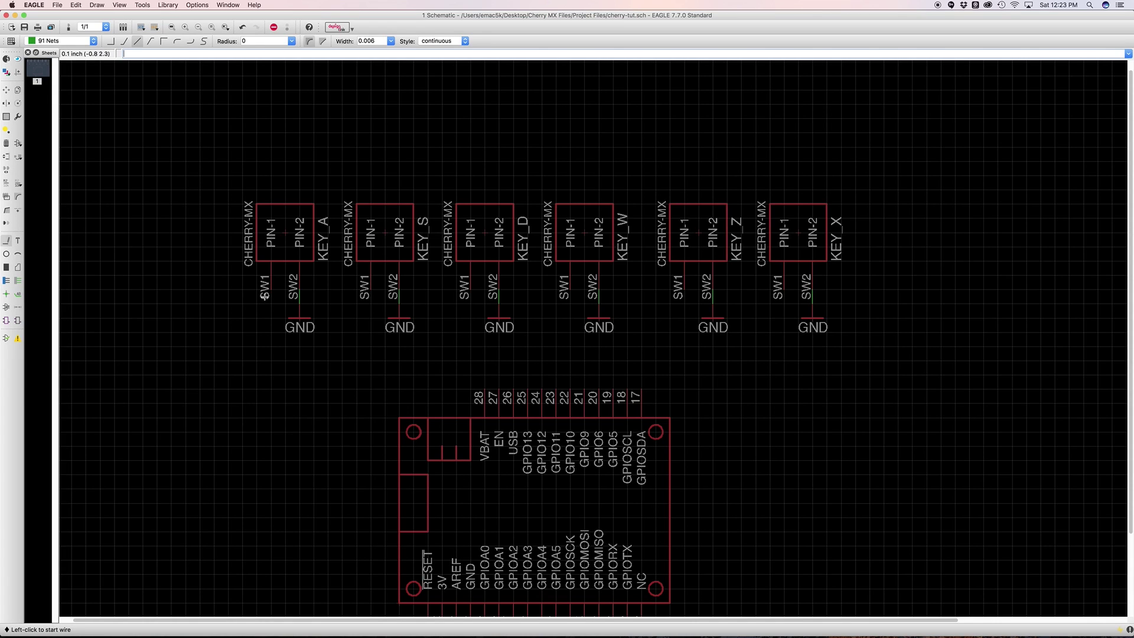
pyautogui.click(270, 289)
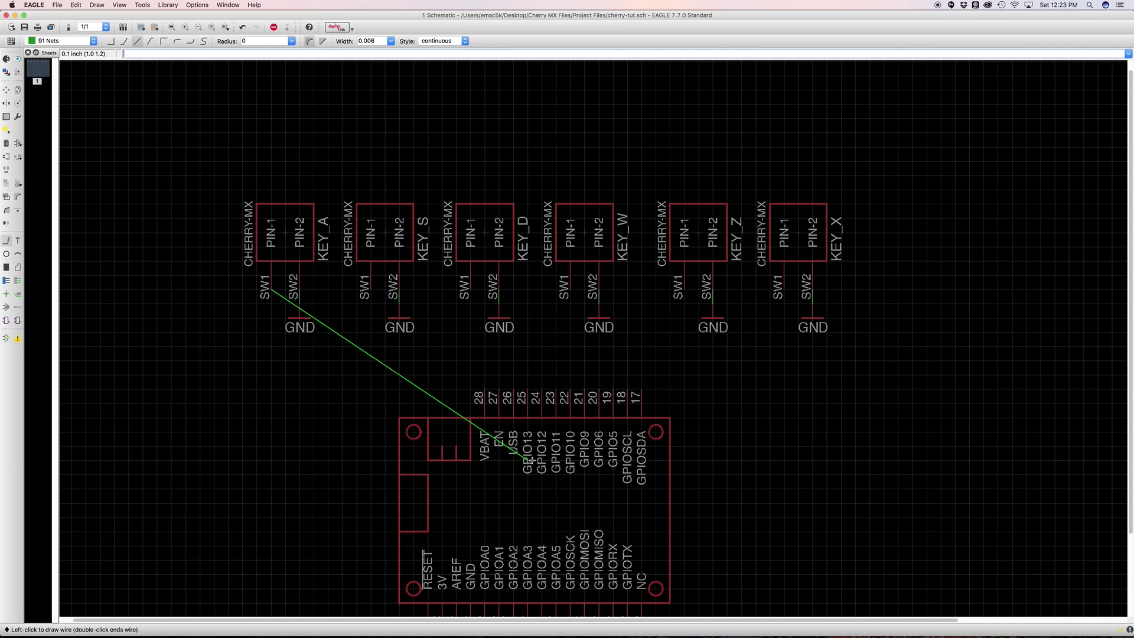
pyautogui.click(527, 388)
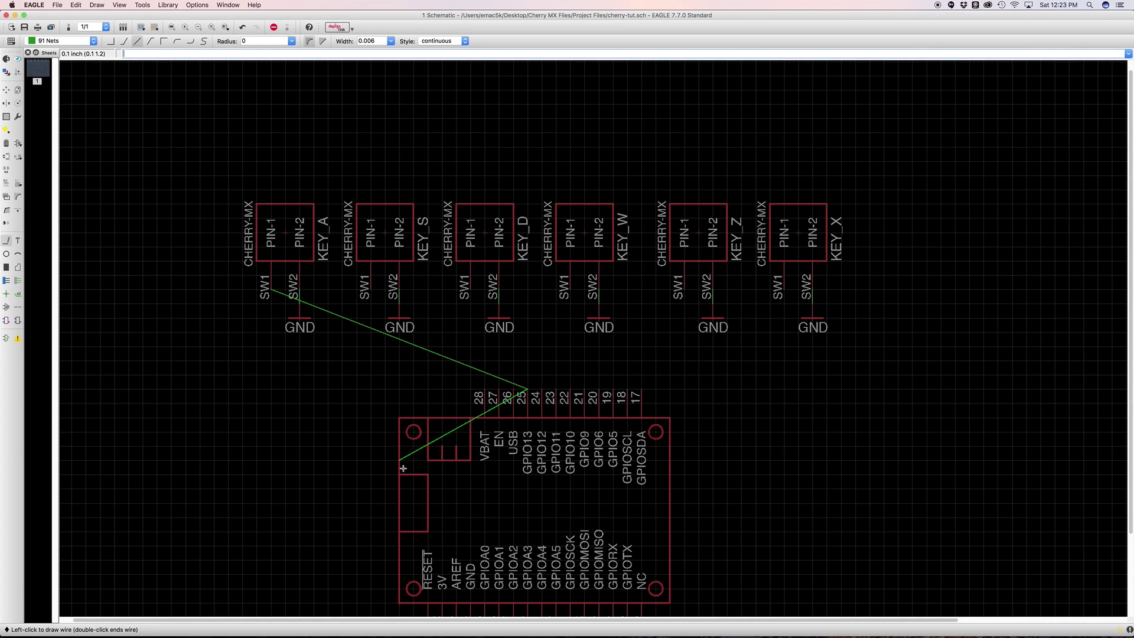
pyautogui.click(370, 289)
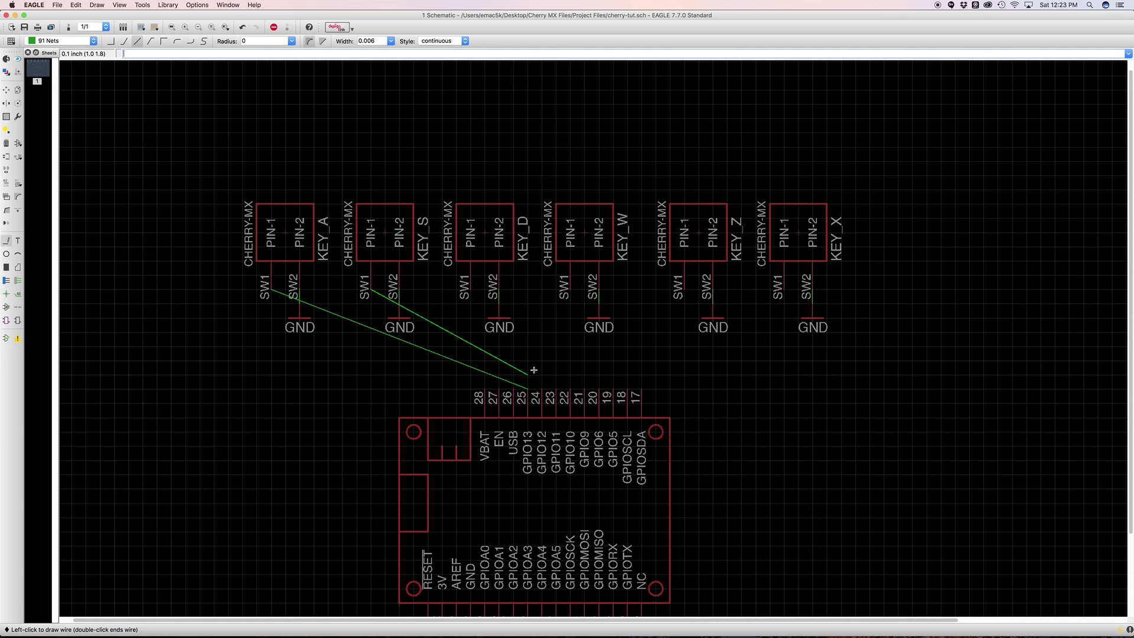
pyautogui.click(541, 388)
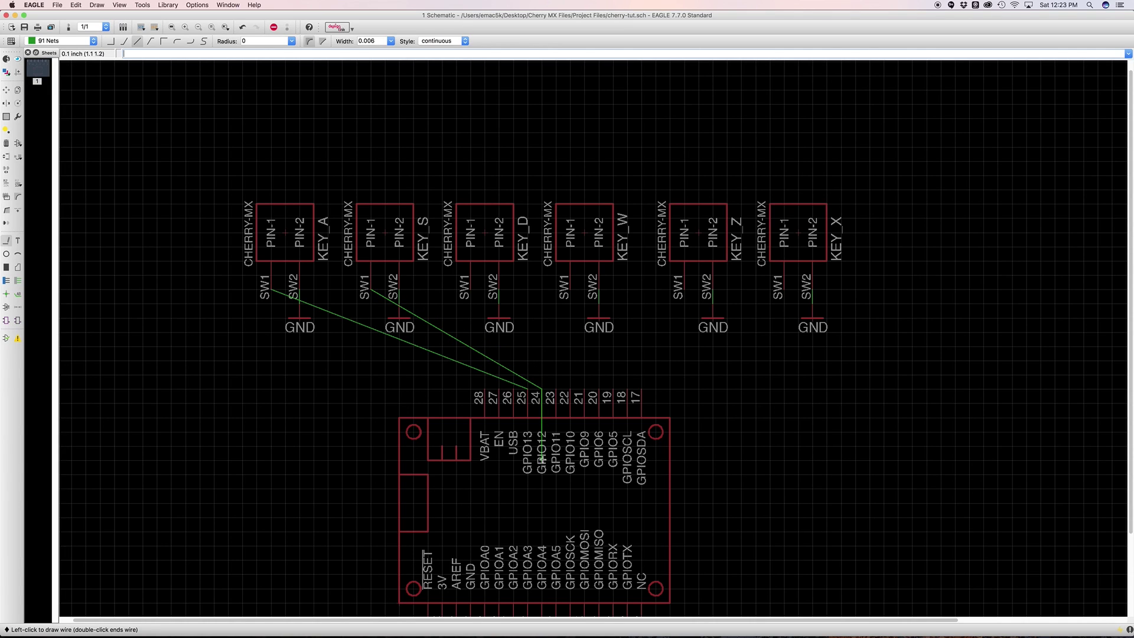
pyautogui.click(465, 289)
pyautogui.click(555, 390)
# - Connect the SW1 pins of KEY_W, KEY_Z and KEY_X to the FEATHERWING's GPIO10, GPIO9 and GPIO6 pins with nets
pyautogui.click(568, 288)
pyautogui.click(570, 390)
pyautogui.click(684, 290)
pyautogui.click(585, 387)
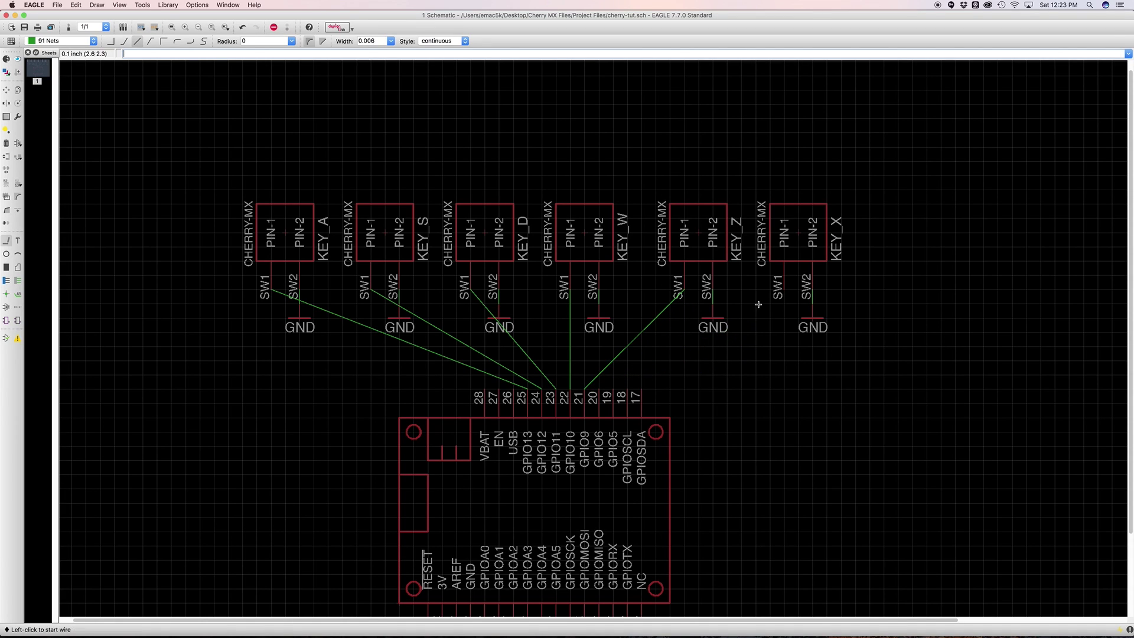
pyautogui.click(782, 290)
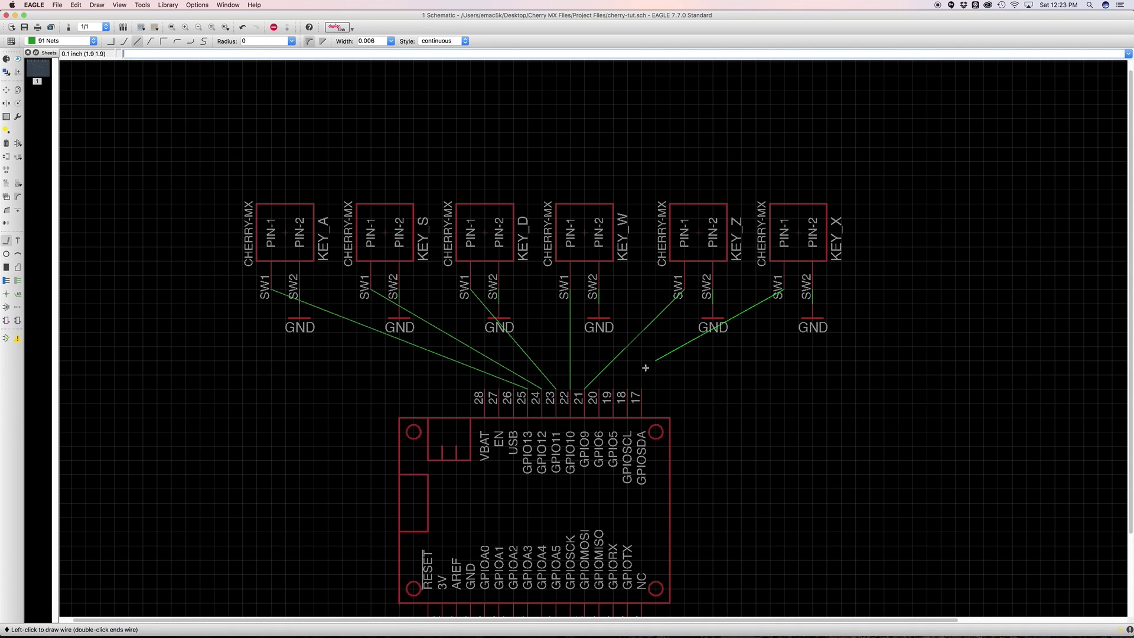
pyautogui.click(601, 390)
pyautogui.scroll(-3, 542, 323)
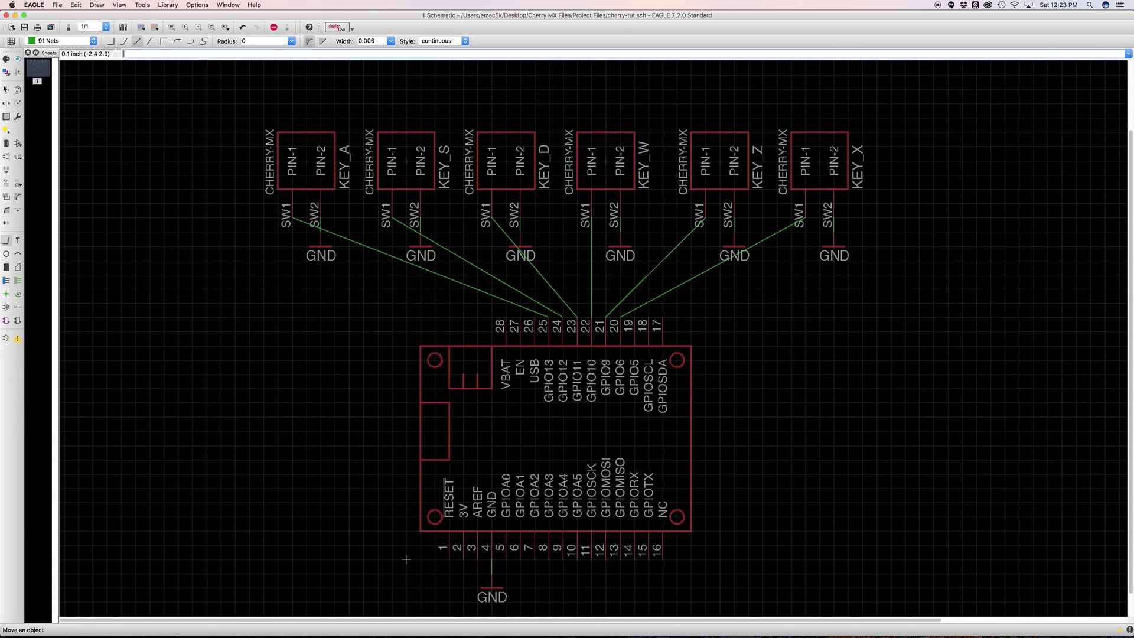
# - Move the FEATHERWING symbol aside and back to check that its nets stay attached to the pins
pyautogui.click(6, 89)
pyautogui.click(423, 532)
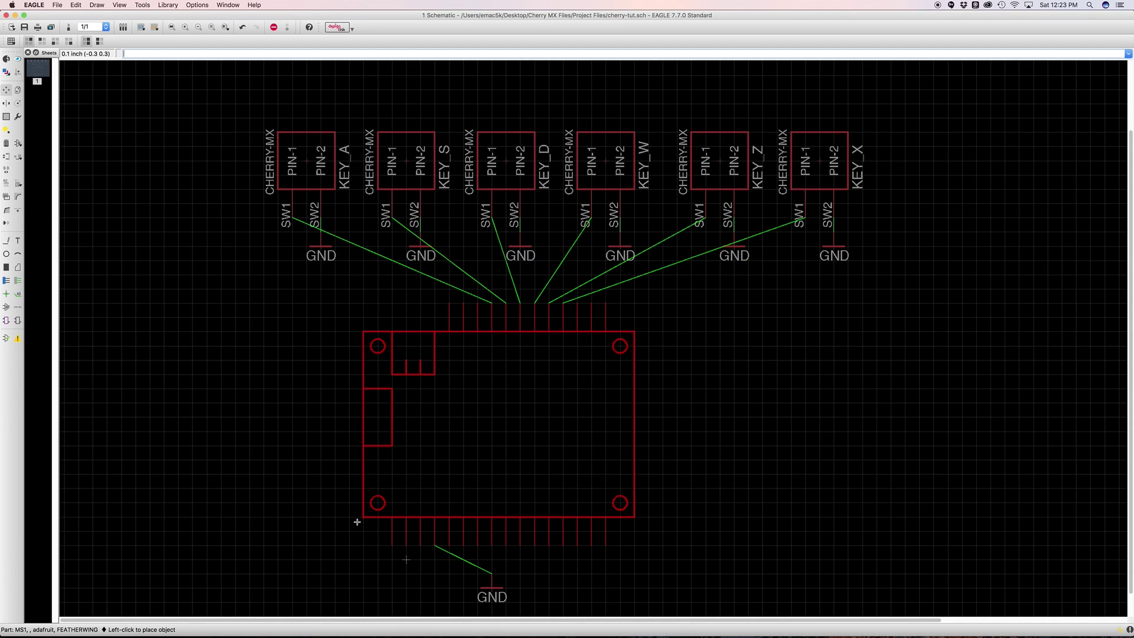
pyautogui.click(417, 535)
pyautogui.scroll(-3, 556, 353)
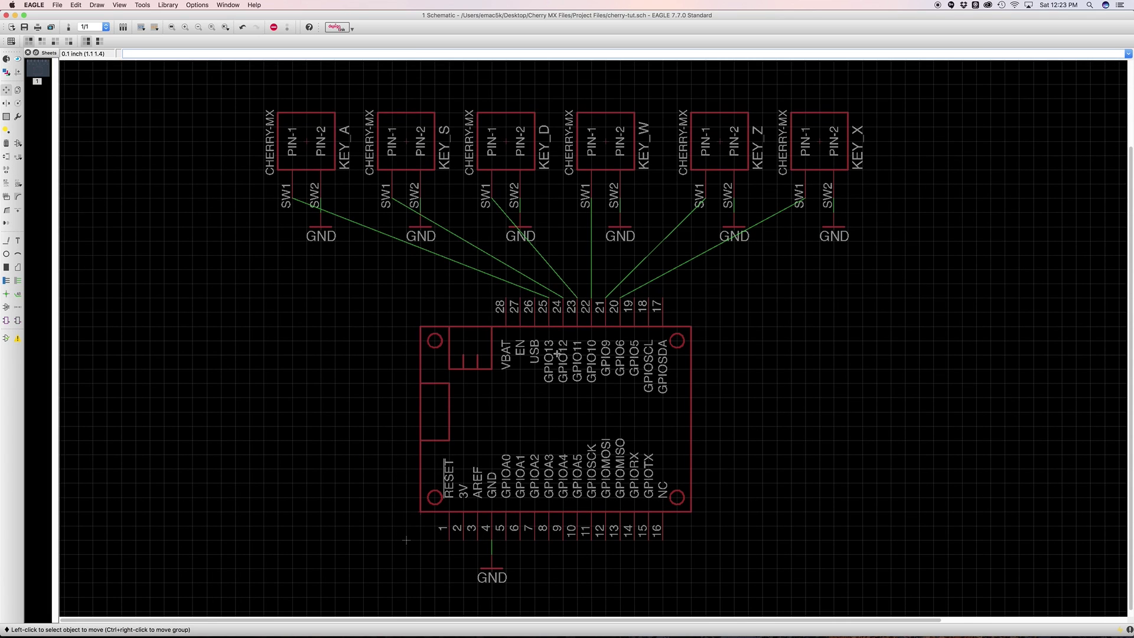
pyautogui.hscroll(2, 581, 360)
pyautogui.scroll(1, 574, 367)
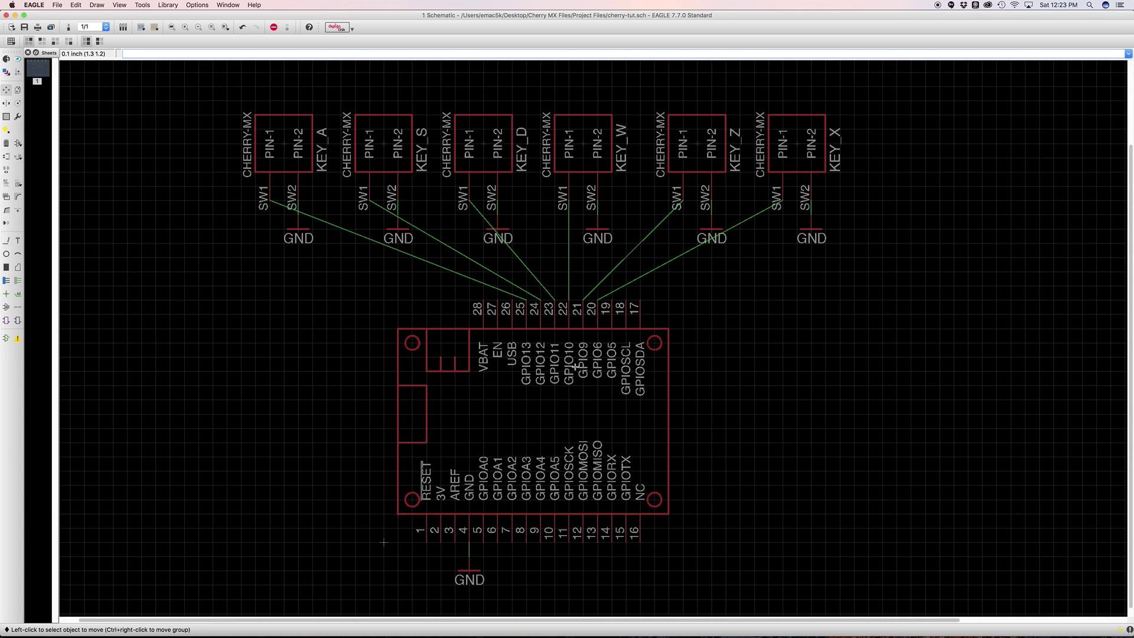
pyautogui.hscroll(2, 883, 337)
# - Save the schematic and create the cherry-tut.brd board from it
pyautogui.press('super+s')
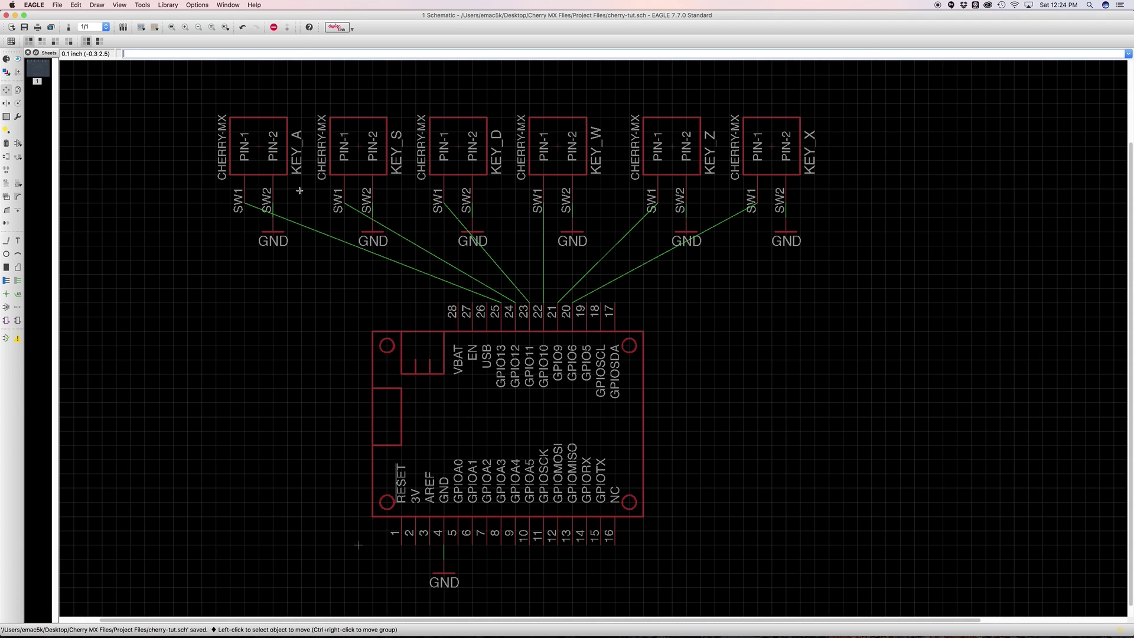
pyautogui.click(69, 27)
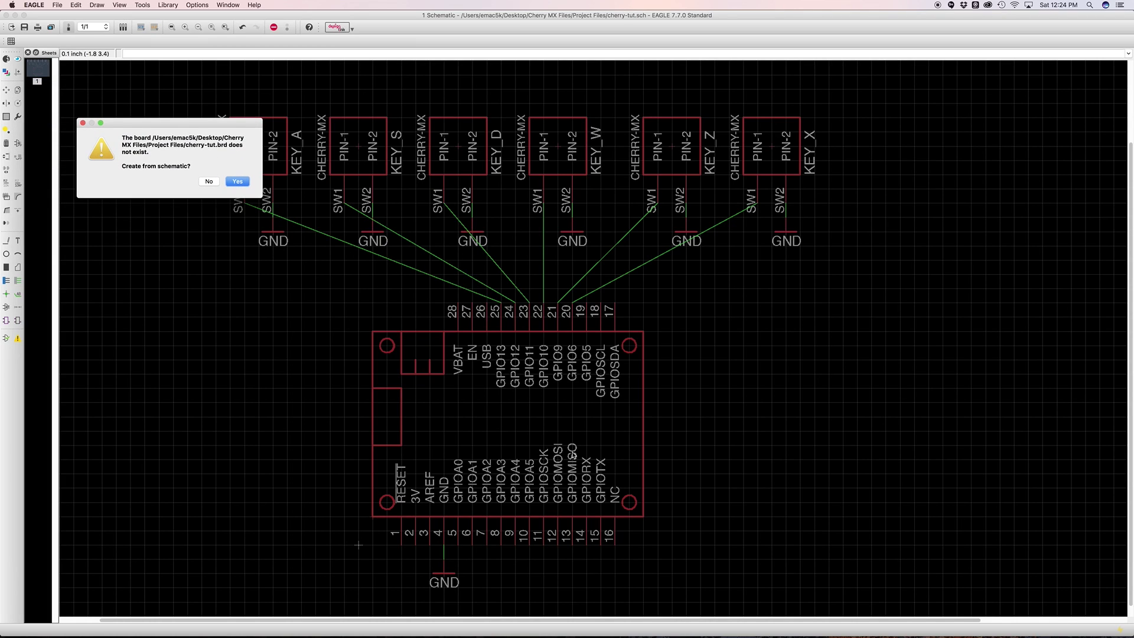
pyautogui.click(248, 185)
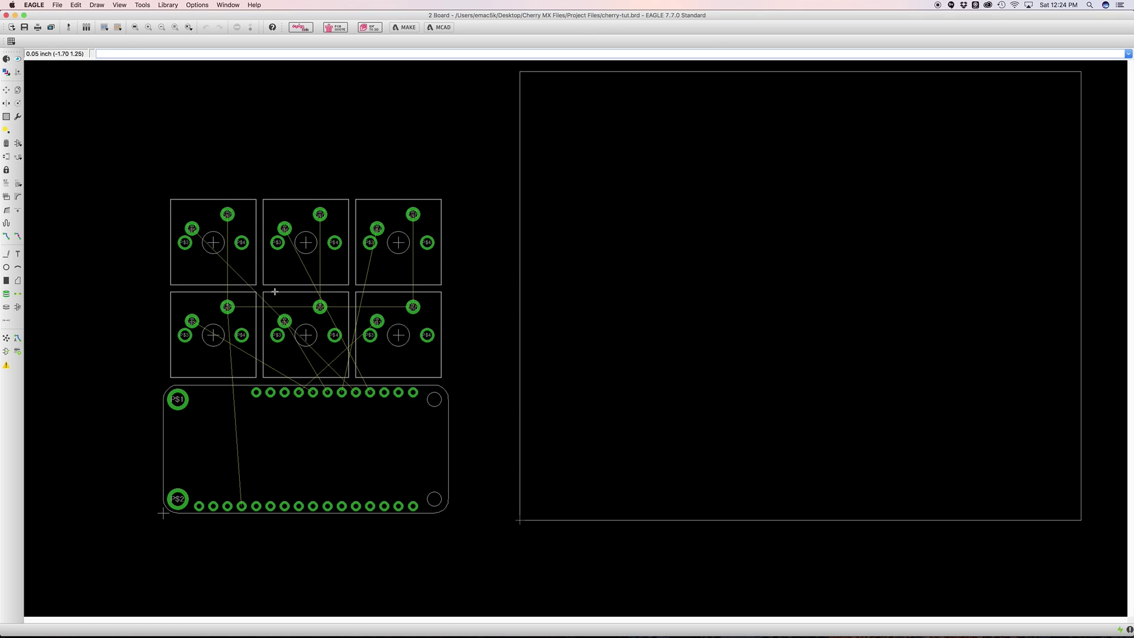
# - Try placing the KEY_W switch outside the board outline and then inside it, and undo the move
pyautogui.hscroll(5, 414, 291)
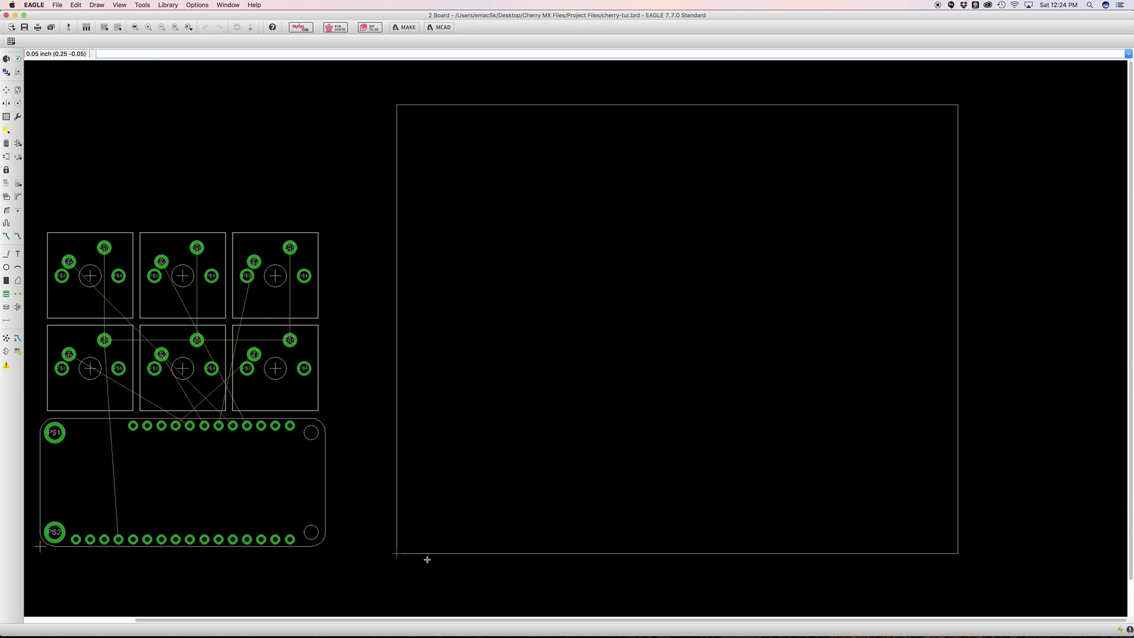
pyautogui.moveTo(616, 241); pyautogui.dragTo(661, 233, button='middle')
pyautogui.moveTo(395, 254); pyautogui.dragTo(458, 243, button='middle')
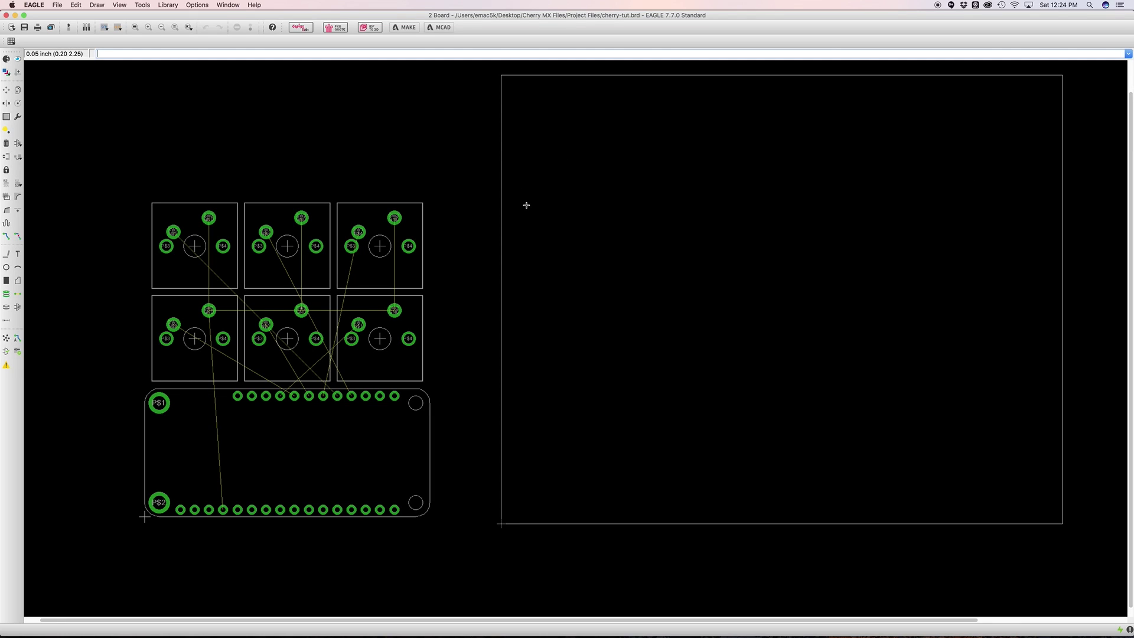
pyautogui.click(6, 90)
pyautogui.click(378, 242)
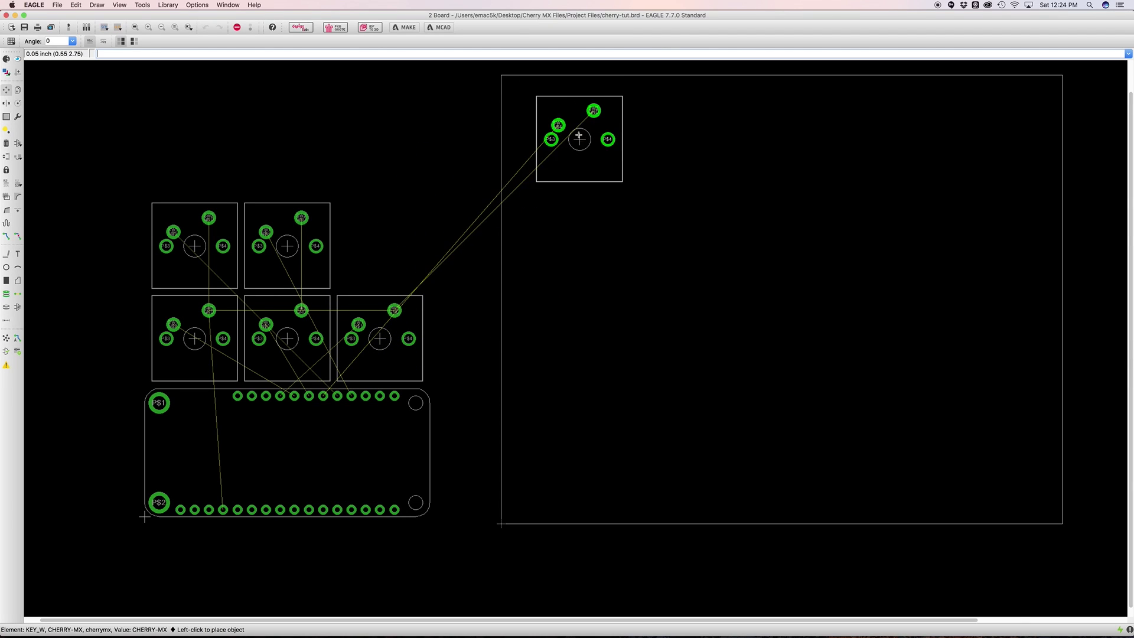
pyautogui.click(427, 170)
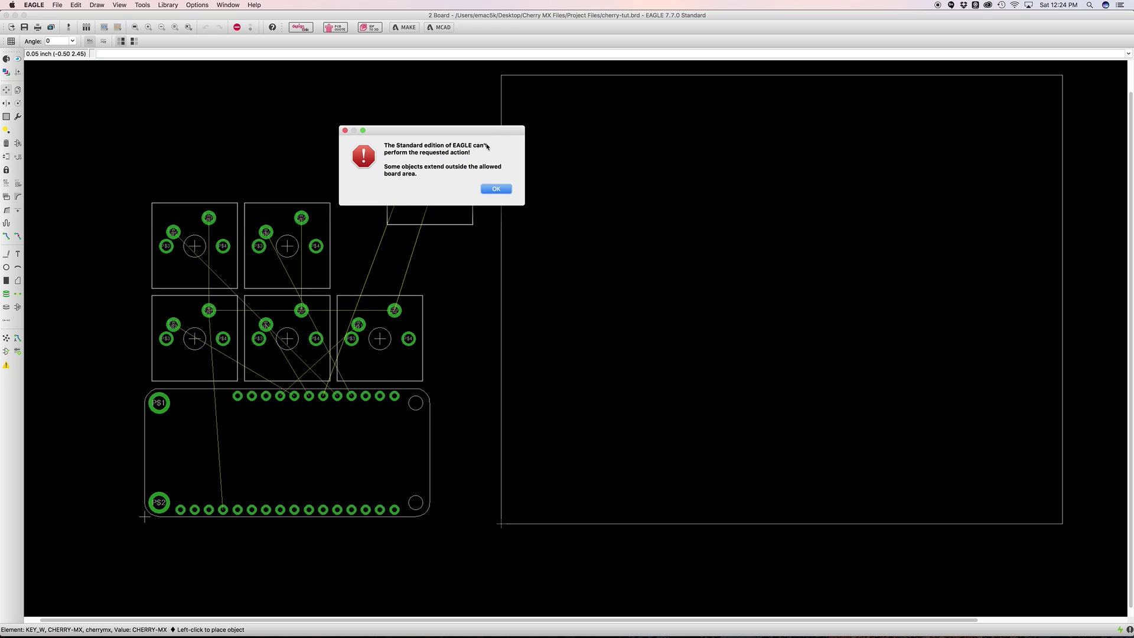
pyautogui.click(496, 188)
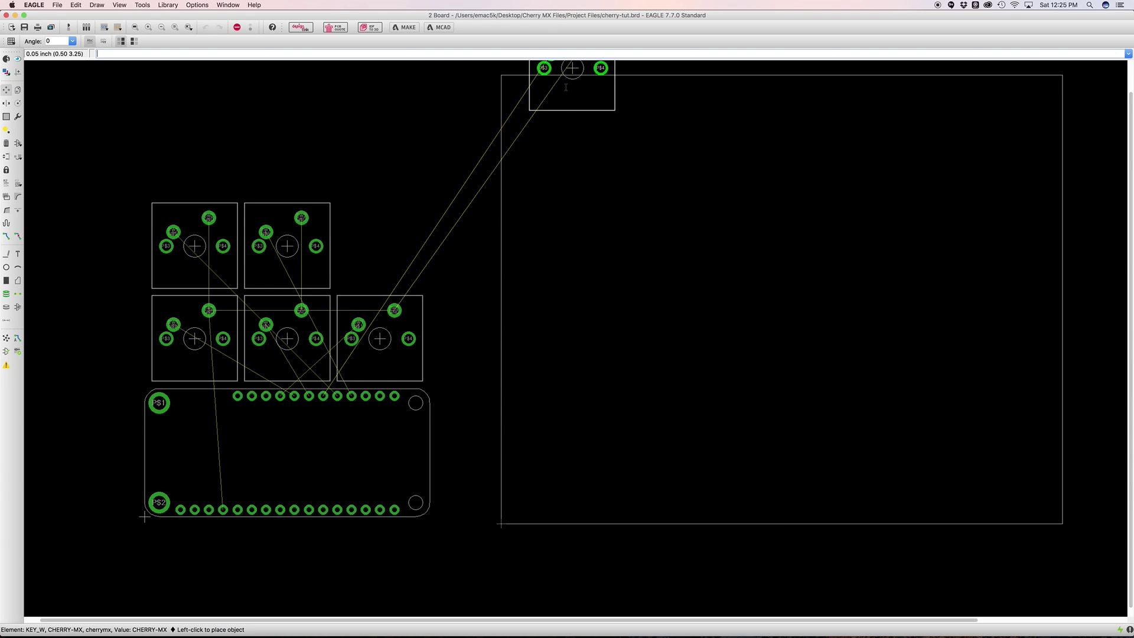
pyautogui.click(611, 169)
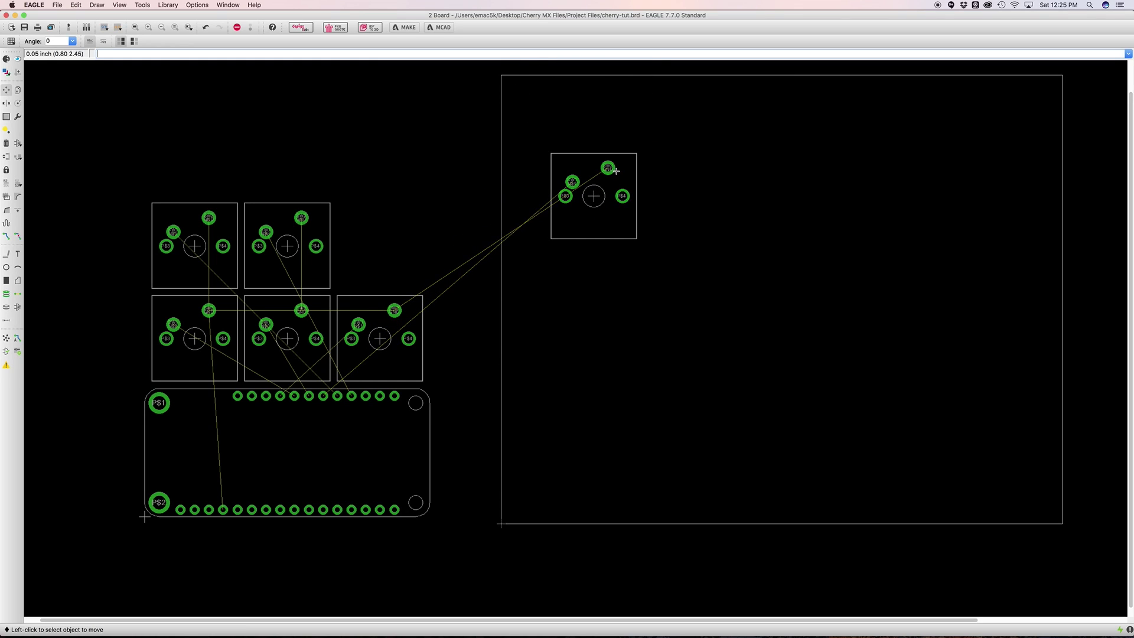
pyautogui.press('super+z')
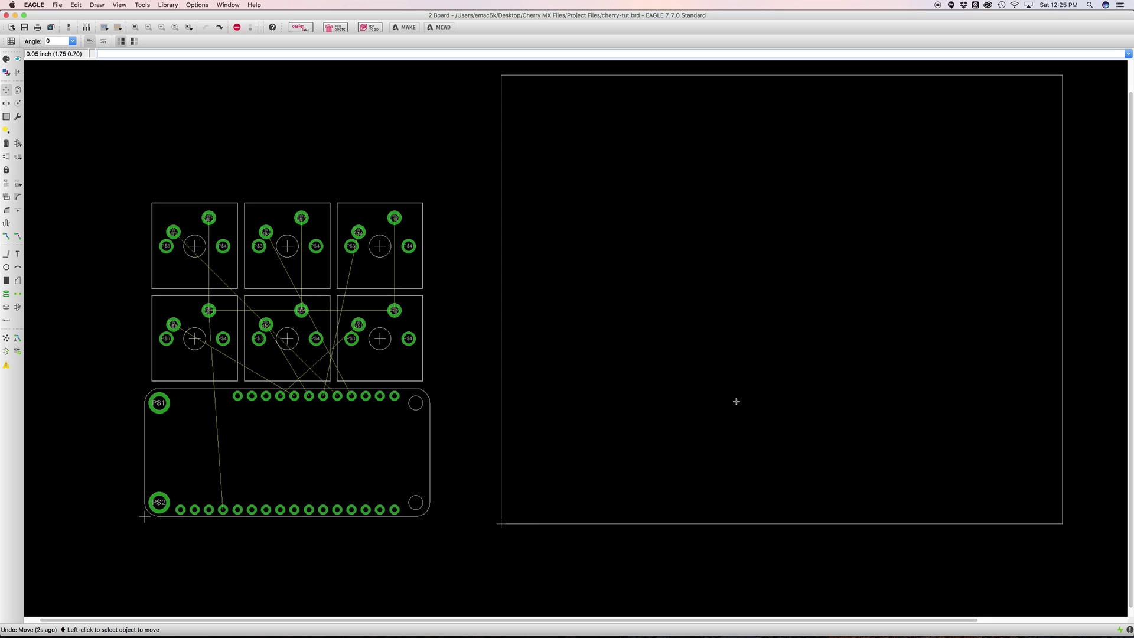
# - Turn on the grid display for the board
pyautogui.click(10, 40)
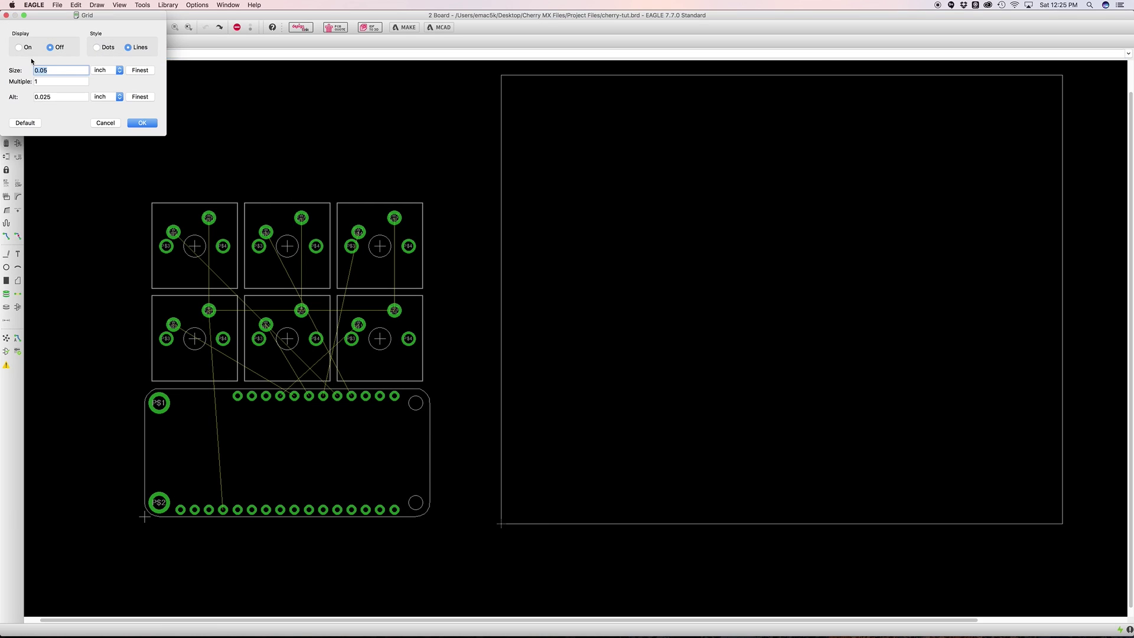
pyautogui.click(20, 47)
pyautogui.click(139, 122)
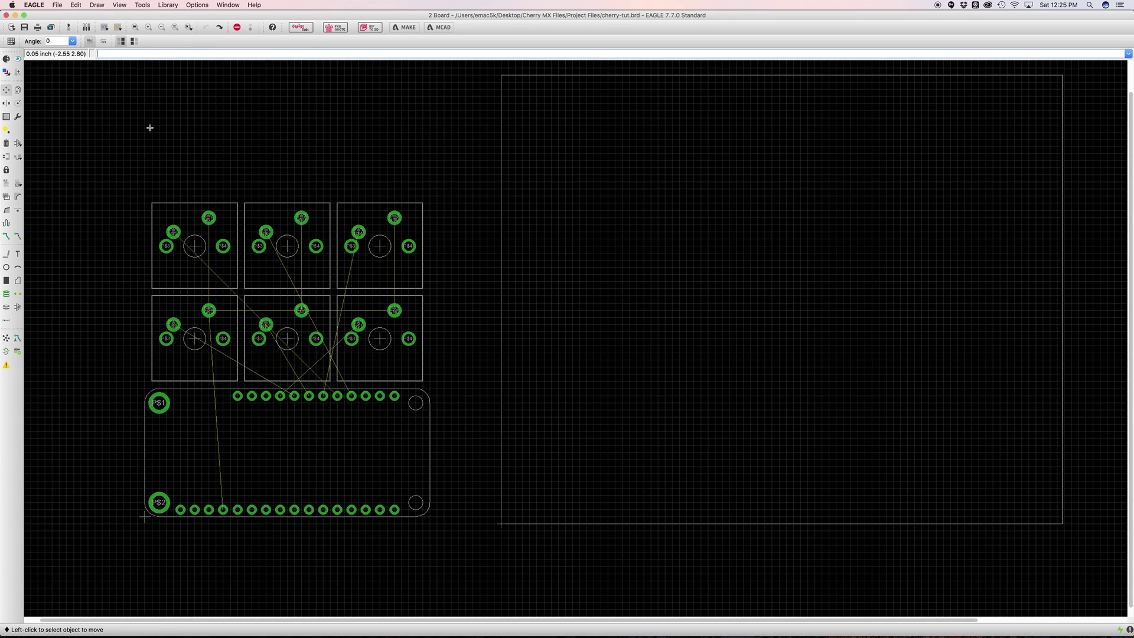
# - Group all six switches and the FeatherWing and move them inside the board outline, with the FeatherWing in its lower-left corner
pyautogui.hscroll(5, 658, 279)
pyautogui.scroll(3, 605, 304)
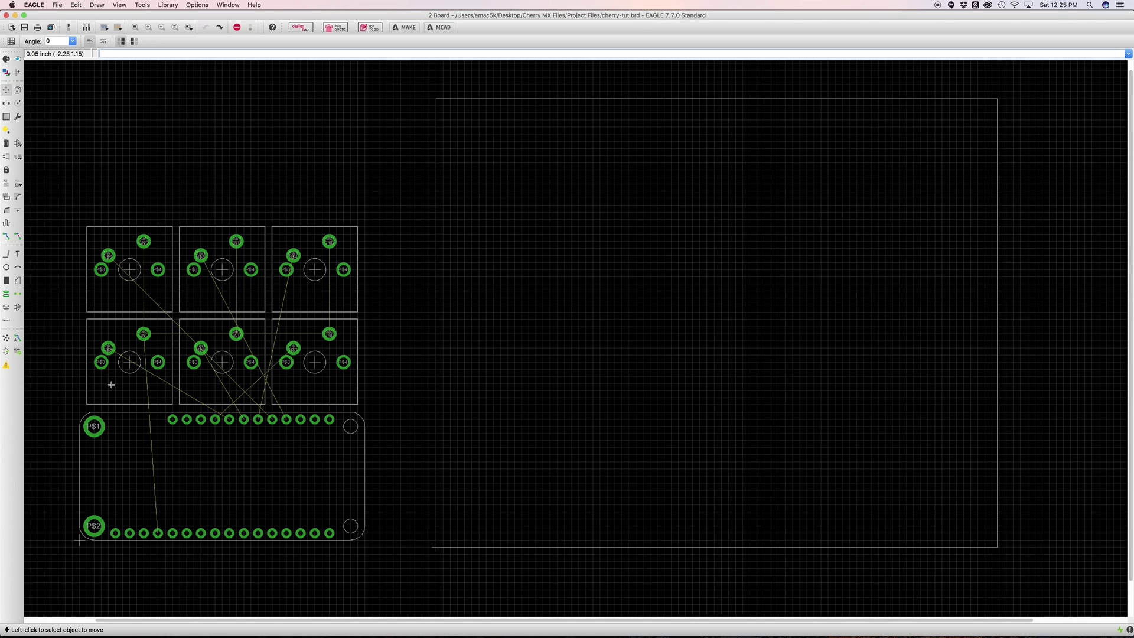
pyautogui.click(7, 116)
pyautogui.moveTo(60, 189); pyautogui.dragTo(393, 553)
pyautogui.press('F7')
pyautogui.rightClick(229, 333)
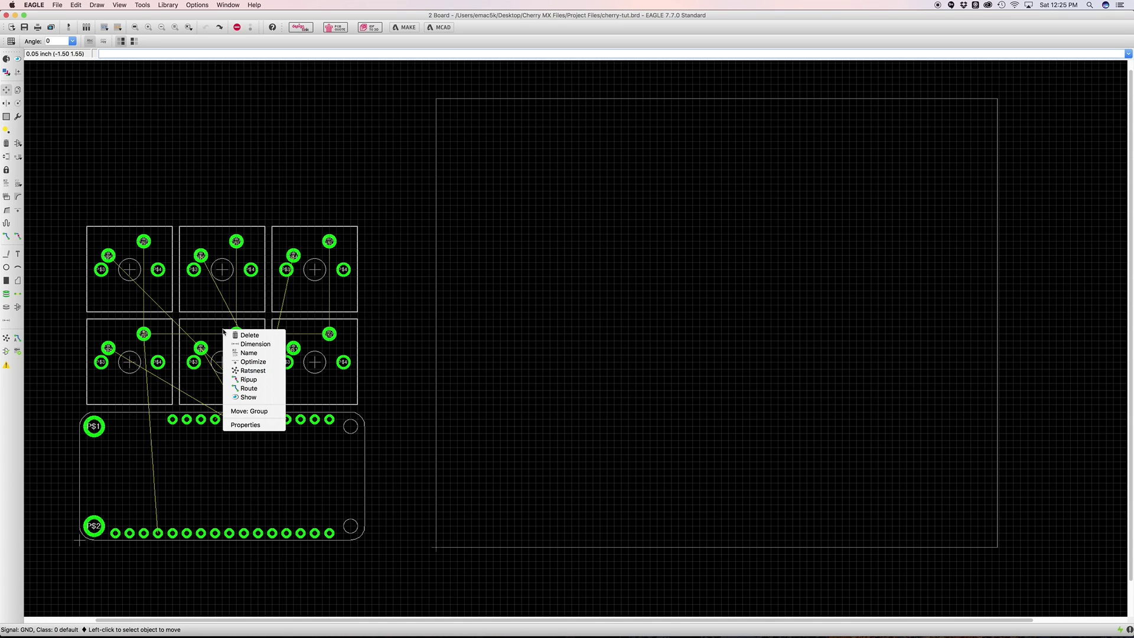
pyautogui.click(248, 410)
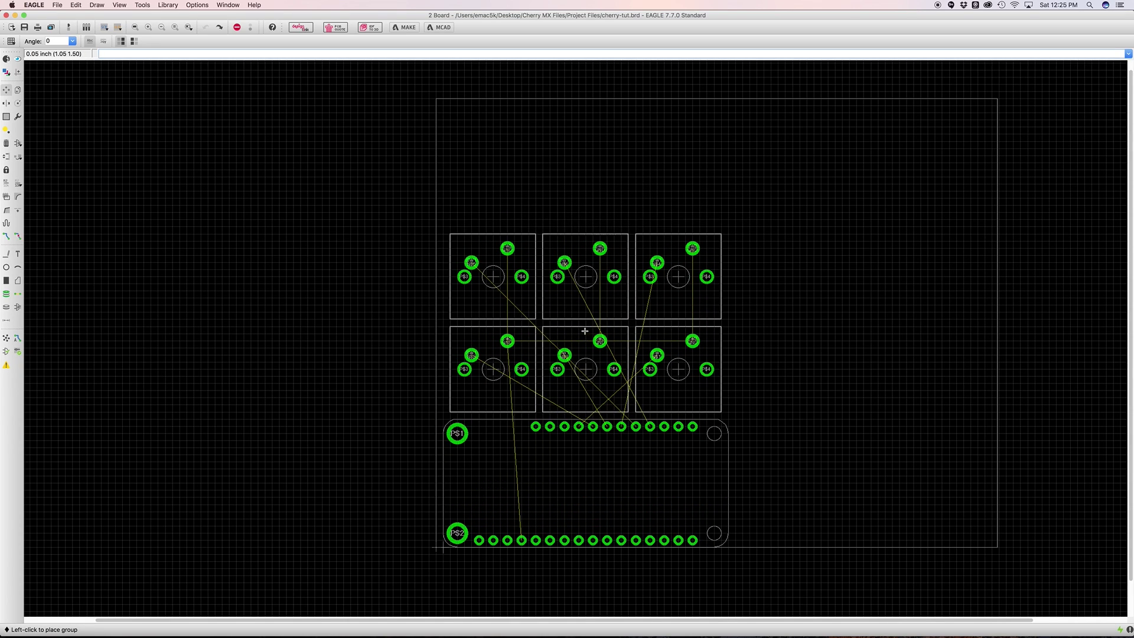
pyautogui.click(578, 333)
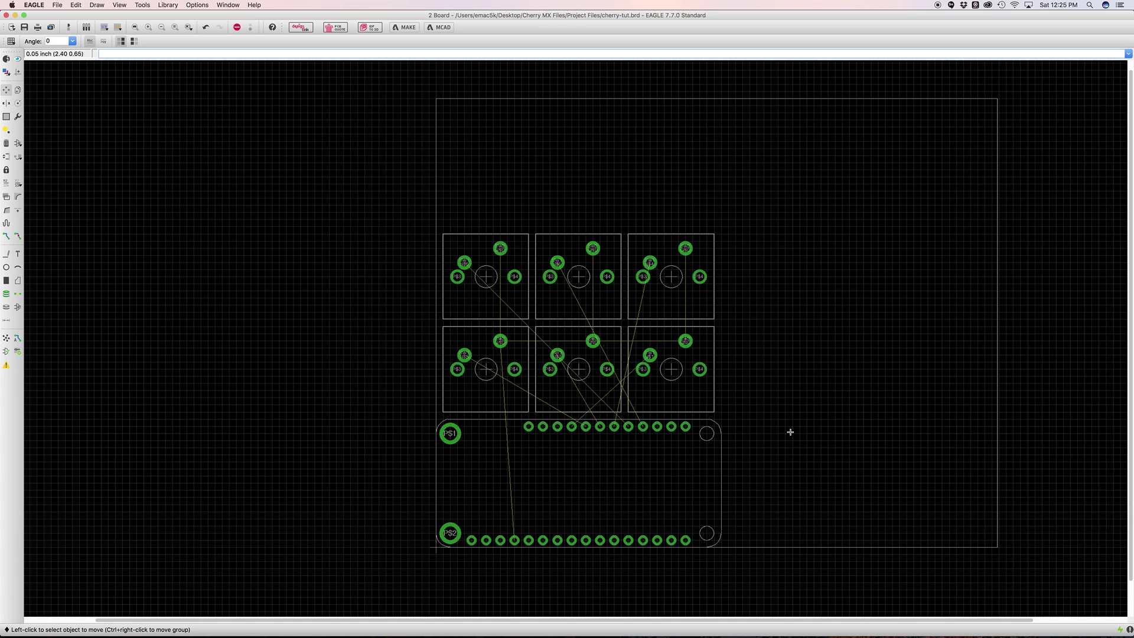
# - Move the KEY_Z switch near the upper-left corner of the board outline
pyautogui.hscroll(5, 661, 313)
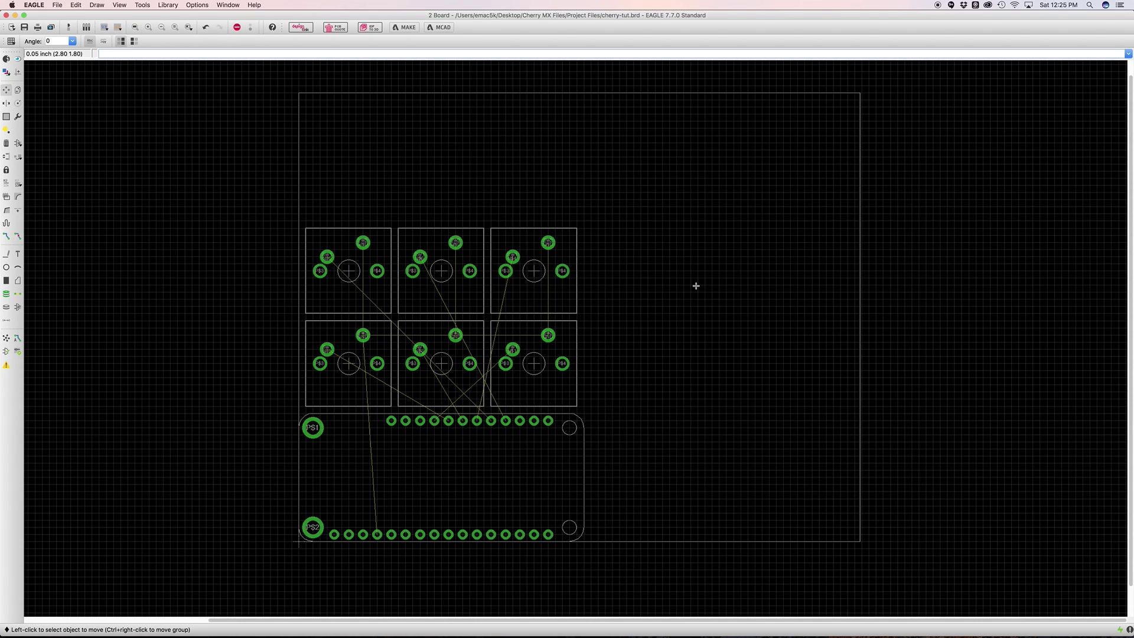
pyautogui.click(312, 172)
pyautogui.press('Escape')
pyautogui.click(347, 272)
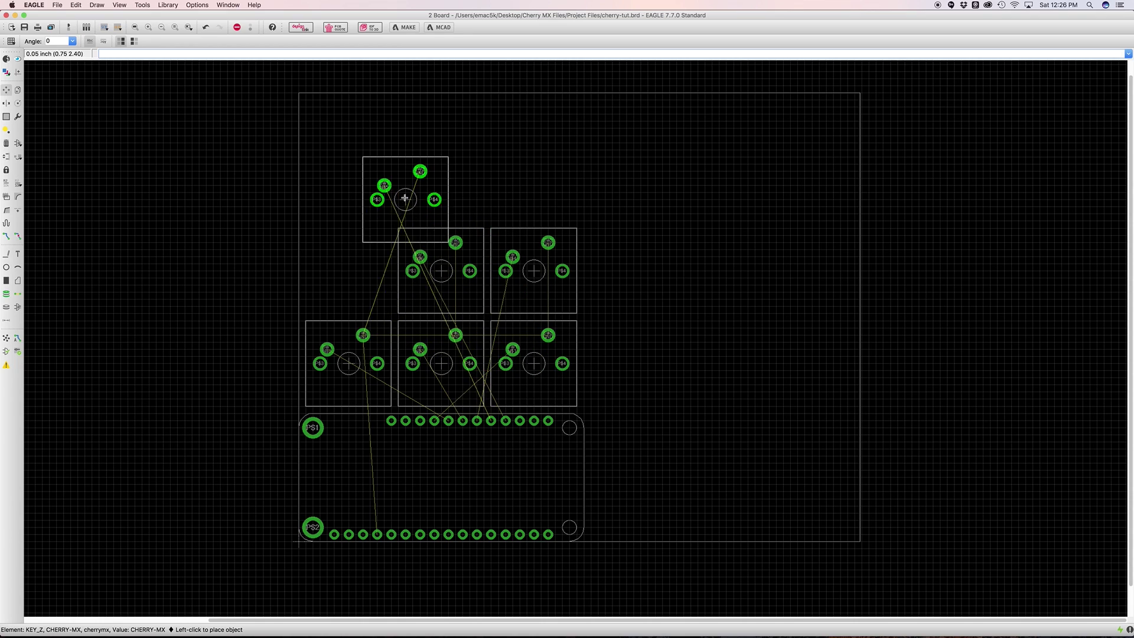
pyautogui.click(366, 134)
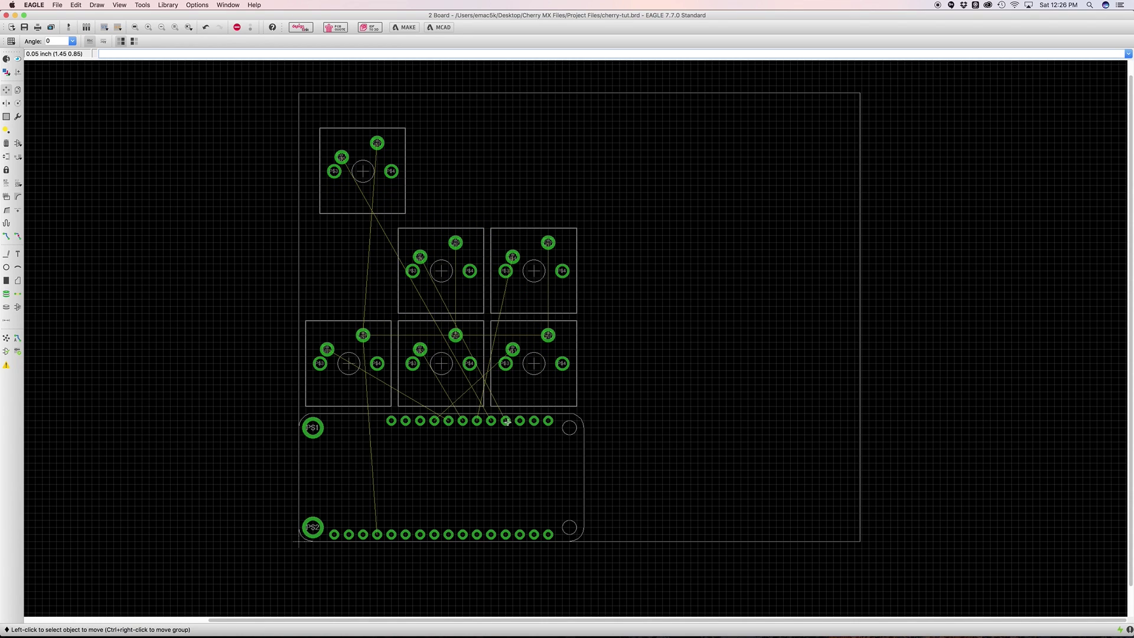
# - Move the KEY_X switch near the board's right edge and place KEY_Z just to its left, aligned in the same row
pyautogui.click(439, 271)
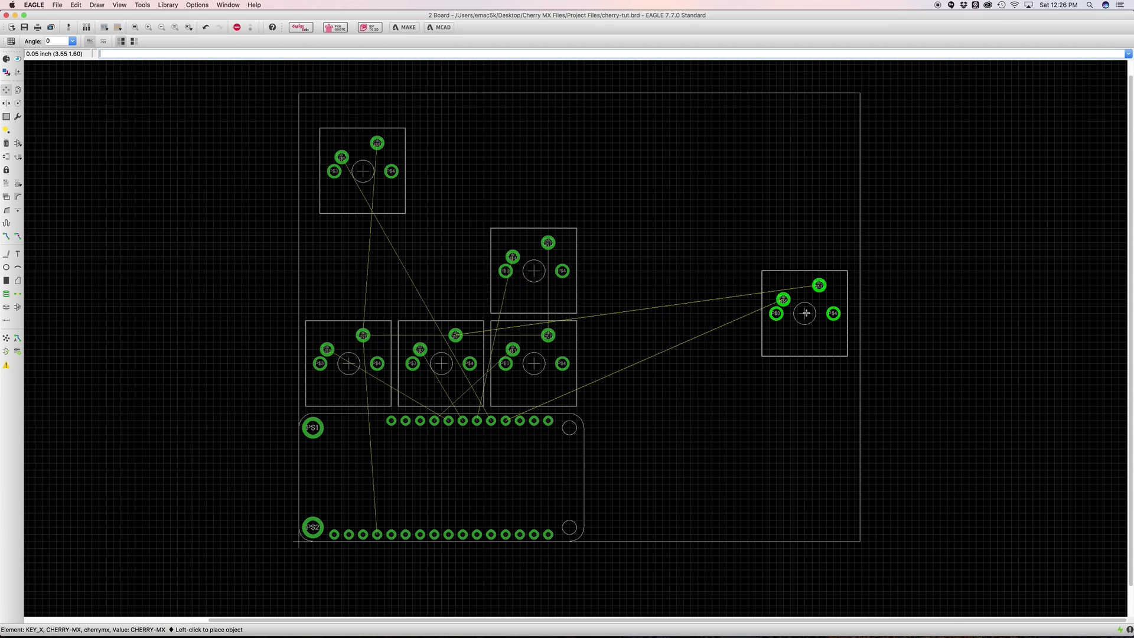
pyautogui.click(804, 313)
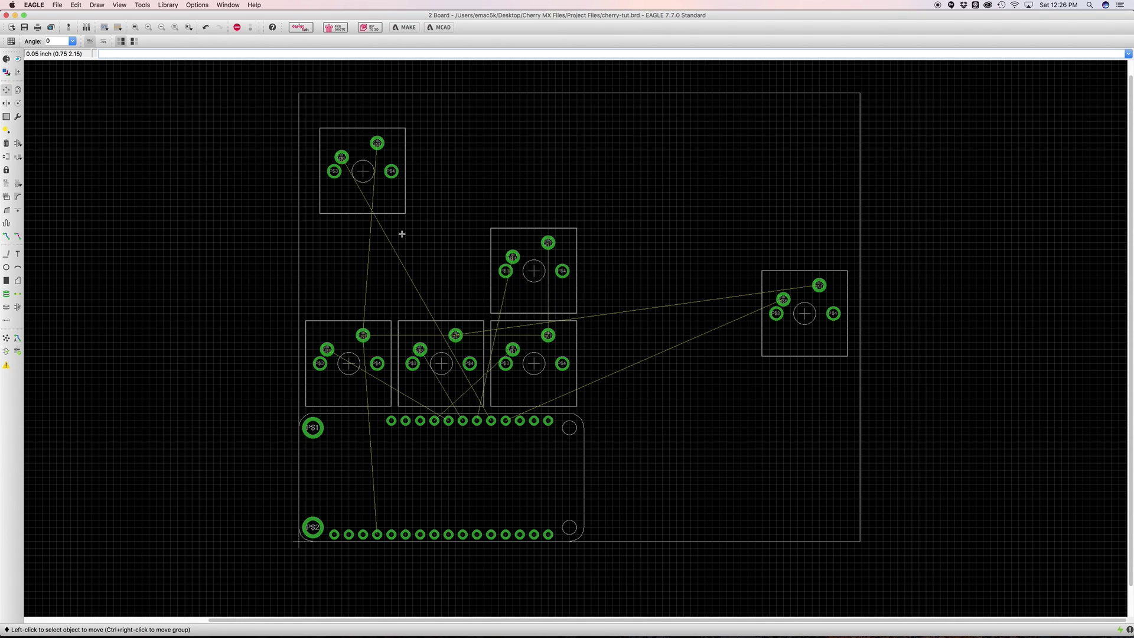
pyautogui.click(367, 171)
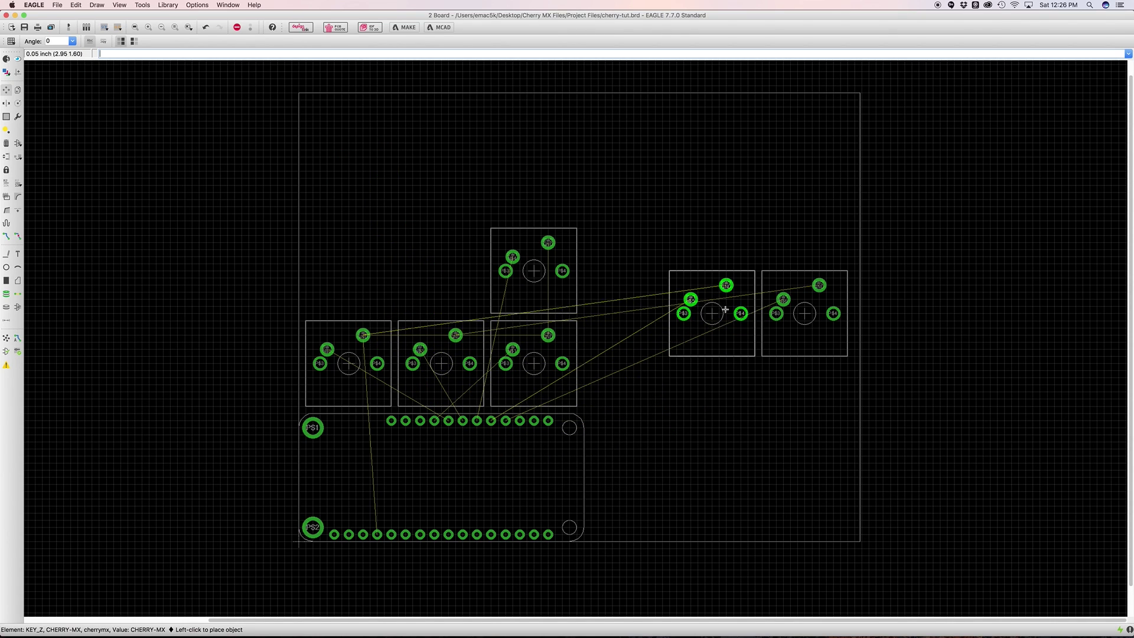
pyautogui.click(704, 313)
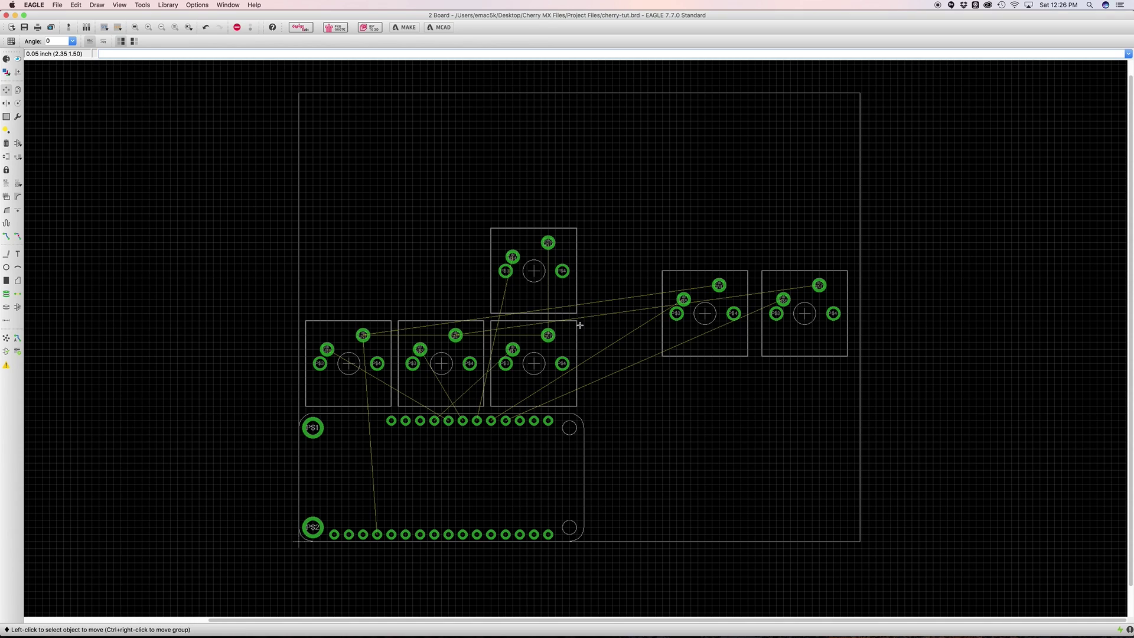
# - Place KEY_A and KEY_S in the row beside the upper switch, KEY_A leftmost and KEY_S in the middle, and put KEY_D above KEY_S
pyautogui.click(515, 374)
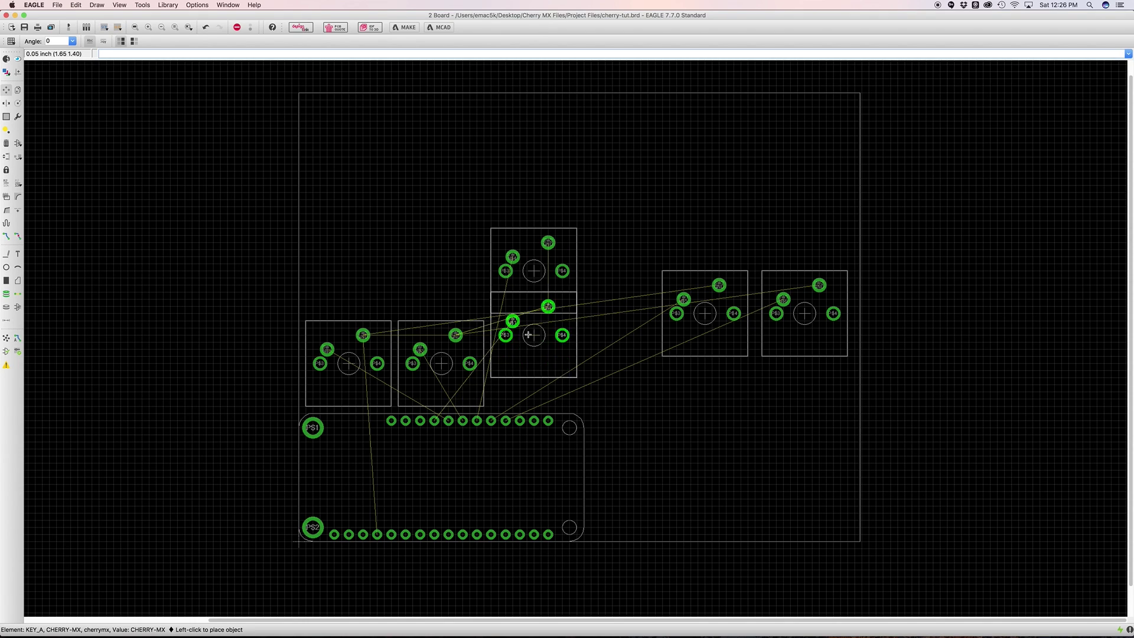
pyautogui.click(349, 275)
pyautogui.click(332, 362)
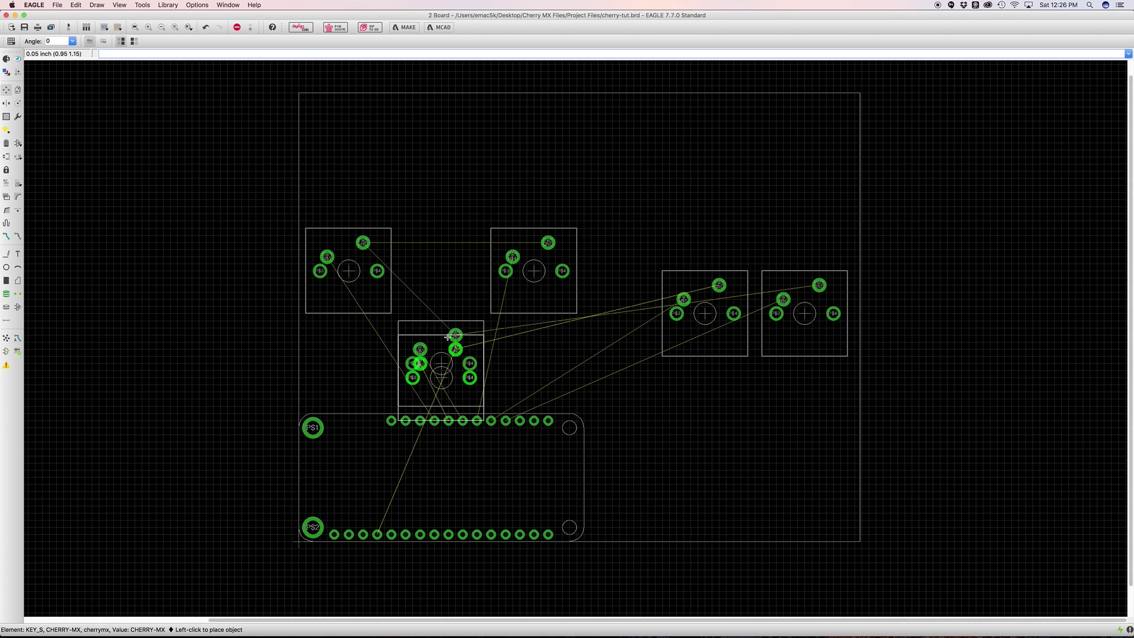
pyautogui.click(433, 267)
pyautogui.click(440, 358)
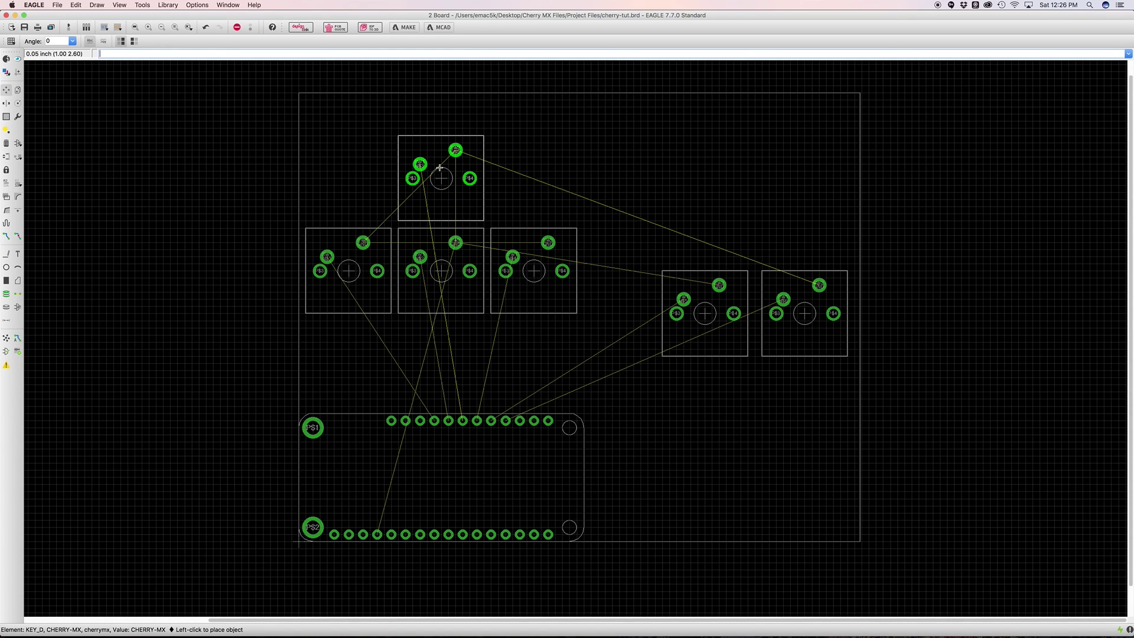
pyautogui.click(440, 164)
# - Space the row of three switches evenly by shifting KEY_A left and the rightmost switch right by 0.05 inch each
pyautogui.click(530, 269)
pyautogui.click(538, 268)
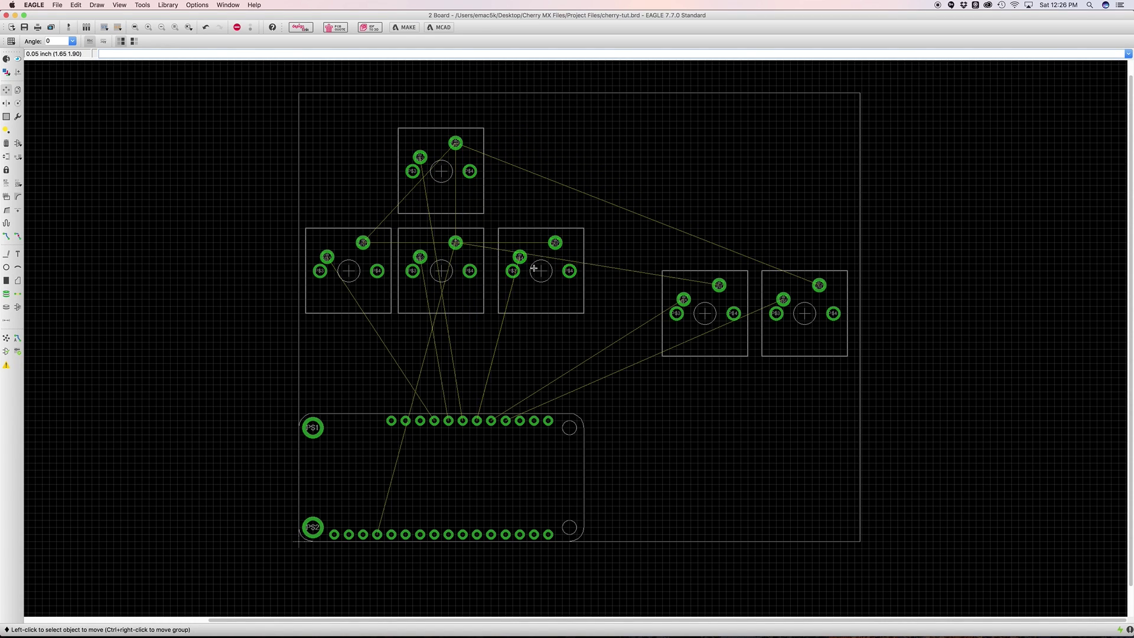
pyautogui.click(357, 271)
pyautogui.click(349, 270)
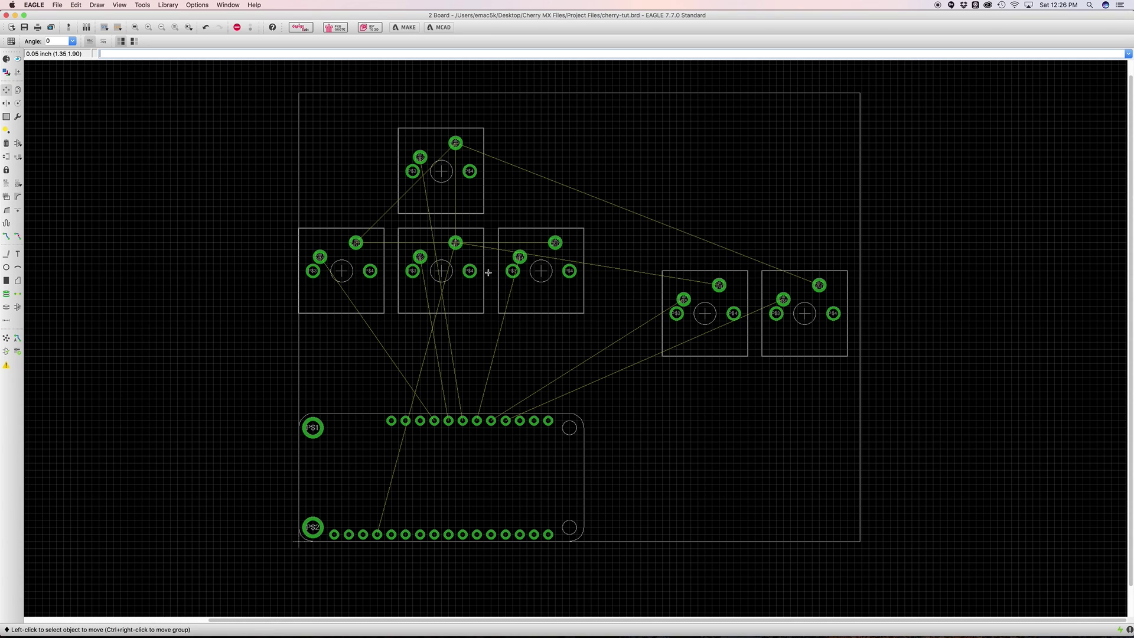
pyautogui.click(532, 271)
pyautogui.click(540, 271)
pyautogui.moveTo(652, 314); pyautogui.dragTo(635, 322, button='middle')
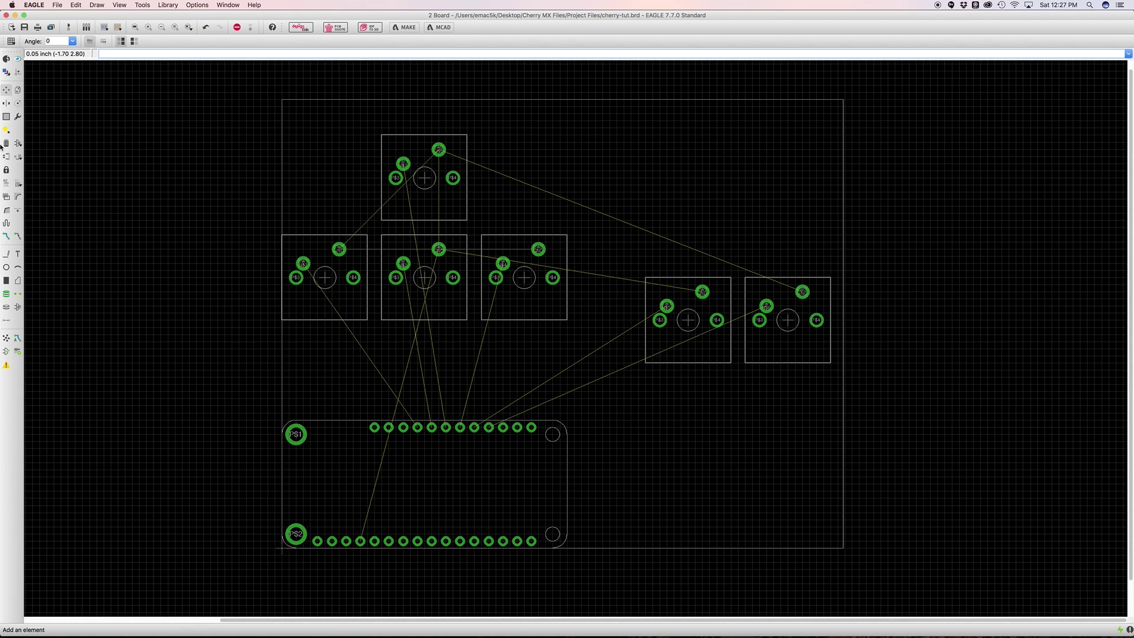
pyautogui.click(6, 116)
pyautogui.moveTo(325, 184); pyautogui.dragTo(562, 353)
pyautogui.press('F7')
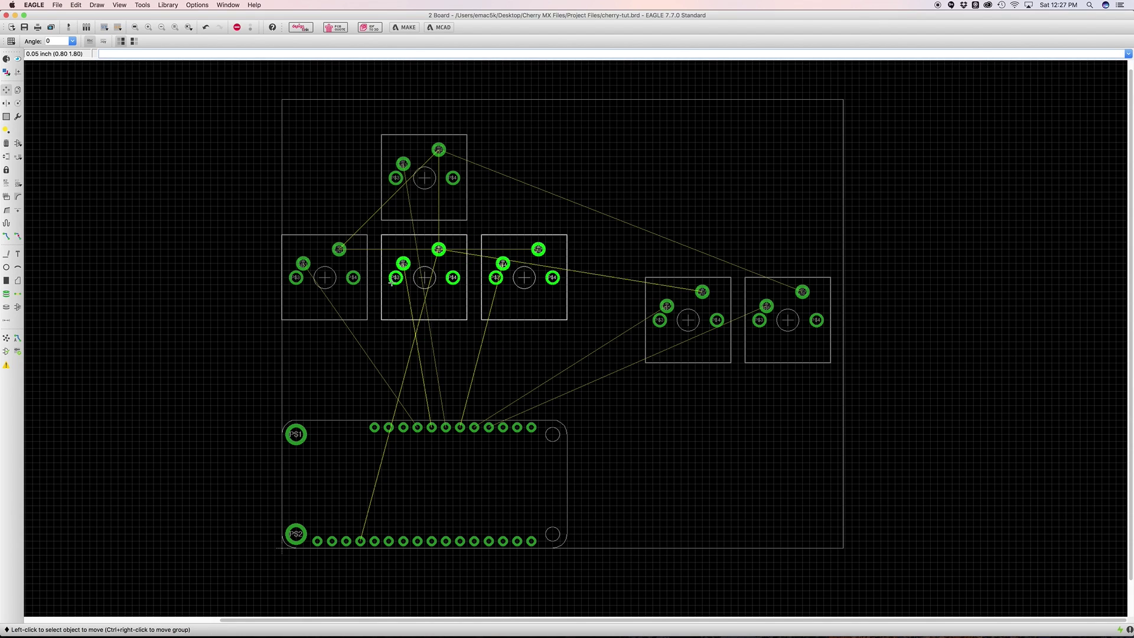
pyautogui.rightClick(423, 276)
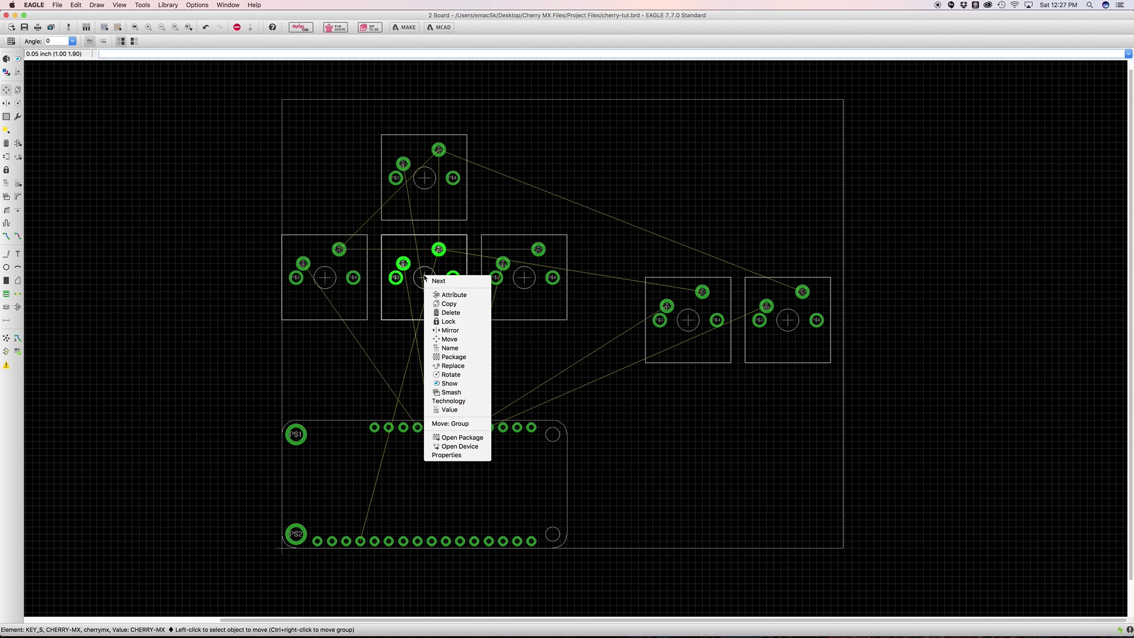
pyautogui.click(452, 423)
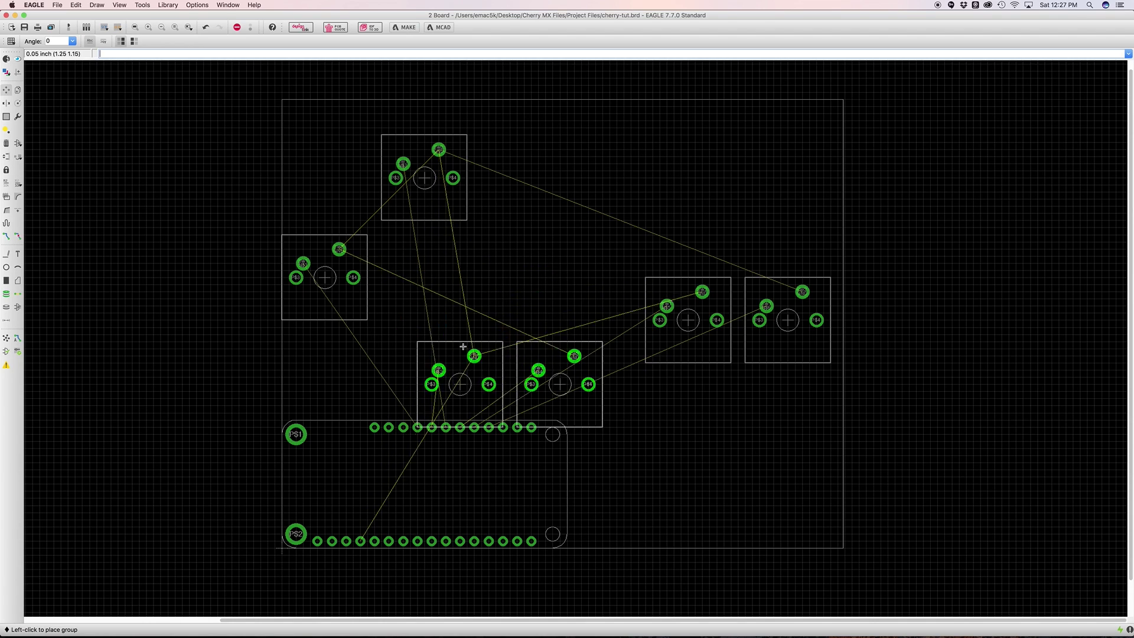
pyautogui.click(425, 278)
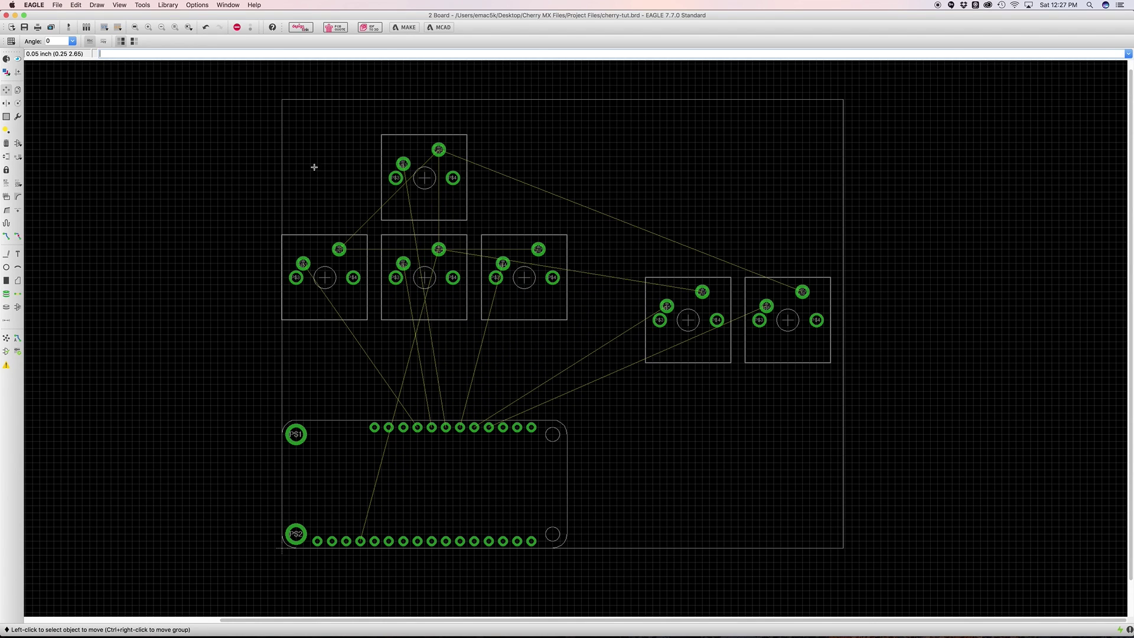
pyautogui.moveTo(282, 99); pyautogui.dragTo(360, 199)
pyautogui.press('super+z')
# - Group KEY_D and the three switches below it and move them so the row lines up with KEY_Z and KEY_X
pyautogui.click(6, 117)
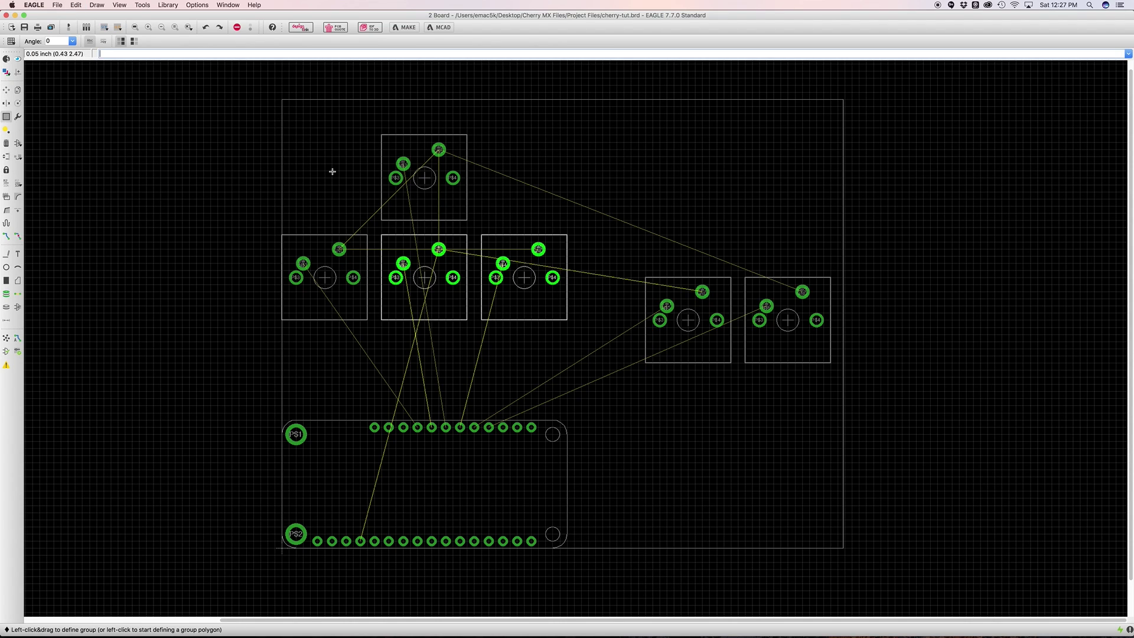
pyautogui.moveTo(293, 146); pyautogui.dragTo(564, 358)
pyautogui.press('F7')
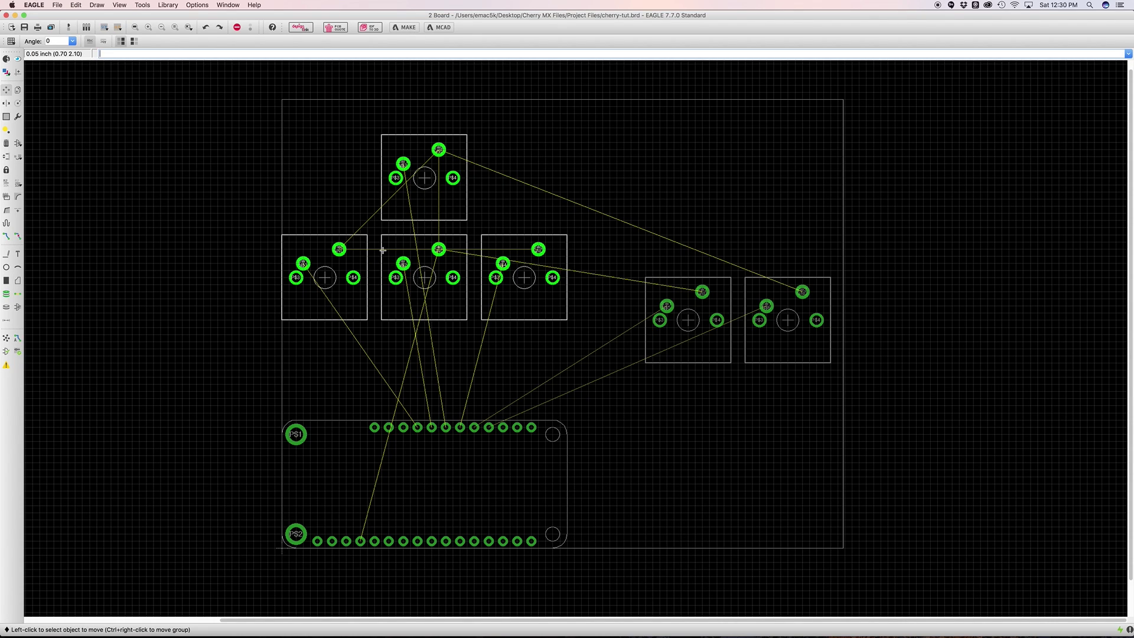
pyautogui.rightClick(382, 250)
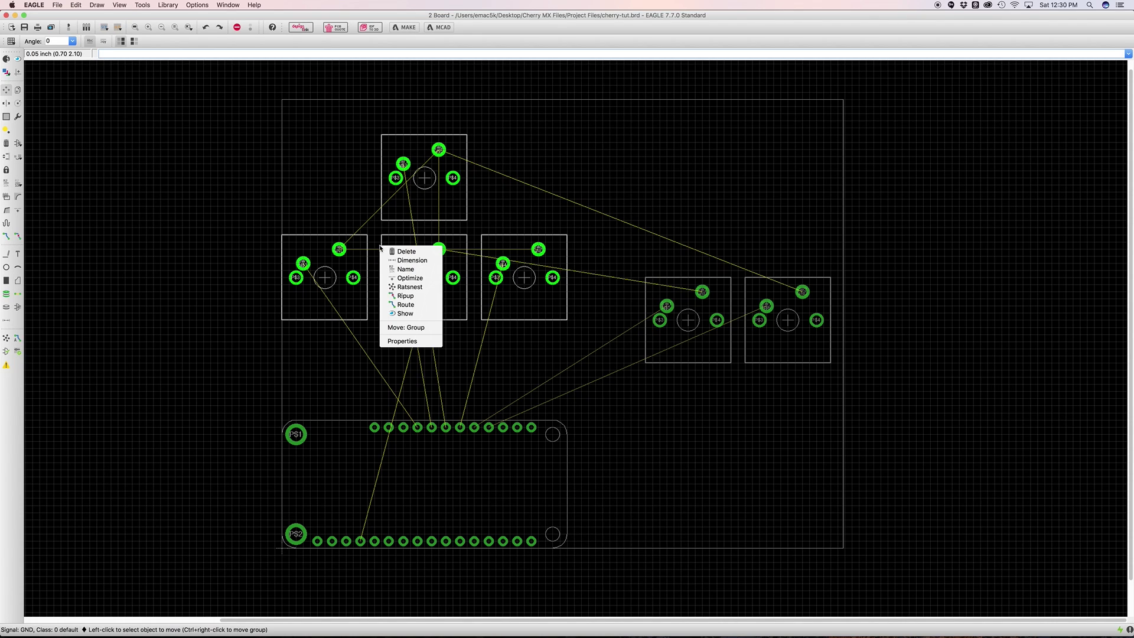
pyautogui.click(411, 328)
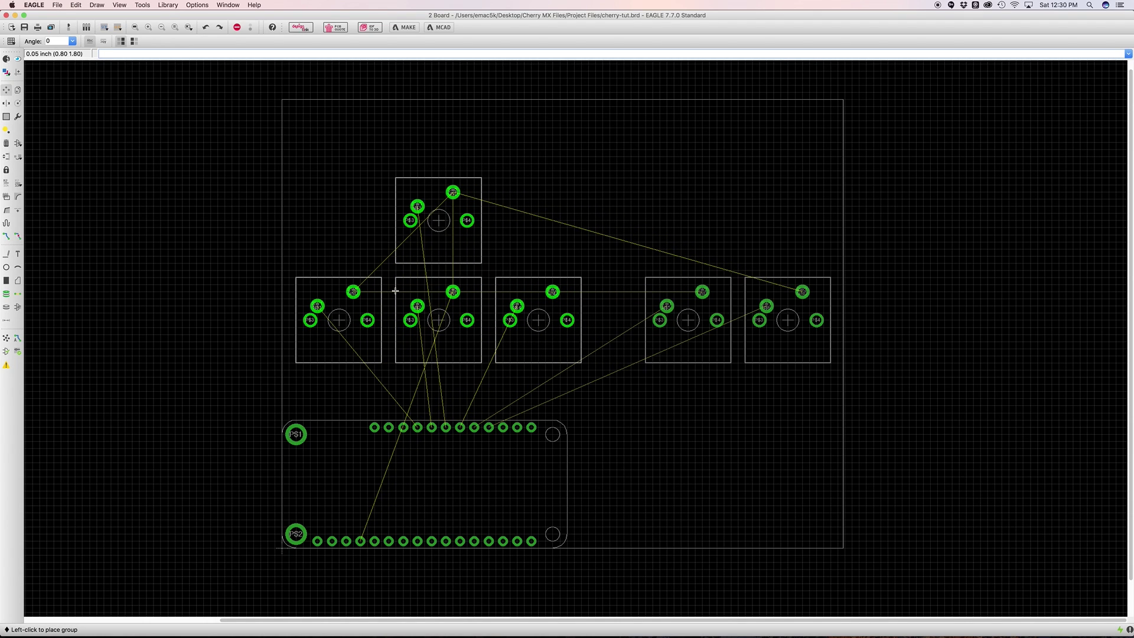
pyautogui.click(395, 290)
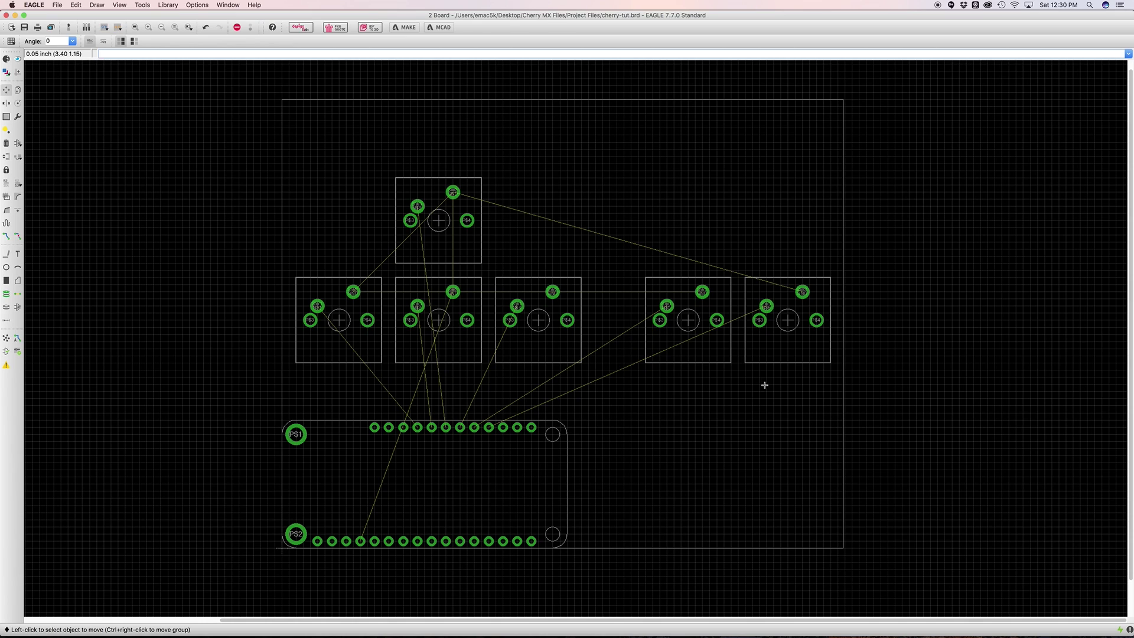
# - Group all six switches and move them straight down 0.2 inch, closer to the FeatherWing
pyautogui.moveTo(661, 380); pyautogui.dragTo(612, 372, button='middle')
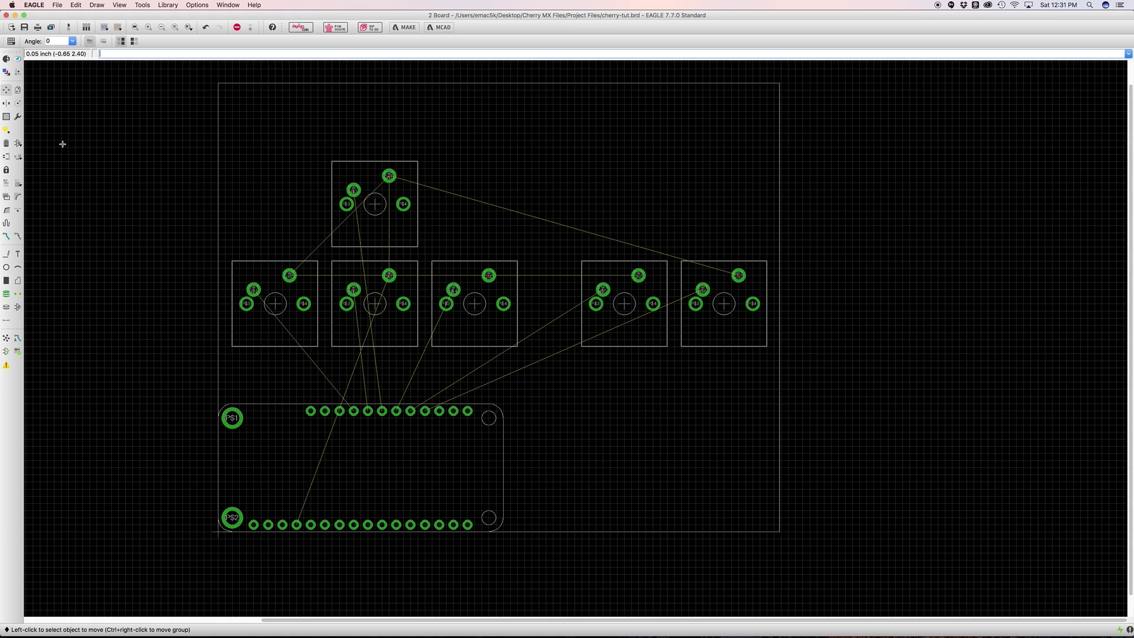
pyautogui.click(6, 117)
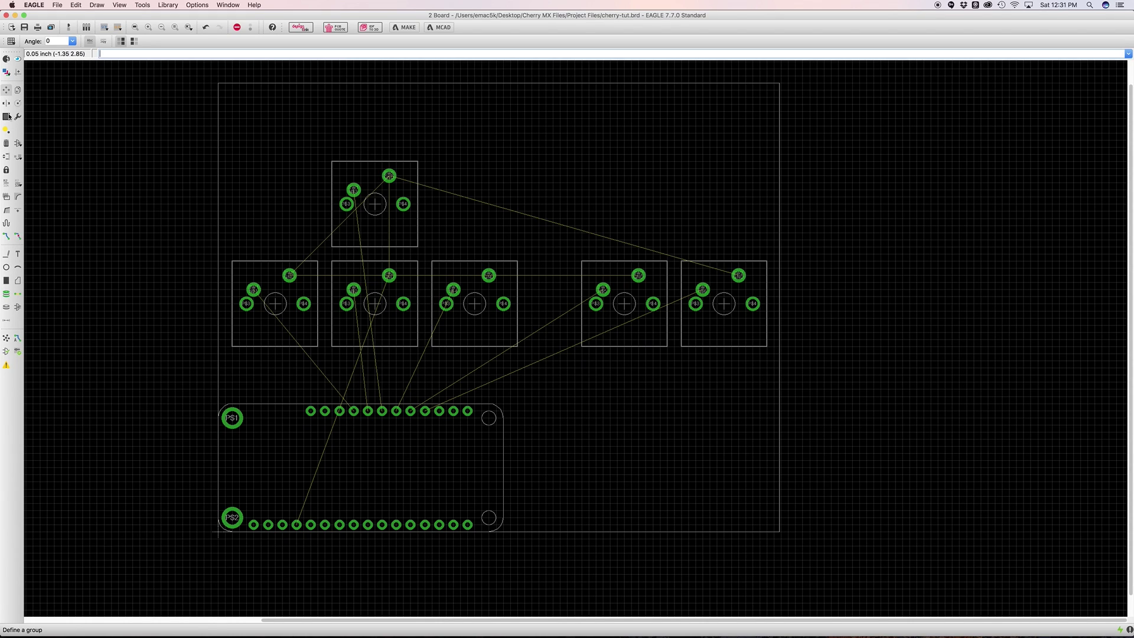
pyautogui.moveTo(237, 160); pyautogui.dragTo(766, 372)
pyautogui.press('F7')
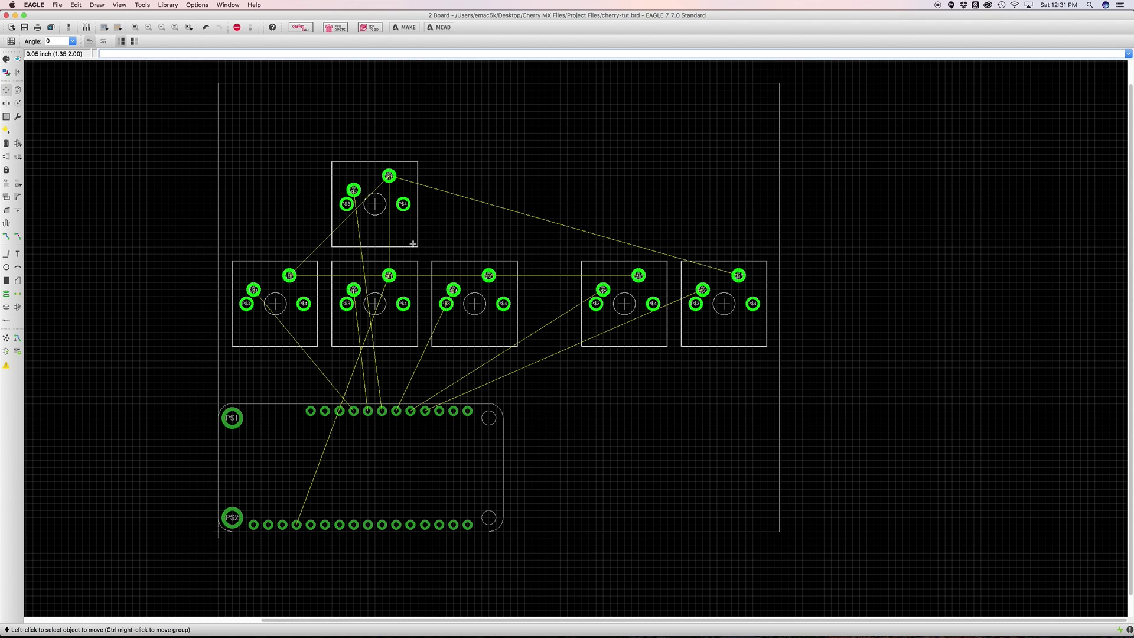
pyautogui.keyDown('ctrl'); pyautogui.rightClick(457, 229); pyautogui.keyUp('ctrl')
pyautogui.click(472, 234)
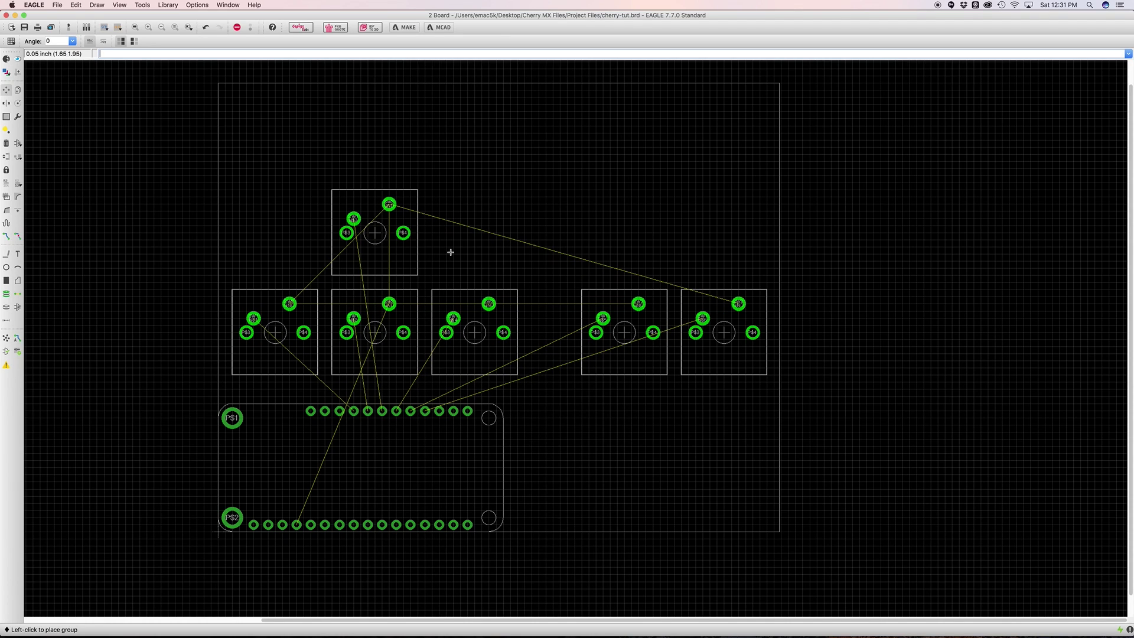
pyautogui.click(451, 252)
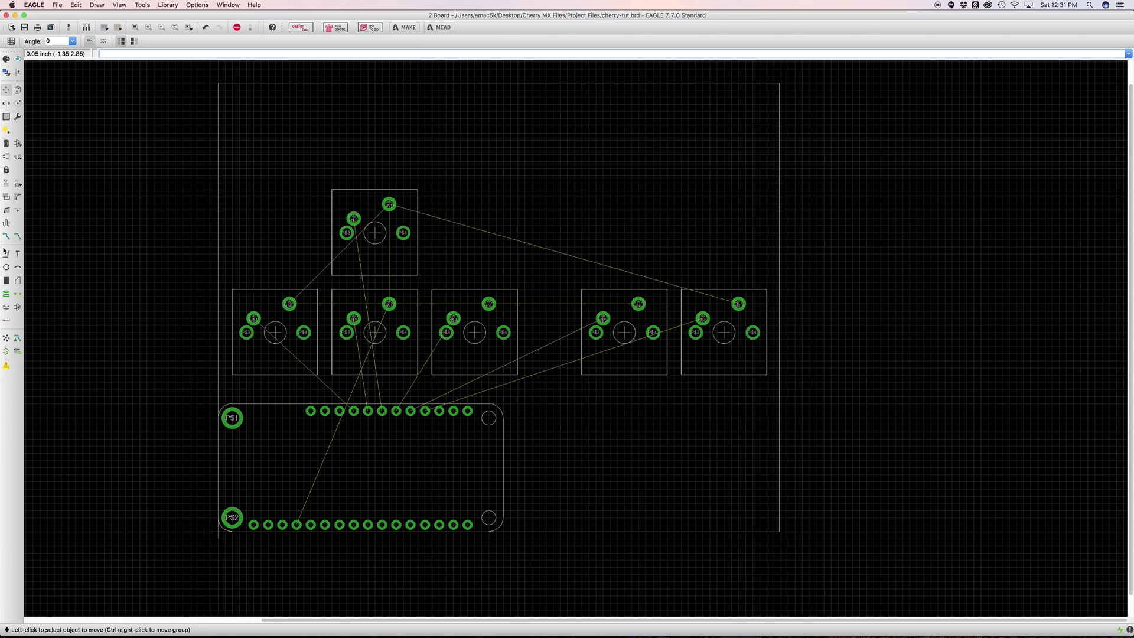
# - Set the Wire tool to draw on layer 20 Dimension
pyautogui.click(7, 255)
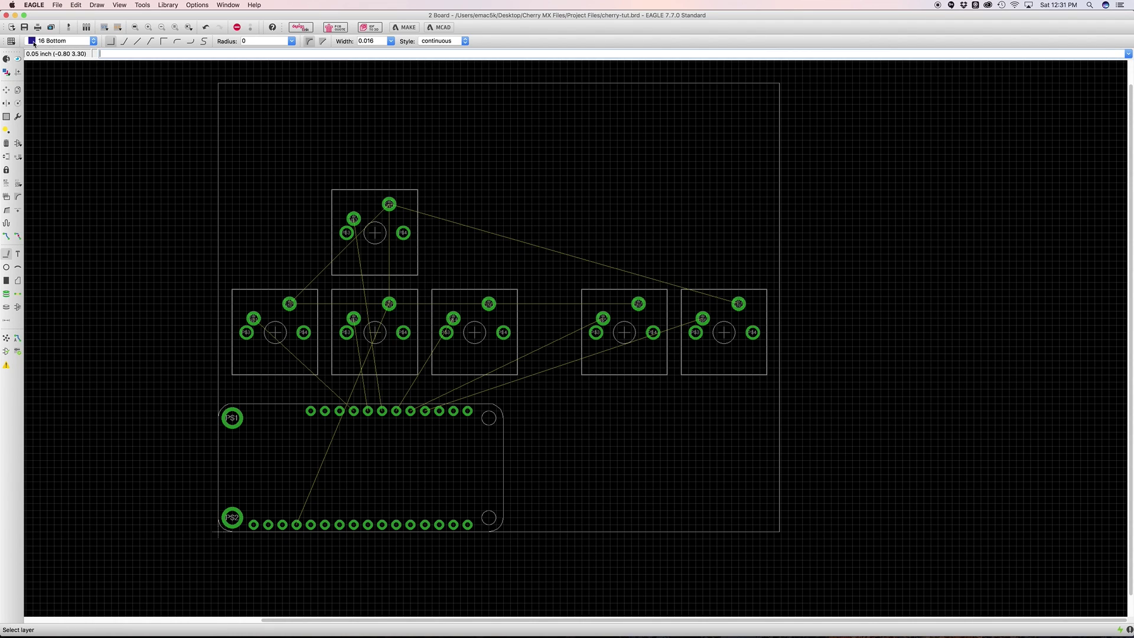
pyautogui.click(85, 44)
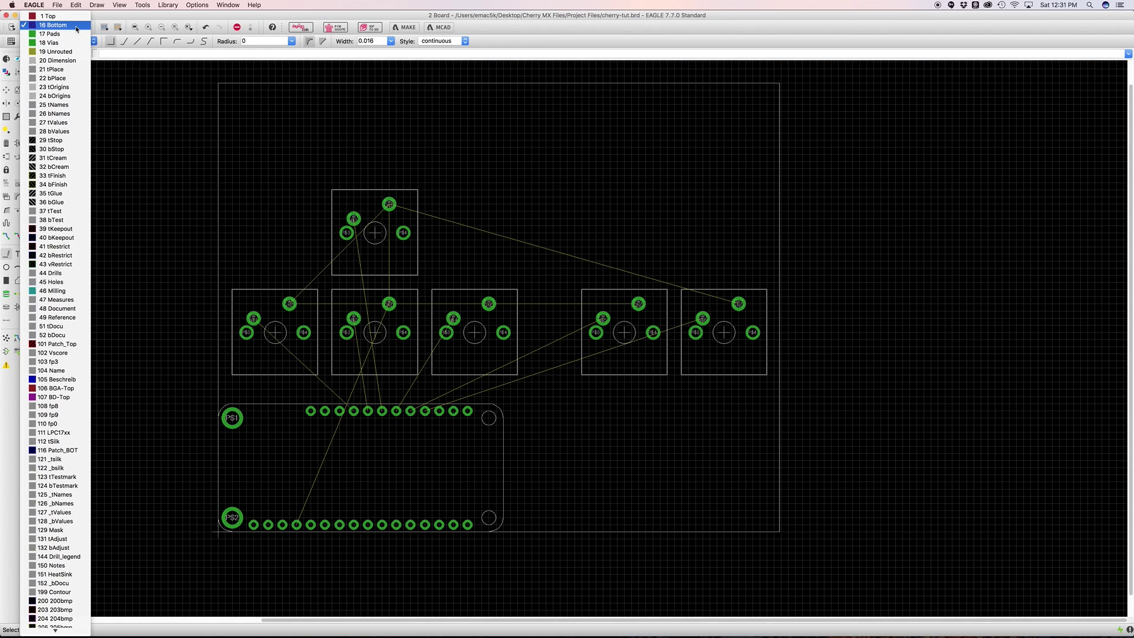
pyautogui.click(64, 64)
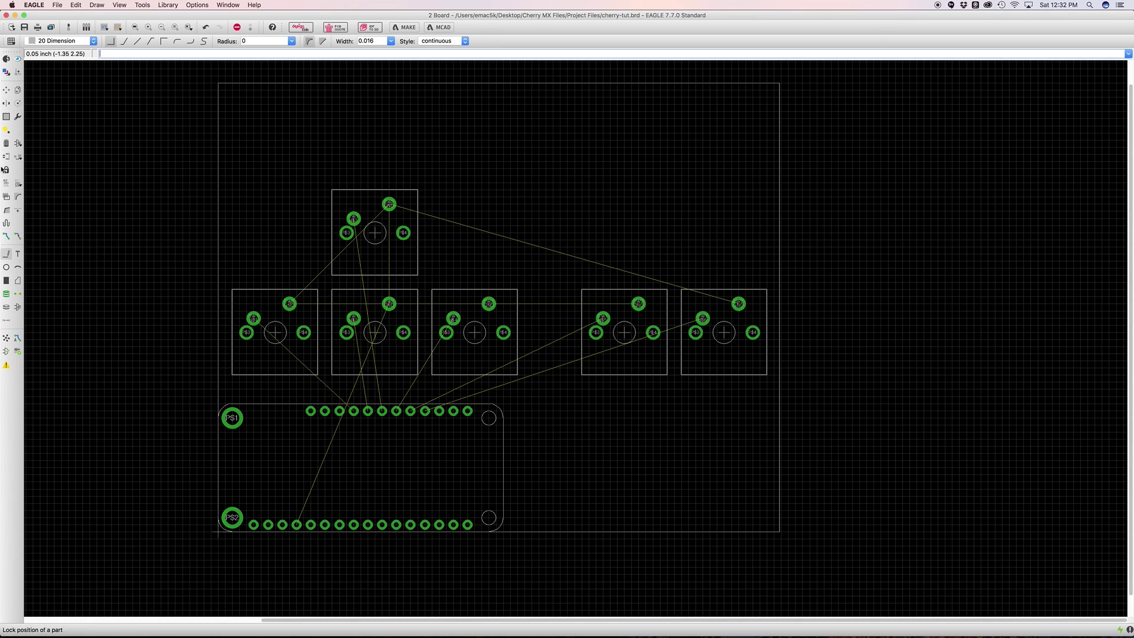
# - Delete all four lines of the rectangular board outline
pyautogui.click(6, 143)
pyautogui.click(248, 83)
pyautogui.click(223, 107)
pyautogui.click(780, 500)
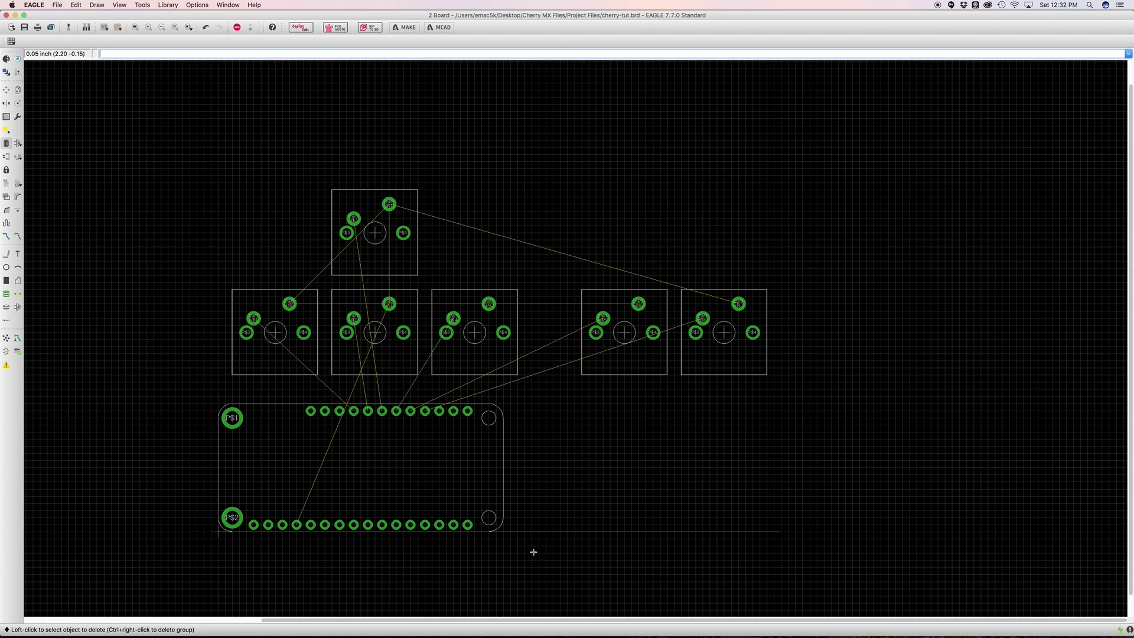
pyautogui.click(613, 530)
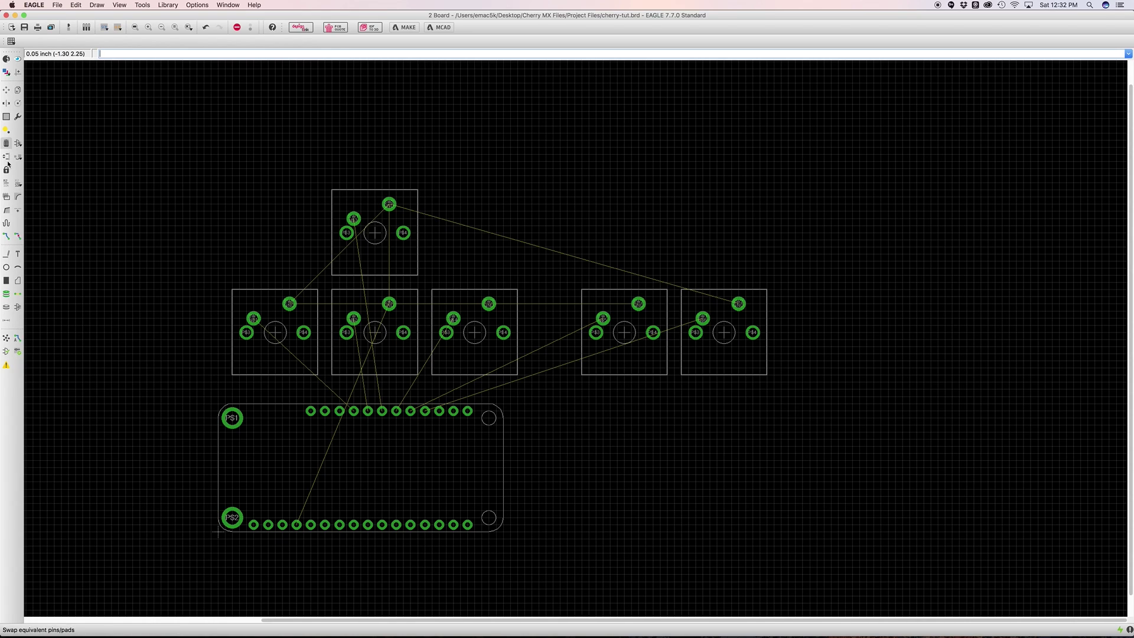
# - Draw a closed L-shaped board outline on layer 20 Dimension around the FeatherWing and all six switches, starting at the origin
pyautogui.click(6, 253)
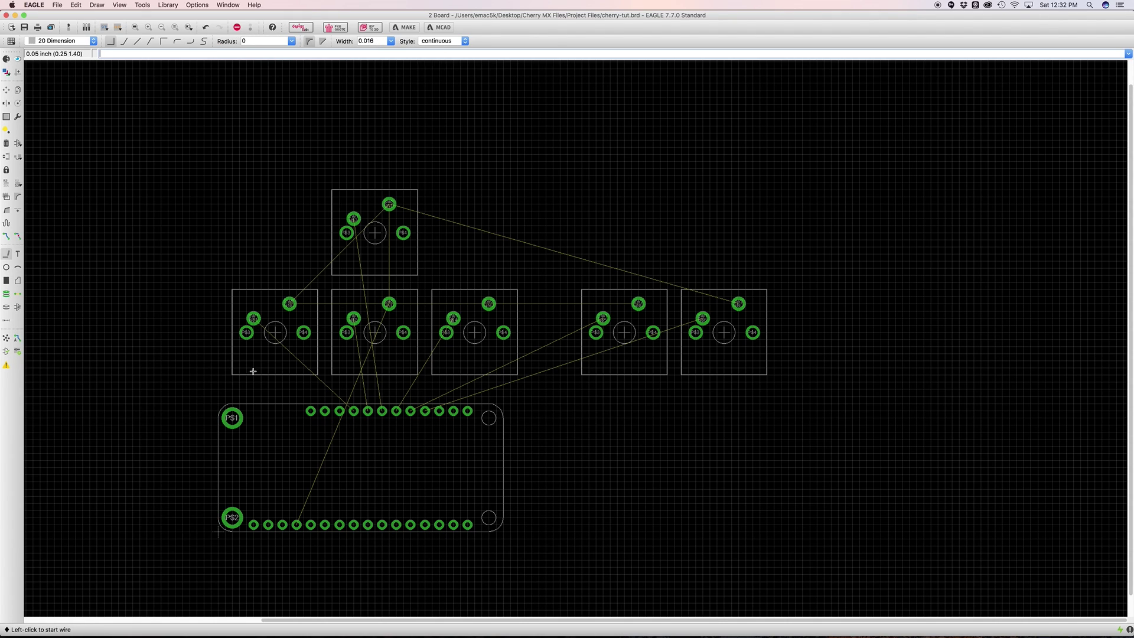
pyautogui.click(218, 531)
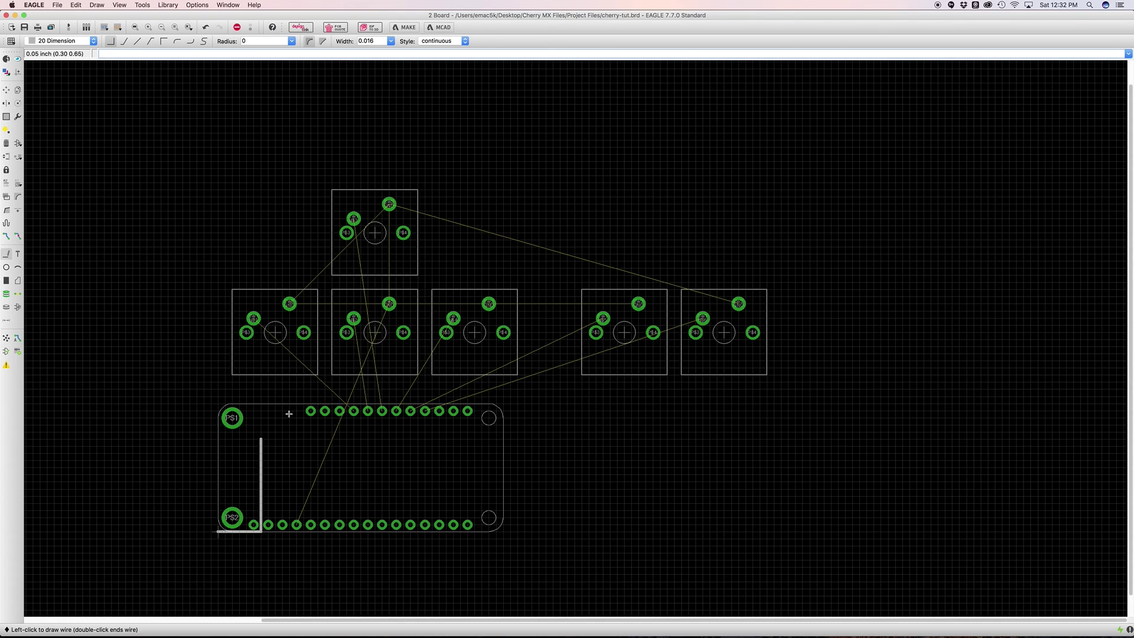
pyautogui.click(503, 397)
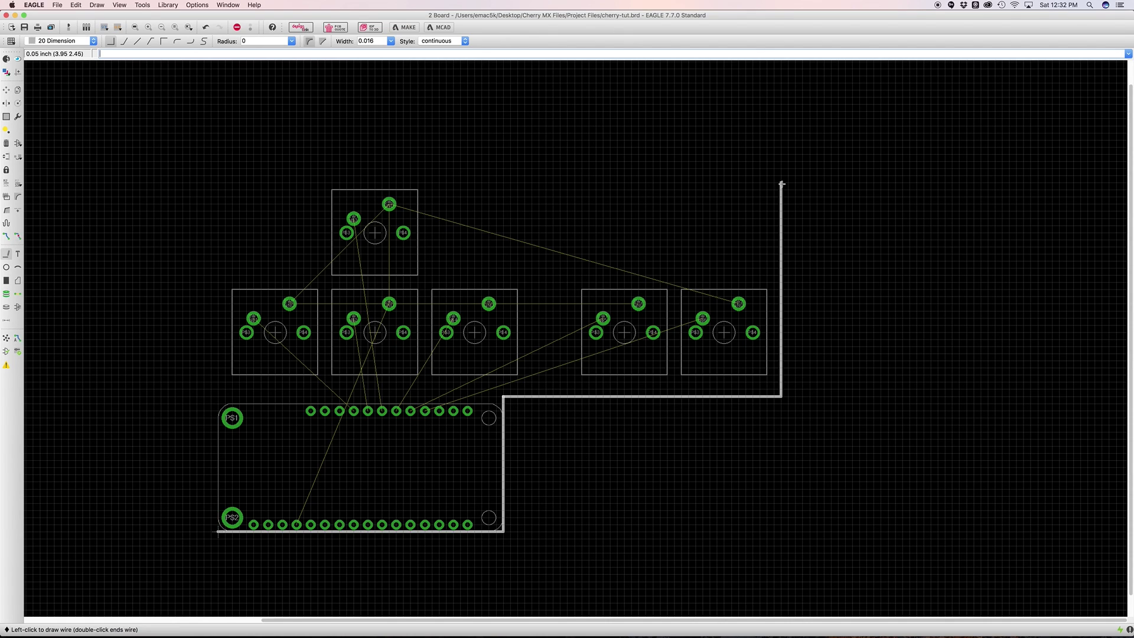
pyautogui.click(781, 175)
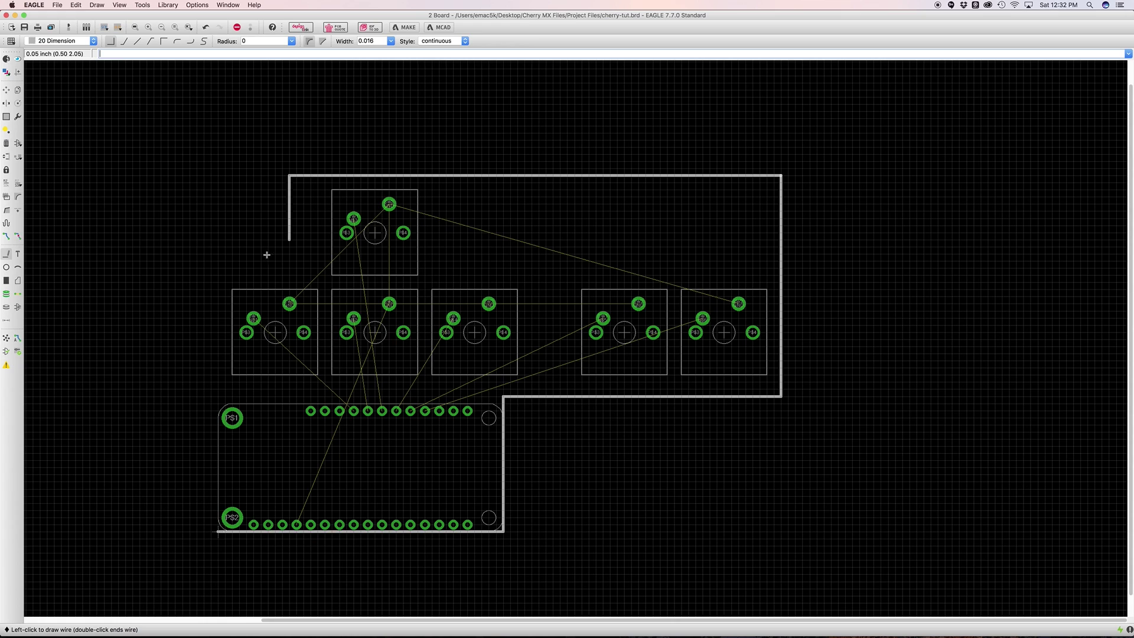
pyautogui.click(217, 531)
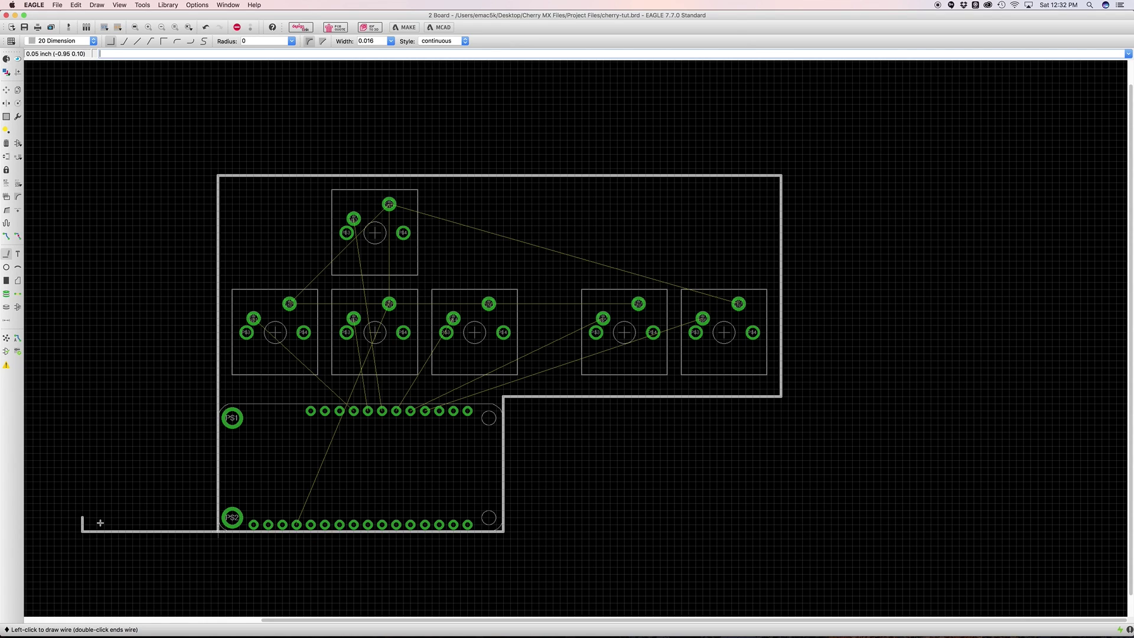
pyautogui.press('Escape')
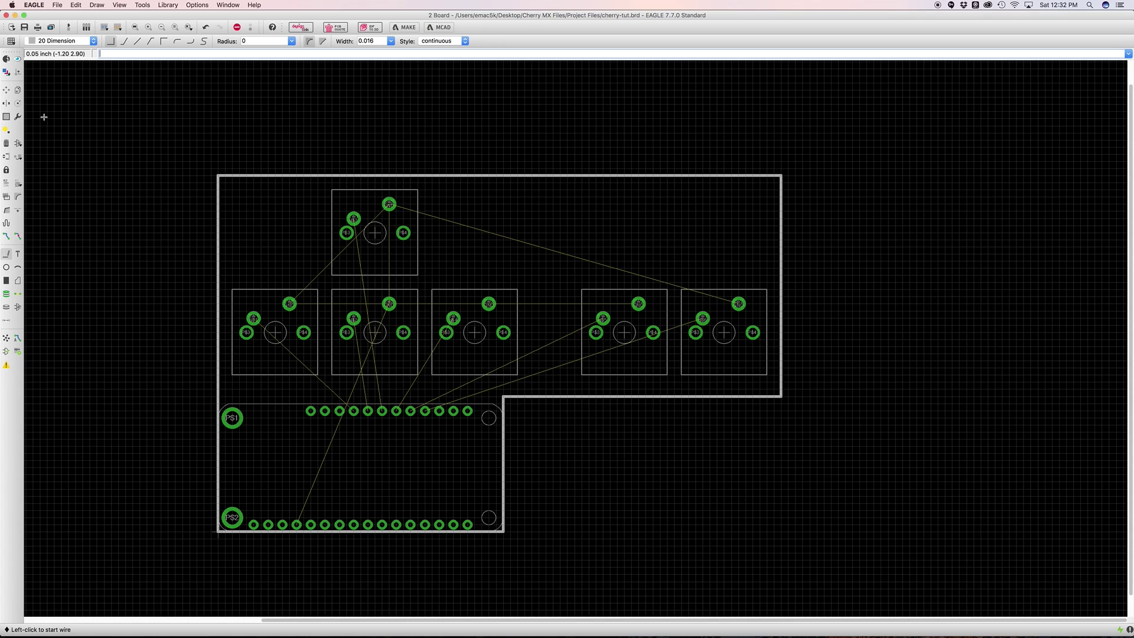
# - Pick up and put back the outline's upper-right corner and top edge, and lower the edge under KEY_Z and KEY_X to the FeatherWing's top edge
pyautogui.click(6, 90)
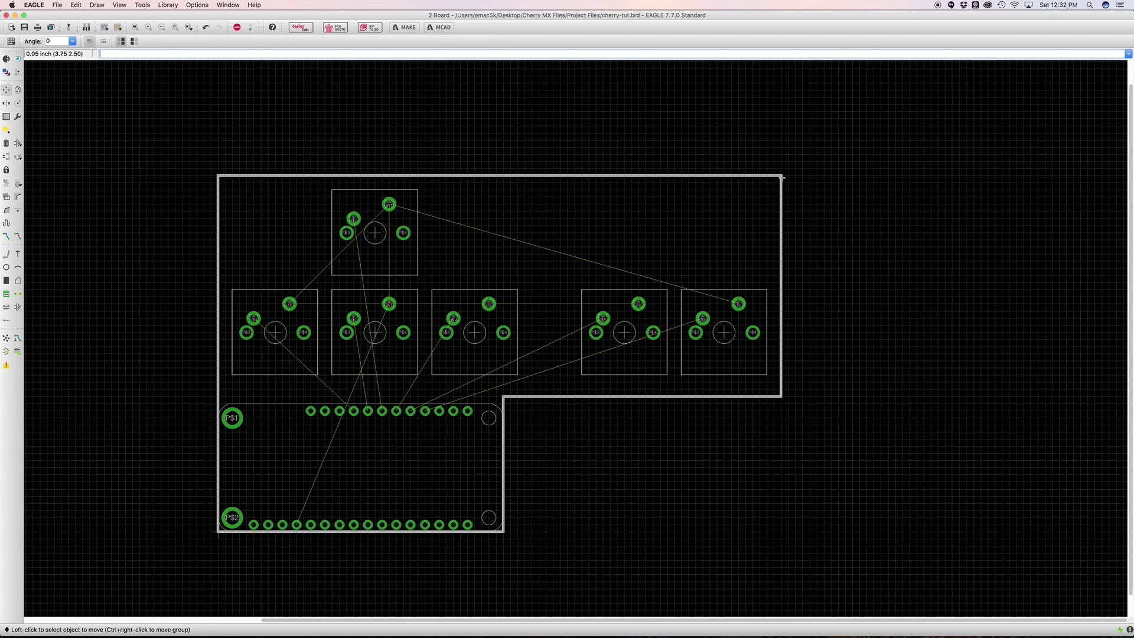
pyautogui.click(776, 178)
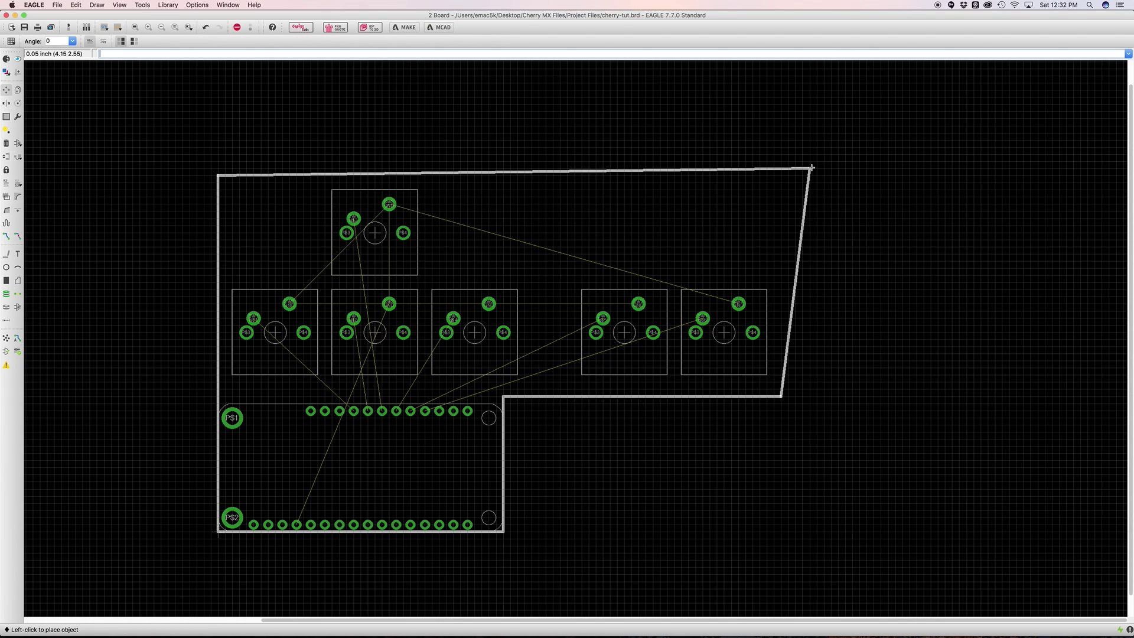
pyautogui.click(781, 176)
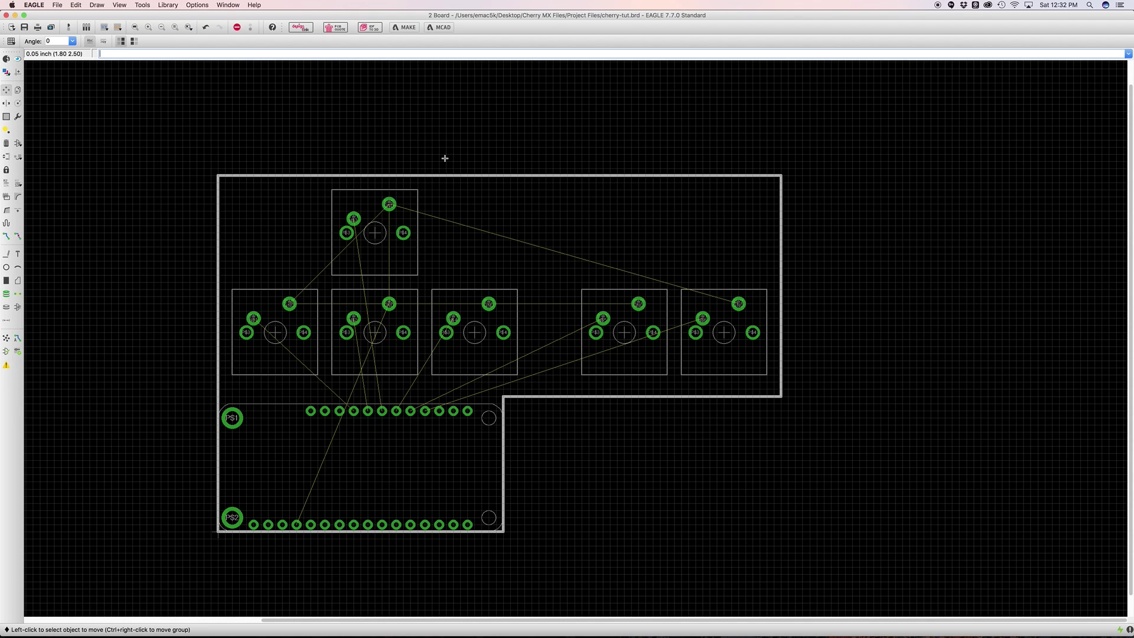
pyautogui.click(494, 176)
pyautogui.click(496, 176)
pyautogui.click(651, 399)
pyautogui.click(653, 404)
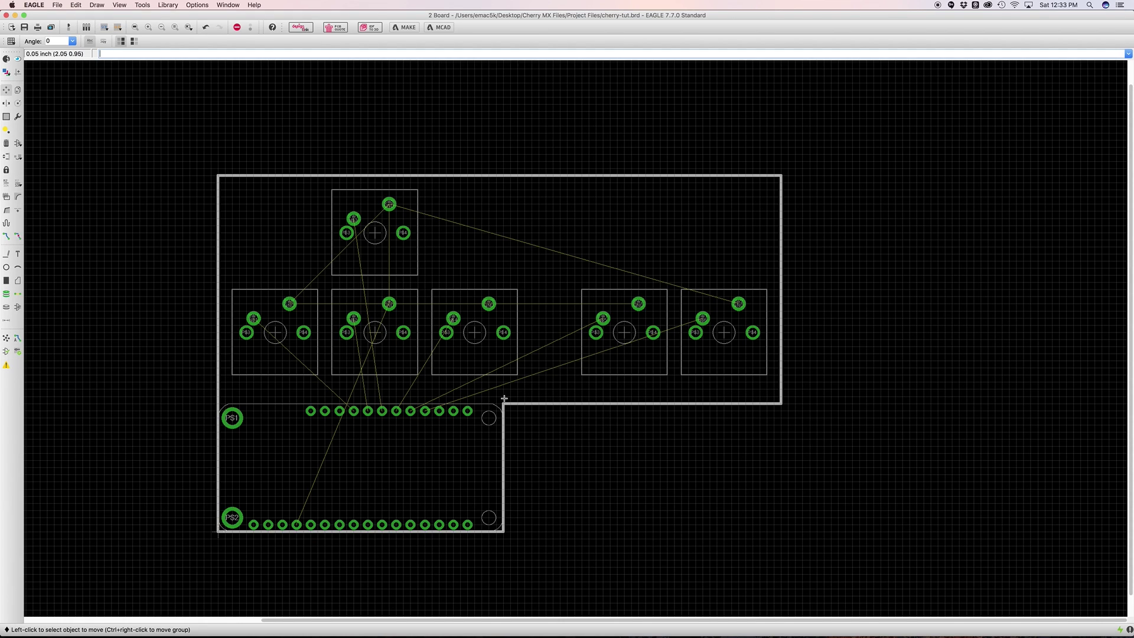
# - Save the board file with its reshaped L-shaped outline
pyautogui.scroll(-1, 312, 261)
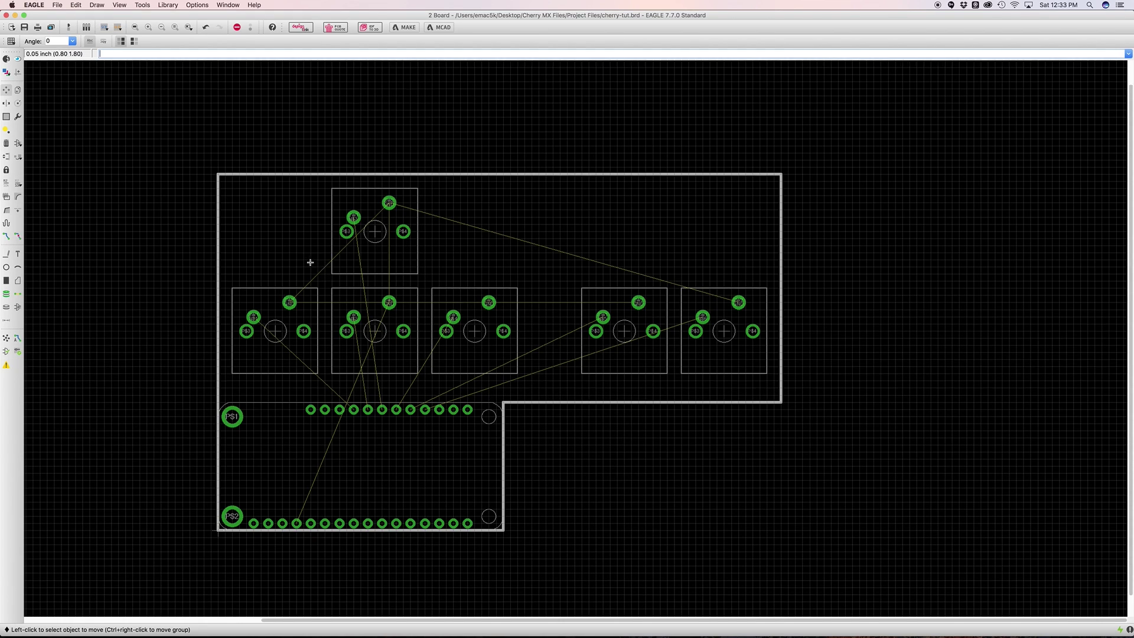
pyautogui.hscroll(1, 304, 271)
pyautogui.scroll(1, 305, 272)
pyautogui.hscroll(1, 304, 271)
pyautogui.press('super+s')
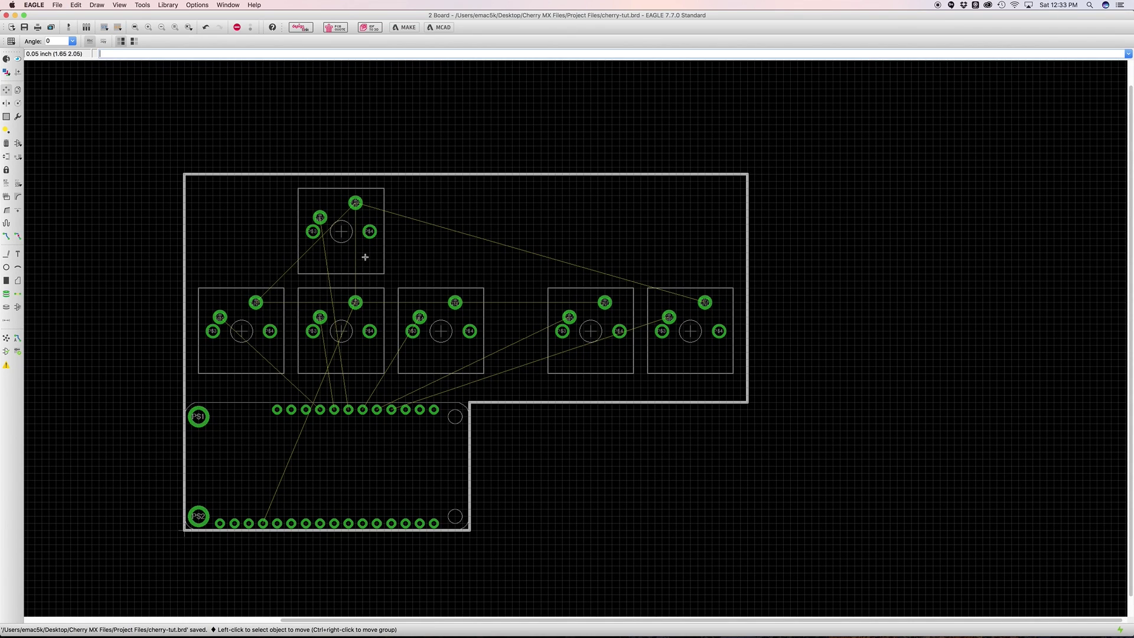
pyautogui.scroll(-1, 300, 258)
pyautogui.hscroll(-1, 300, 259)
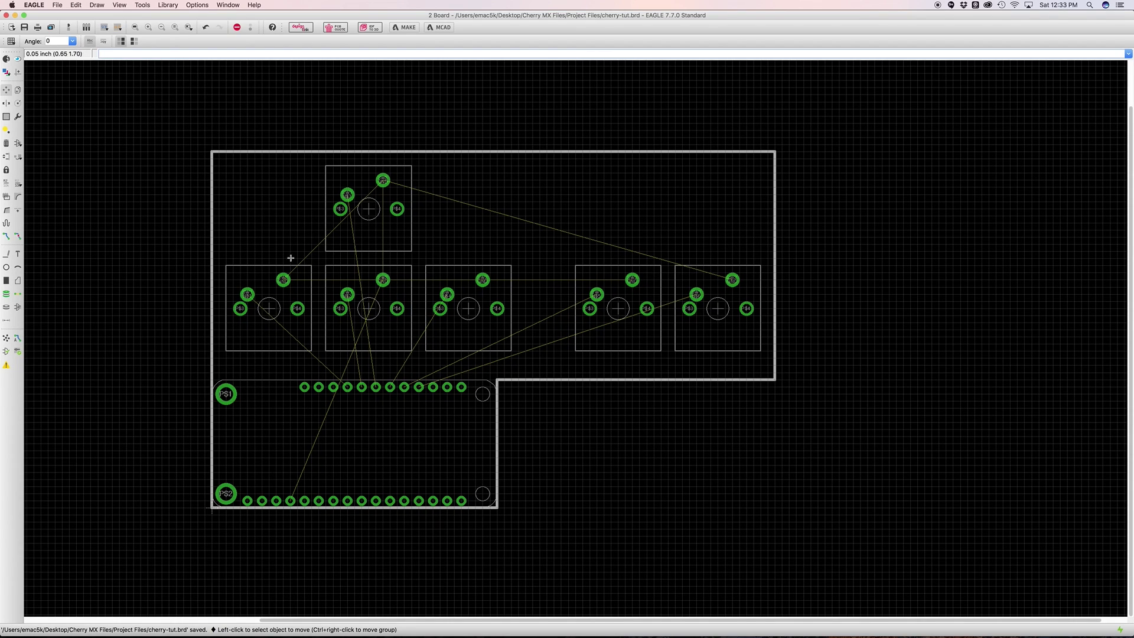
# - Set up the Route tool with a trace width of 0.024 on layer 16 Bottom
pyautogui.click(6, 236)
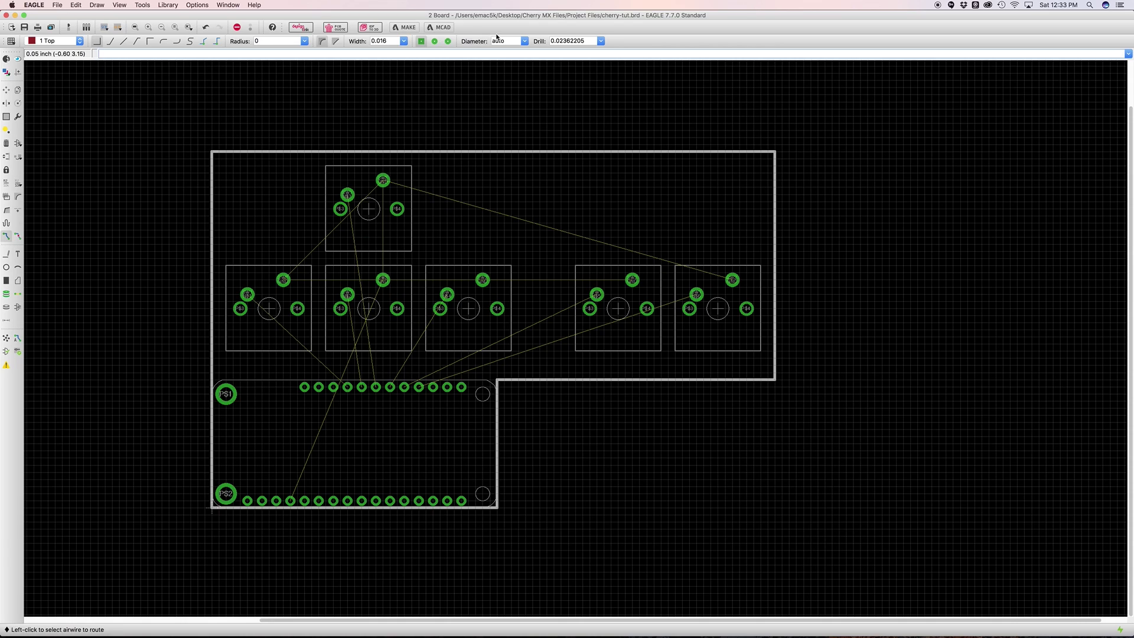
pyautogui.click(404, 41)
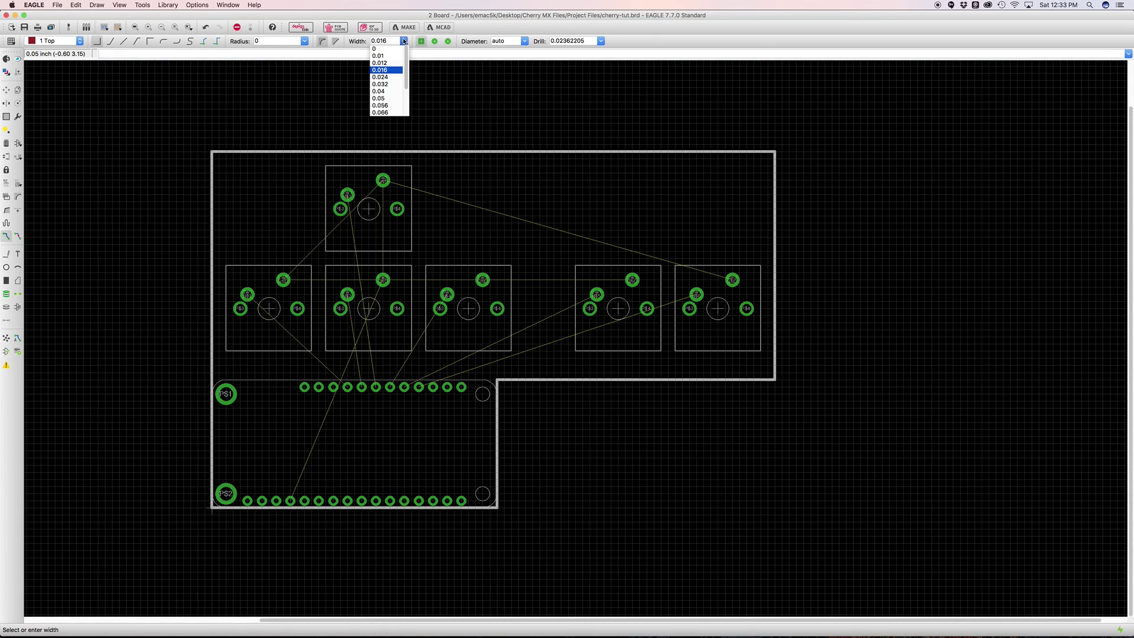
pyautogui.click(381, 77)
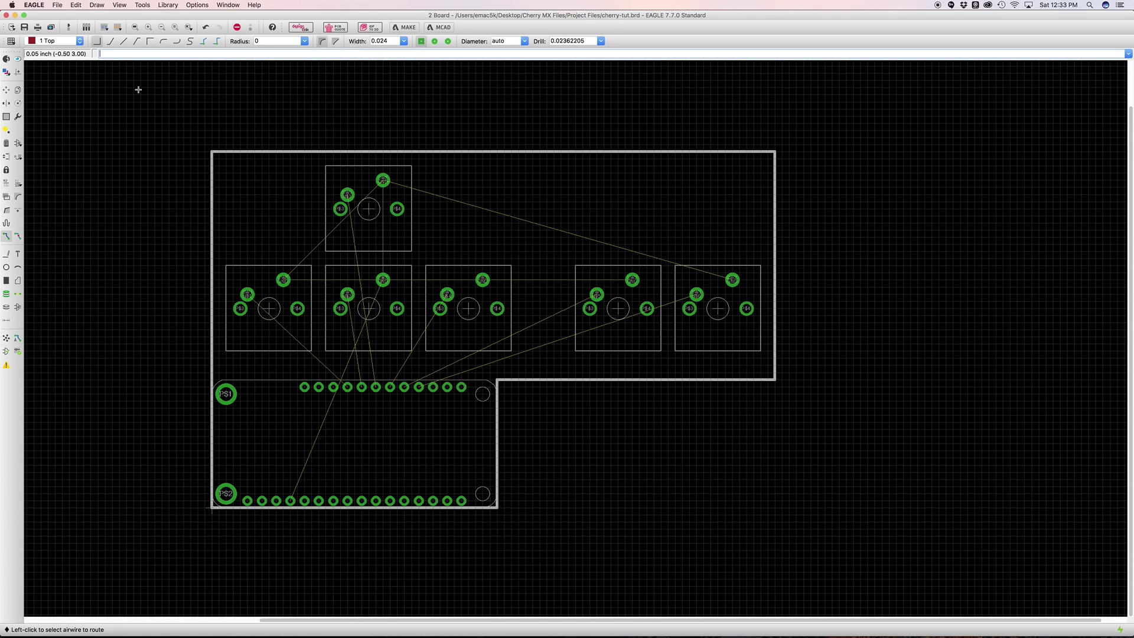
pyautogui.click(81, 41)
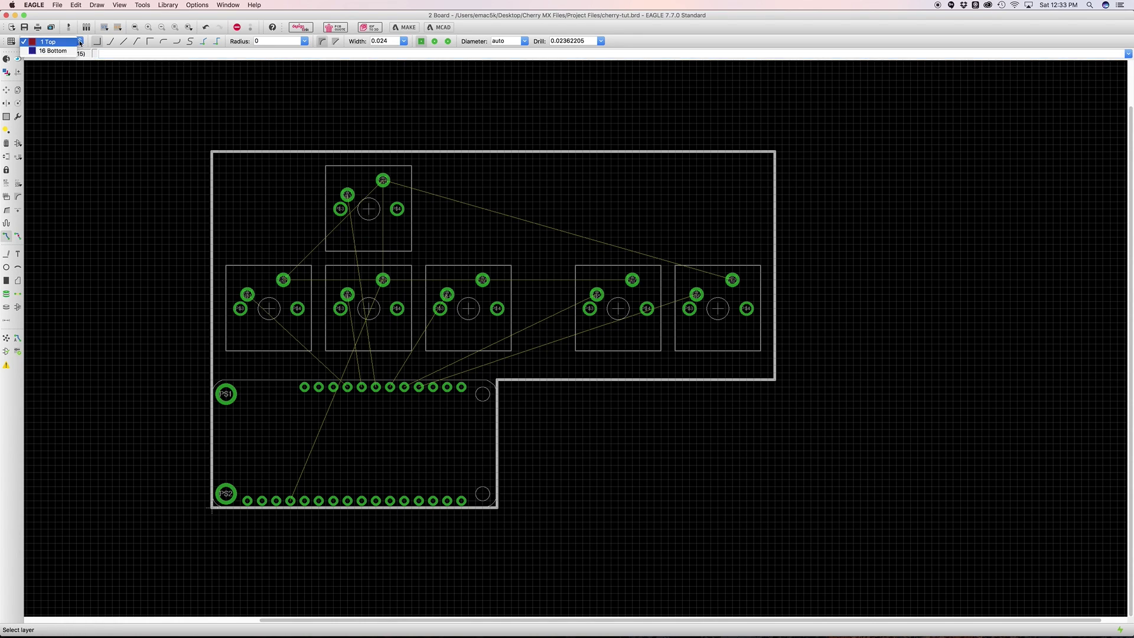
pyautogui.click(61, 51)
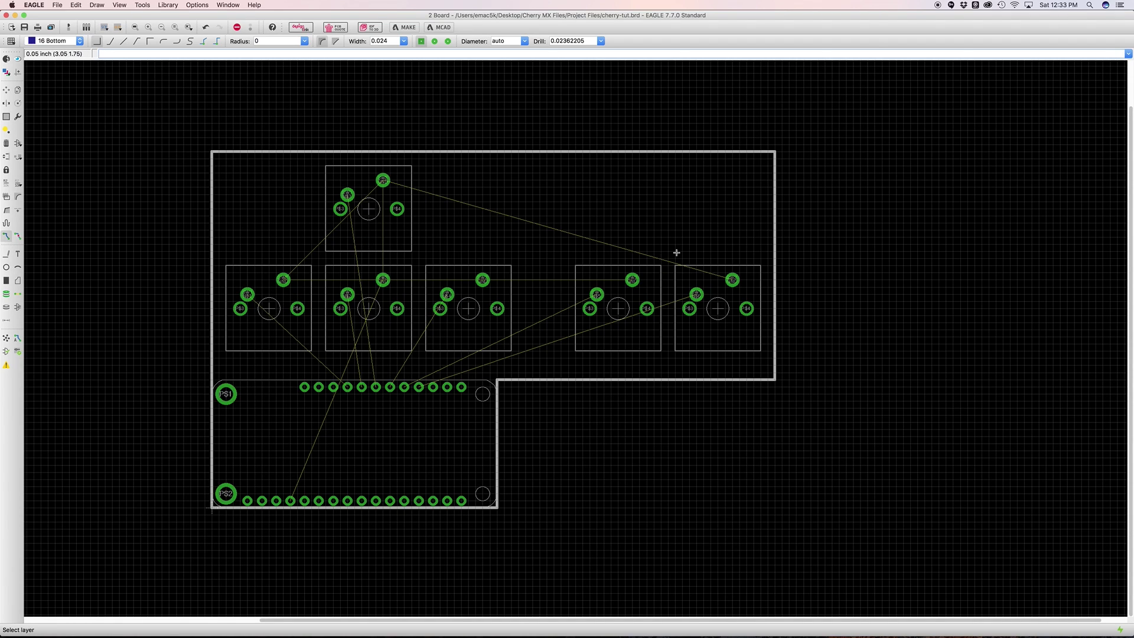
# - Examine the airwires running from the switch pads to the FeatherWing's two pin rows
pyautogui.scroll(3, 359, 277)
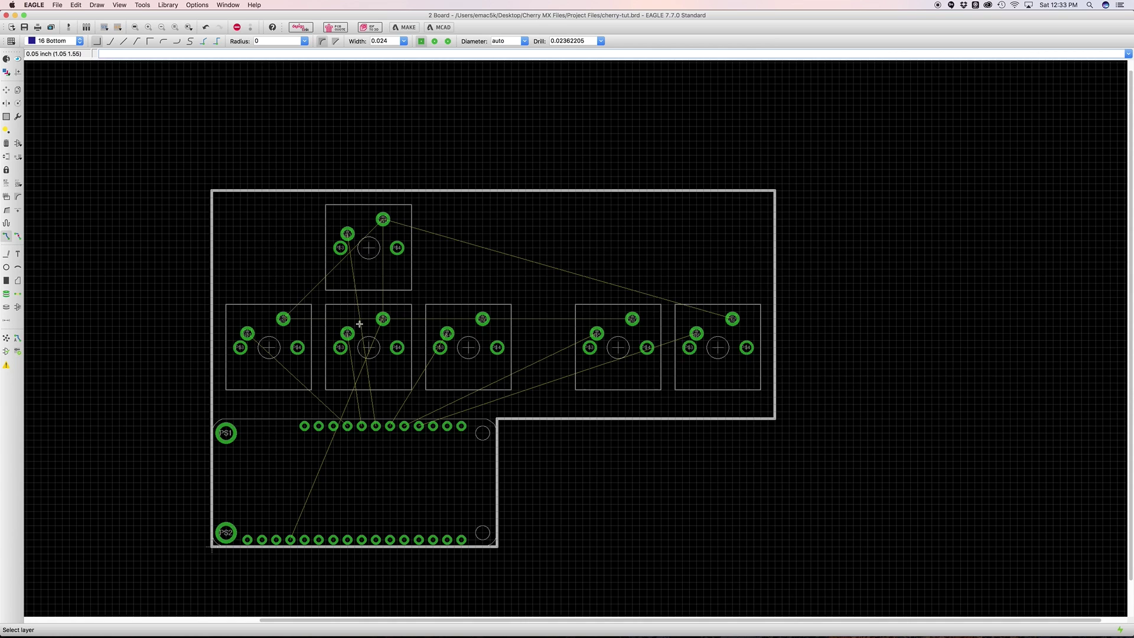
pyautogui.scroll(5, 358, 322)
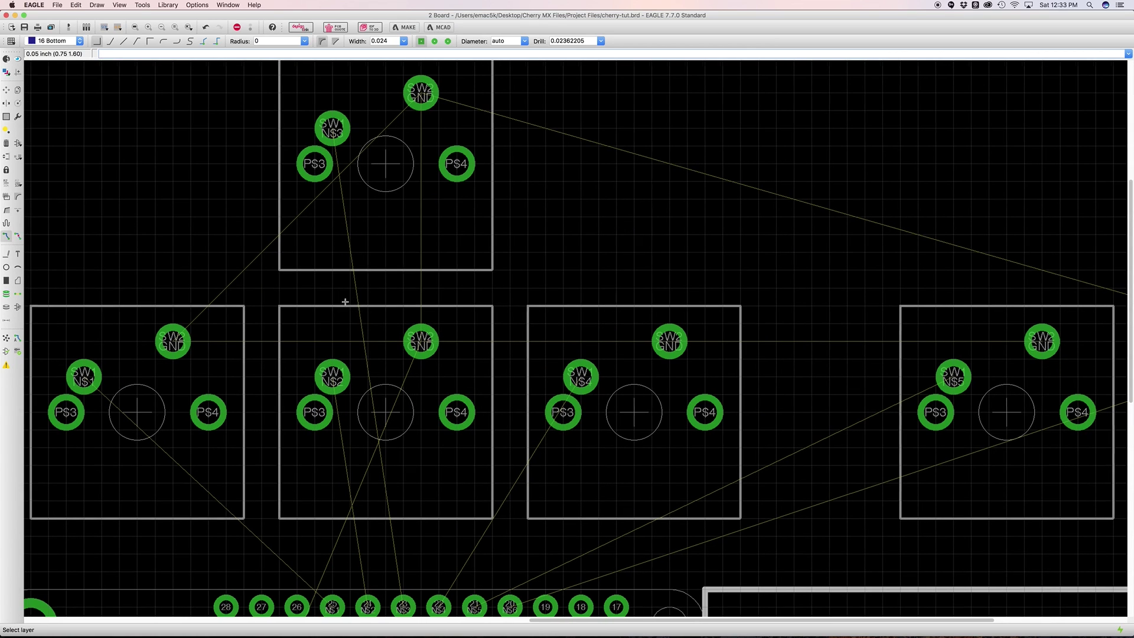
pyautogui.hscroll(-3, 358, 319)
pyautogui.scroll(-2, 358, 319)
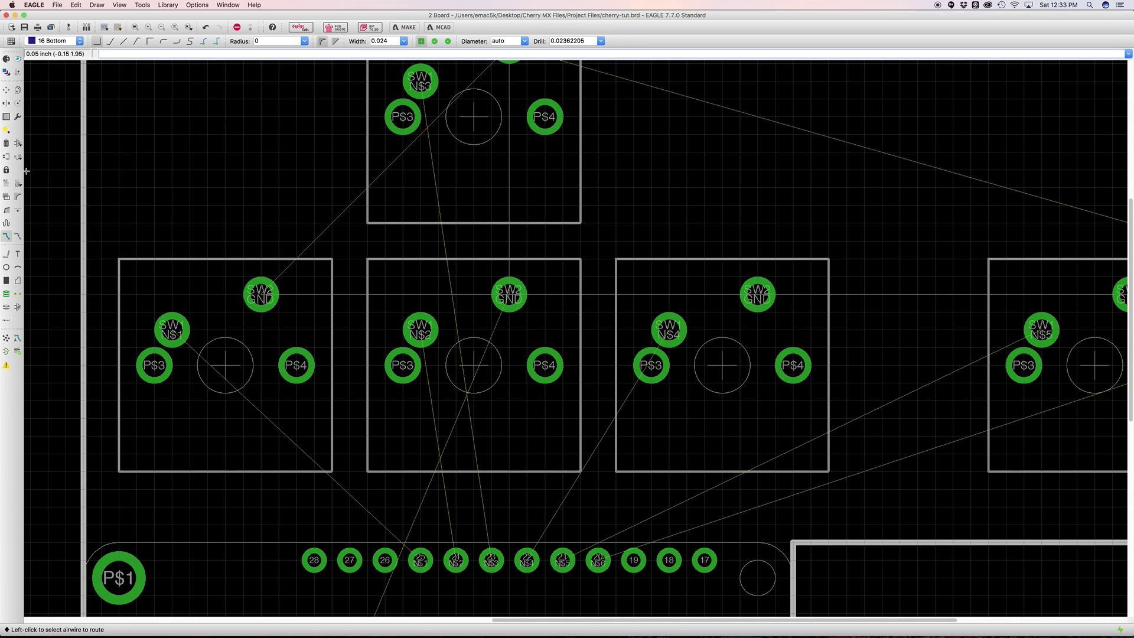
pyautogui.scroll(-2, 345, 410)
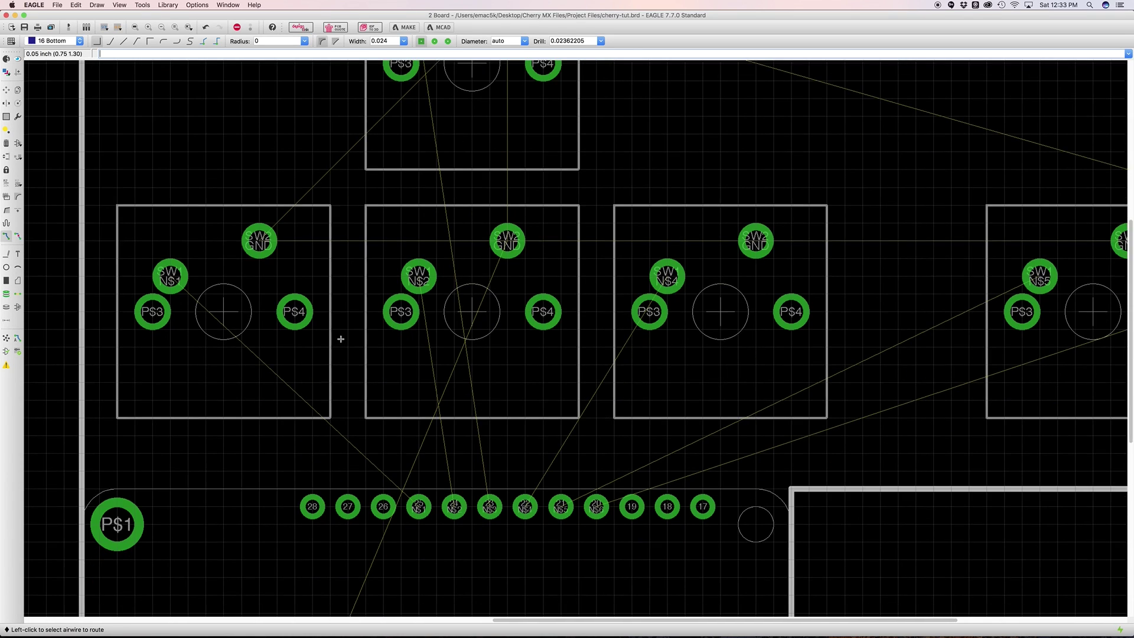
pyautogui.scroll(-10, 318, 393)
pyautogui.scroll(-1, 260, 498)
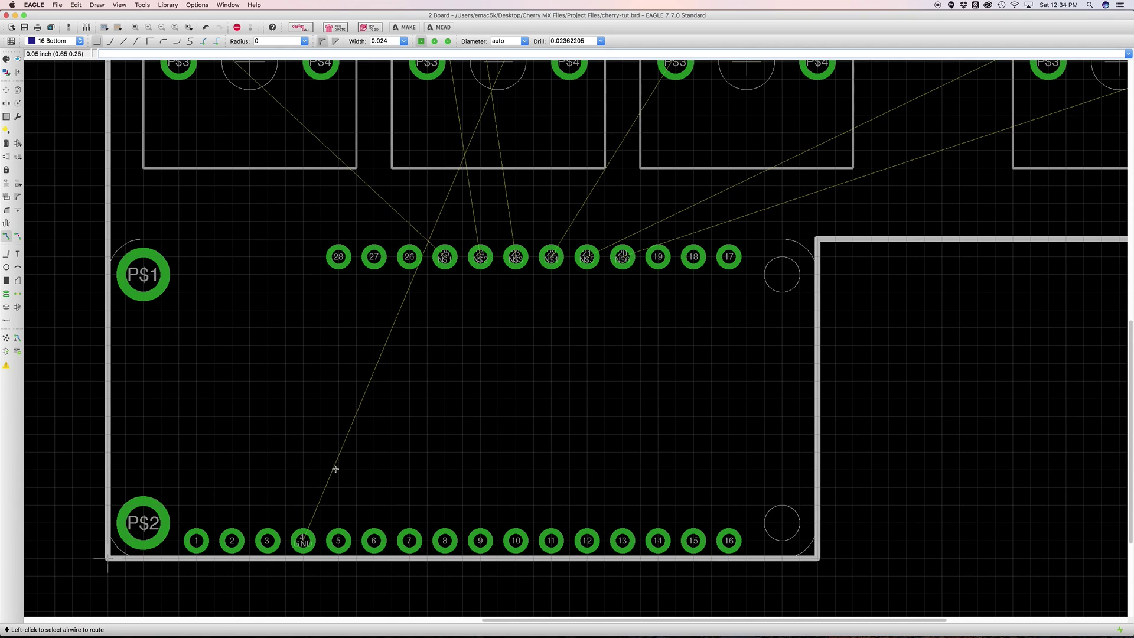
pyautogui.scroll(7, 460, 214)
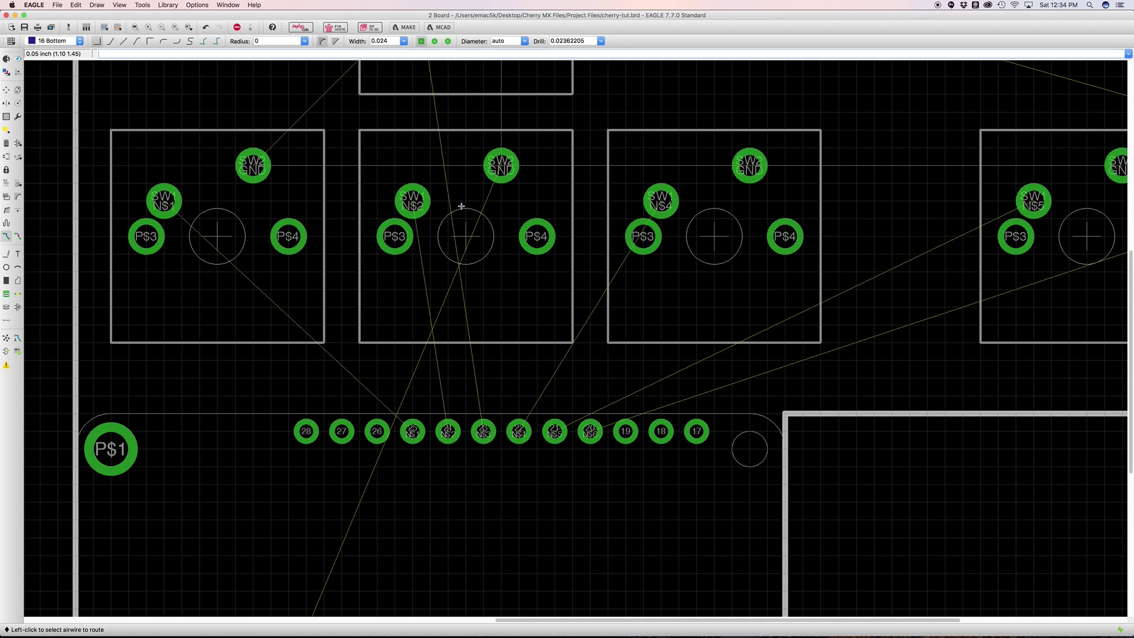
pyautogui.scroll(5, 599, 272)
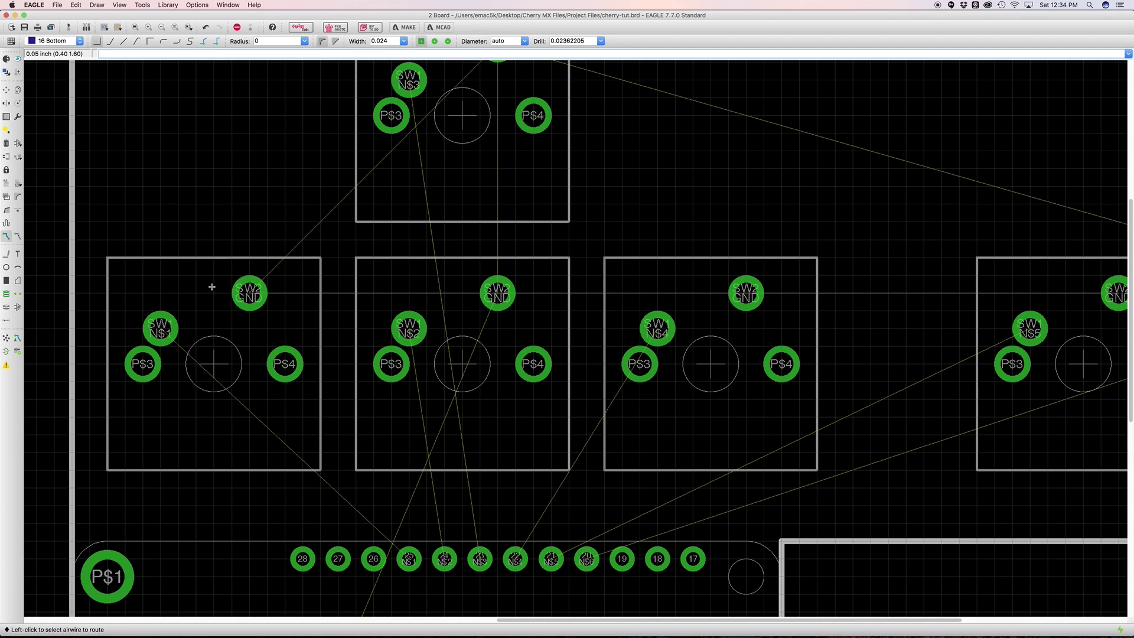
# - Route a straight GND trace on the bottom layer between the SW2 pads of the N$1 and N$2 switches
pyautogui.click(247, 288)
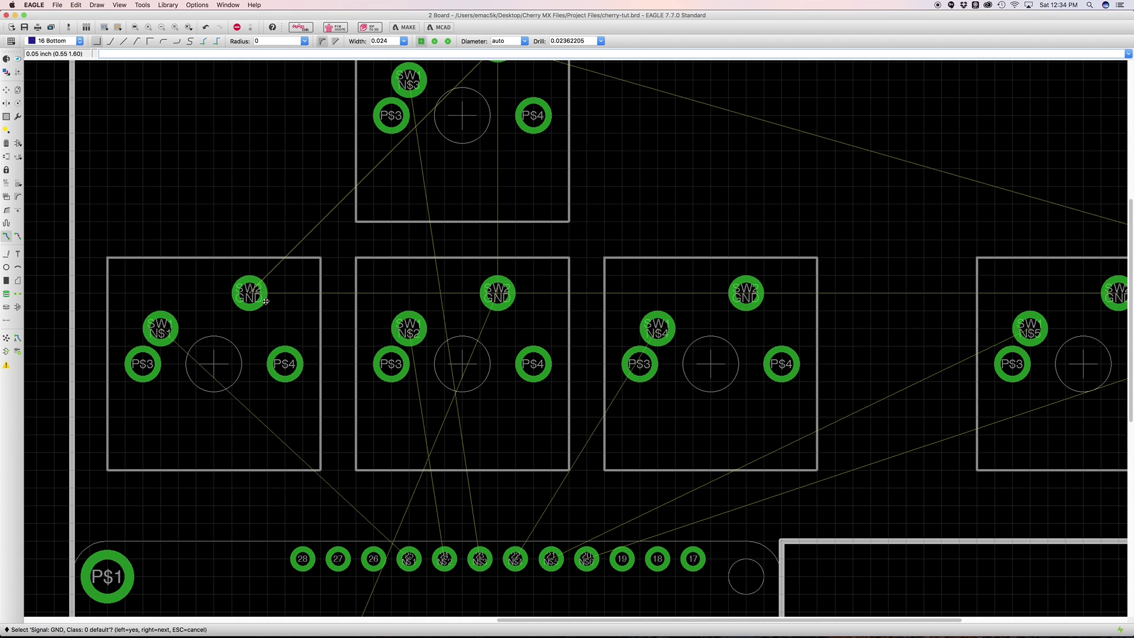
pyautogui.click(248, 293)
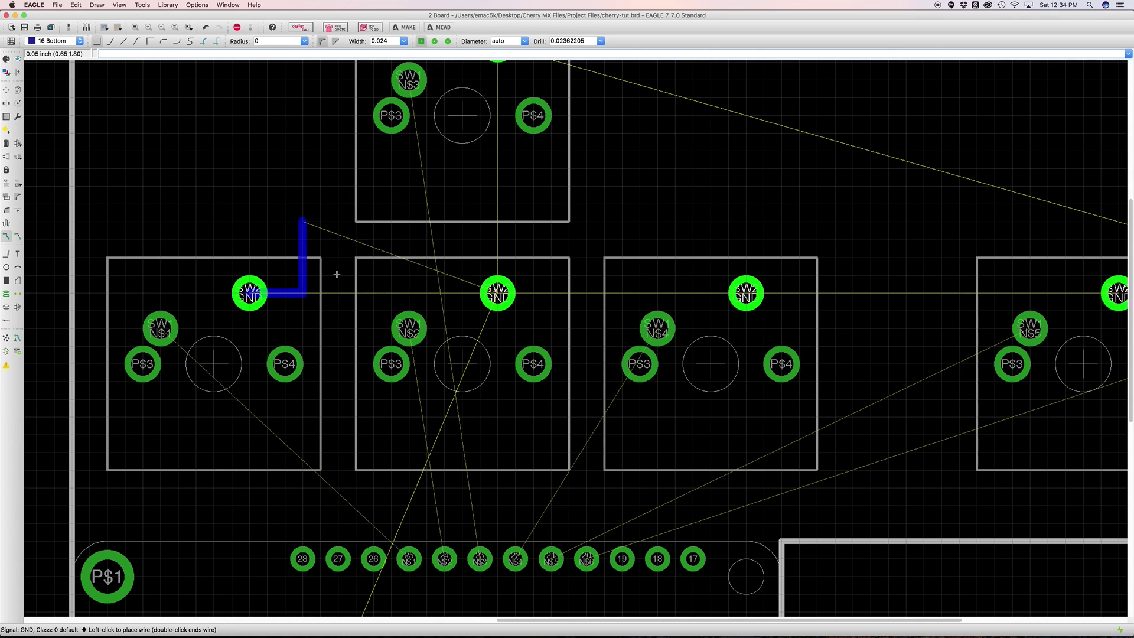
pyautogui.rightClick(201, 162)
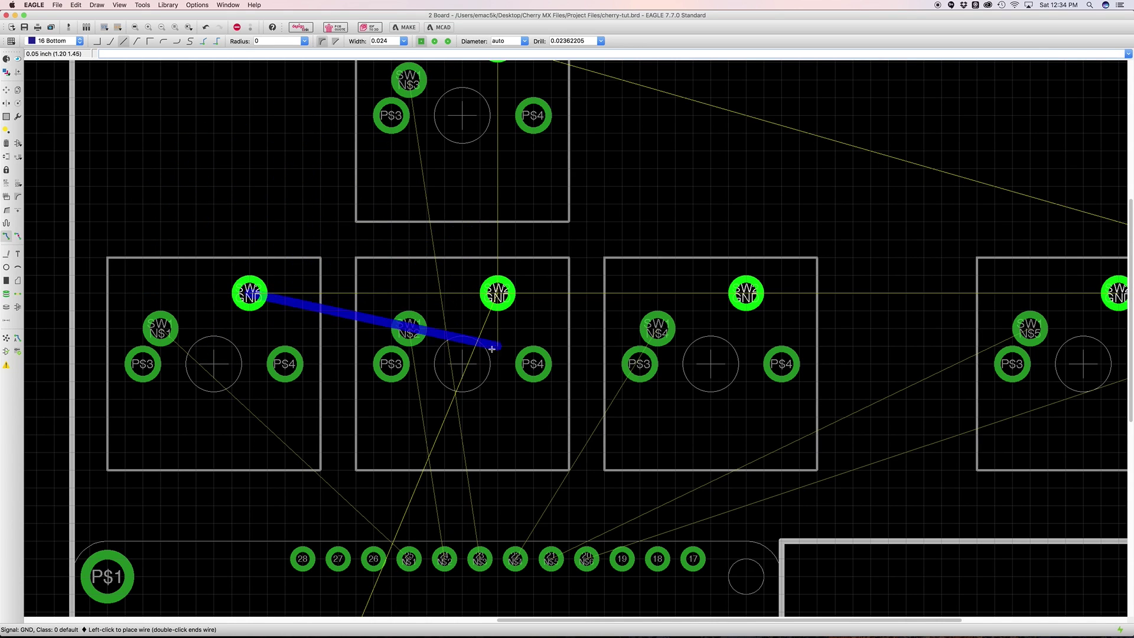
pyautogui.click(496, 292)
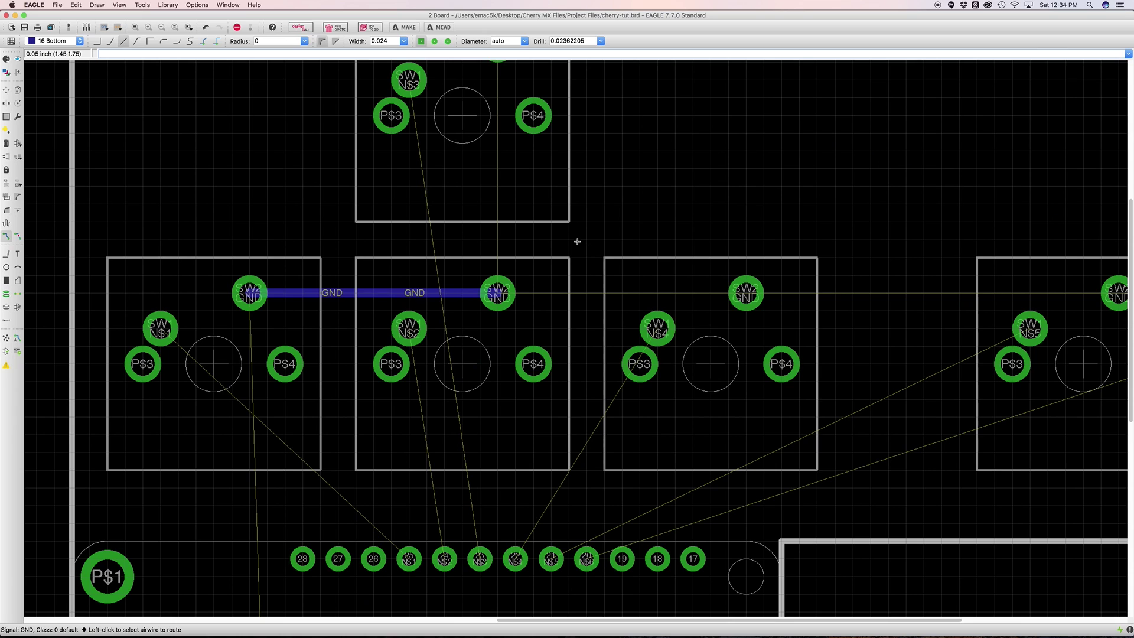
# - Route GND traces from the N$2 switch's SW2 pad up to the N$3 switch and across to the N$4 switch
pyautogui.scroll(3, 547, 227)
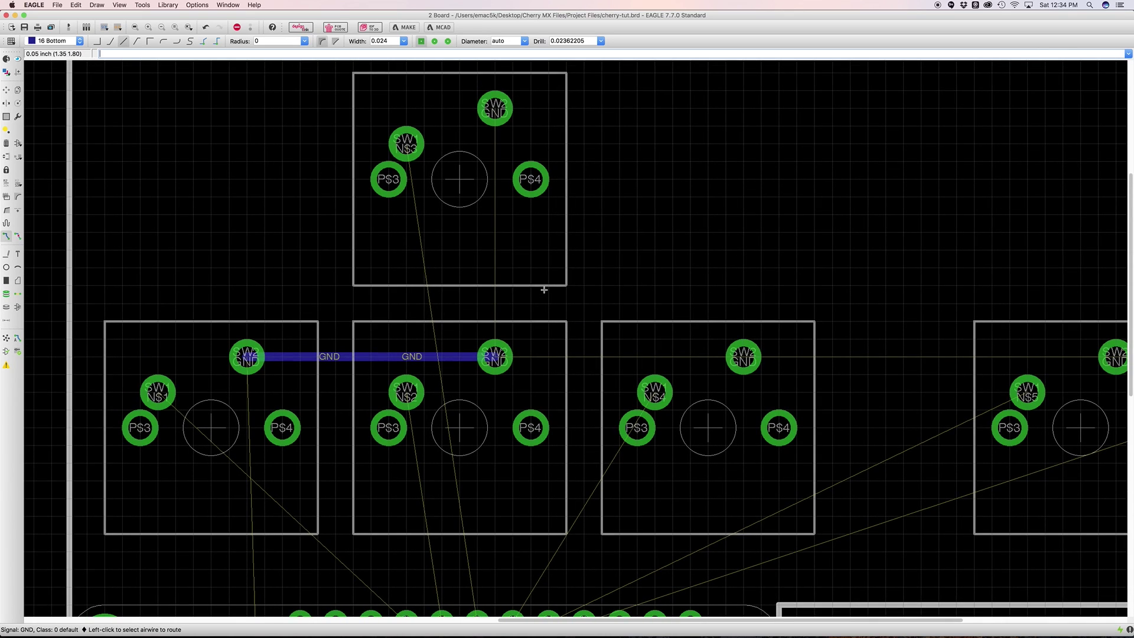
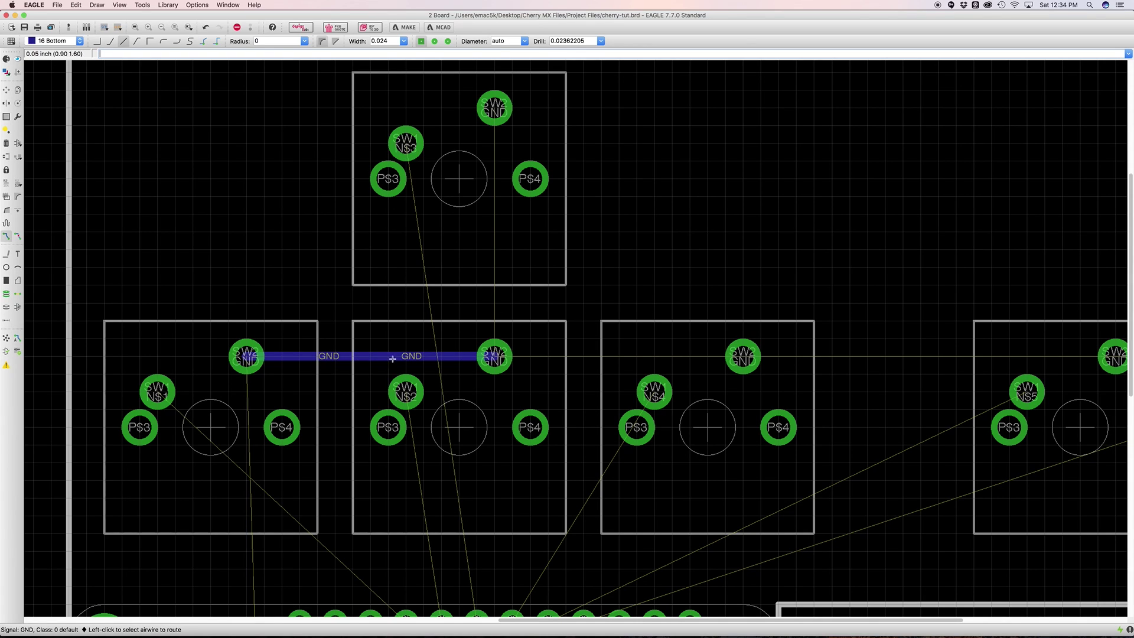
pyautogui.click(495, 353)
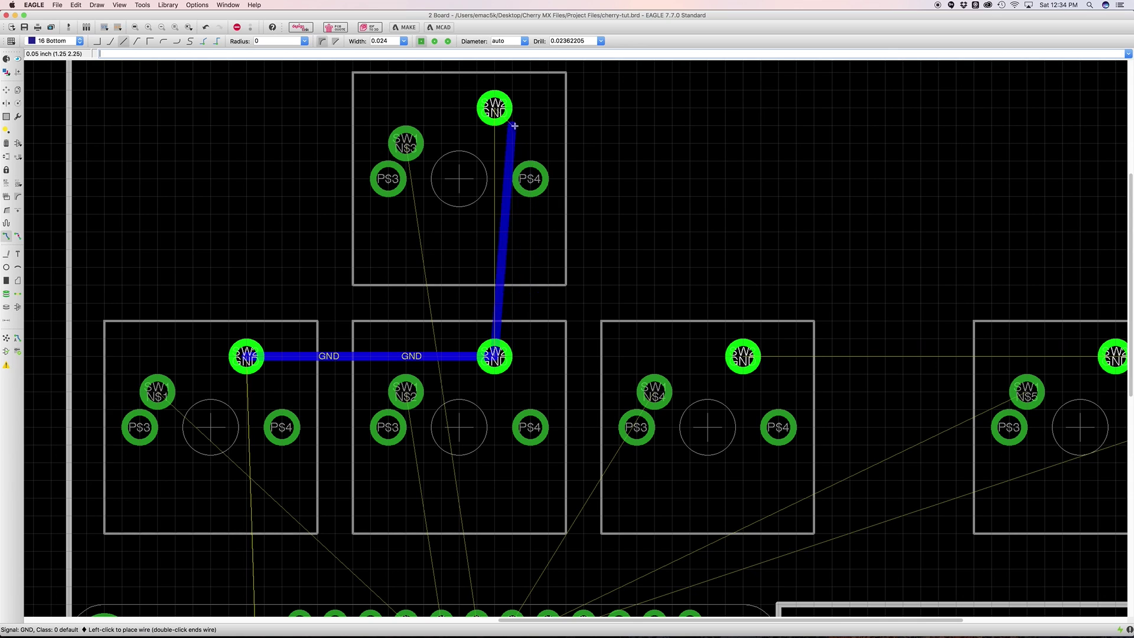
pyautogui.click(494, 109)
pyautogui.click(483, 355)
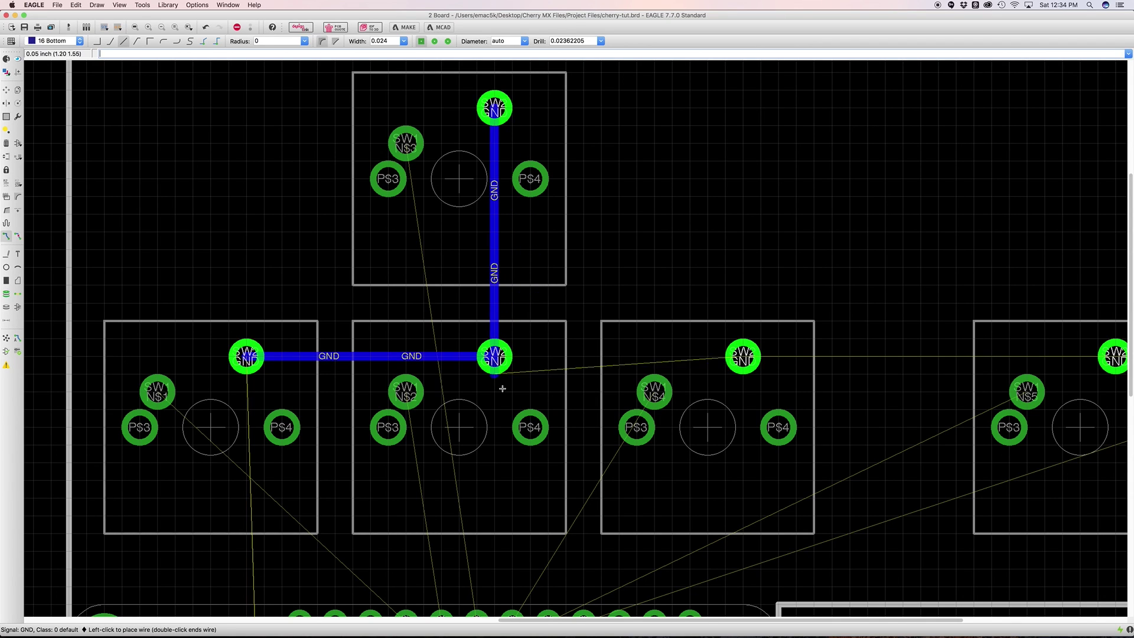
pyautogui.click(742, 356)
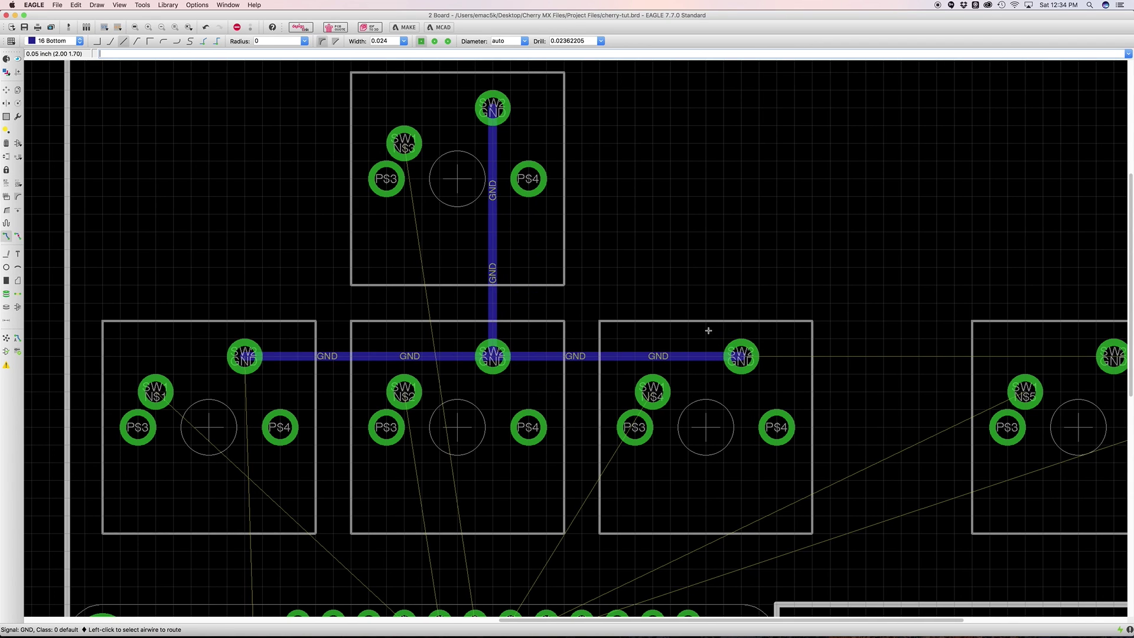
# - Extend the GND trace from the N$4 switch's SW2 pad through the N$5 switch to the N$6 switch
pyautogui.hscroll(10, 721, 329)
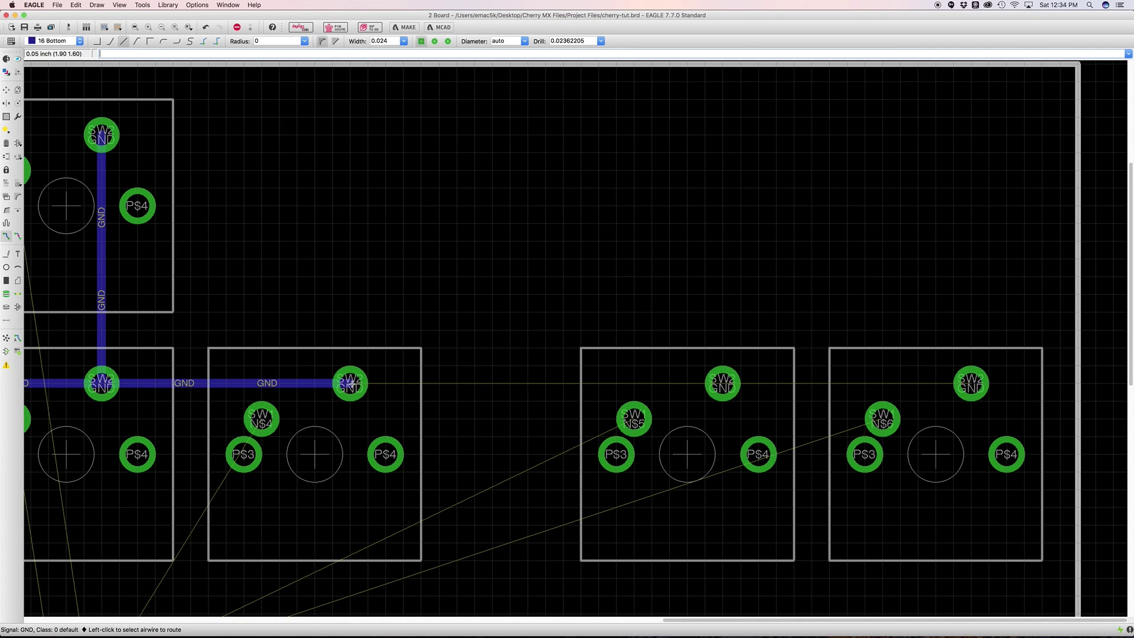
pyautogui.click(350, 383)
pyautogui.click(729, 384)
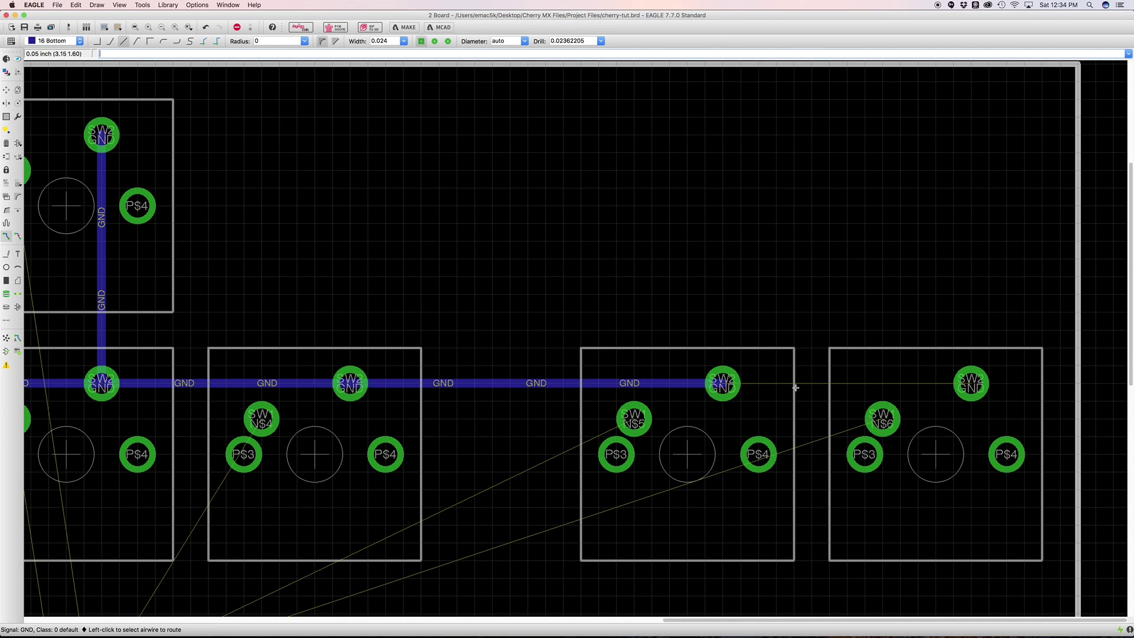
pyautogui.click(722, 382)
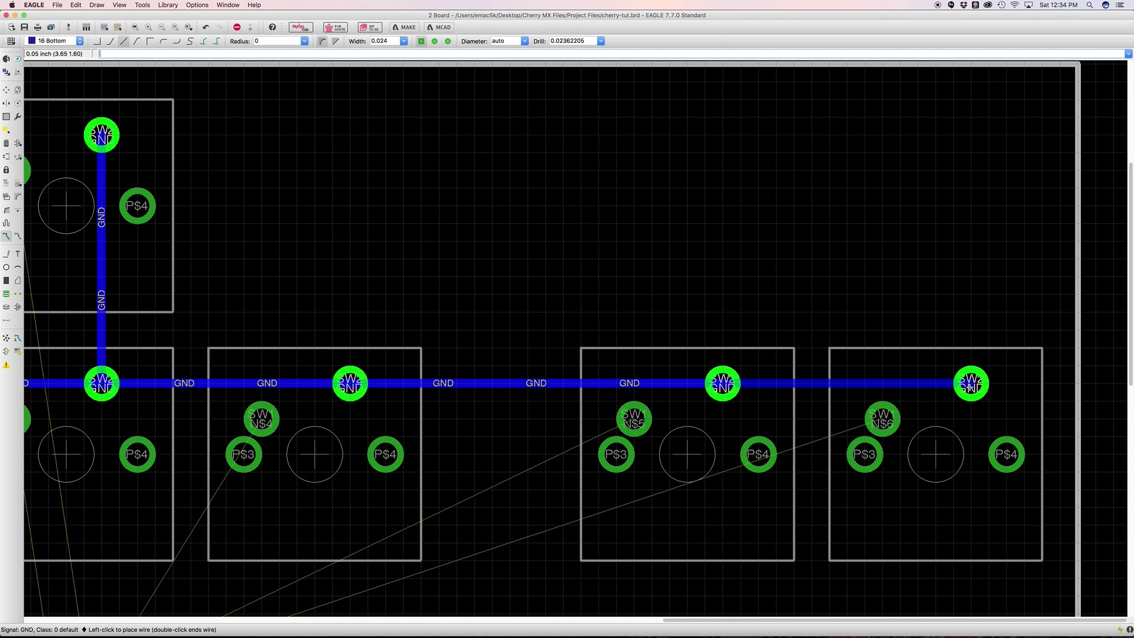
pyautogui.click(971, 384)
# - Route a straight GND trace from the N$1 switch's SW2 pad down to the FeatherWing's GND pin 4
pyautogui.hscroll(-14, 620, 322)
pyautogui.scroll(-2, 620, 322)
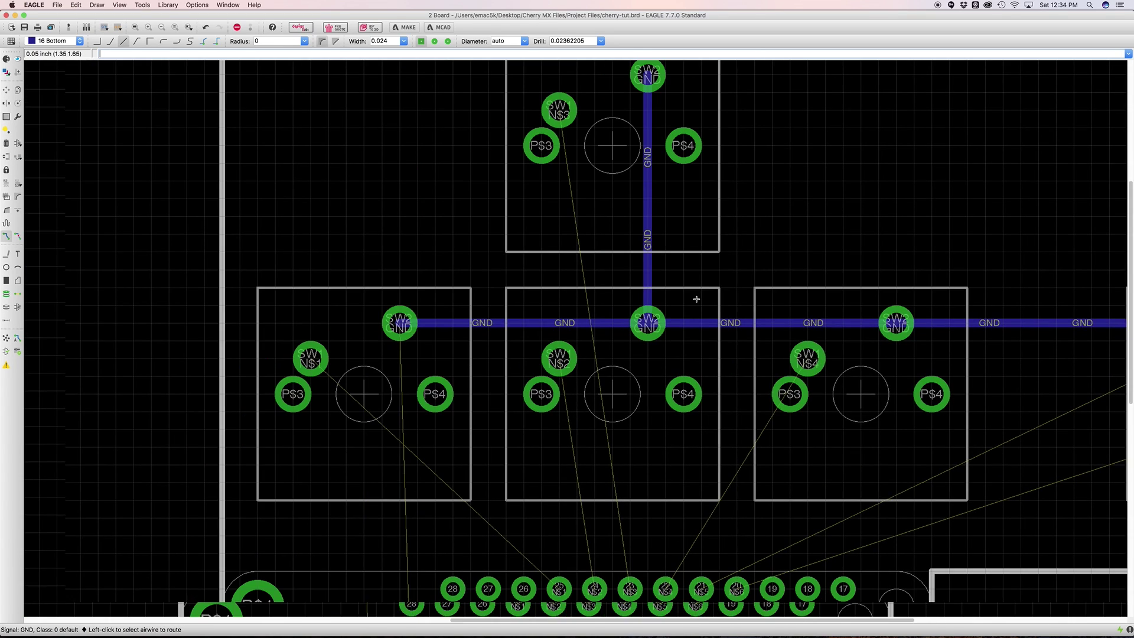
pyautogui.scroll(-6, 575, 315)
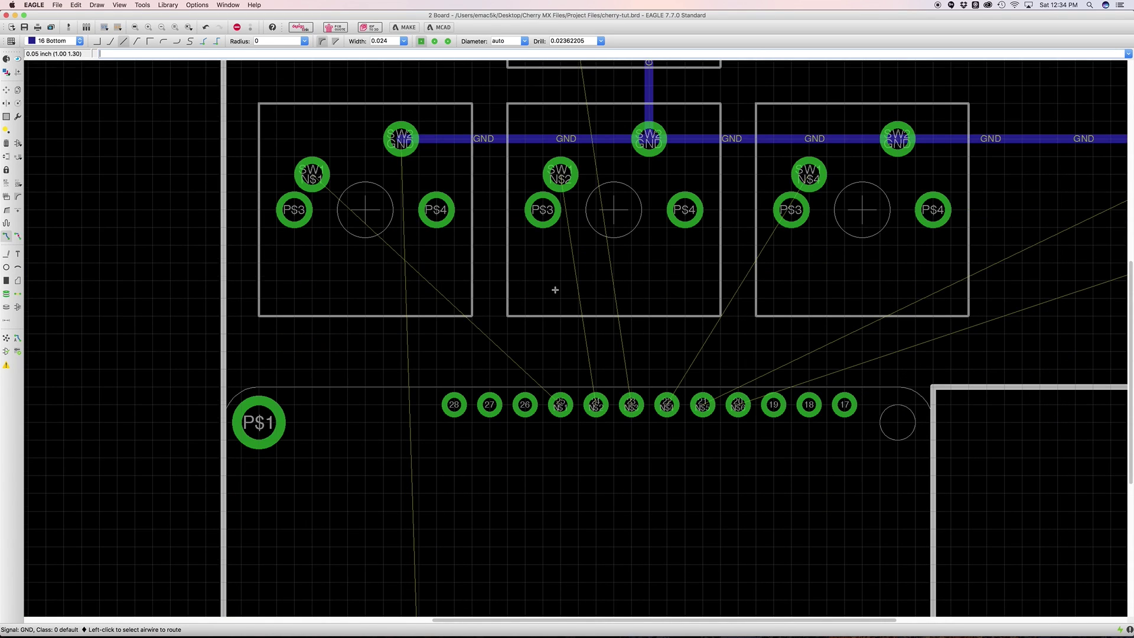
pyautogui.scroll(-3, 509, 321)
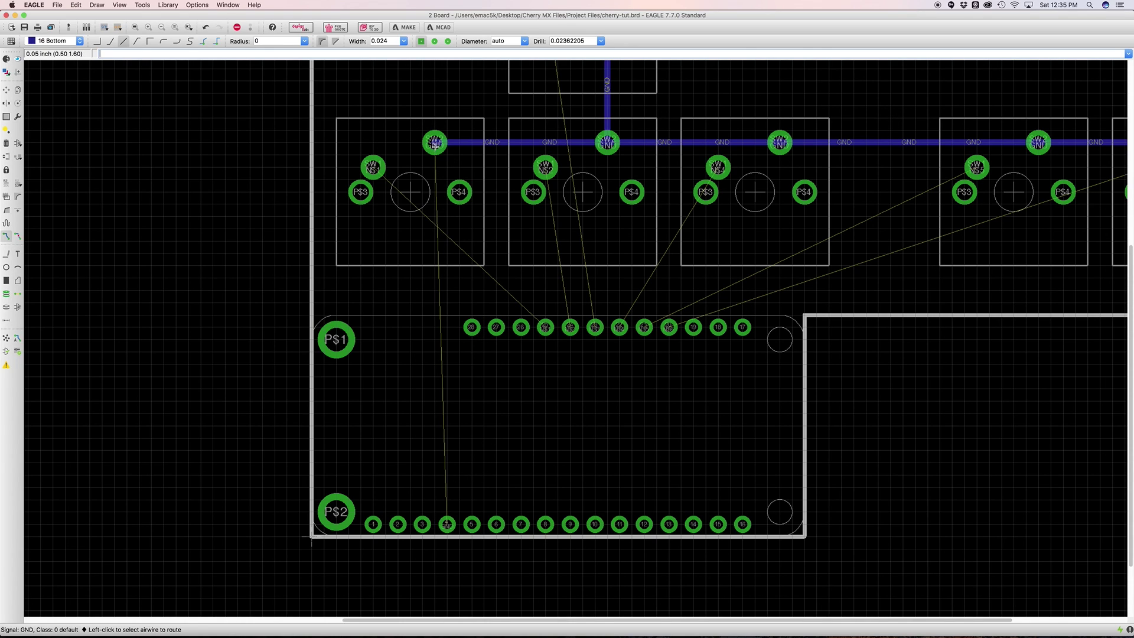
pyautogui.click(435, 146)
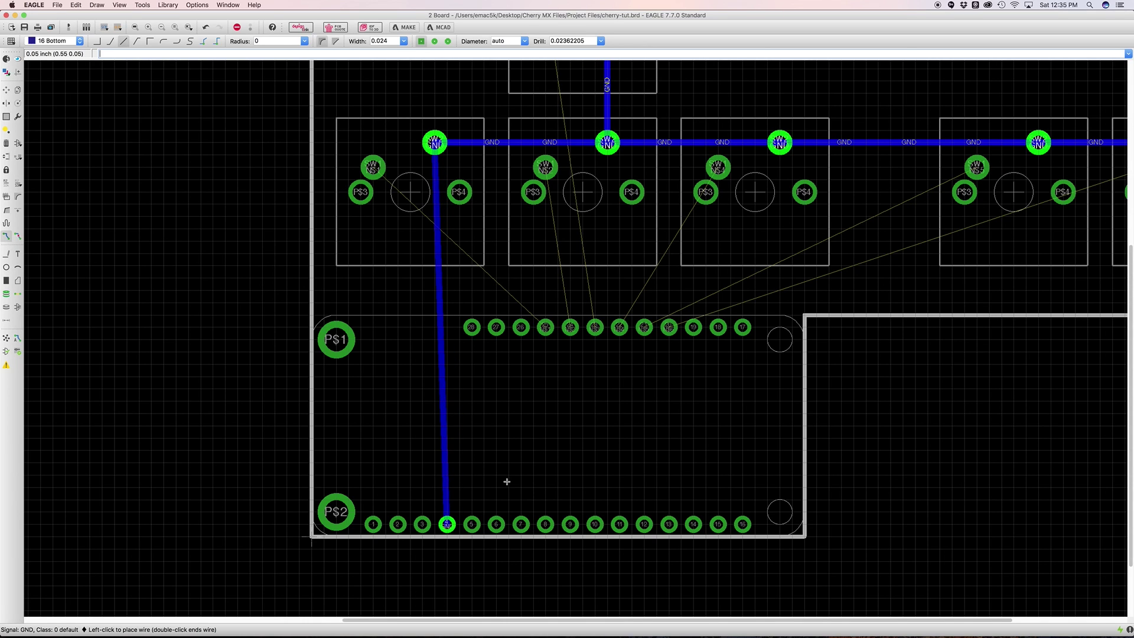
pyautogui.click(489, 490)
# - Examine the routed GND traces and the remaining signal airwires between the switches and the FeatherWing
pyautogui.scroll(3, 511, 321)
pyautogui.hscroll(3, 511, 321)
pyautogui.hscroll(5, 492, 351)
pyautogui.scroll(3, 492, 351)
pyautogui.scroll(-2, 413, 330)
pyautogui.hscroll(-5, 413, 302)
pyautogui.scroll(-2, 413, 302)
pyautogui.scroll(2, 446, 366)
pyautogui.hscroll(-1, 447, 374)
pyautogui.scroll(-1, 303, 312)
pyautogui.scroll(-1, 302, 312)
pyautogui.scroll(-1, 303, 310)
pyautogui.scroll(3, 301, 310)
pyautogui.scroll(1, 300, 310)
pyautogui.hscroll(-3, 300, 310)
pyautogui.scroll(-1, 300, 310)
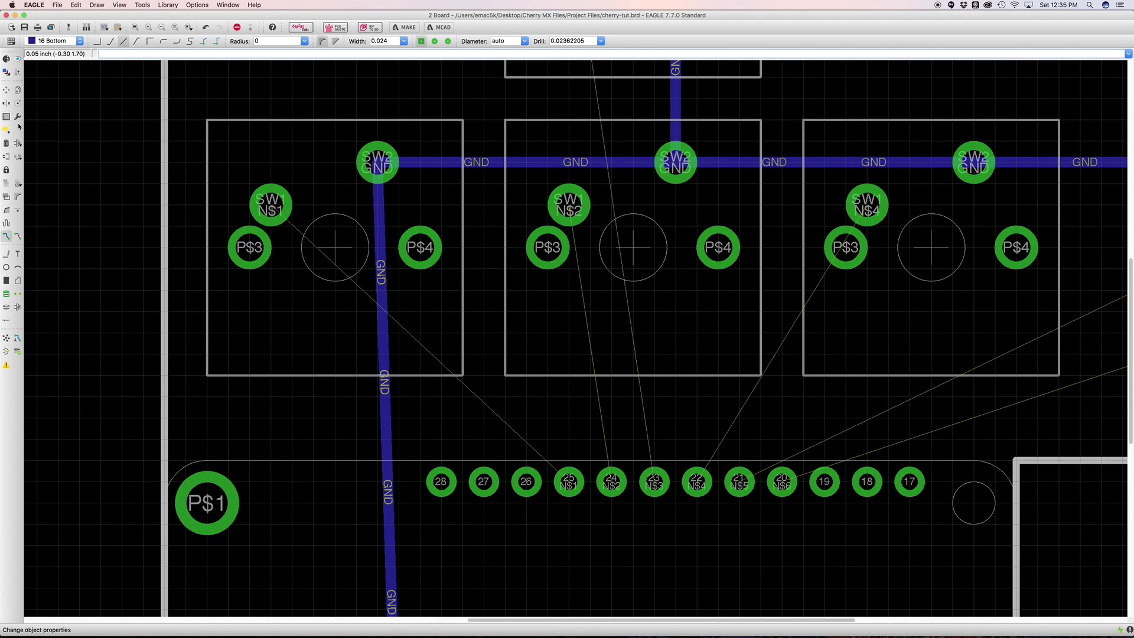
# - Try a straight bottom-layer N$1 trace from the switch's SW1 pad to FeatherWing pin 25 across the GND trace, and undo it
pyautogui.click(273, 202)
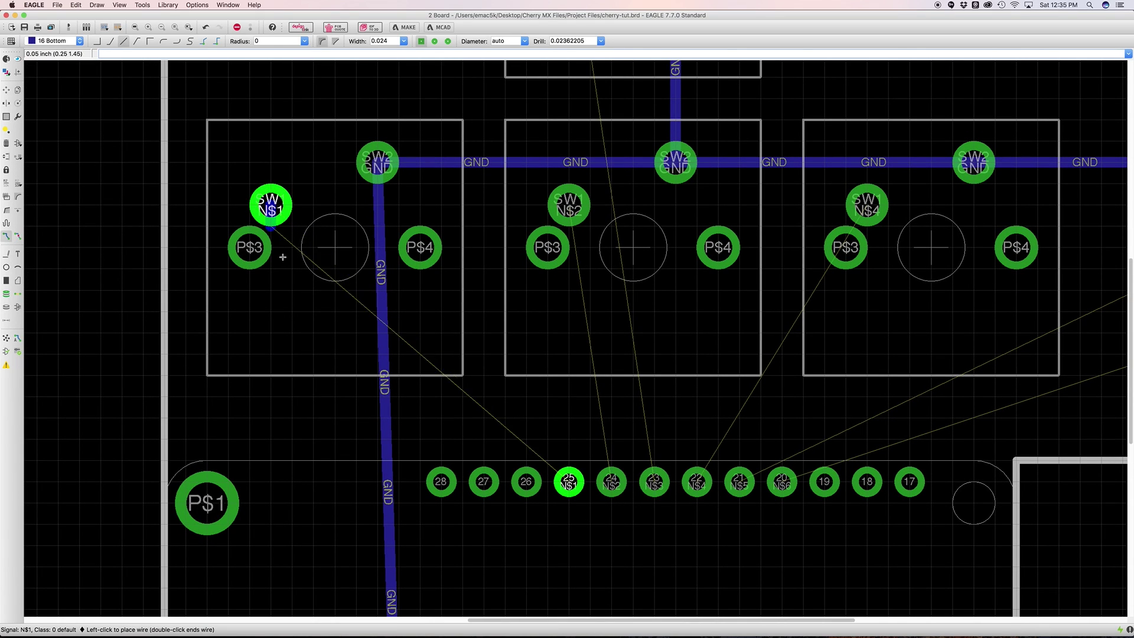
pyautogui.click(568, 481)
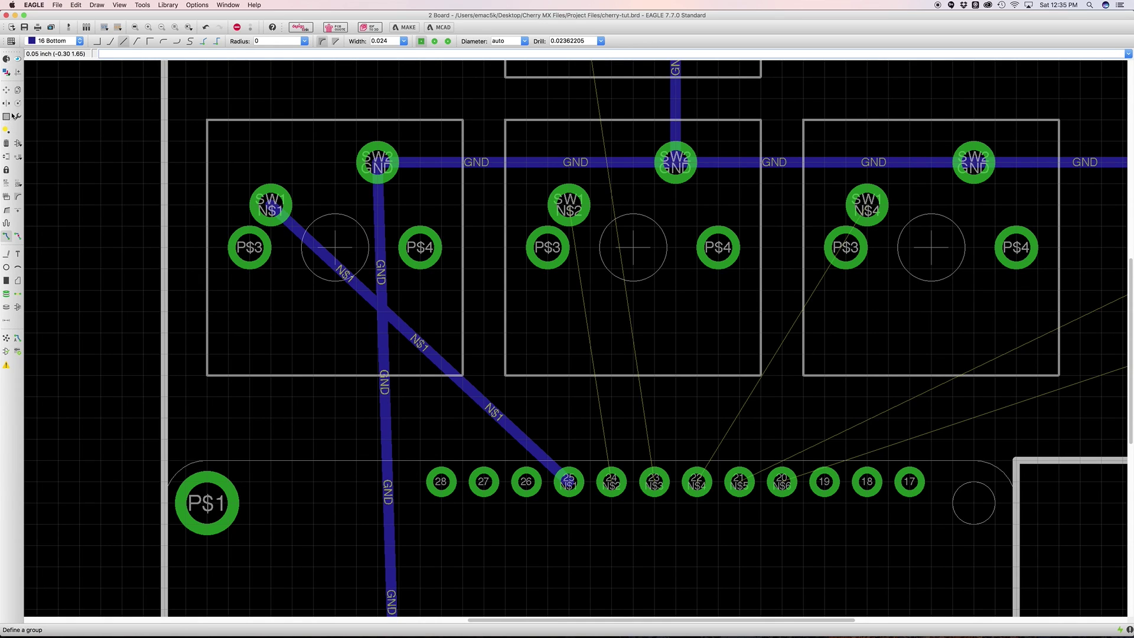
pyautogui.press('super+z')
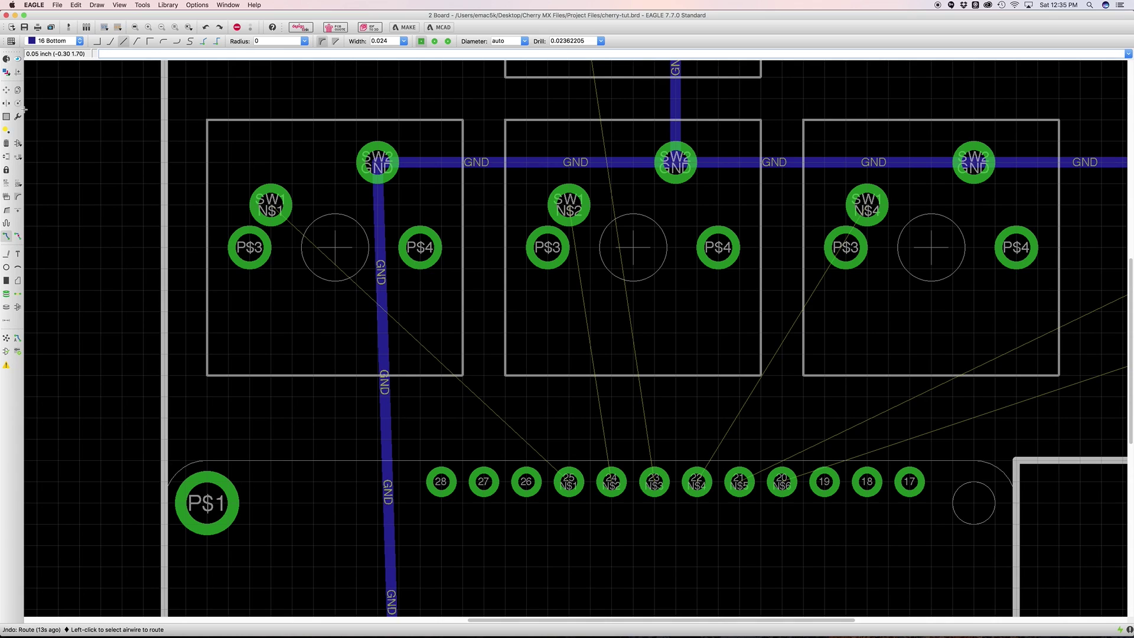
# - Try to delete the straight GND trace running down from the N$1 switch's SW2 pad
pyautogui.click(6, 143)
pyautogui.click(384, 370)
pyautogui.moveTo(367, 348); pyautogui.dragTo(483, 320)
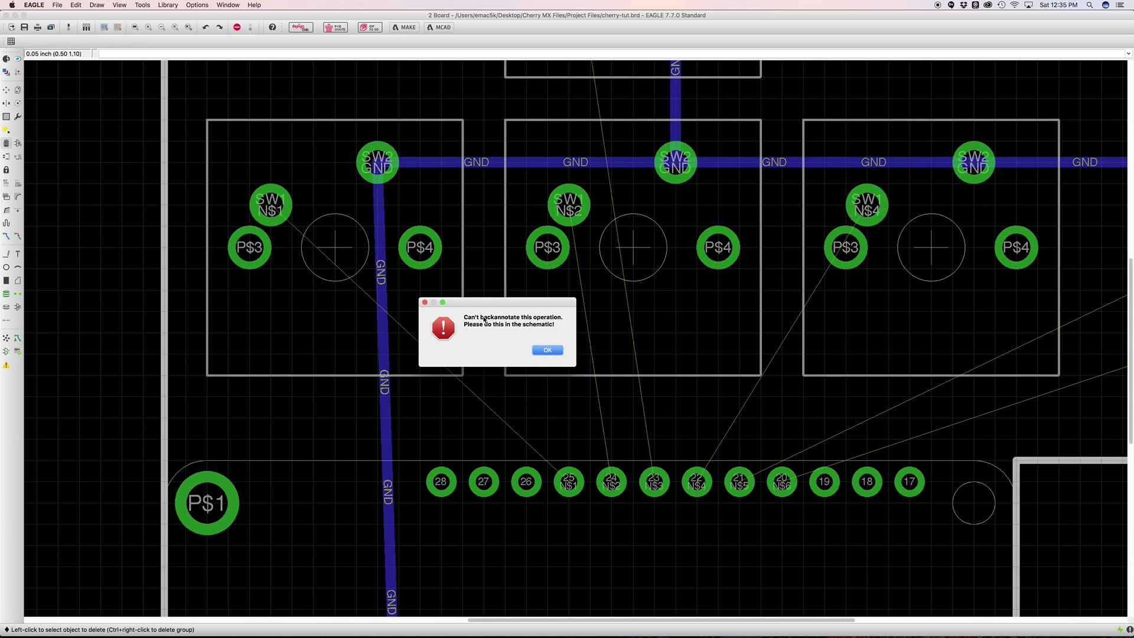
pyautogui.click(547, 349)
pyautogui.click(597, 366)
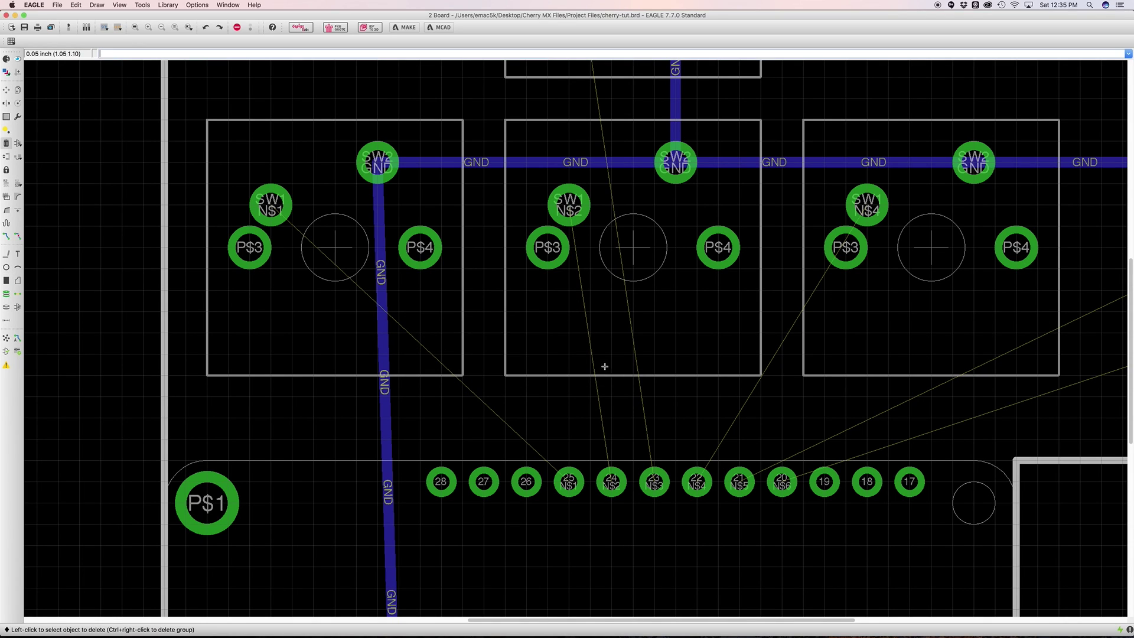
# - Rip up the straight GND trace between the N$1 switch's SW2 pad and the FeatherWing's GND pin 4
pyautogui.click(19, 237)
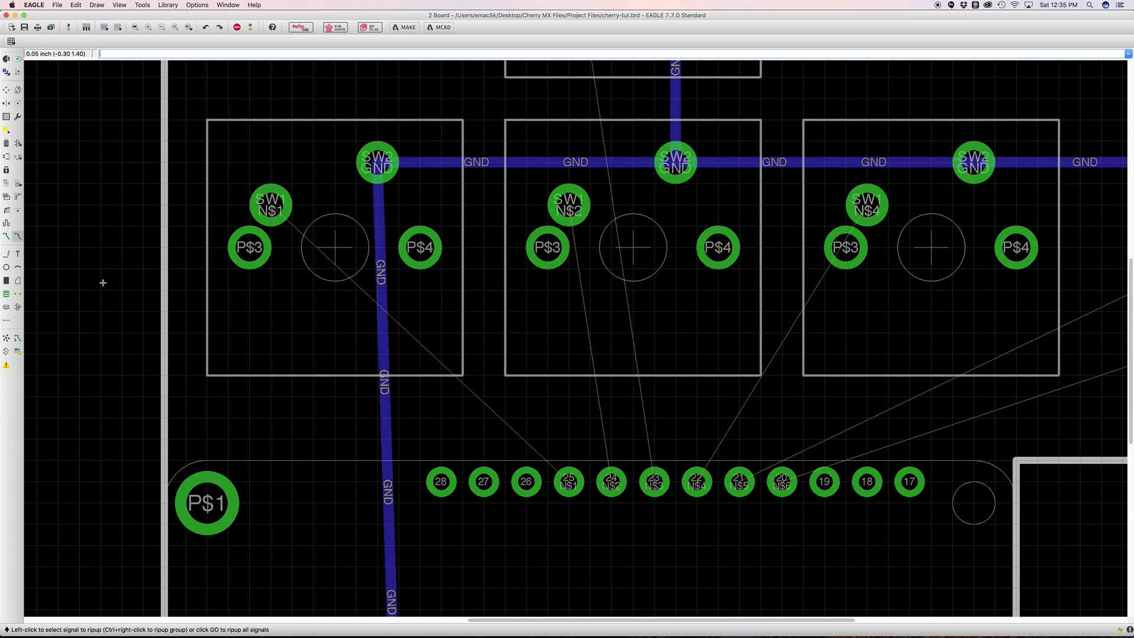
pyautogui.click(385, 407)
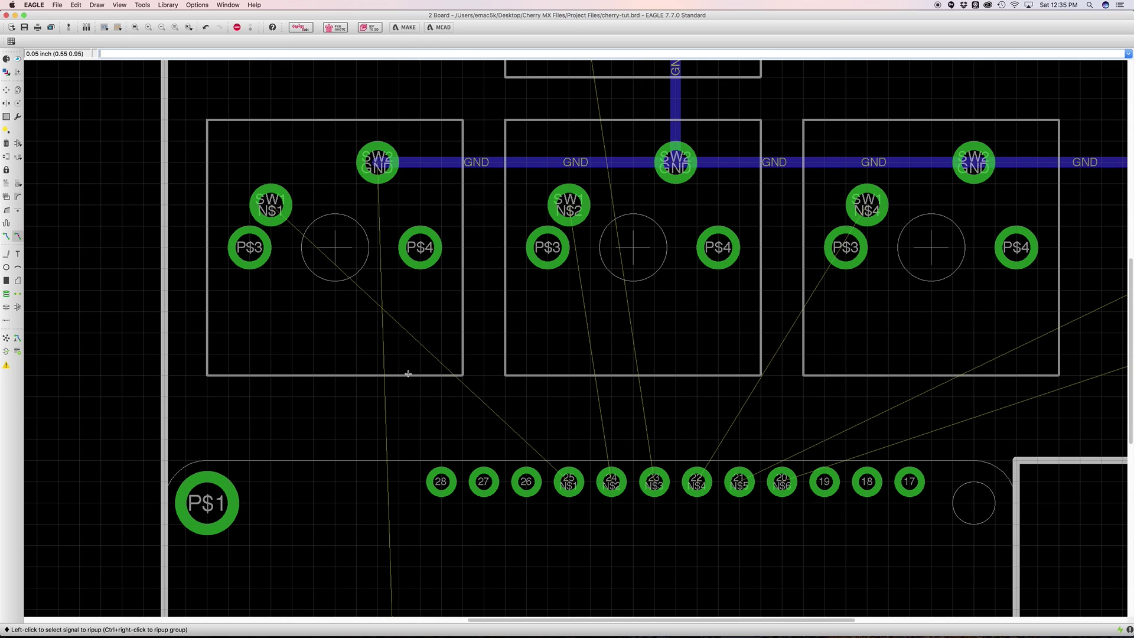
pyautogui.scroll(-5, 405, 372)
pyautogui.scroll(-2, 439, 236)
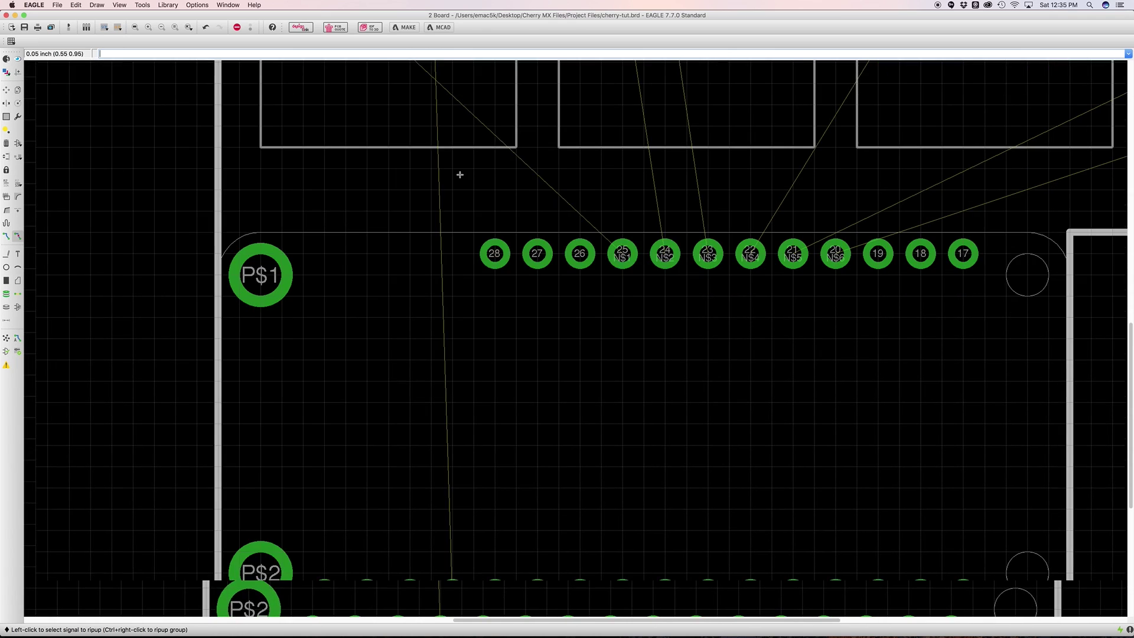
pyautogui.scroll(5, 448, 268)
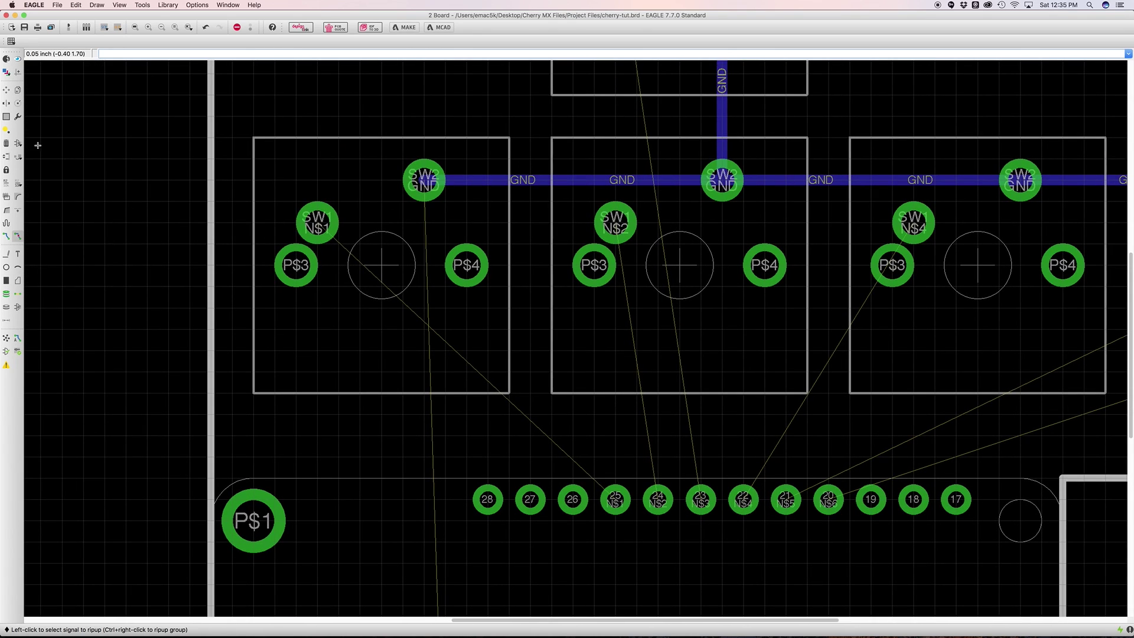
# - Reroute GND on the bottom layer with 45-degree bends from the N$1 switch's SW2 pad, around its SW1 and P$3 pads, to FeatherWing pin 4
pyautogui.click(7, 236)
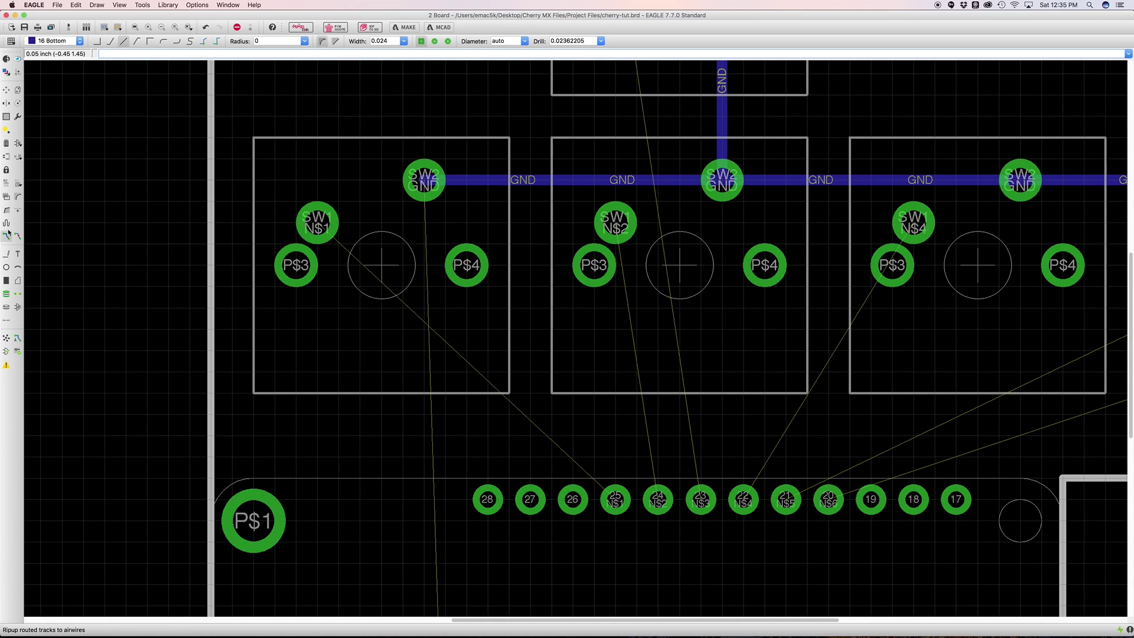
pyautogui.click(423, 177)
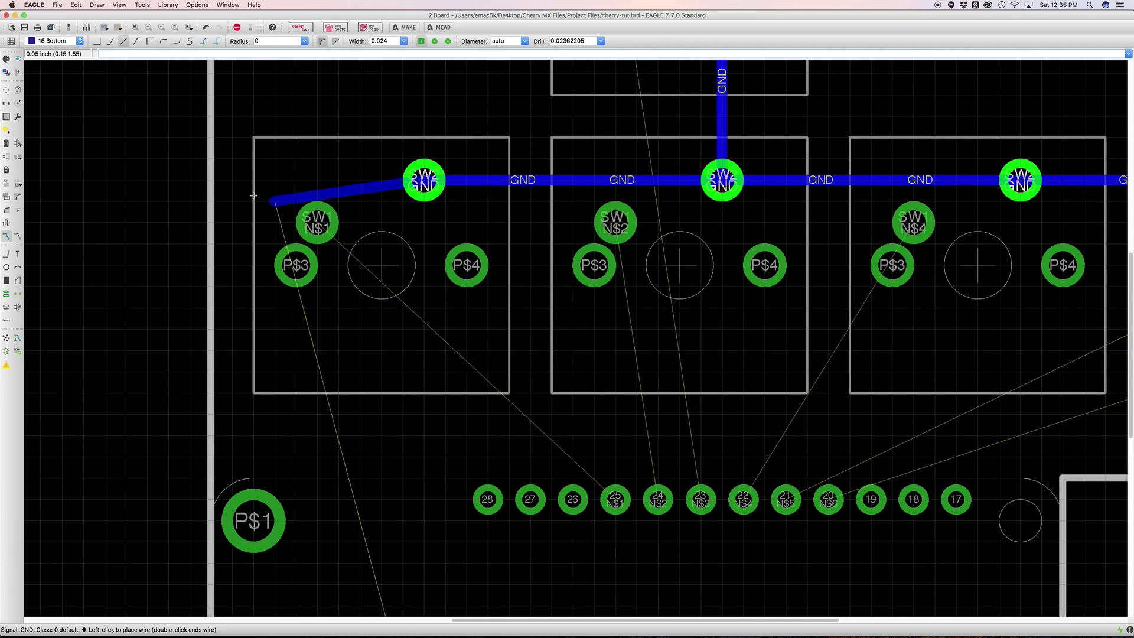
pyautogui.rightClick(278, 166)
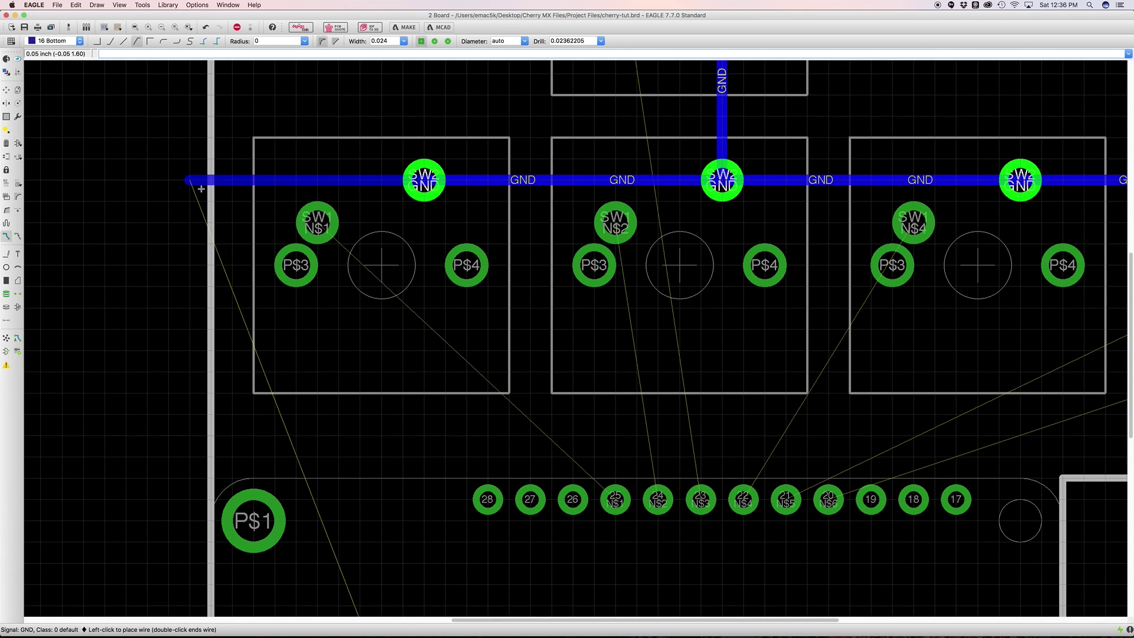
pyautogui.rightClick(145, 209)
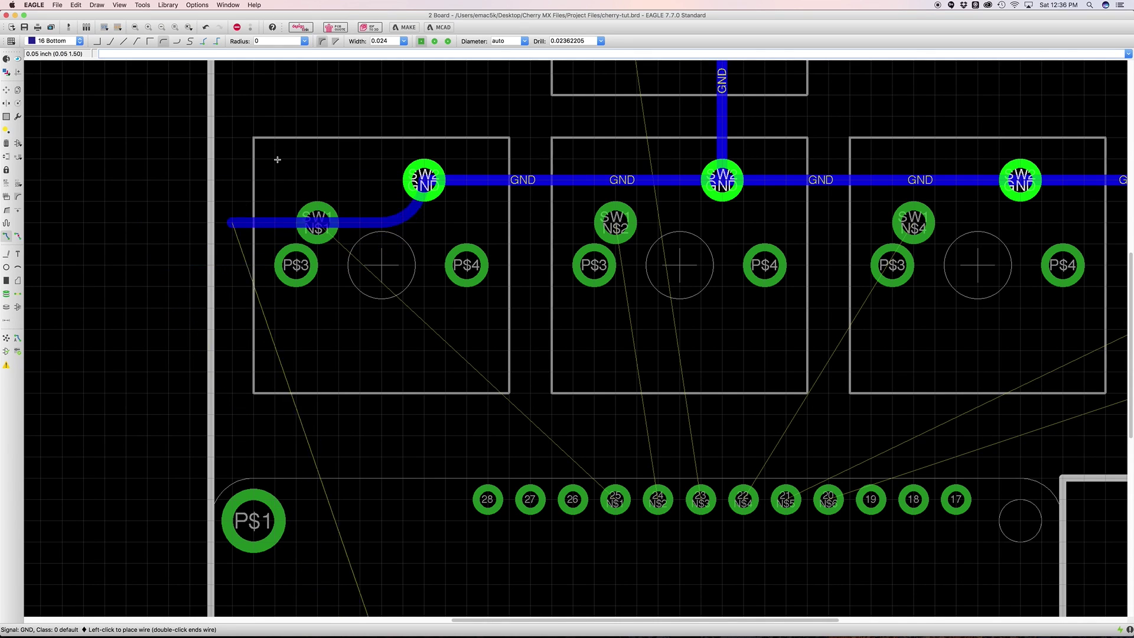
pyautogui.rightClick(168, 176)
pyautogui.click(111, 41)
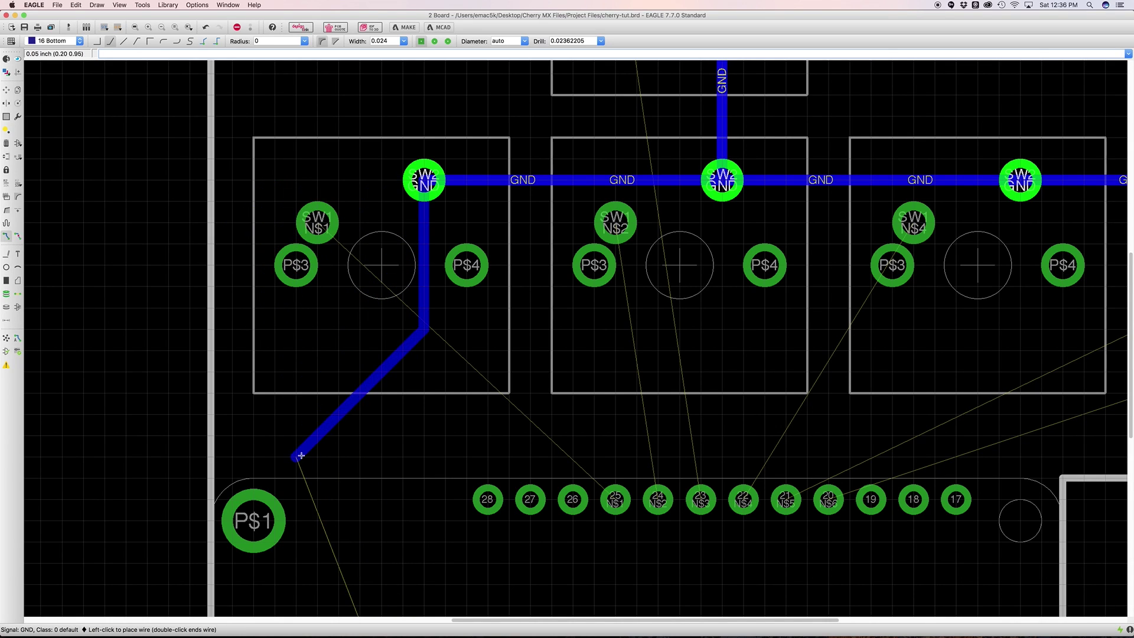
pyautogui.click(254, 250)
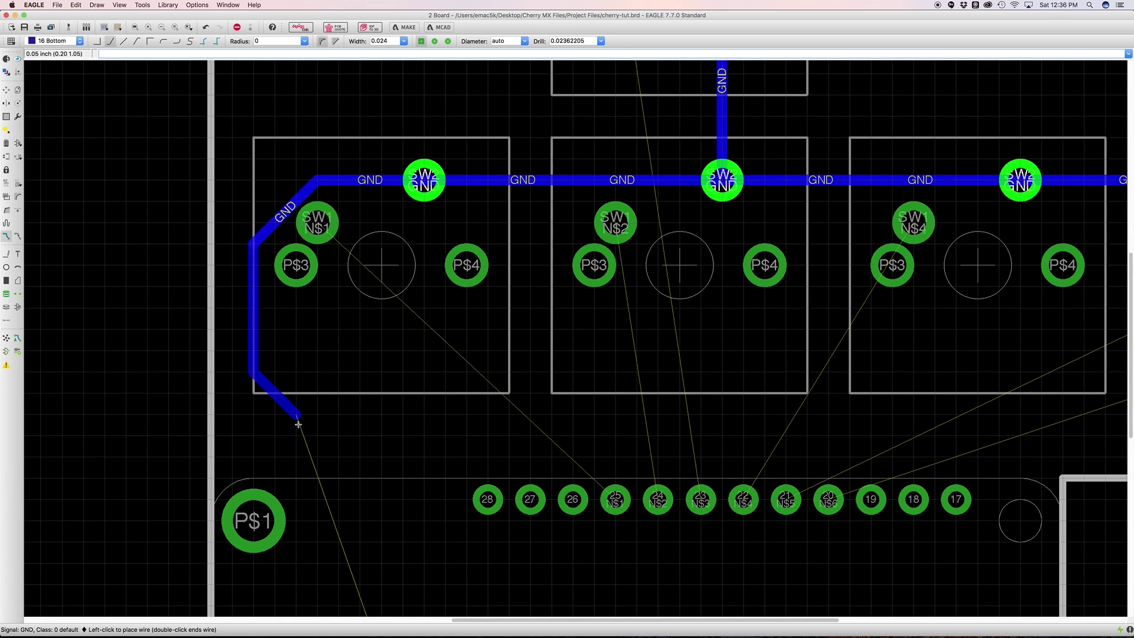
pyautogui.moveTo(355, 458); pyautogui.dragTo(286, 200, button='middle')
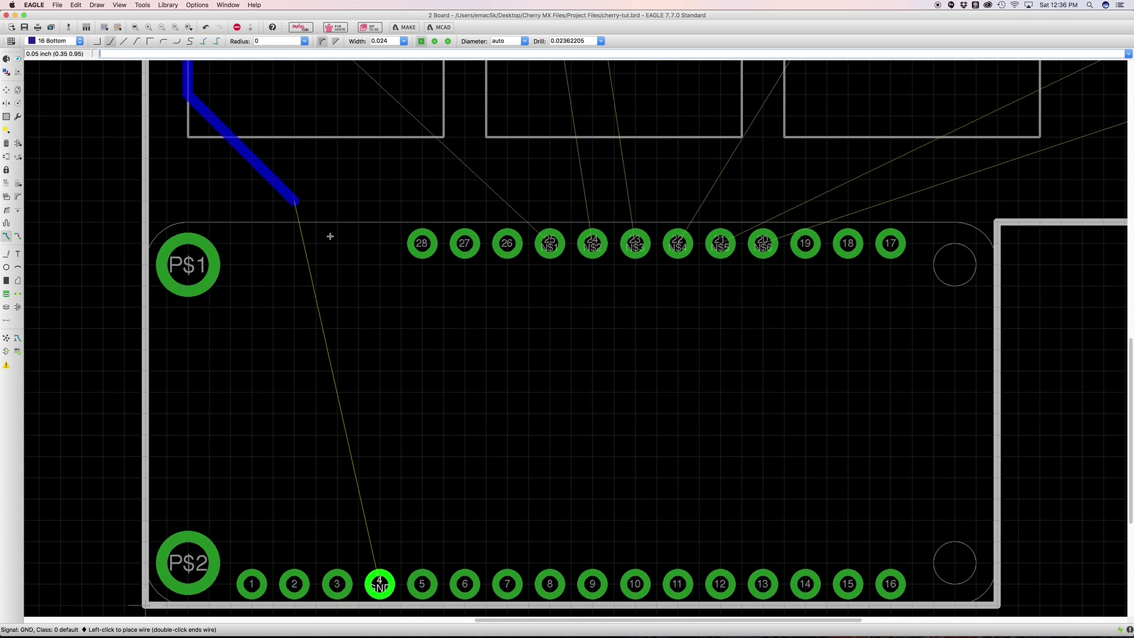
pyautogui.click(380, 287)
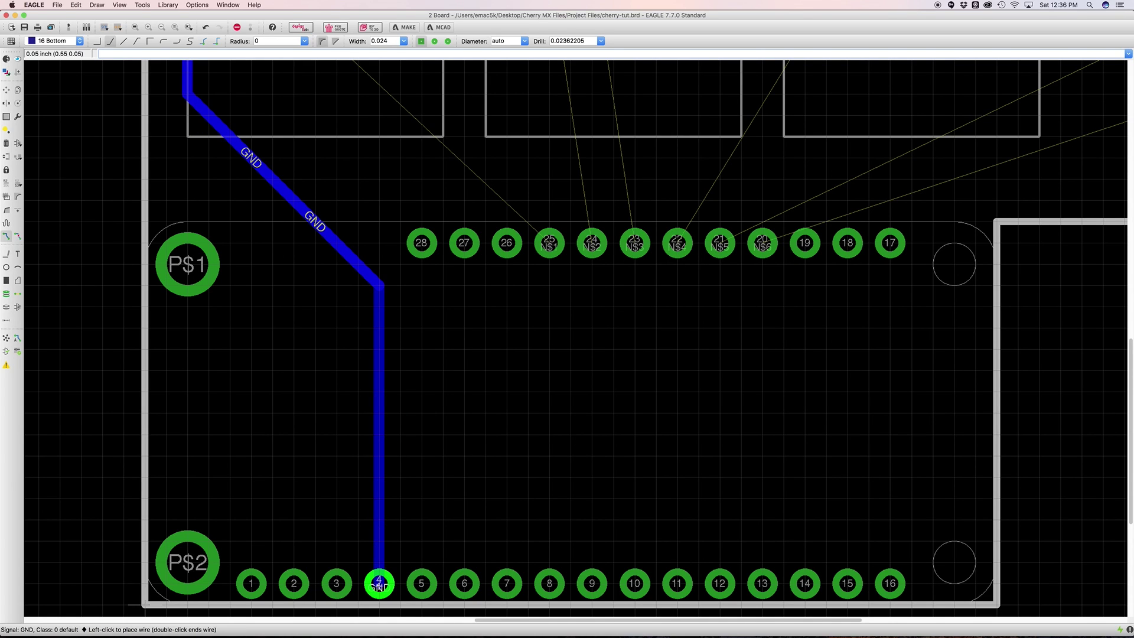
pyautogui.click(379, 581)
# - Route the N$1 trace from the switch's SW1 pad down between P$3 and the centre hole, then diagonally to FeatherWing pin 25
pyautogui.scroll(-2, 448, 248)
pyautogui.scroll(10, 430, 210)
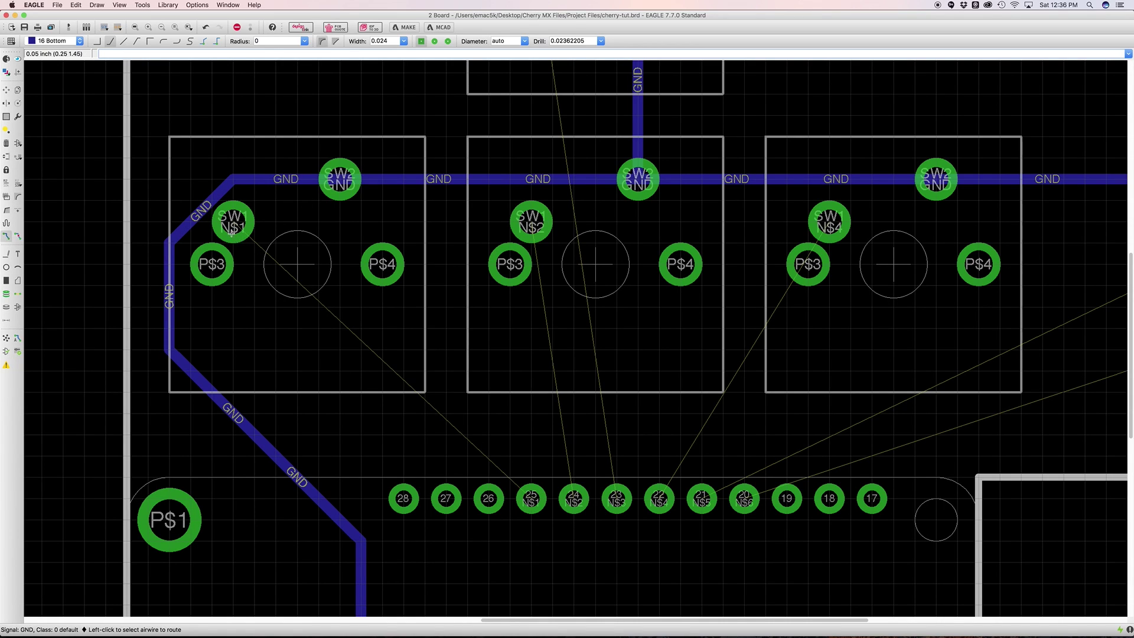
pyautogui.click(232, 221)
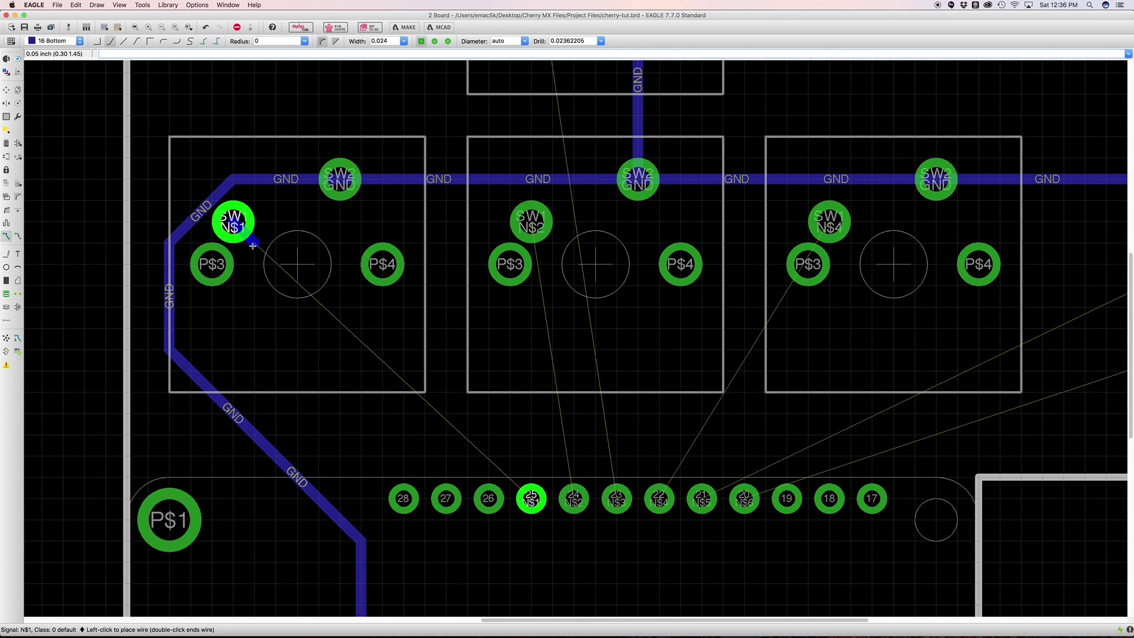
pyautogui.click(255, 255)
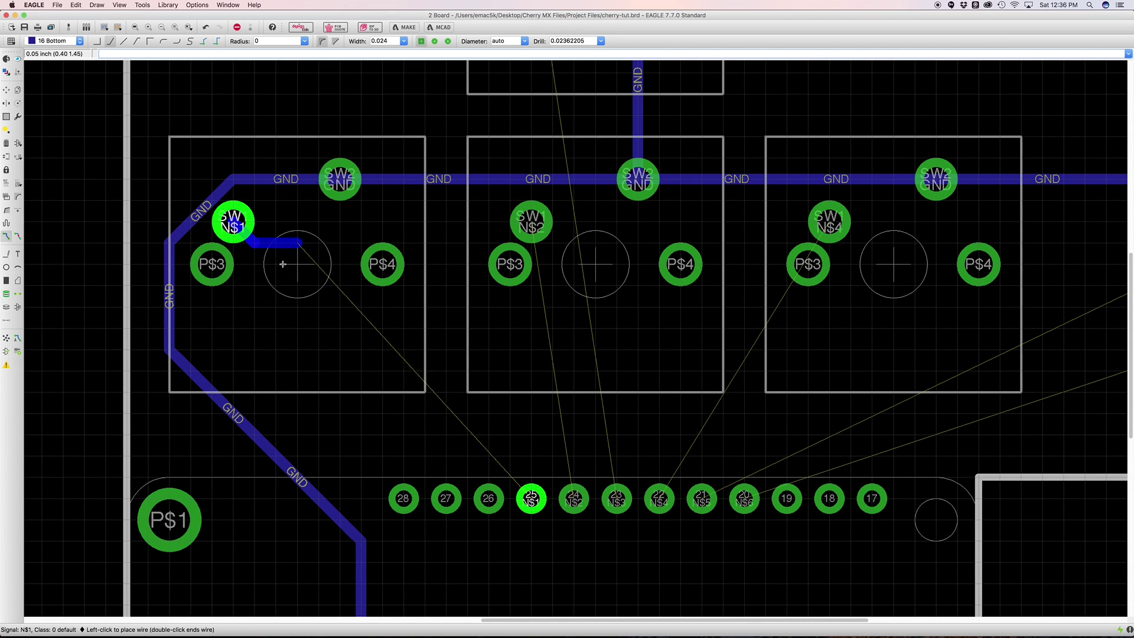
pyautogui.click(258, 327)
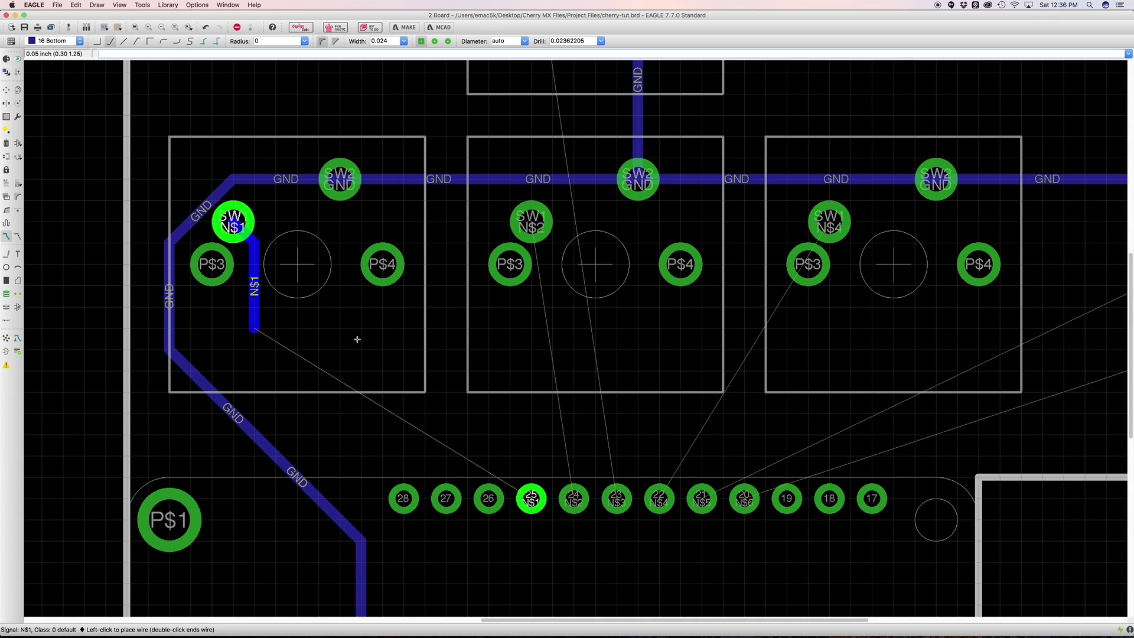
pyautogui.click(523, 490)
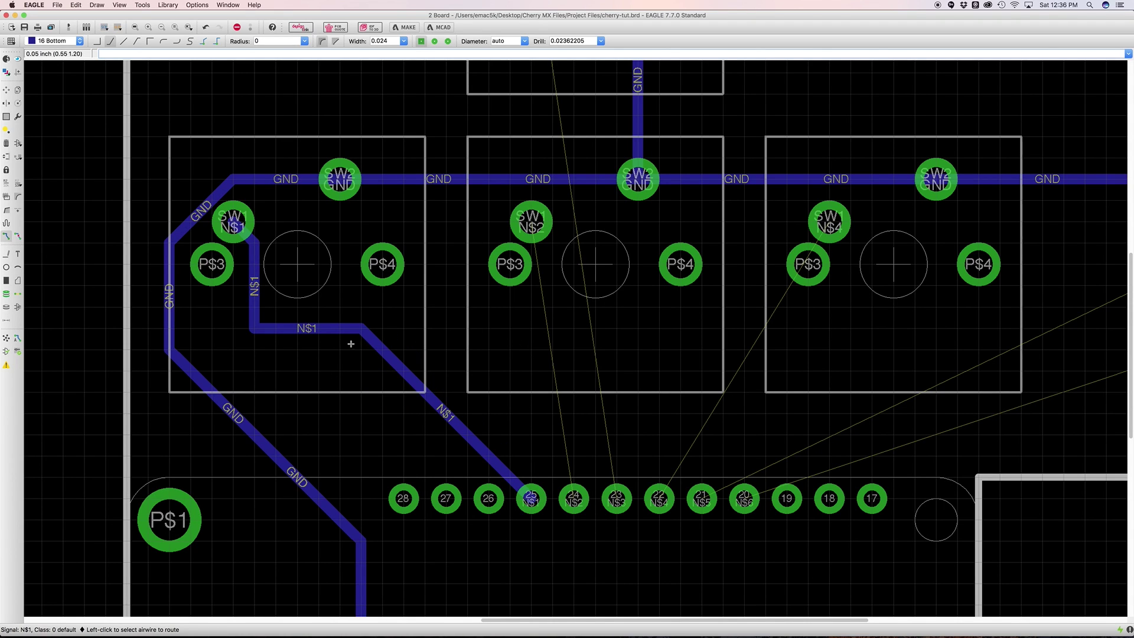
# - Route the N$2 trace from its SW1 pad through the gap between the N$1 and N$2 switches to FeatherWing pin 24
pyautogui.moveTo(294, 297); pyautogui.dragTo(273, 295, button='middle')
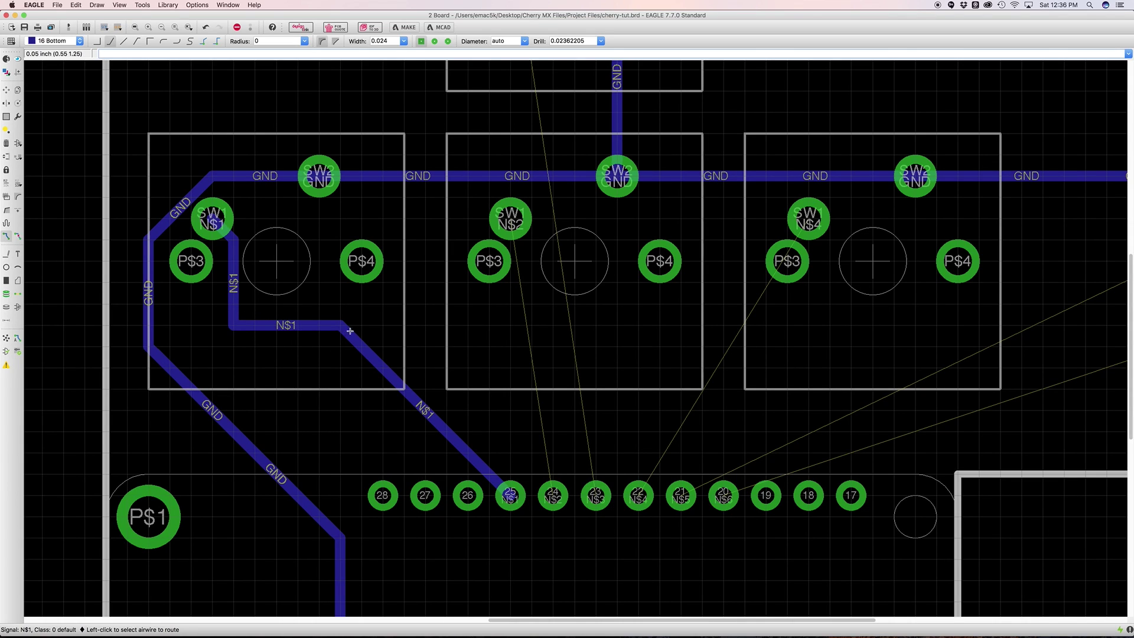
pyautogui.moveTo(382, 310); pyautogui.dragTo(318, 313, button='middle')
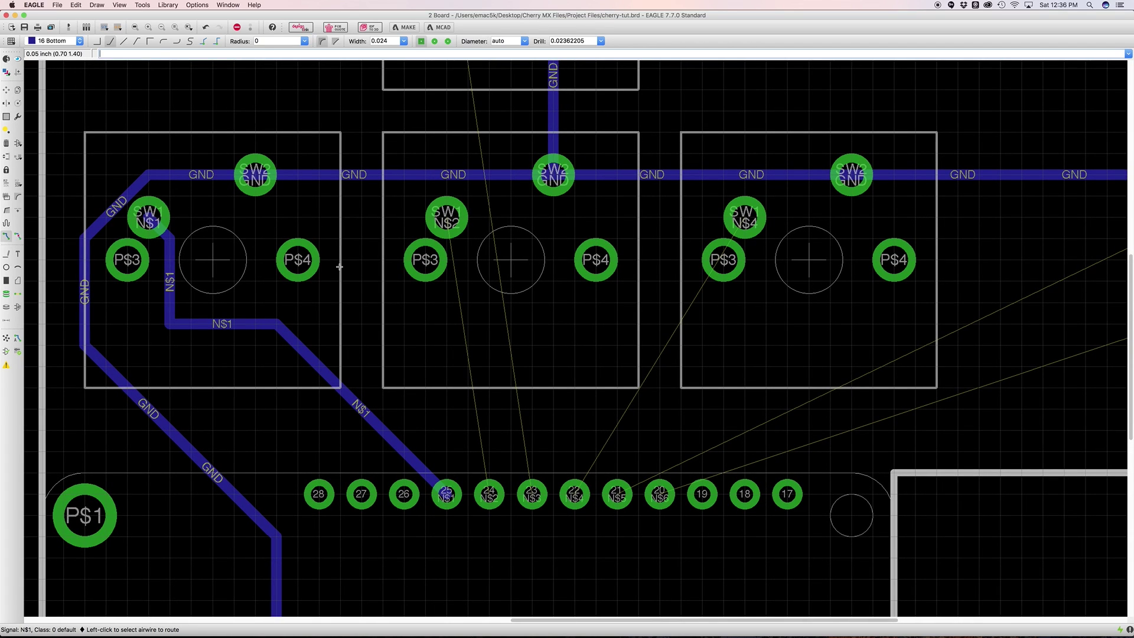
pyautogui.moveTo(330, 268); pyautogui.dragTo(311, 264, button='middle')
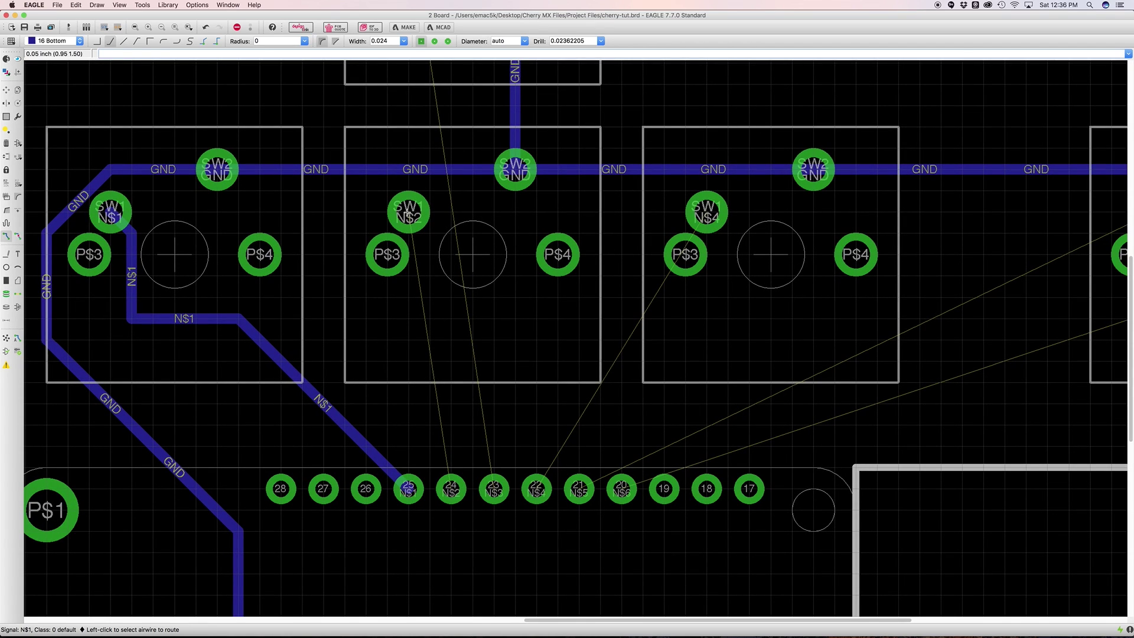
pyautogui.click(406, 212)
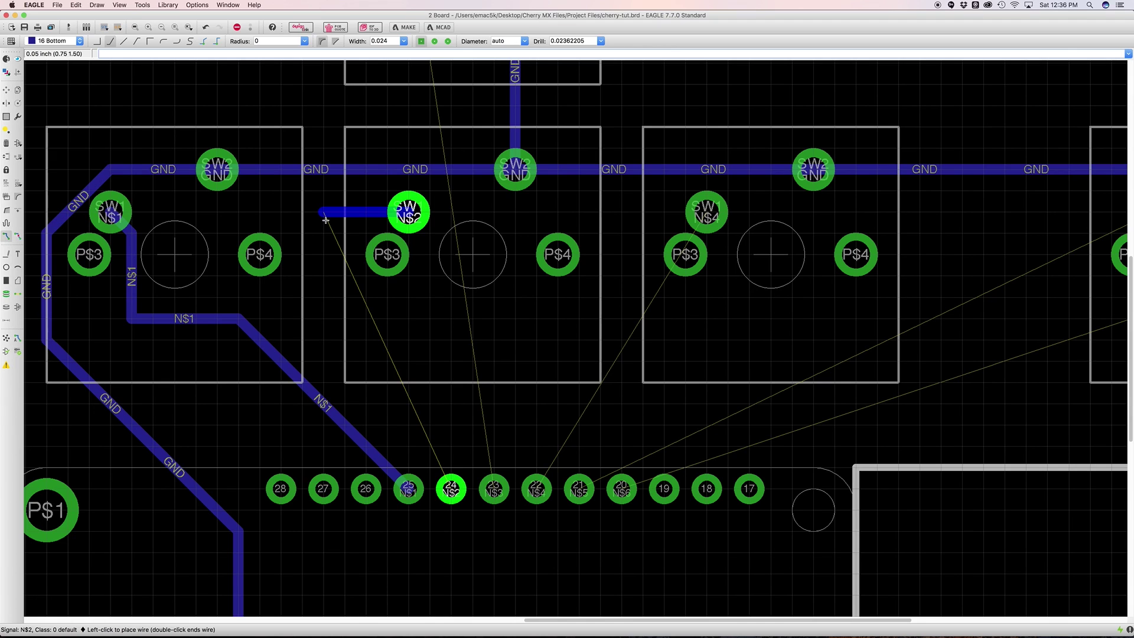
pyautogui.click(325, 220)
pyautogui.click(450, 487)
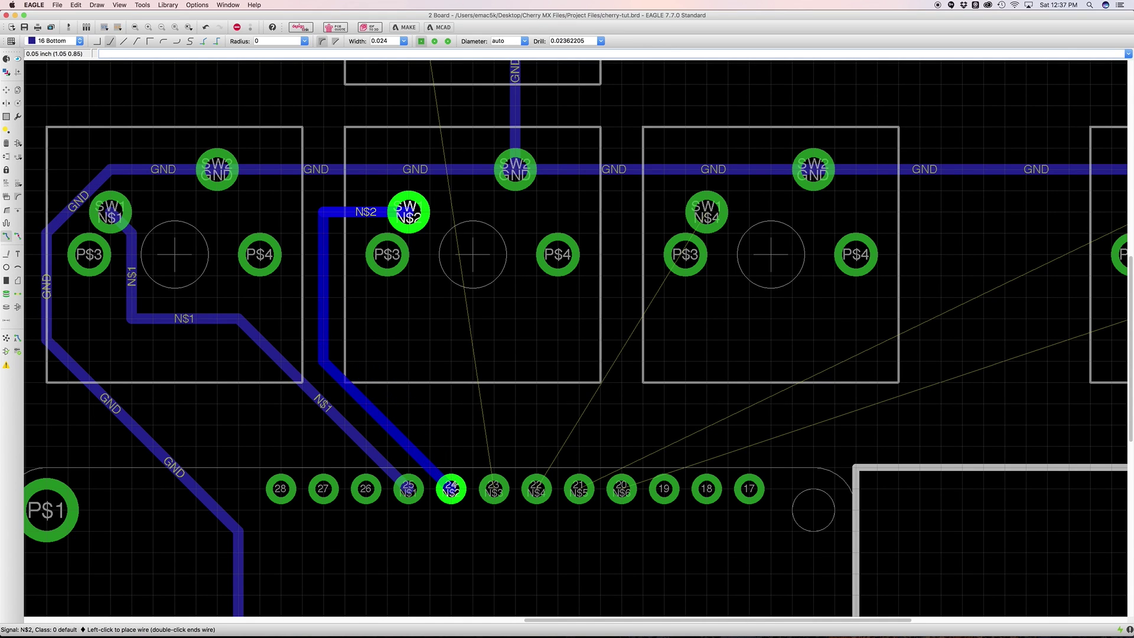
# - Rip up the horizontal GND segment between the SW2 pads of the N$1 and N$2 switches
pyautogui.moveTo(518, 329); pyautogui.dragTo(437, 330, button='middle')
pyautogui.moveTo(485, 223); pyautogui.dragTo(538, 389, button='middle')
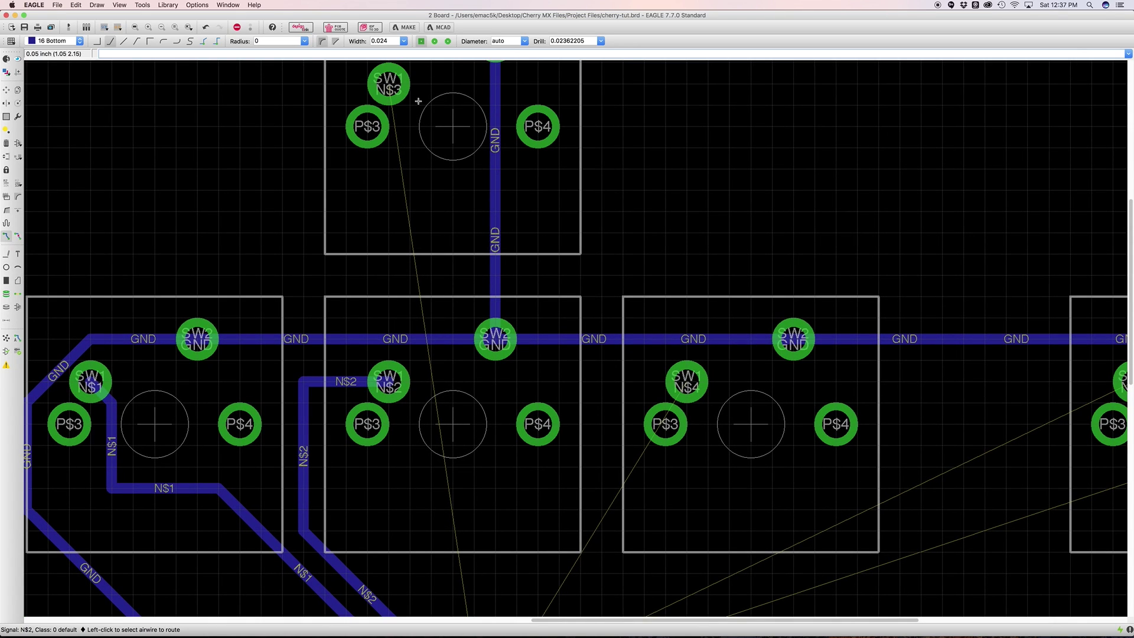
pyautogui.moveTo(425, 371); pyautogui.dragTo(484, 392, button='middle')
pyautogui.click(18, 236)
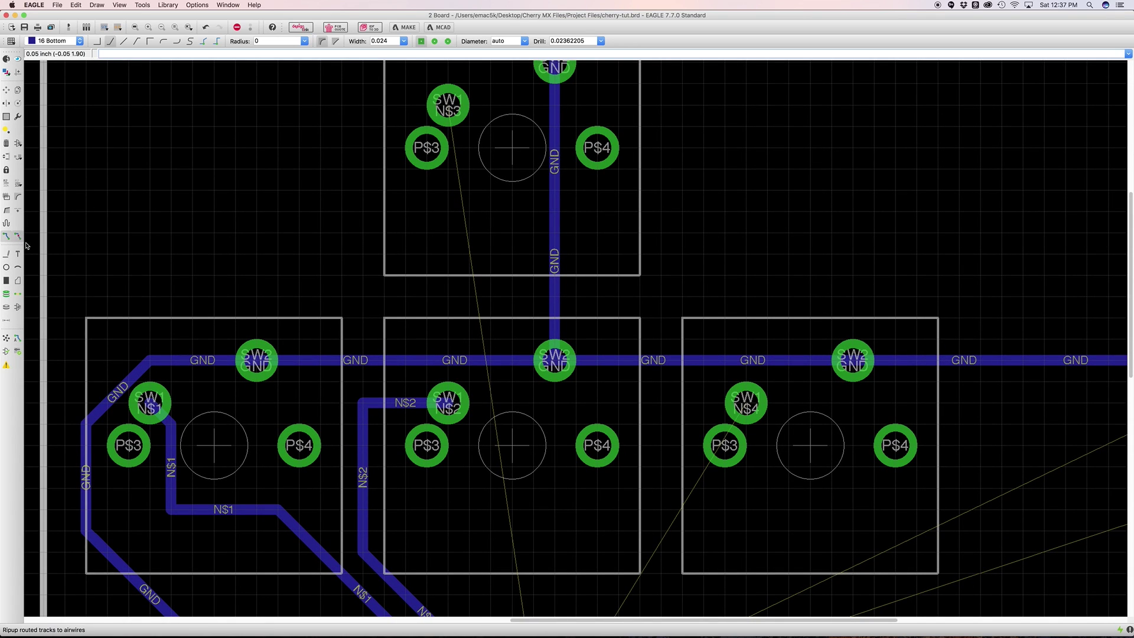
pyautogui.click(371, 360)
pyautogui.moveTo(420, 265); pyautogui.dragTo(426, 331, button='middle')
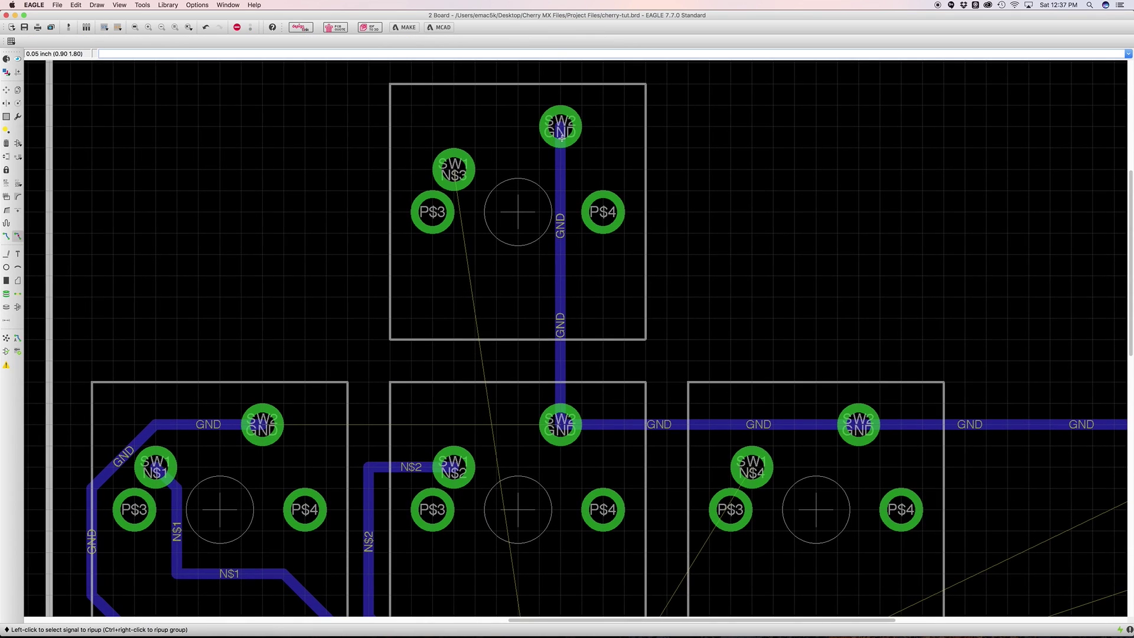
# - Route GND from the N$1 switch's SW2 pad up and around to the N$3 switch's SW2 pad
pyautogui.click(6, 236)
pyautogui.click(262, 424)
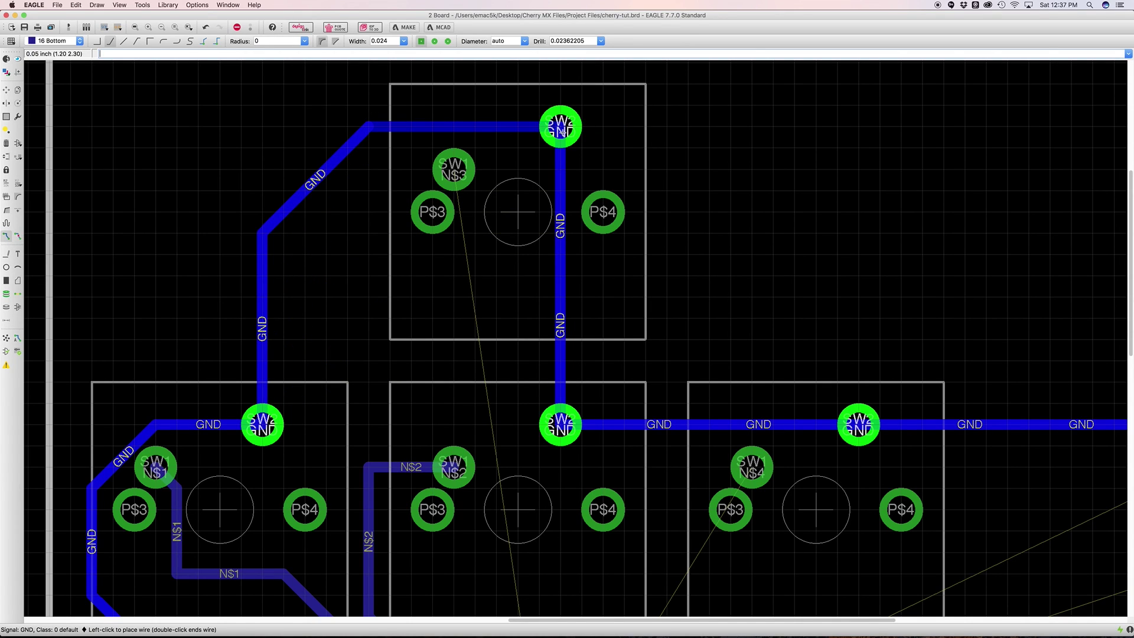
pyautogui.click(560, 128)
# - Route the N$3 trace from its SW1 pad down through the N$2 switch, between its SW1 and SW2 pads, to FeatherWing pin 23
pyautogui.scroll(-2, 513, 246)
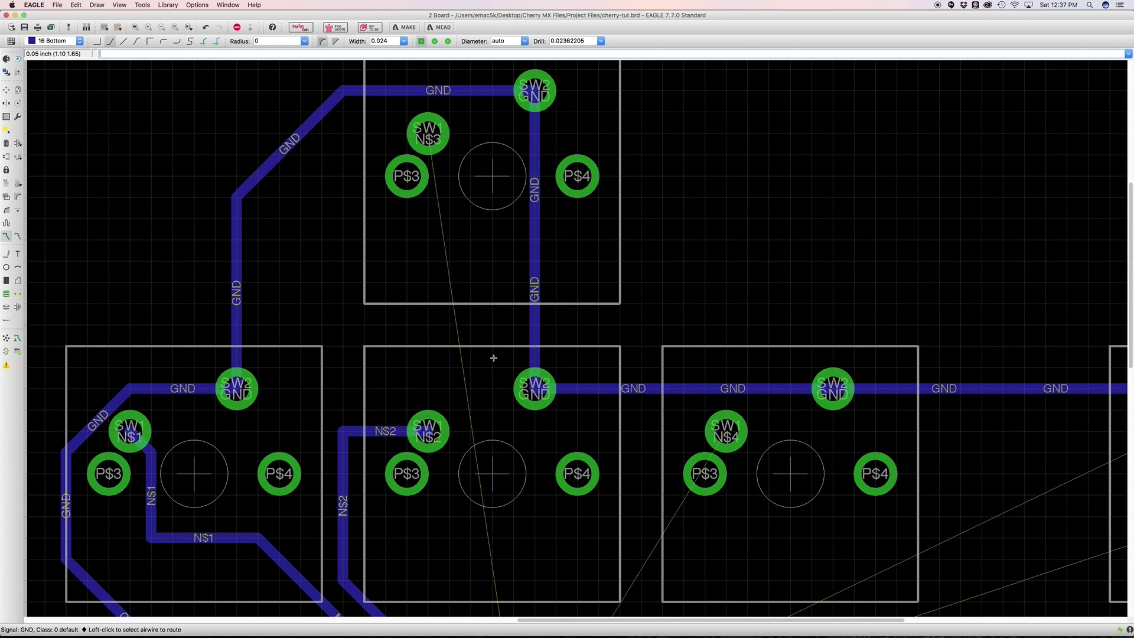
pyautogui.scroll(-3, 465, 303)
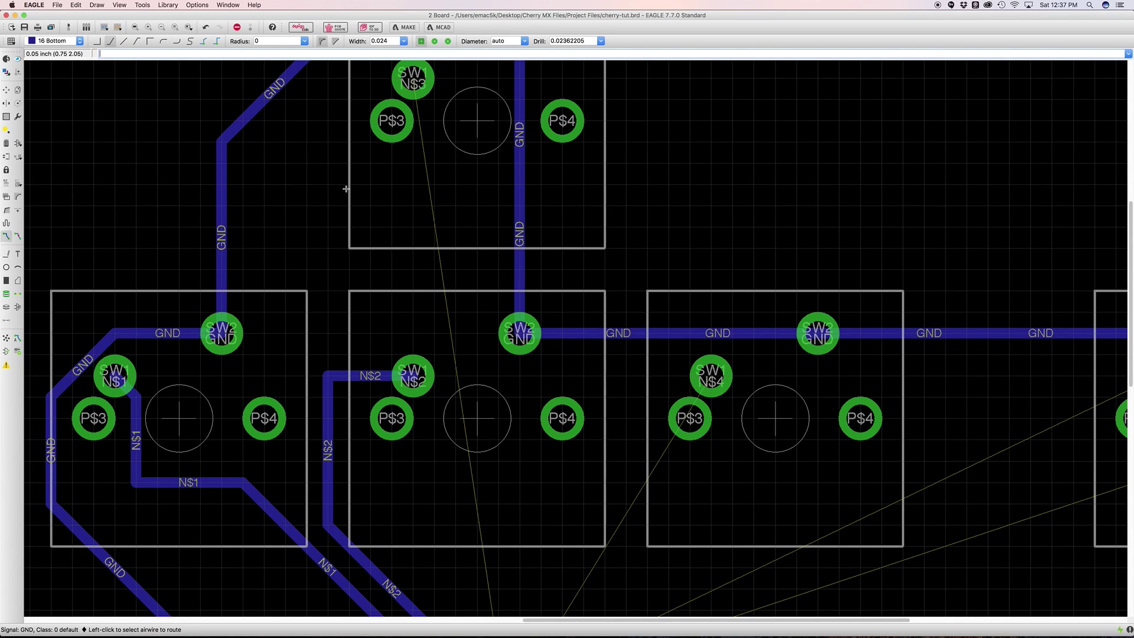
pyautogui.hscroll(3, 428, 188)
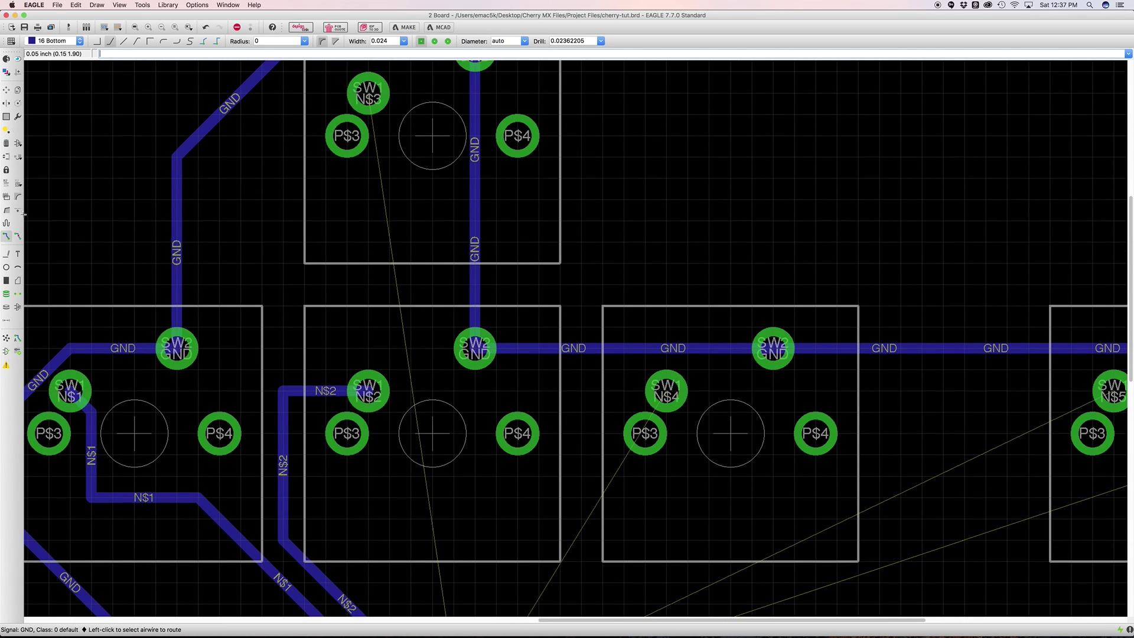
pyautogui.click(8, 237)
pyautogui.click(364, 96)
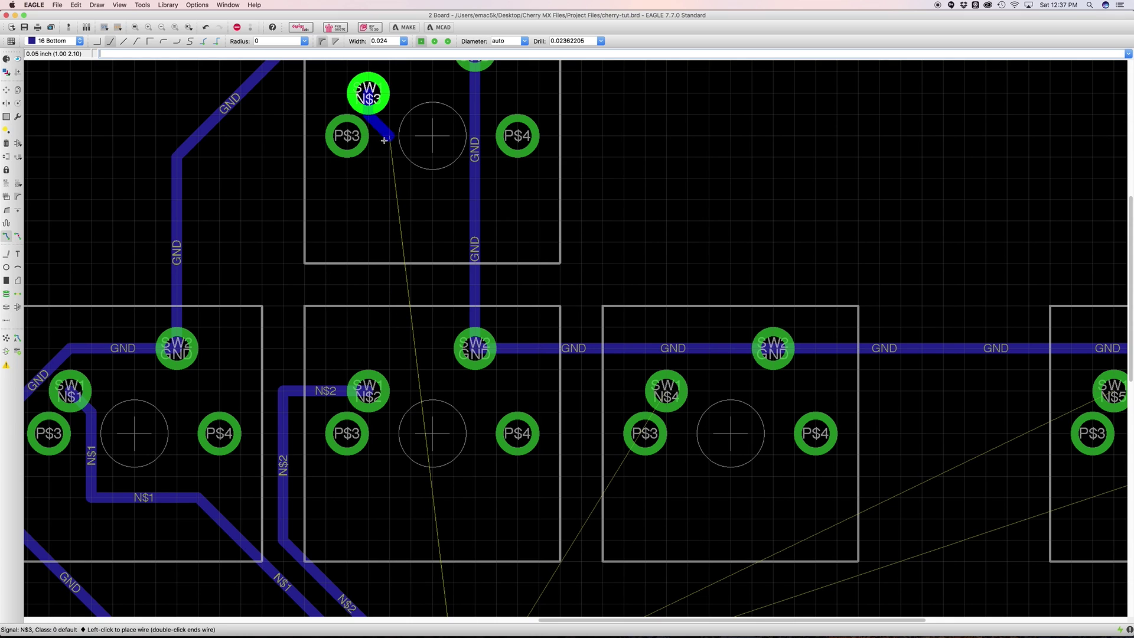
pyautogui.click(389, 138)
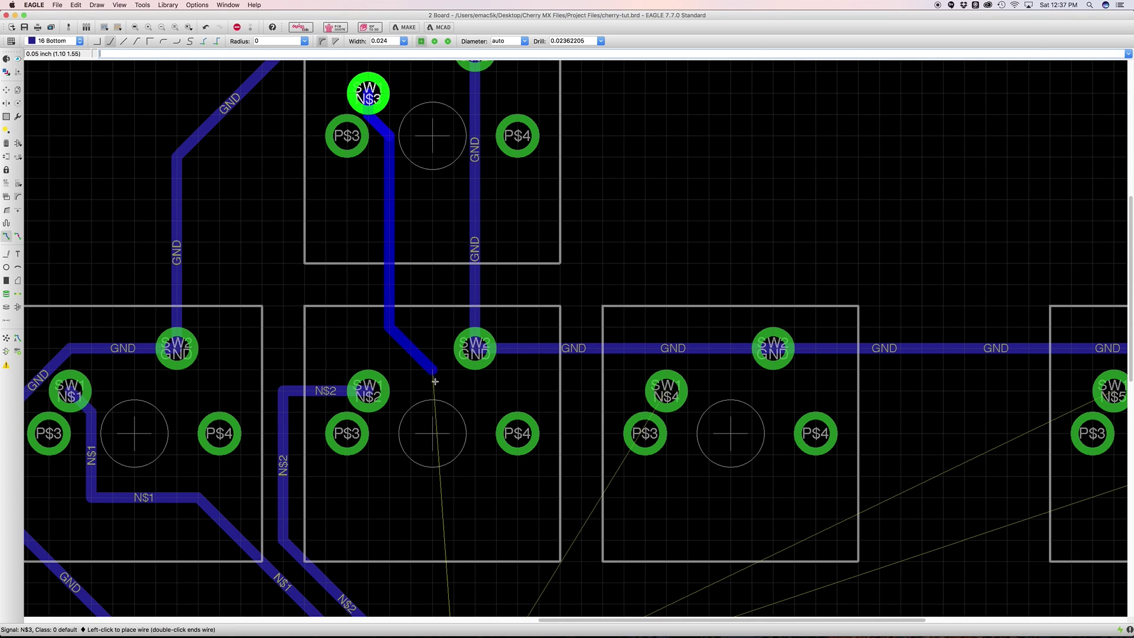
pyautogui.click(478, 411)
pyautogui.scroll(-5, 474, 440)
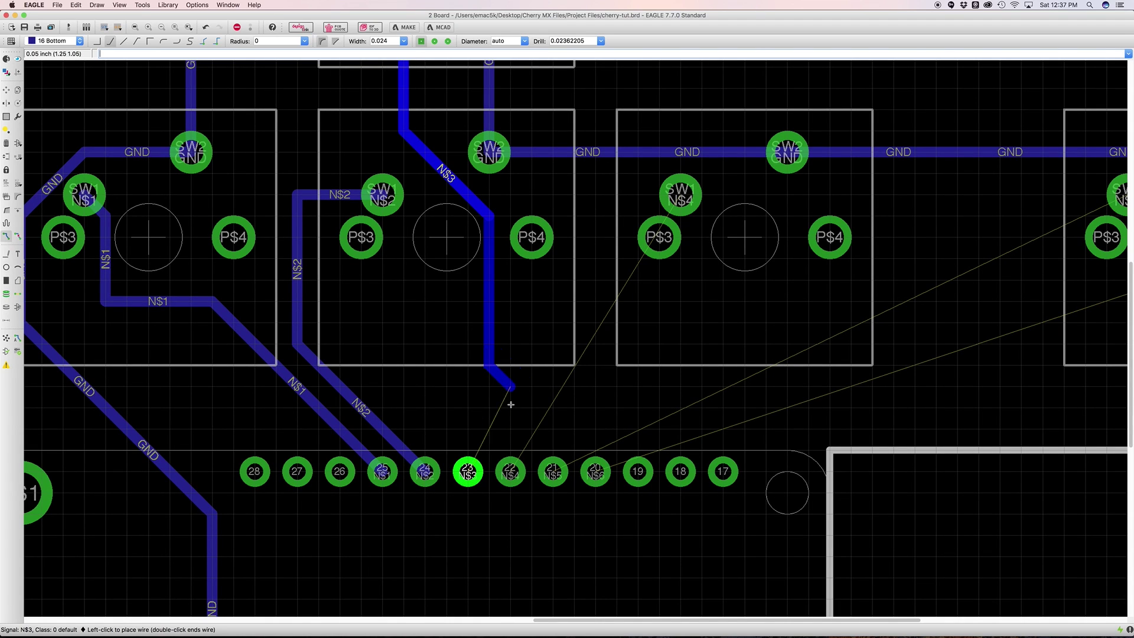
pyautogui.click(468, 471)
pyautogui.hscroll(5, 524, 359)
pyautogui.scroll(2, 524, 359)
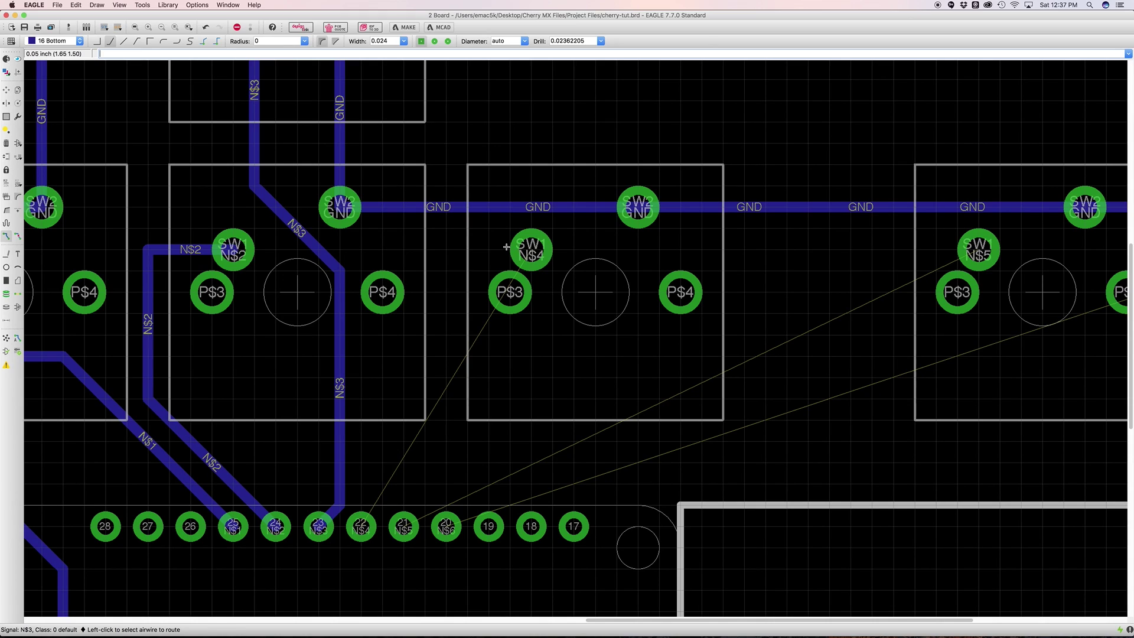
# - Route the N$4 trace from its SW1 pad through the gap beside the N$2 switch to FeatherWing pin 22
pyautogui.click(519, 247)
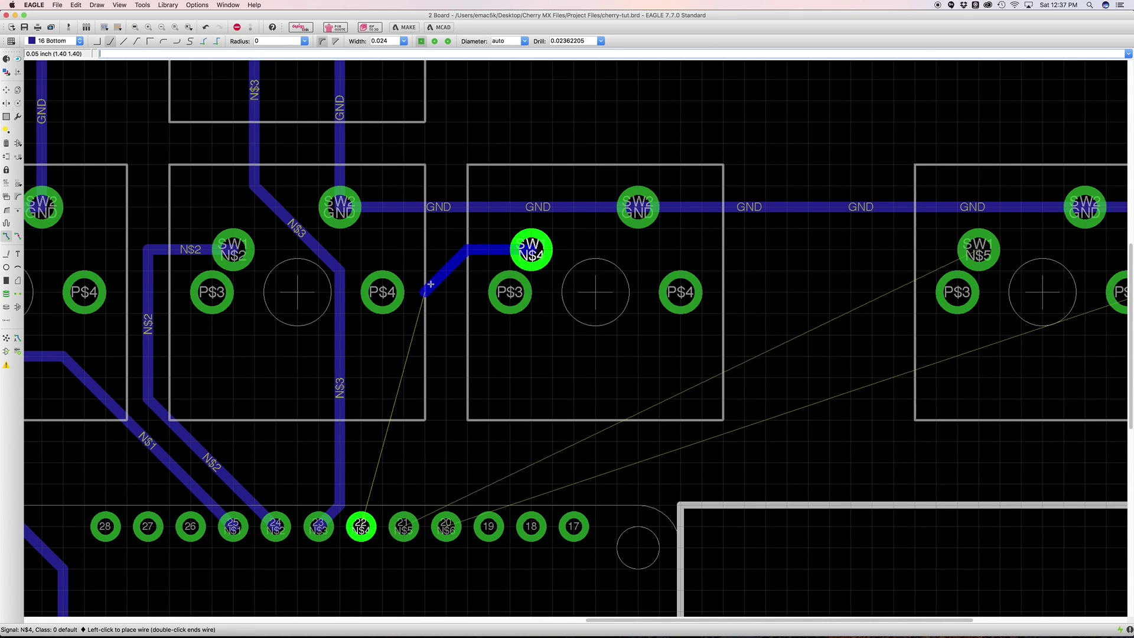
pyautogui.click(446, 289)
pyautogui.click(370, 518)
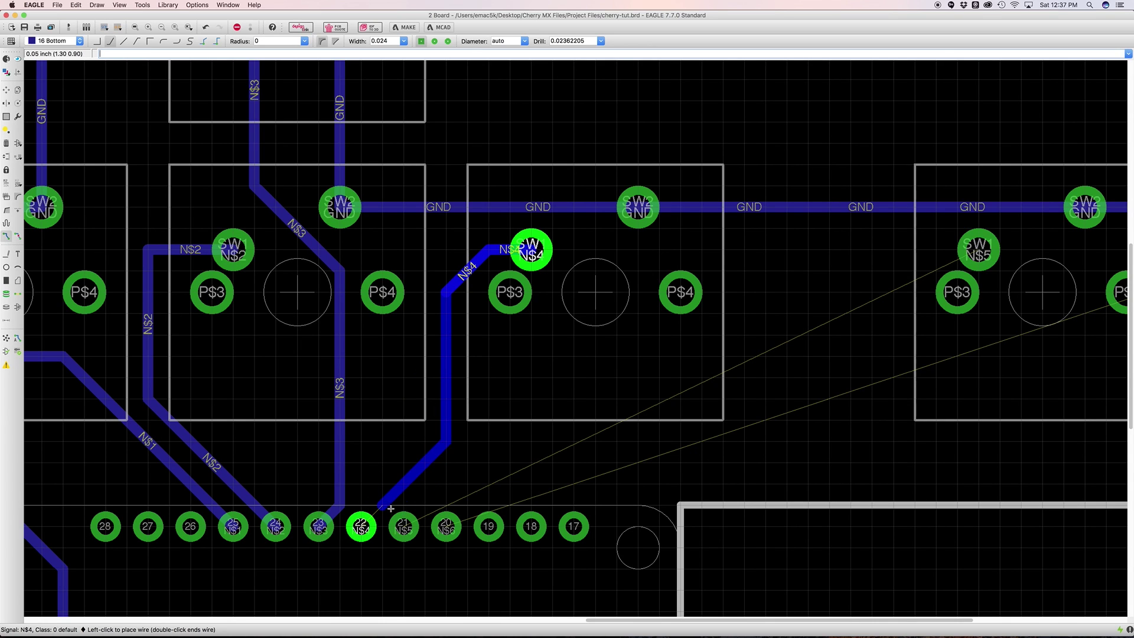
# - Route the N$5 trace from its SW1 pad beneath the N$4 switch's pads to FeatherWing pin 21, keeping clear of pin 20
pyautogui.hscroll(8, 630, 326)
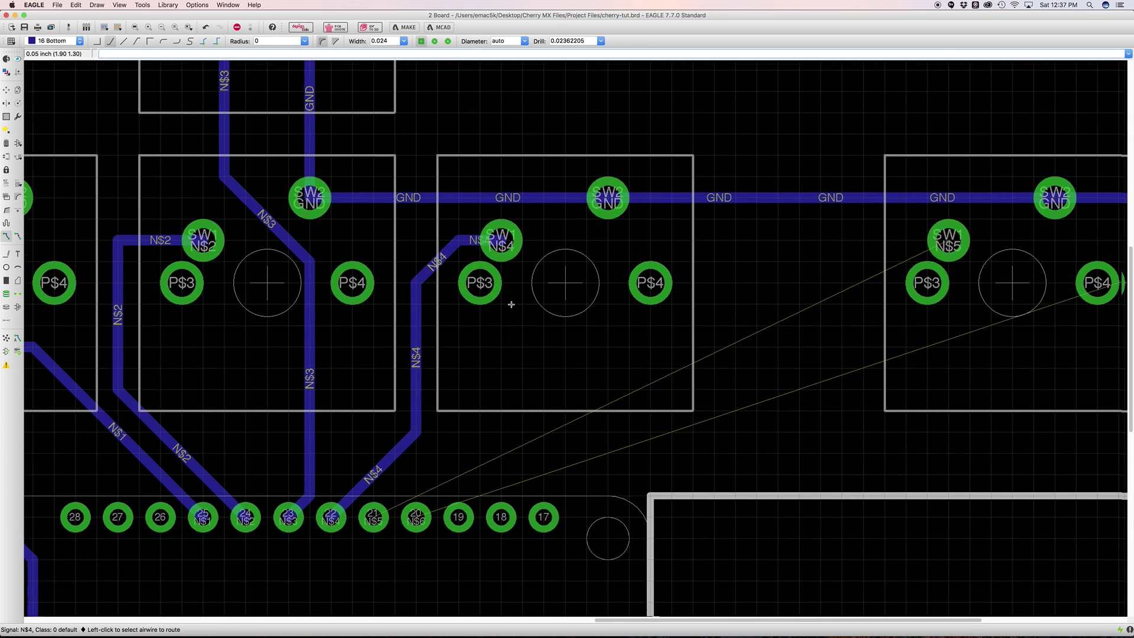
pyautogui.moveTo(390, 299); pyautogui.dragTo(383, 298, button='middle')
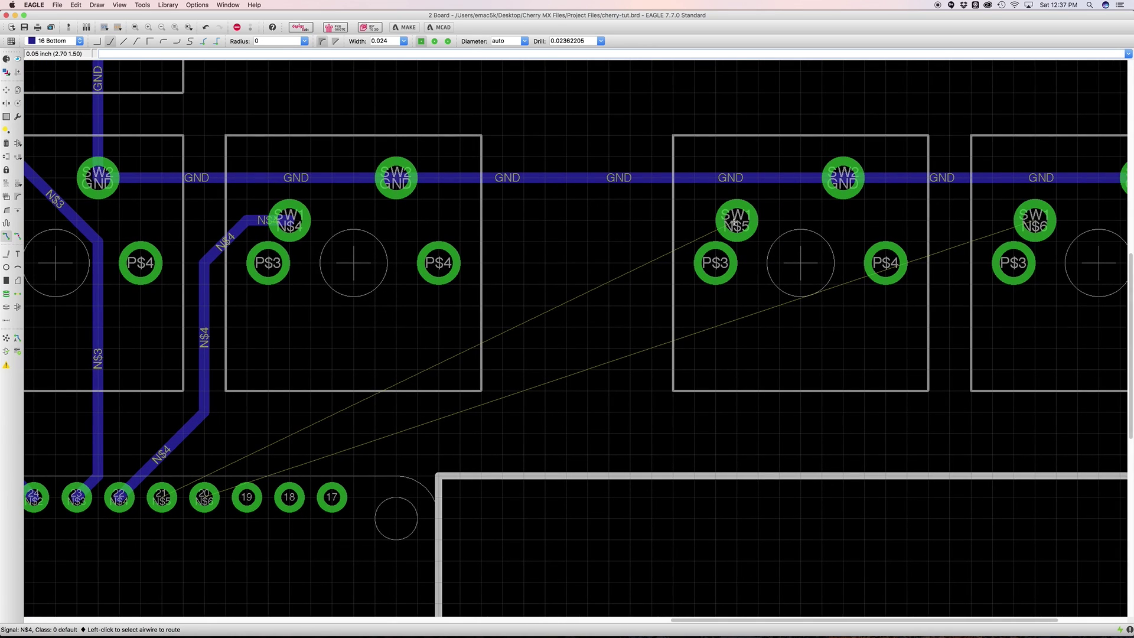
pyautogui.click(732, 221)
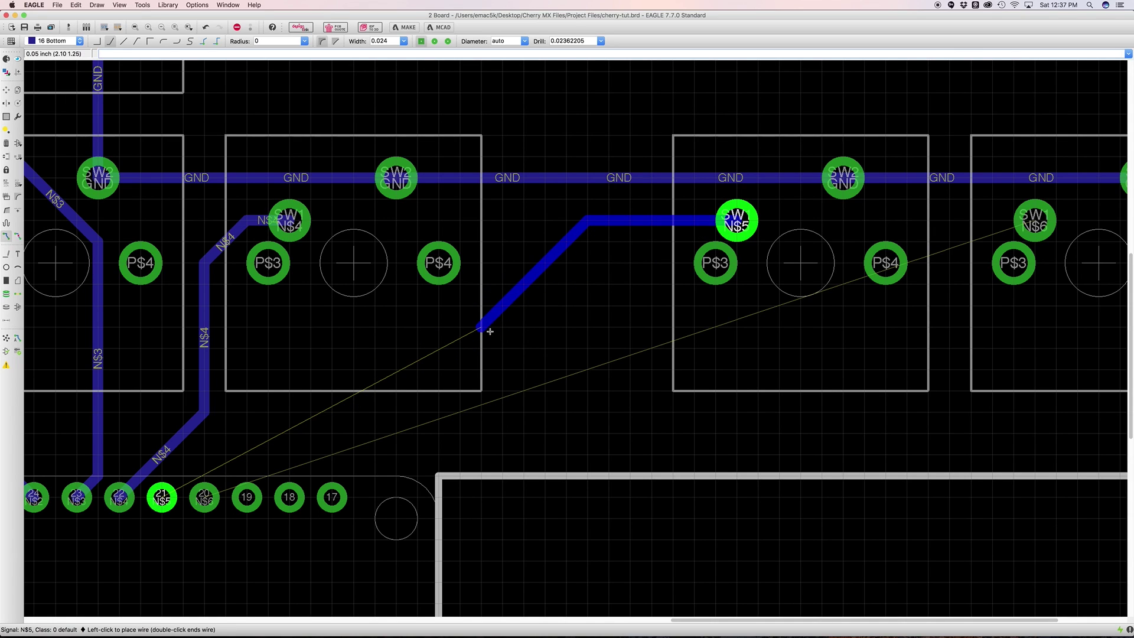
pyautogui.click(481, 328)
pyautogui.click(204, 496)
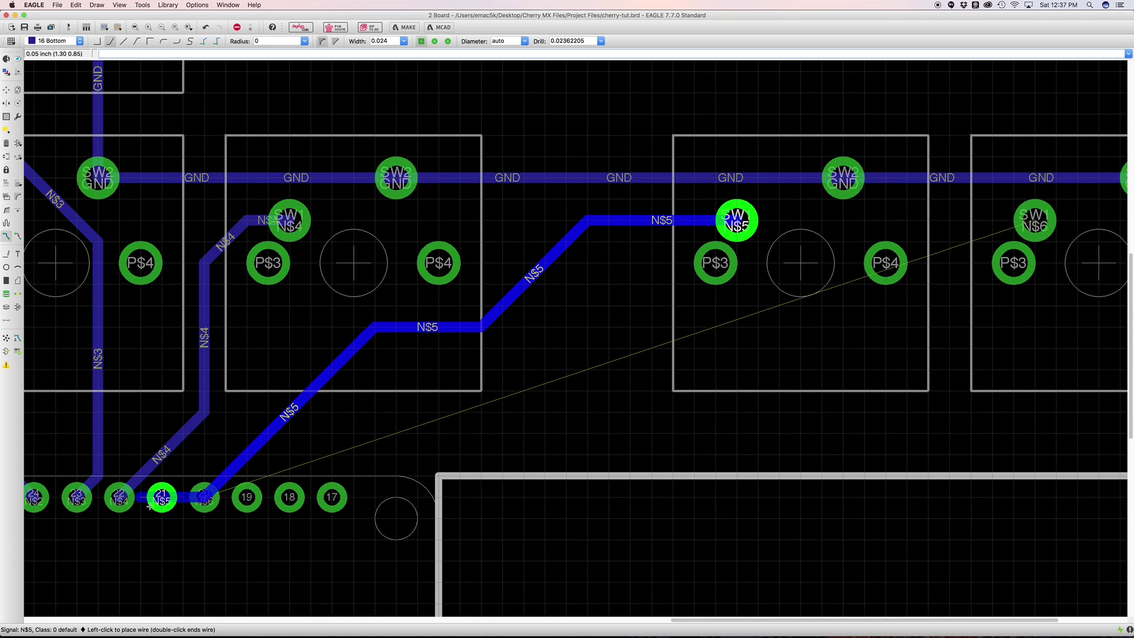
pyautogui.press('super+z')
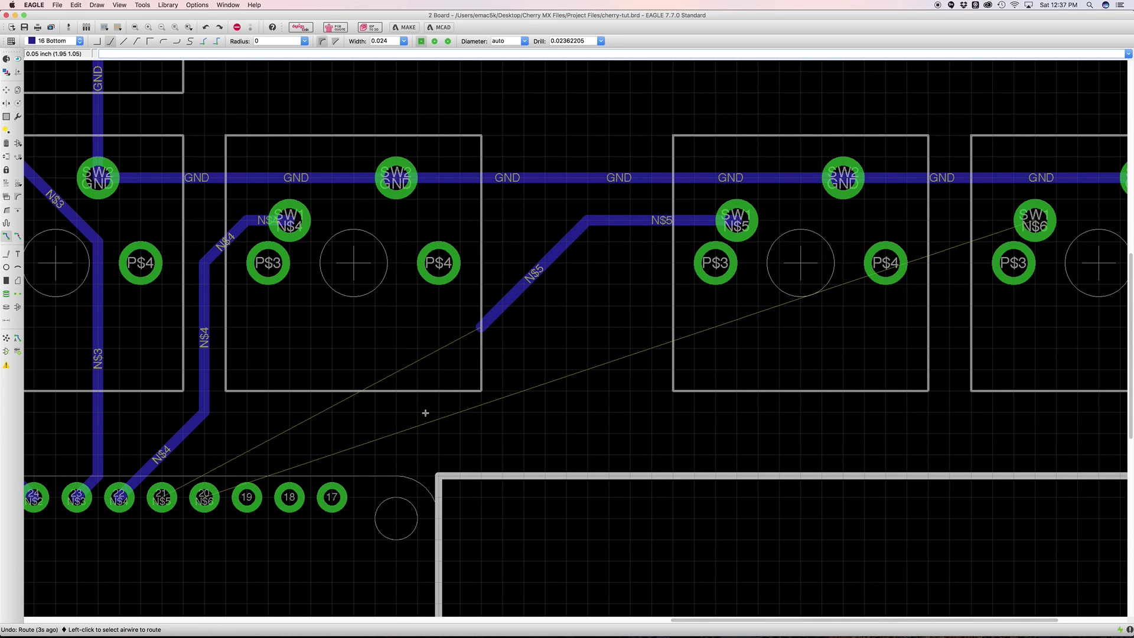
pyautogui.click(474, 332)
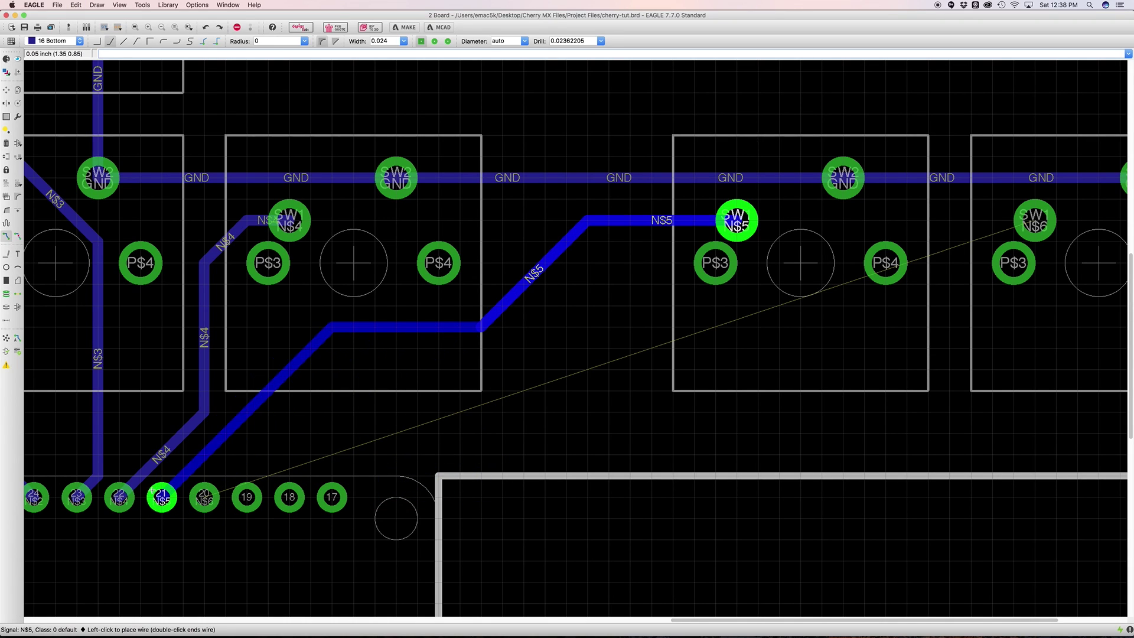
pyautogui.click(162, 498)
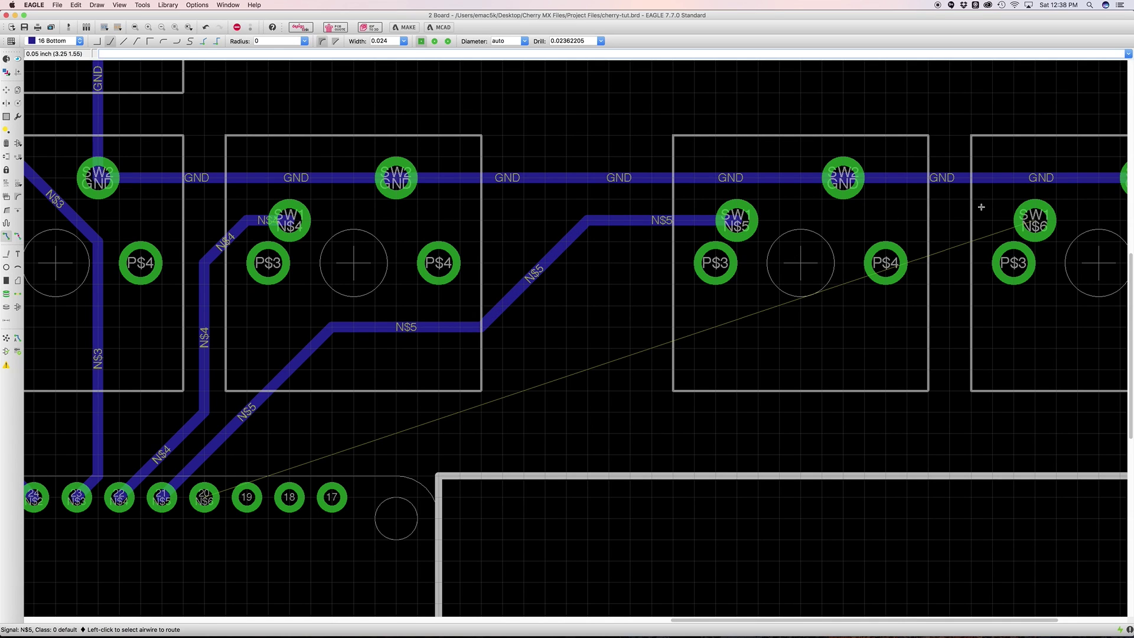
# - Route the N$6 trace from its SW1 pad beneath the N$5 switch's pads and alongside the N$5 trace to FeatherWing pin 20
pyautogui.click(1034, 223)
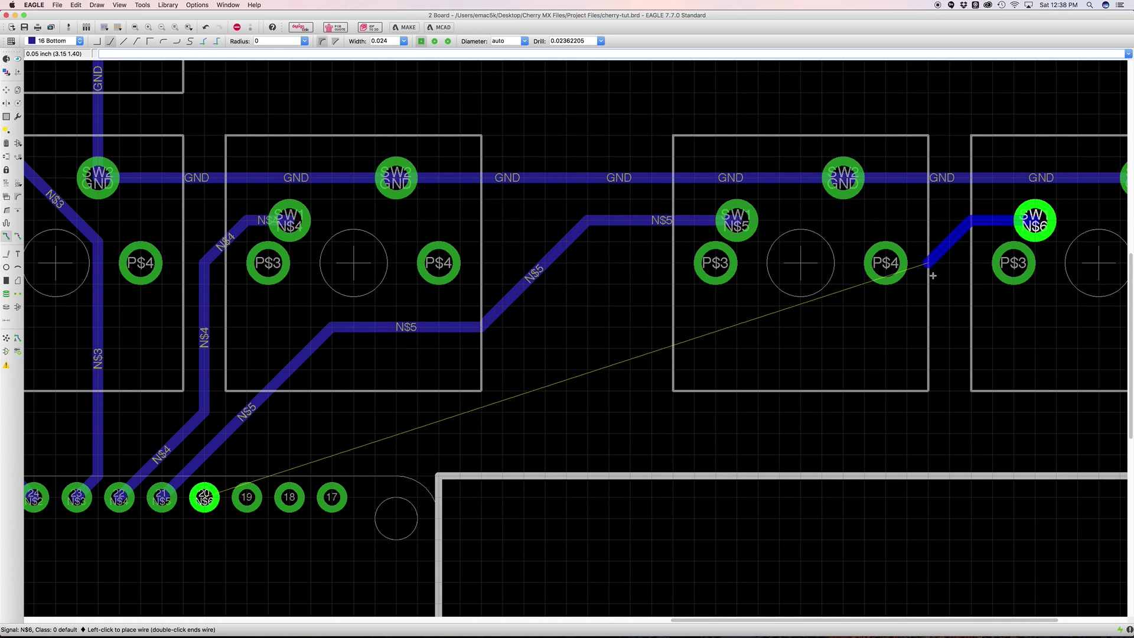
pyautogui.click(905, 328)
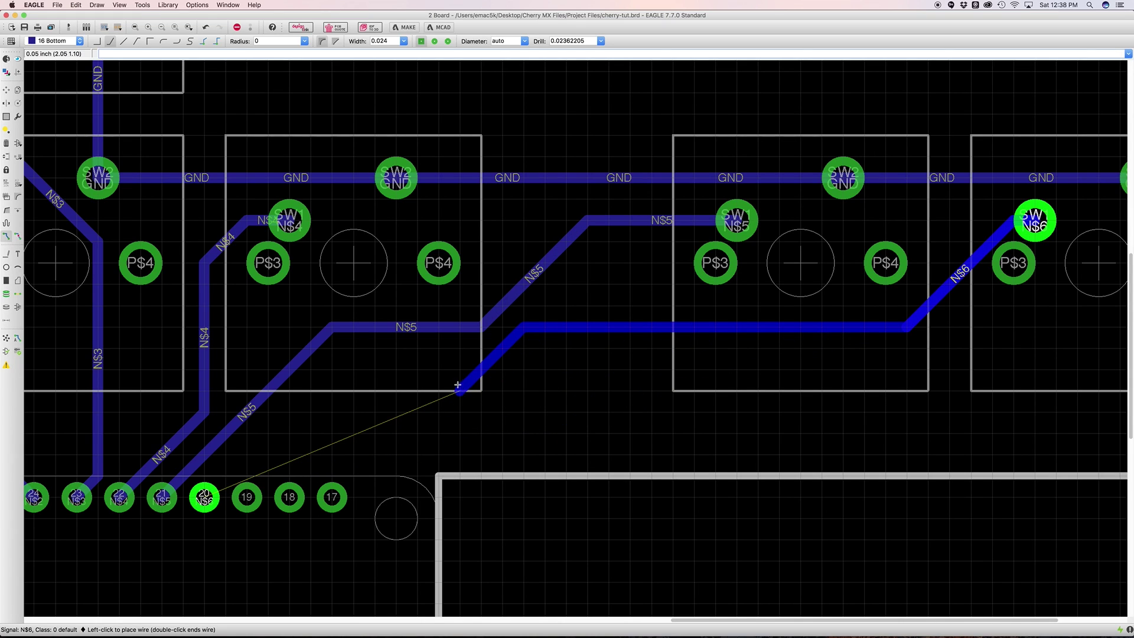
pyautogui.click(476, 359)
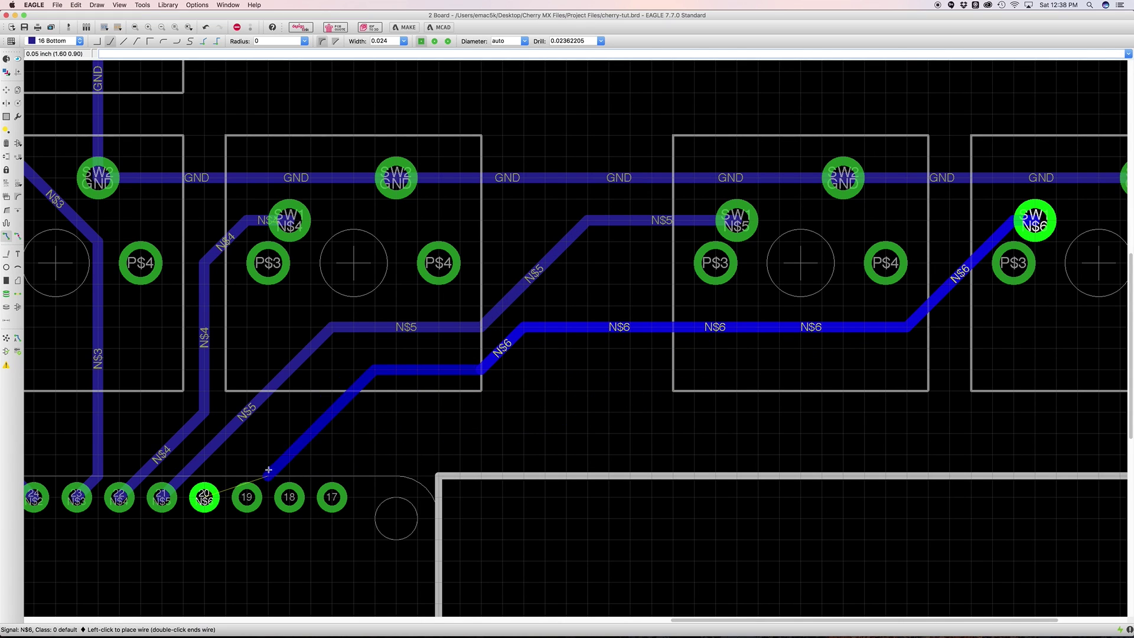
pyautogui.click(220, 499)
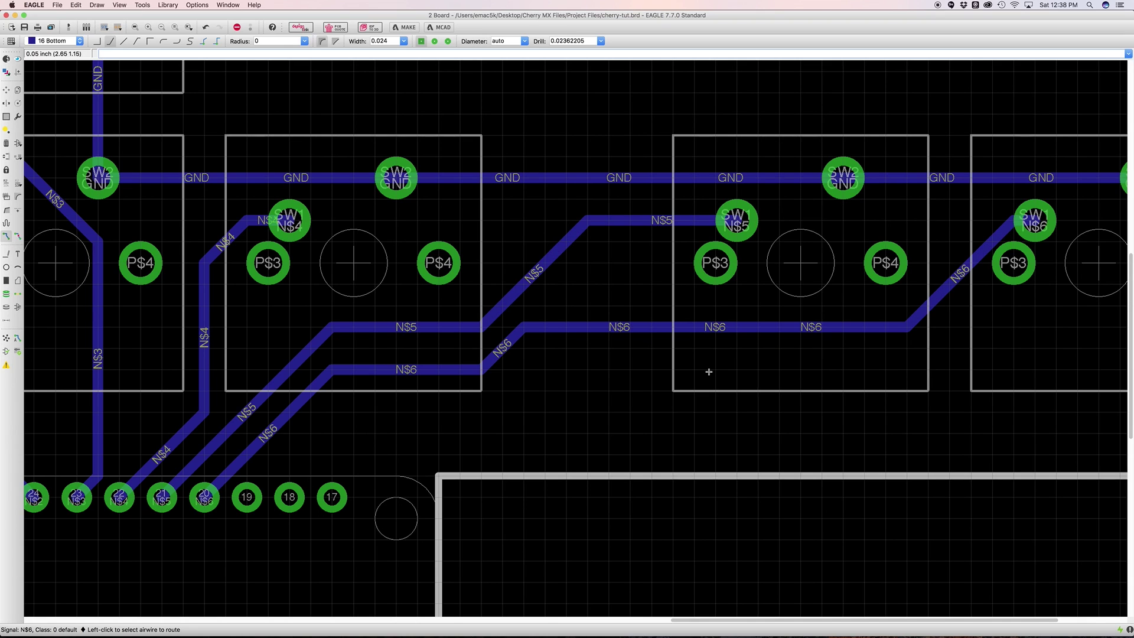
# - Rip up all segments of the N$2 trace between its SW1 pad and FeatherWing pin 24
pyautogui.scroll(-5, 708, 371)
pyautogui.moveTo(642, 263); pyautogui.dragTo(589, 280, button='middle')
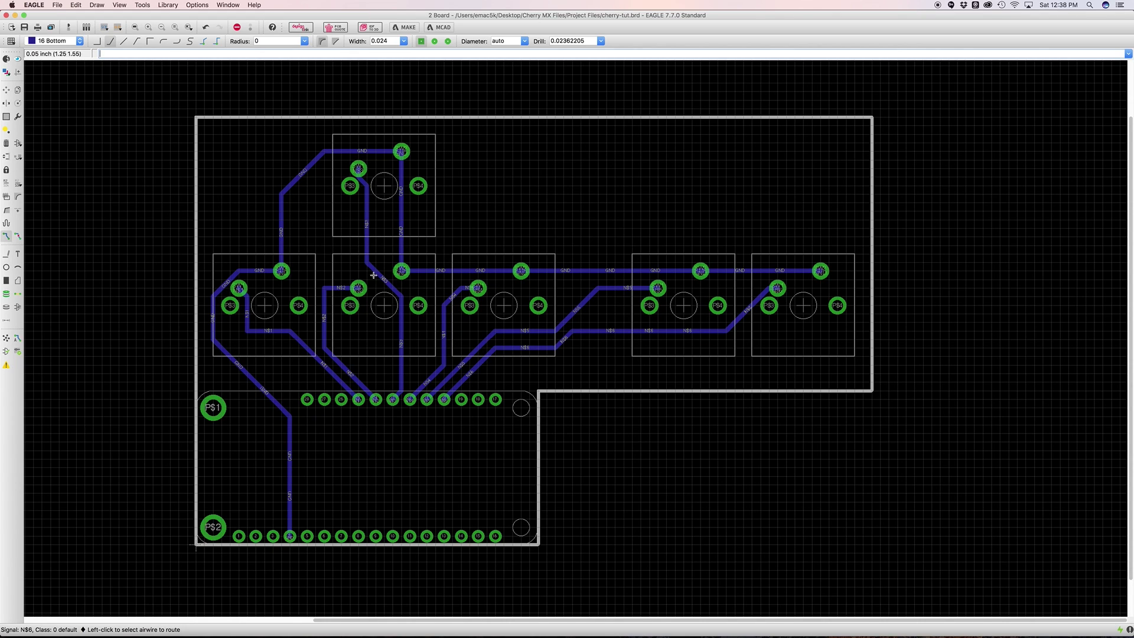
pyautogui.moveTo(326, 309); pyautogui.dragTo(386, 234, button='middle')
pyautogui.scroll(5, 321, 303)
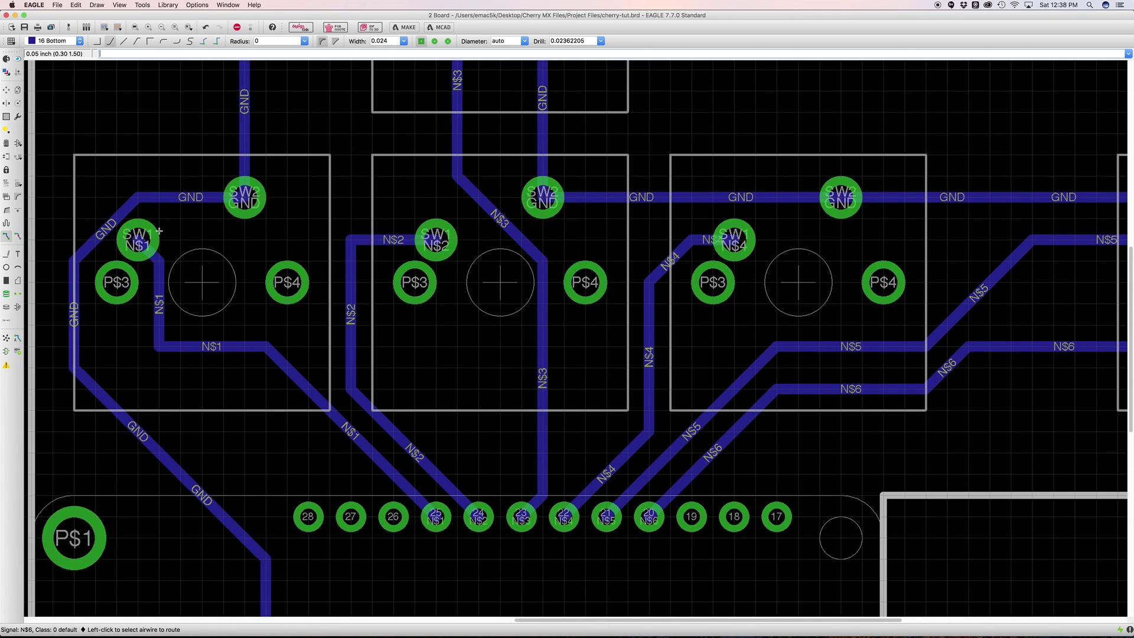
pyautogui.moveTo(156, 235); pyautogui.dragTo(166, 232, button='middle')
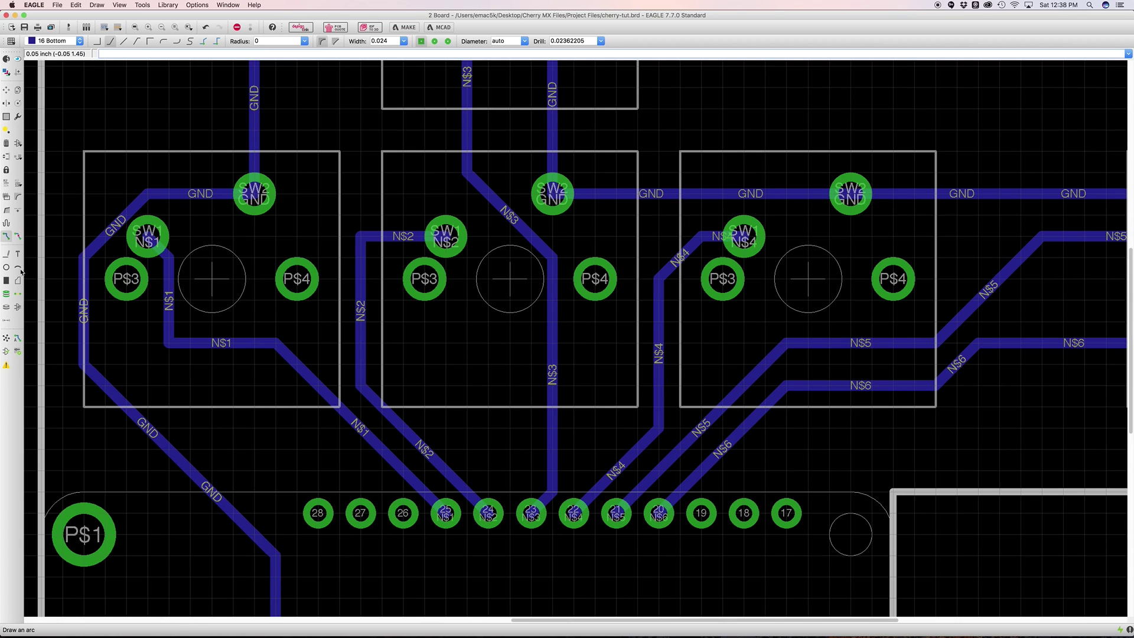
pyautogui.click(17, 235)
pyautogui.click(401, 237)
pyautogui.click(364, 287)
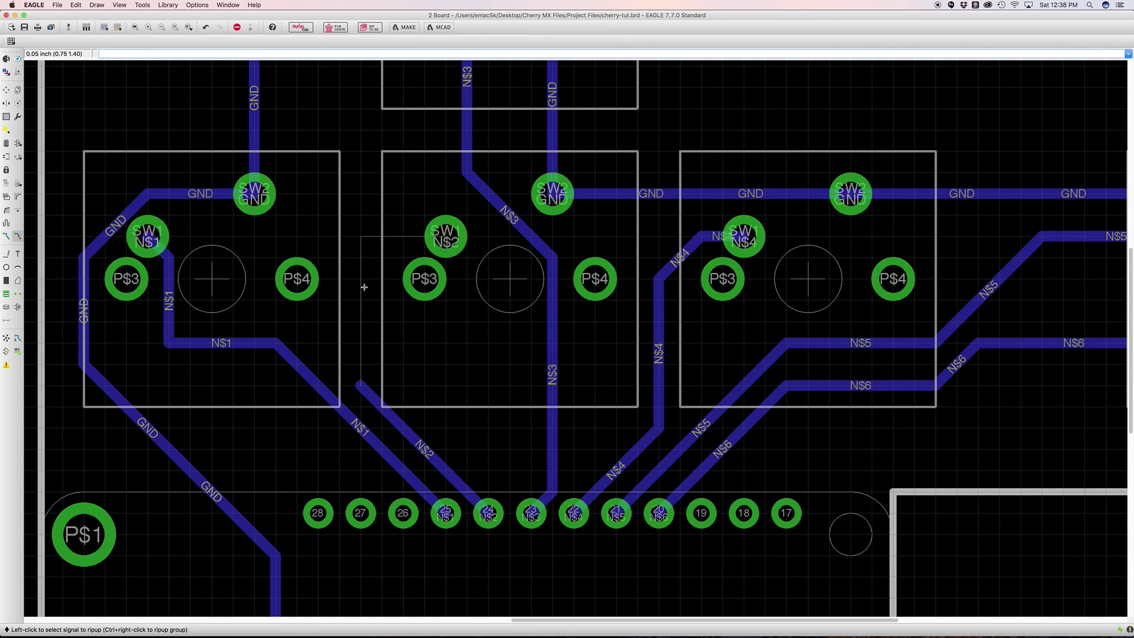
pyautogui.click(440, 469)
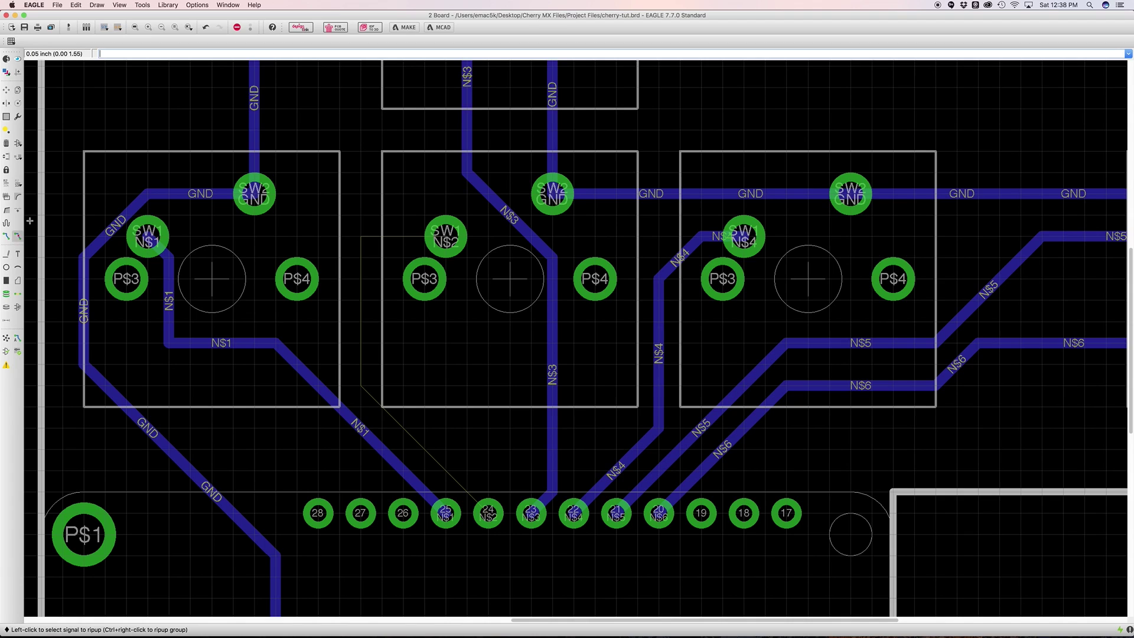
# - Reroute N$2 from its SW1 pad to FeatherWing pin 24 as a freely curved trace
pyautogui.click(6, 236)
pyautogui.click(189, 42)
pyautogui.click(432, 237)
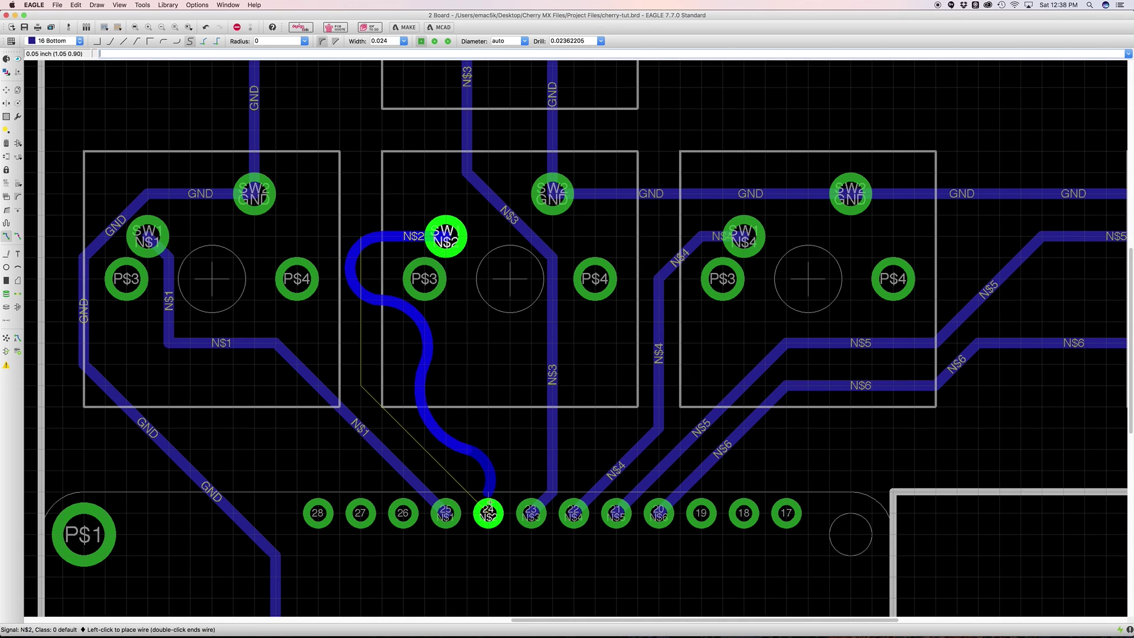
pyautogui.click(488, 510)
# - Review the full board layout with all traces and save the board file
pyautogui.scroll(-1, 484, 319)
pyautogui.scroll(-5, 484, 319)
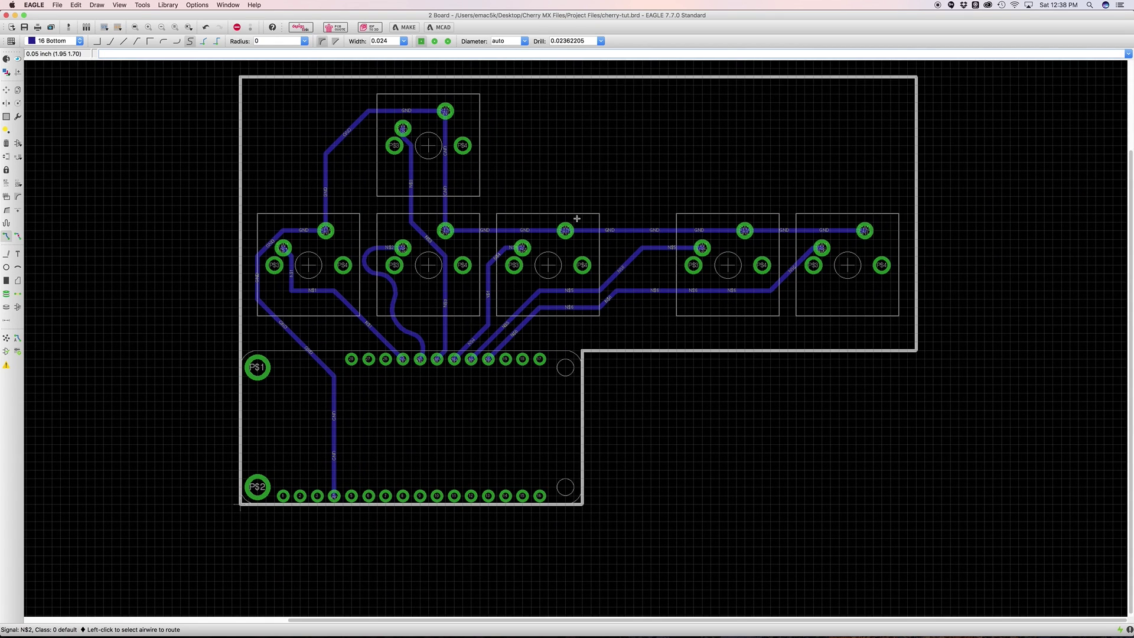
pyautogui.moveTo(577, 217); pyautogui.dragTo(577, 219, button='middle')
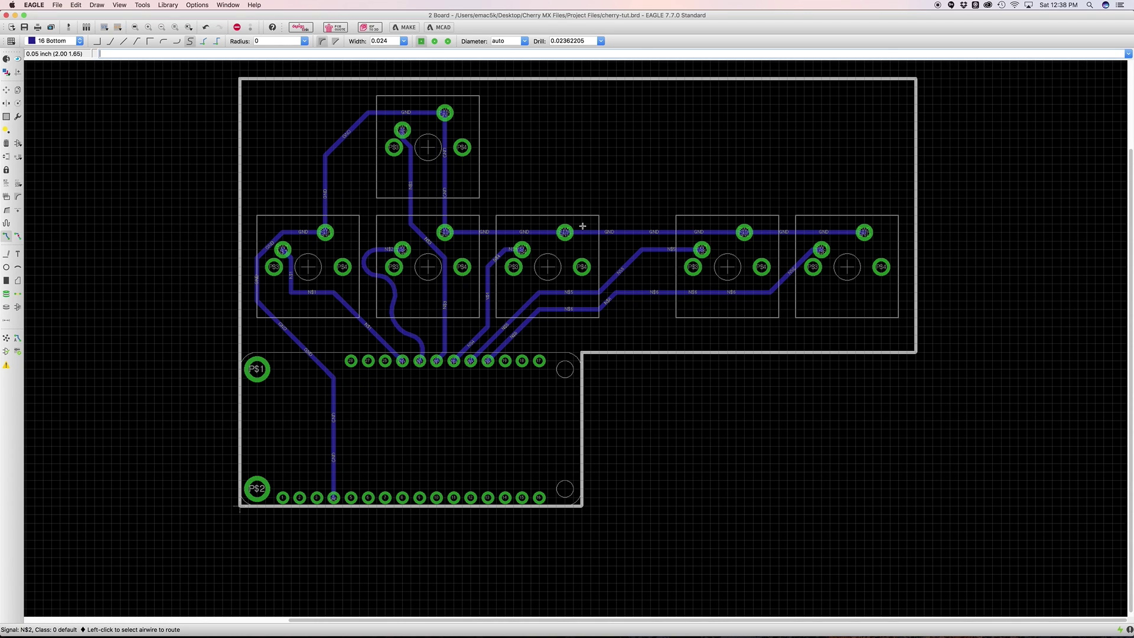
pyautogui.moveTo(701, 229); pyautogui.dragTo(645, 234, button='middle')
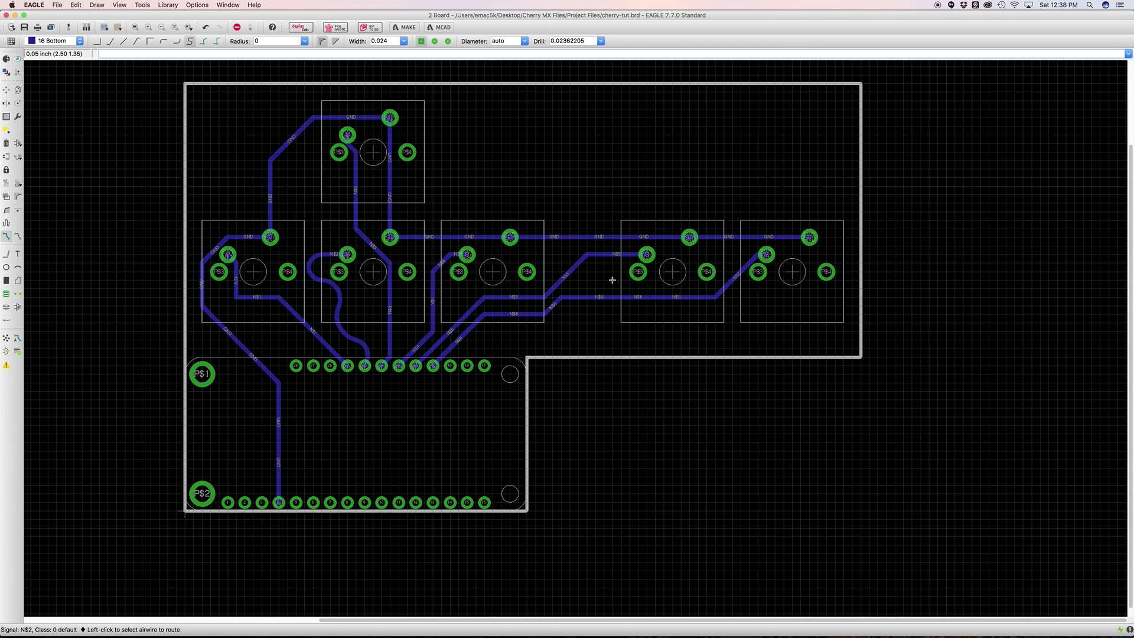
pyautogui.moveTo(599, 226); pyautogui.dragTo(588, 250, button='middle')
pyautogui.press('super+s')
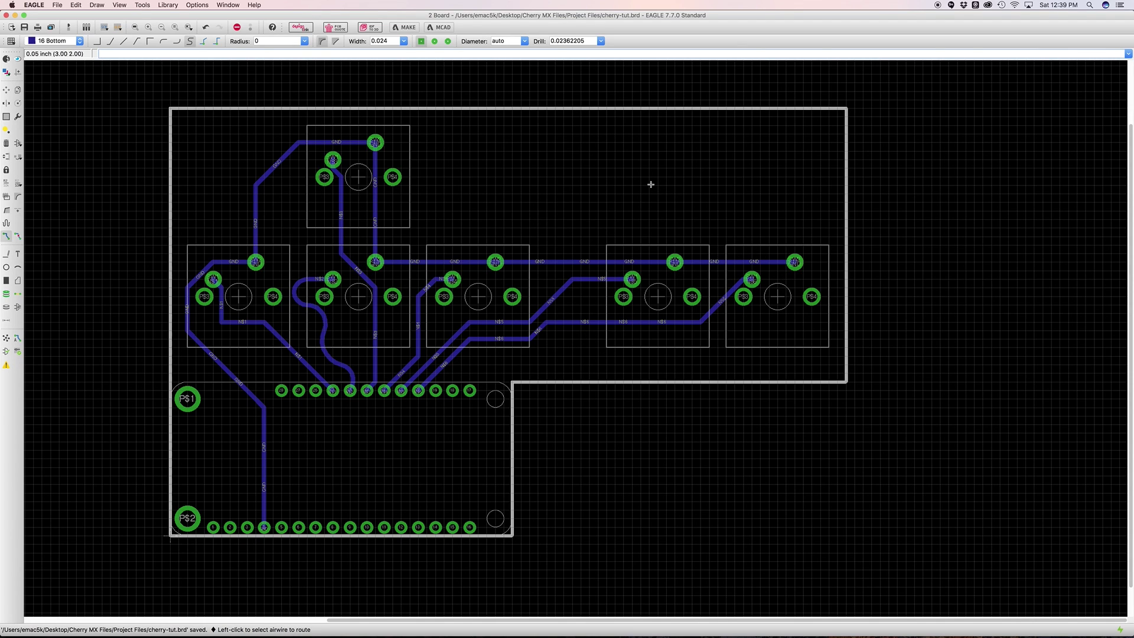
# - Switch to Otherplan, load cherry-tut.brd, and inspect the milling preview of its traces and outline
pyautogui.moveTo(493, 244); pyautogui.dragTo(481, 257, button='middle')
pyautogui.press('super+Tab')
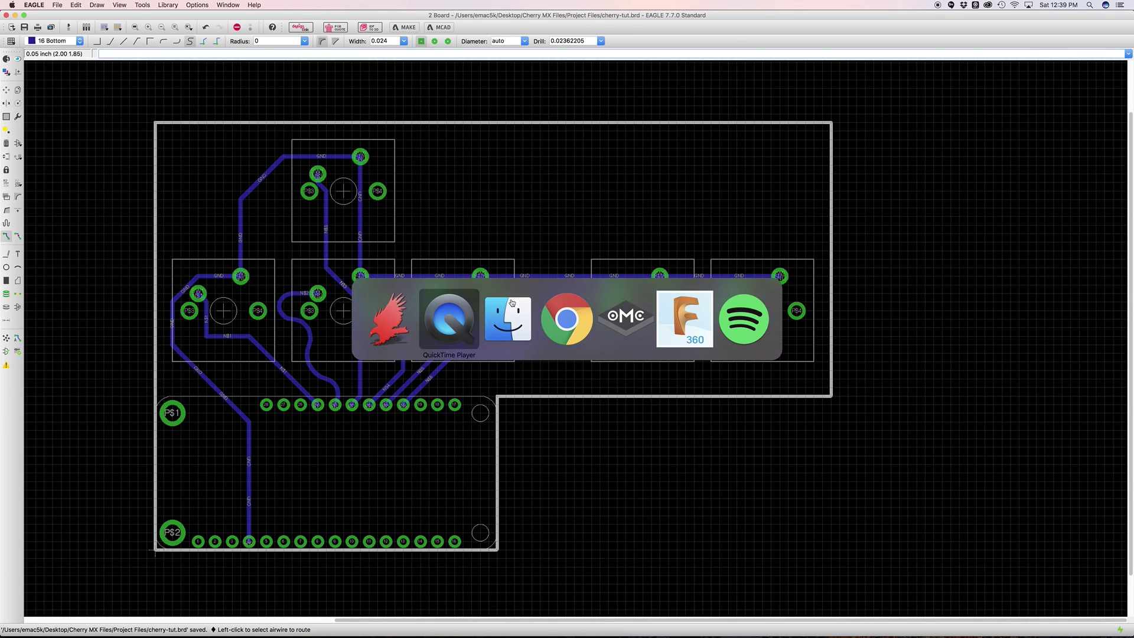
pyautogui.click(625, 325)
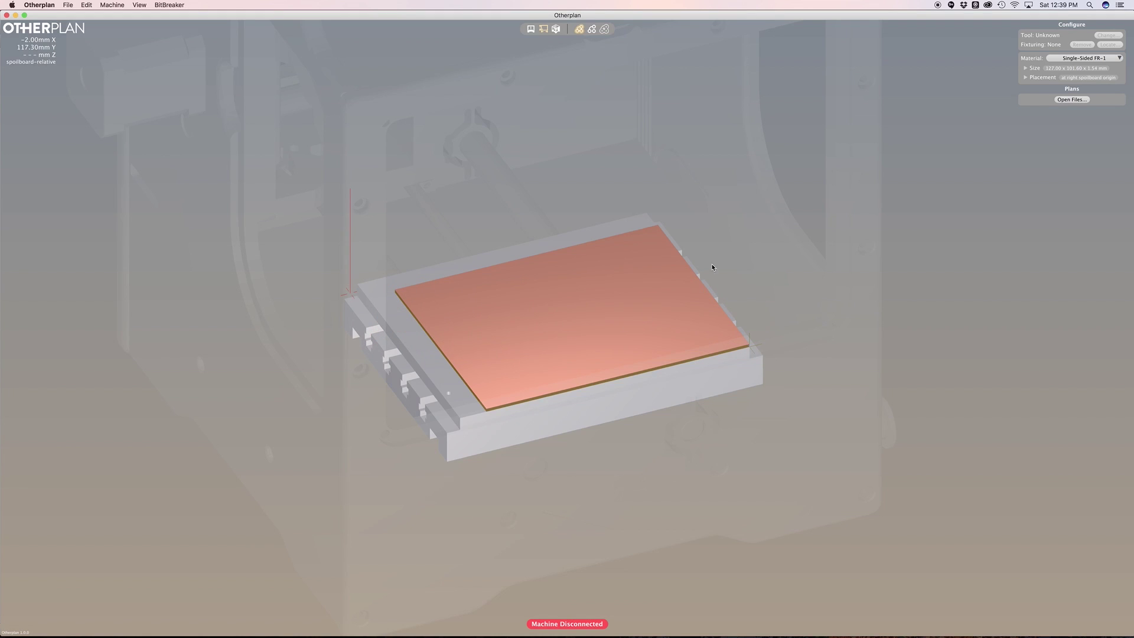
pyautogui.moveTo(534, 464); pyautogui.dragTo(531, 372)
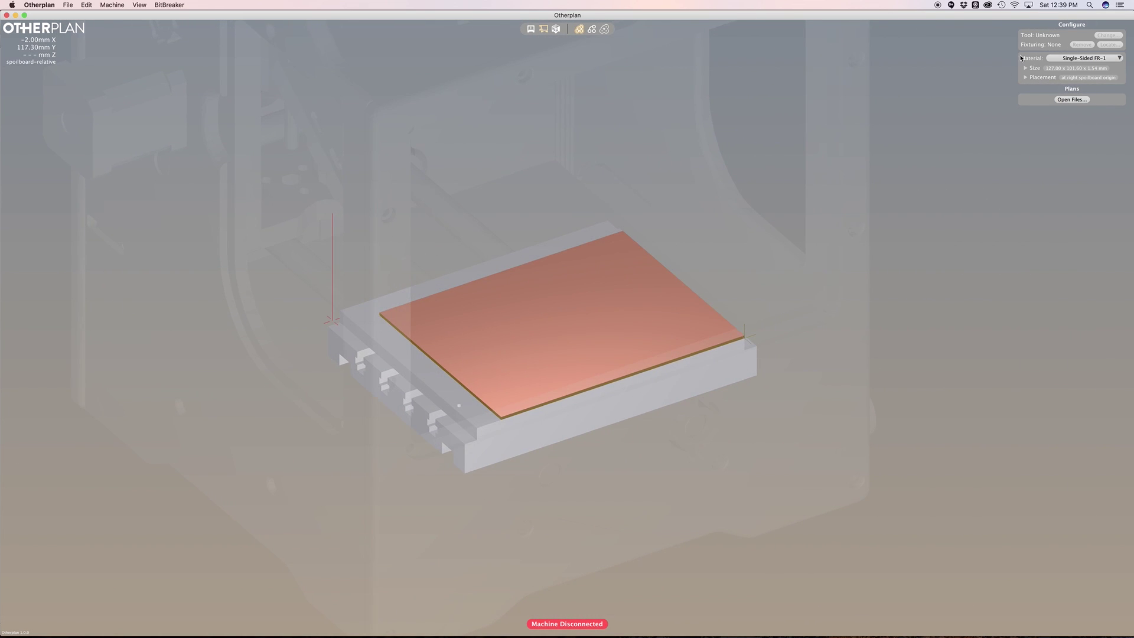
pyautogui.click(1070, 101)
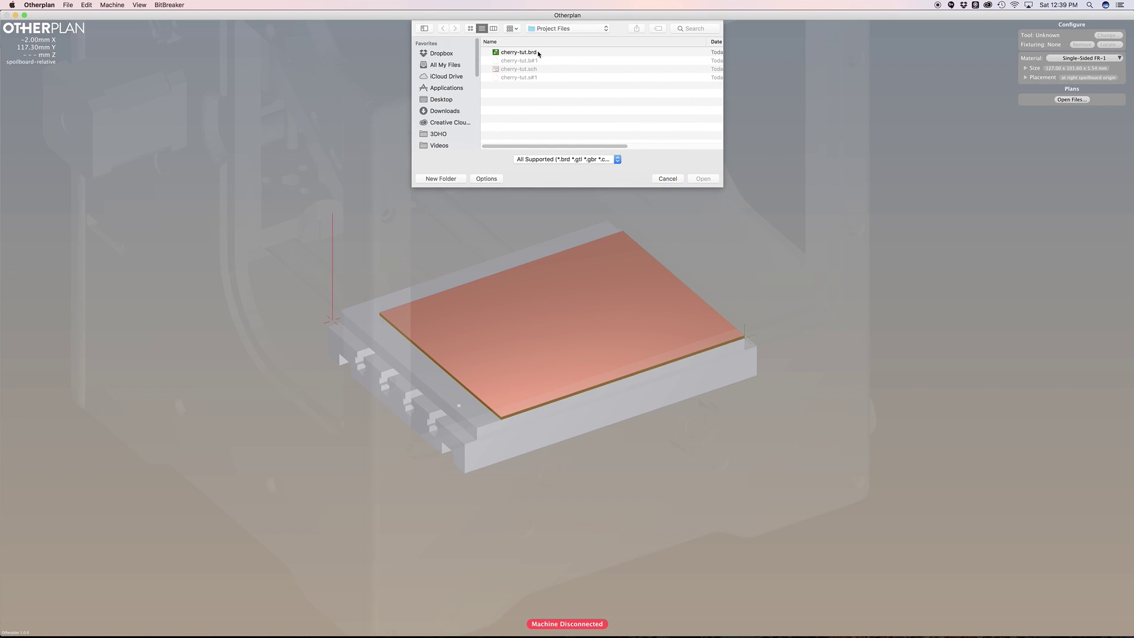
pyautogui.doubleClick(519, 52)
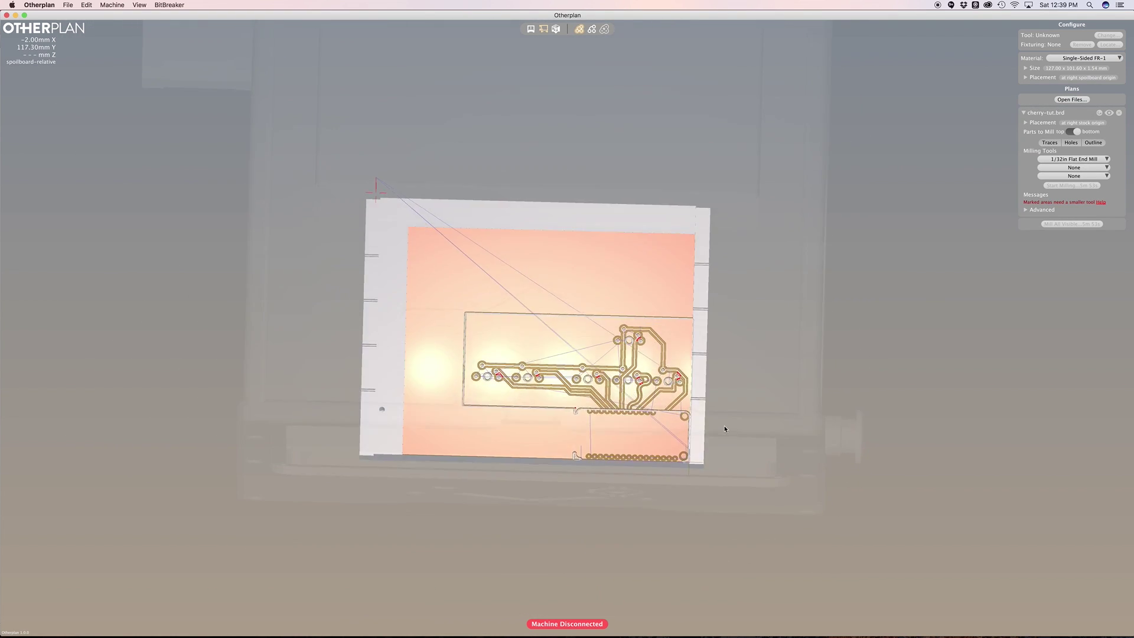
pyautogui.scroll(10, 664, 443)
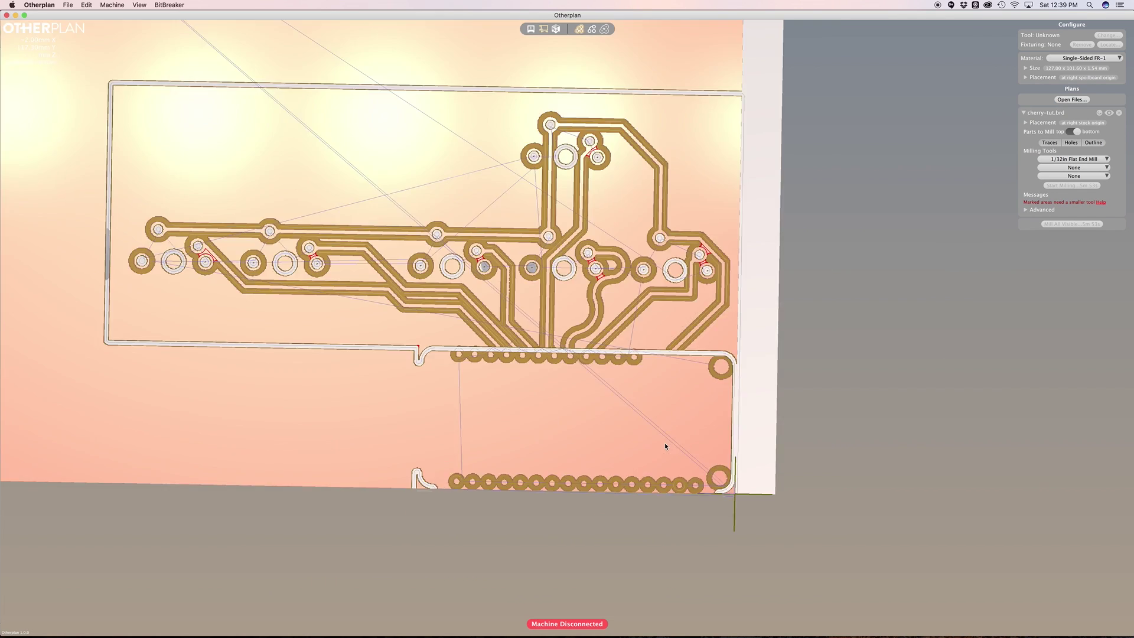
pyautogui.scroll(-10, 665, 444)
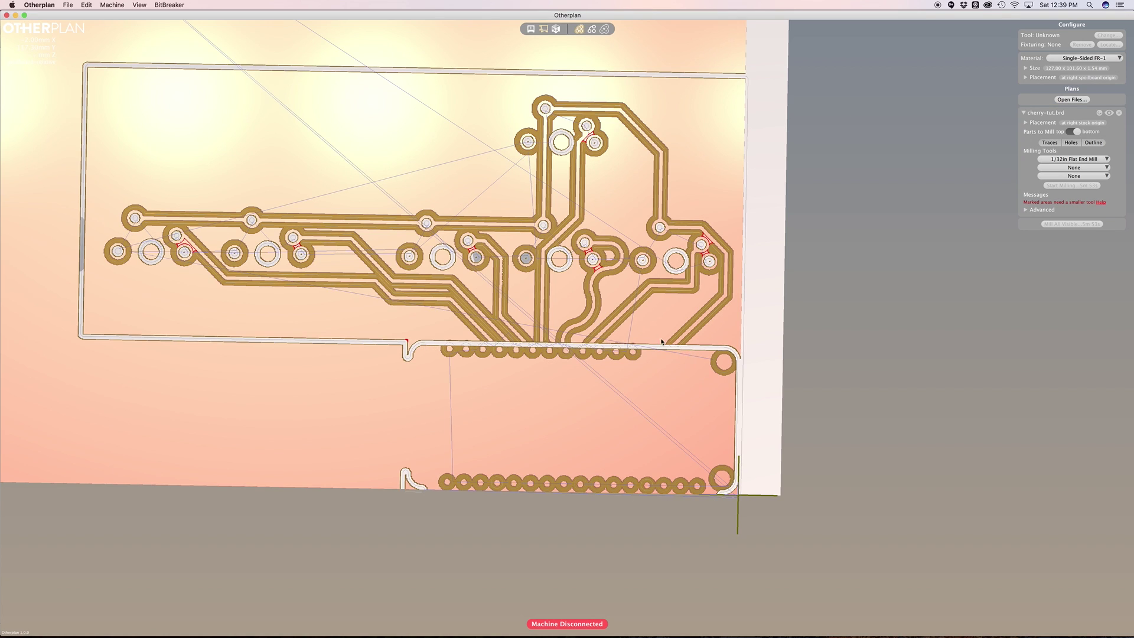
# - Switch to EAGLE, start the Replace command and clear the GND search to list all libraries
pyautogui.press('super+Tab')
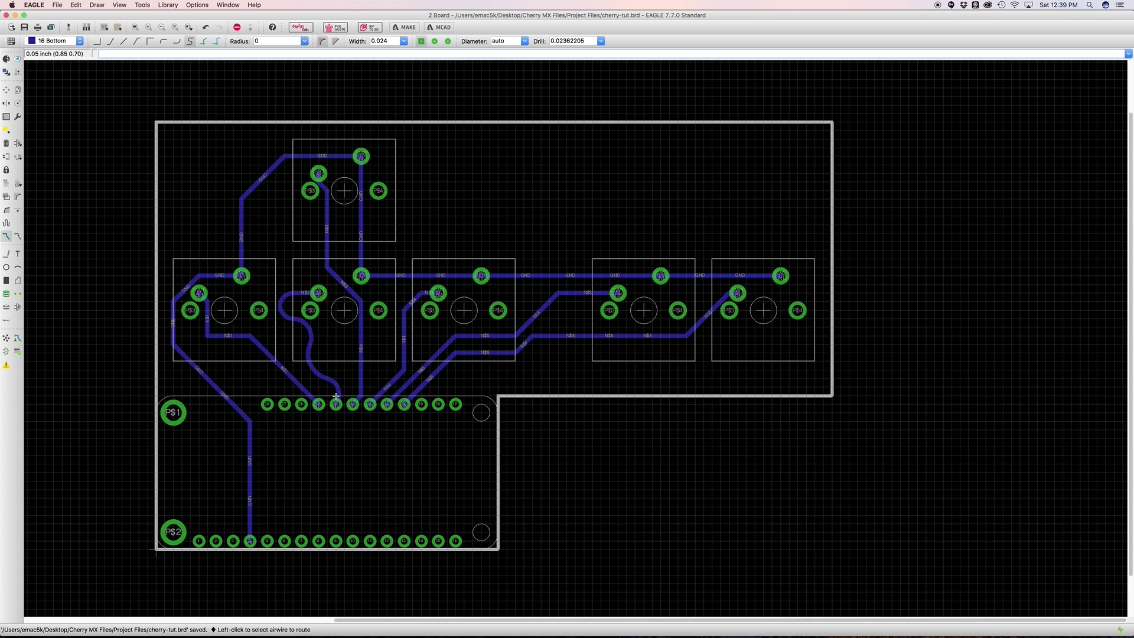
pyautogui.scroll(-3, 349, 381)
pyautogui.hscroll(-3, 349, 381)
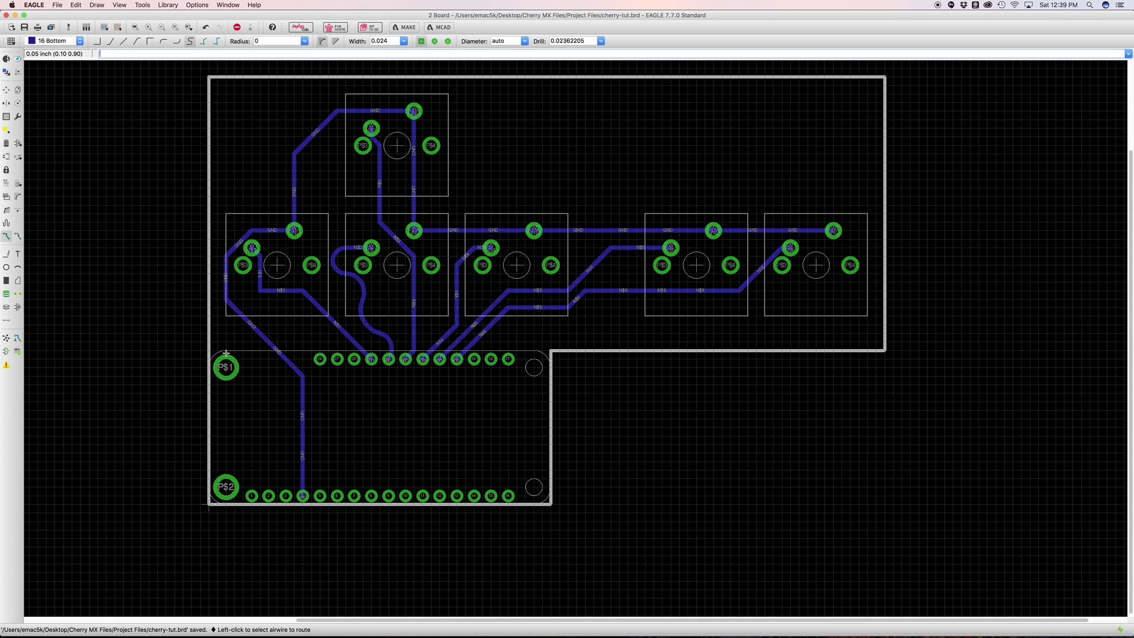
pyautogui.click(19, 158)
pyautogui.moveTo(330, 28); pyautogui.dragTo(613, 122)
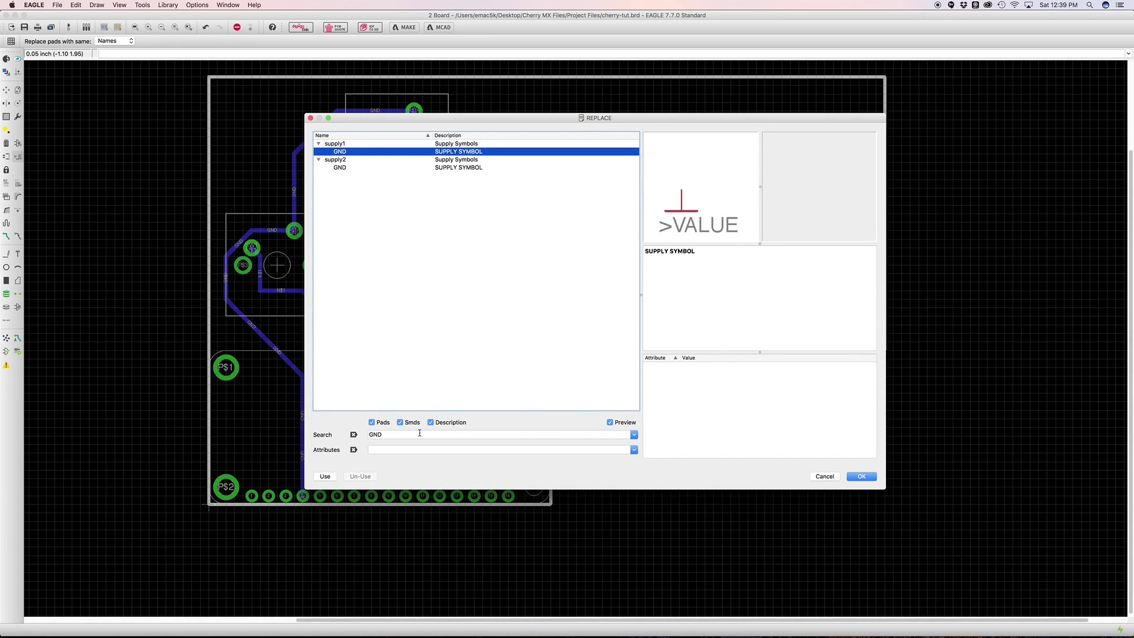
pyautogui.doubleClick(376, 435)
pyautogui.press('BackSpace')
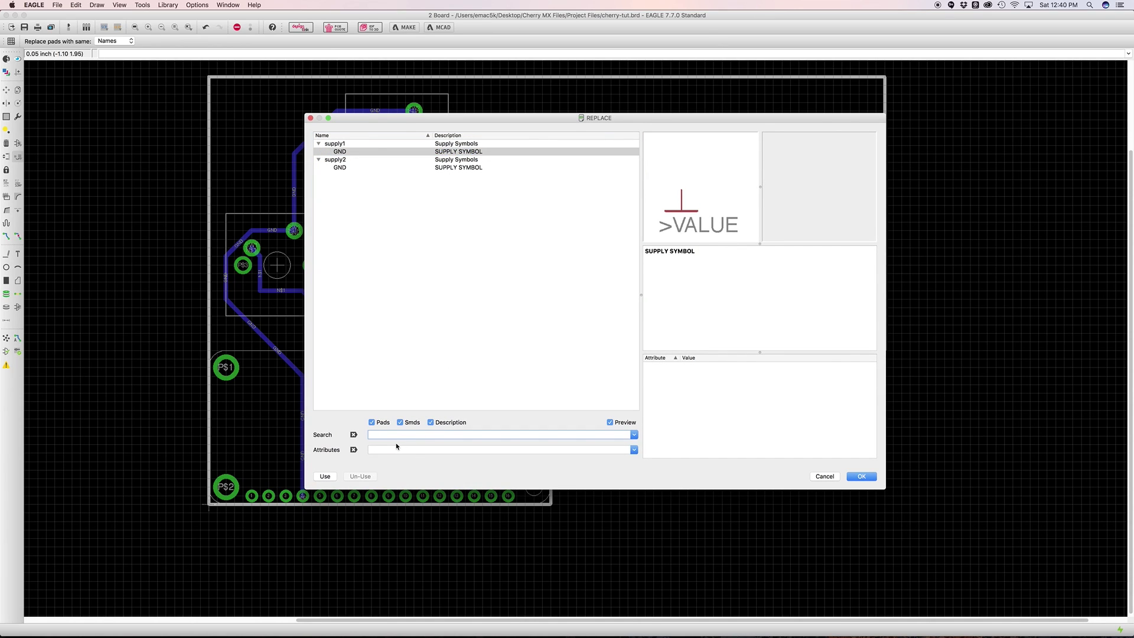
pyautogui.press('Return')
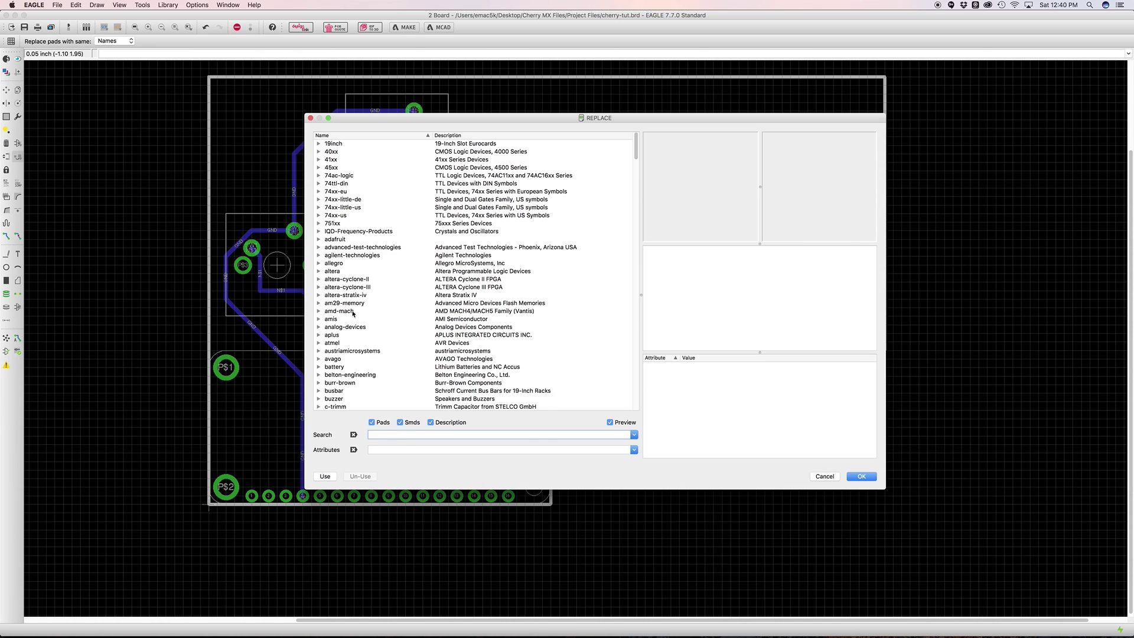
# - Replace the FeatherWing on the board with the FEATHERWING_NODIM variant from the adafruit library
pyautogui.scroll(-1, 343, 360)
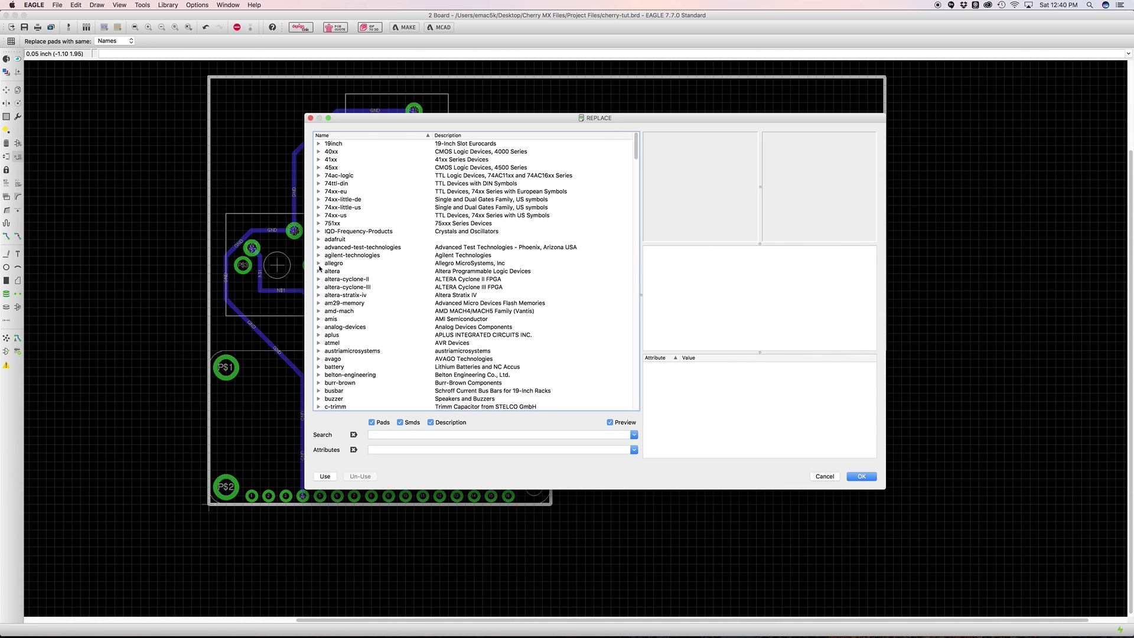
pyautogui.click(318, 239)
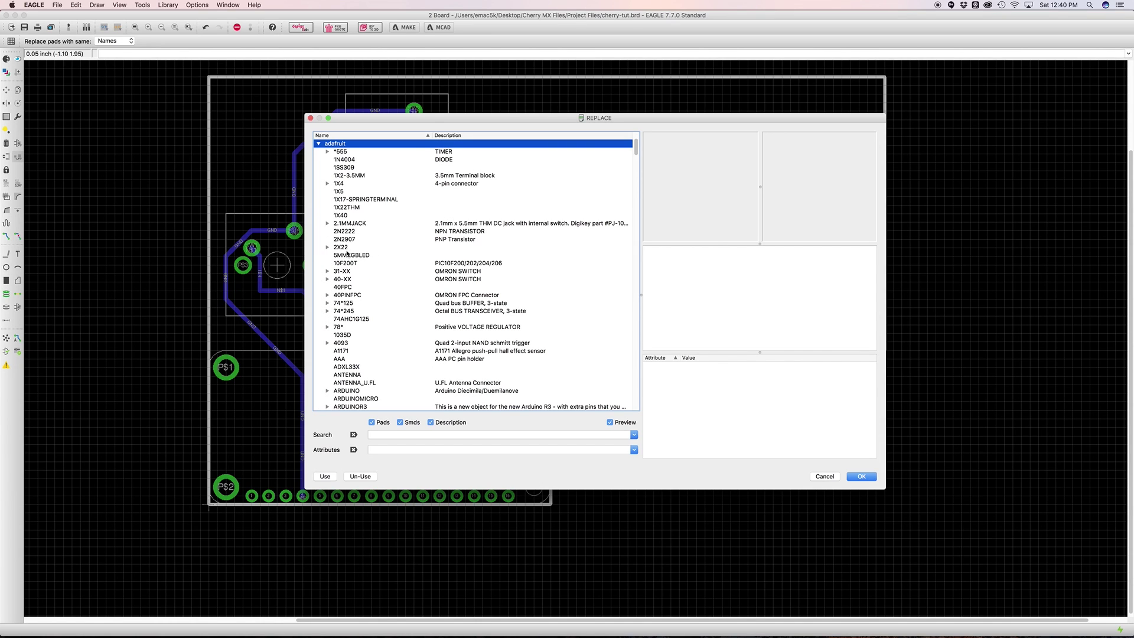
pyautogui.scroll(-15, 356, 351)
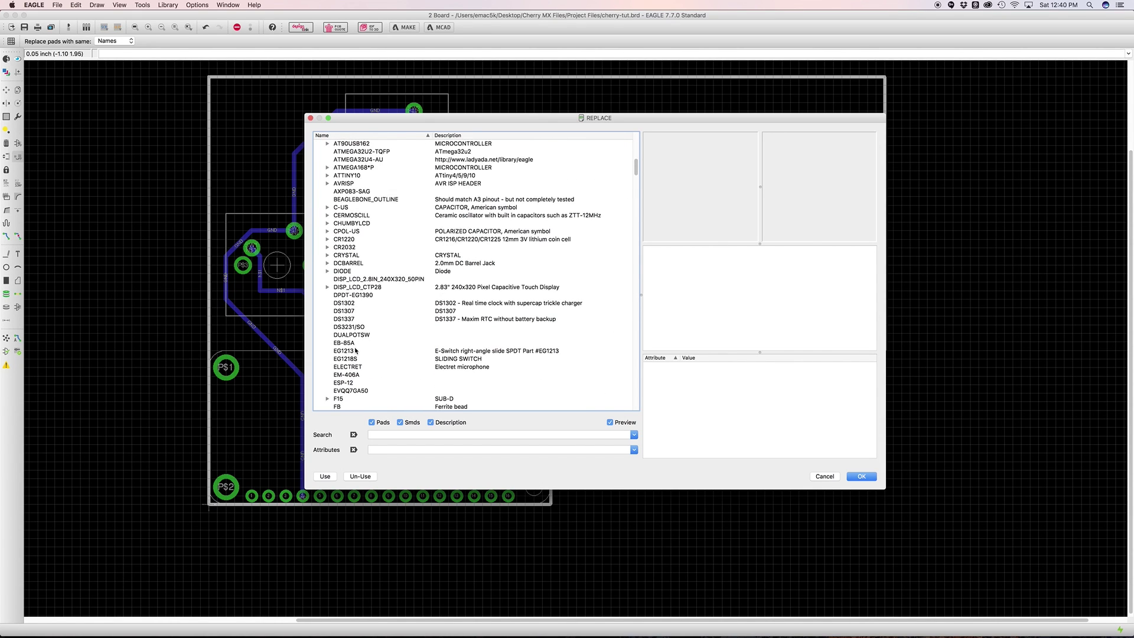
pyautogui.doubleClick(331, 368)
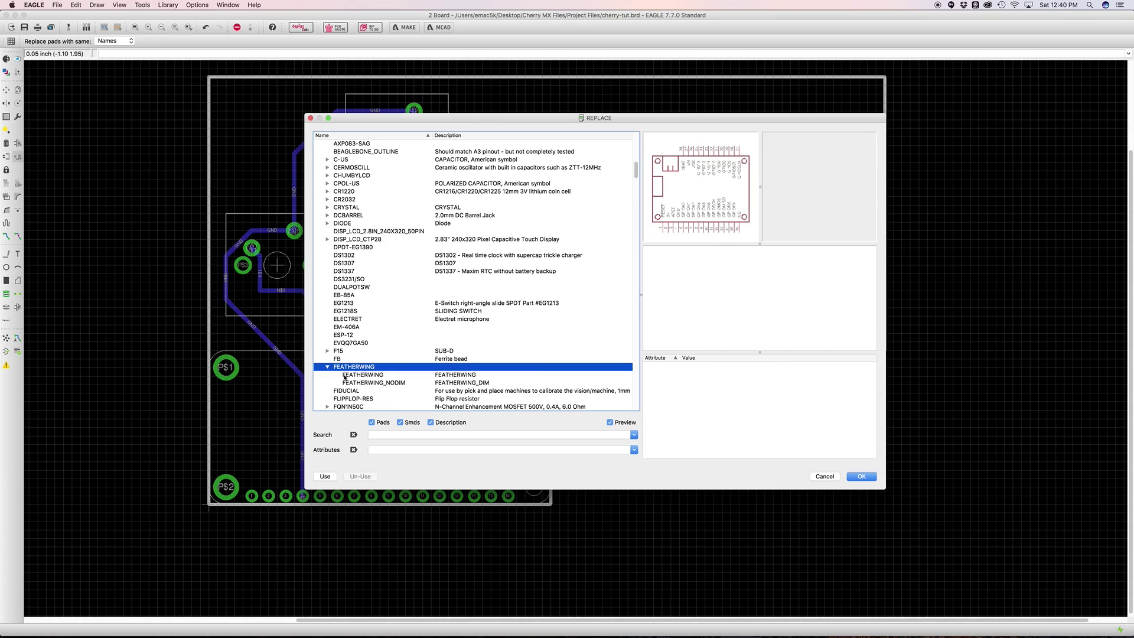
pyautogui.click(367, 375)
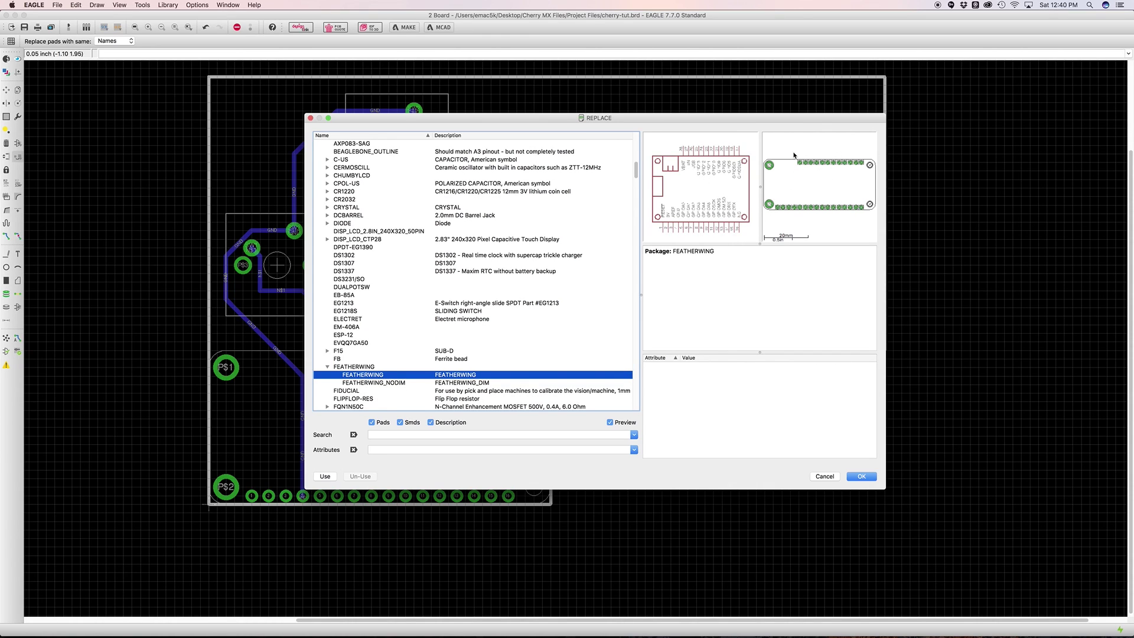
pyautogui.click(385, 383)
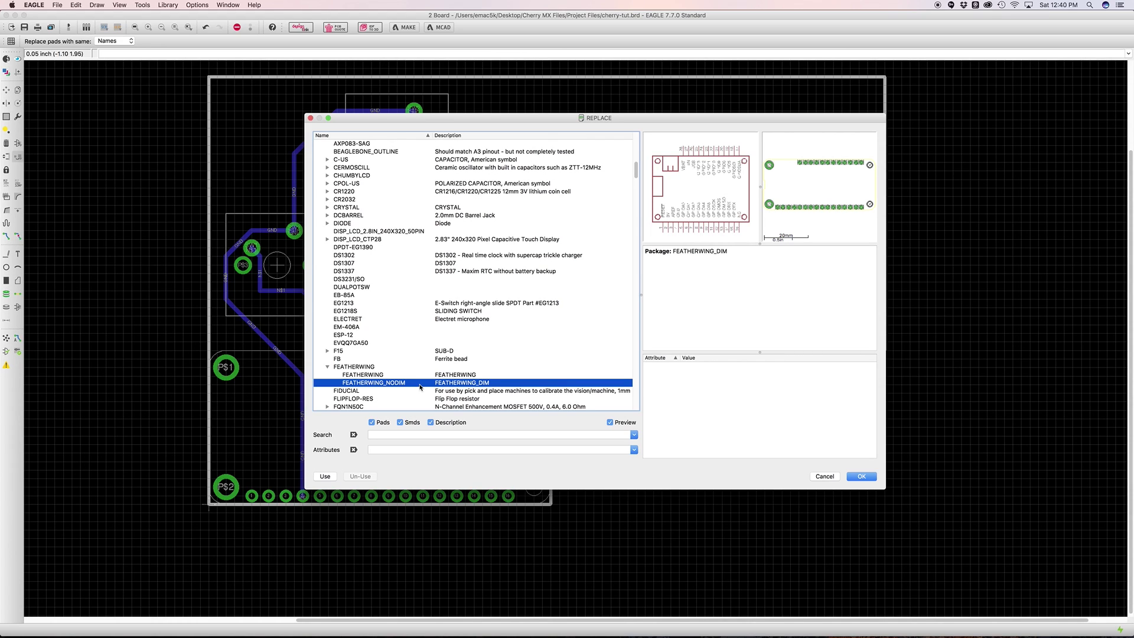
pyautogui.click(862, 476)
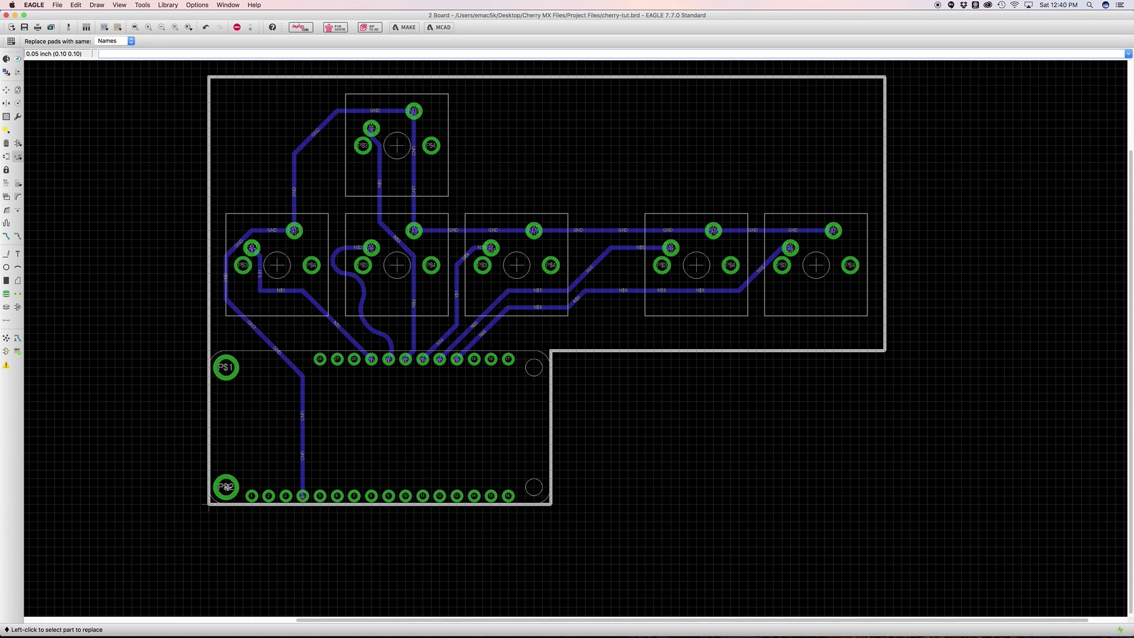
pyautogui.click(228, 486)
# - Switch to Otherplan and reload cherry-tut.brd to refresh the milling preview
pyautogui.press('super+Tab')
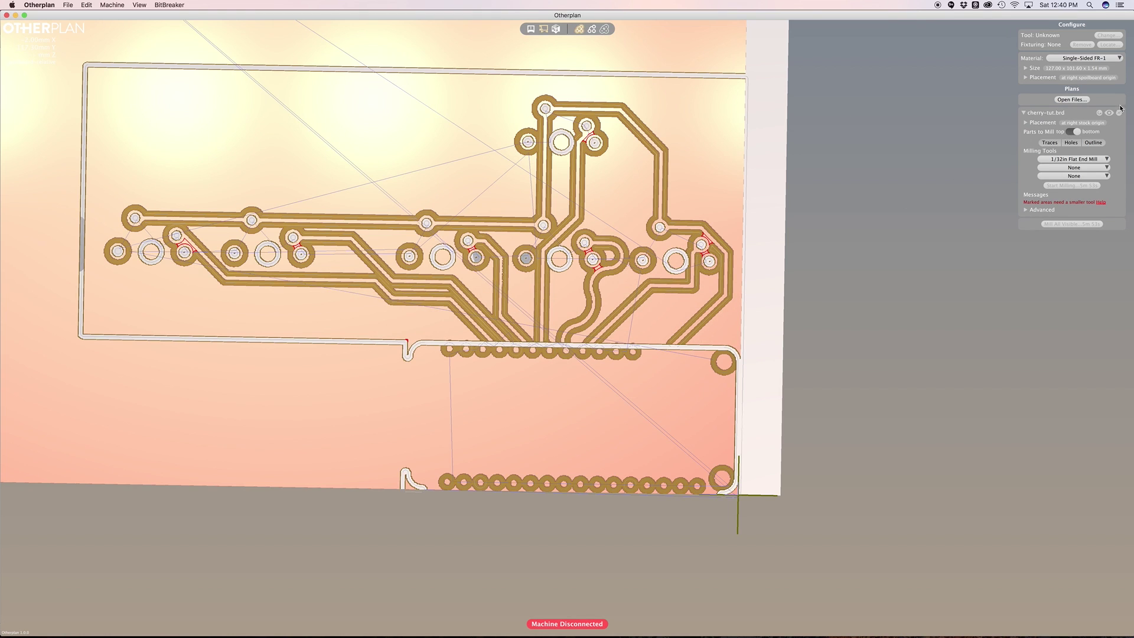
pyautogui.click(1099, 112)
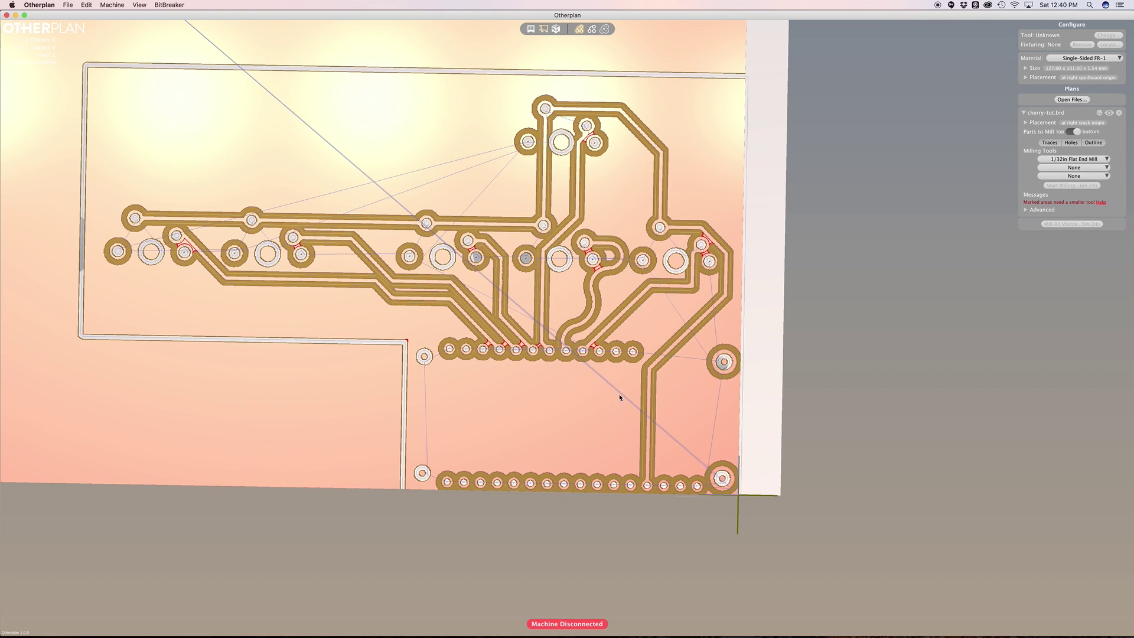
pyautogui.moveTo(593, 539); pyautogui.dragTo(600, 523)
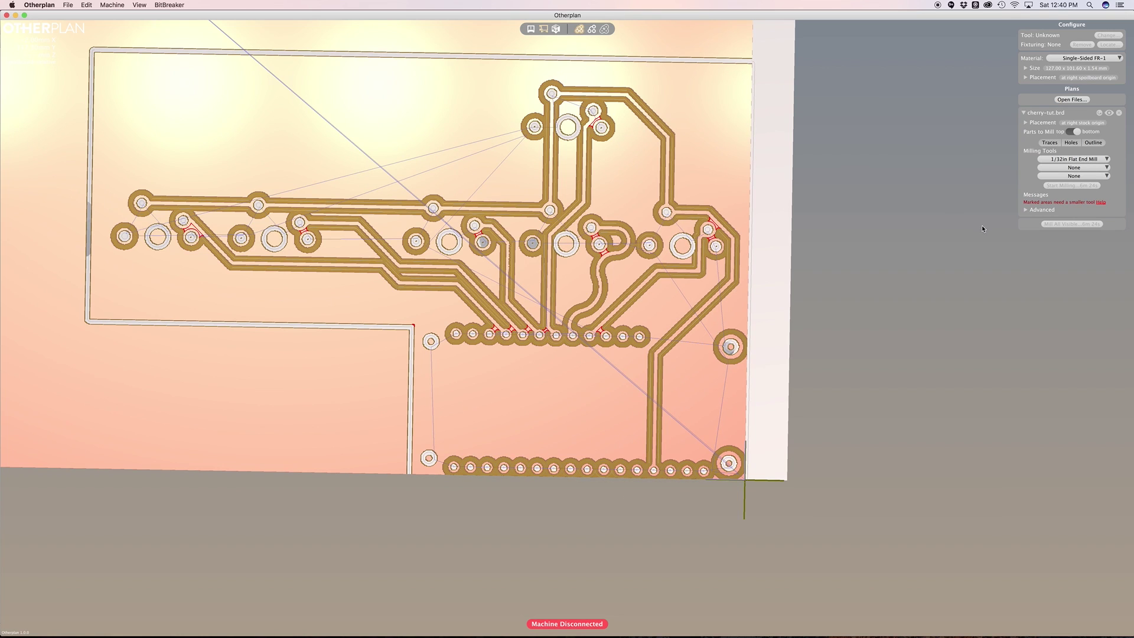
# - Set the first milling tool to 1/64in Flat End Mill and inspect the previewed cuts around the switch pads
pyautogui.click(1073, 159)
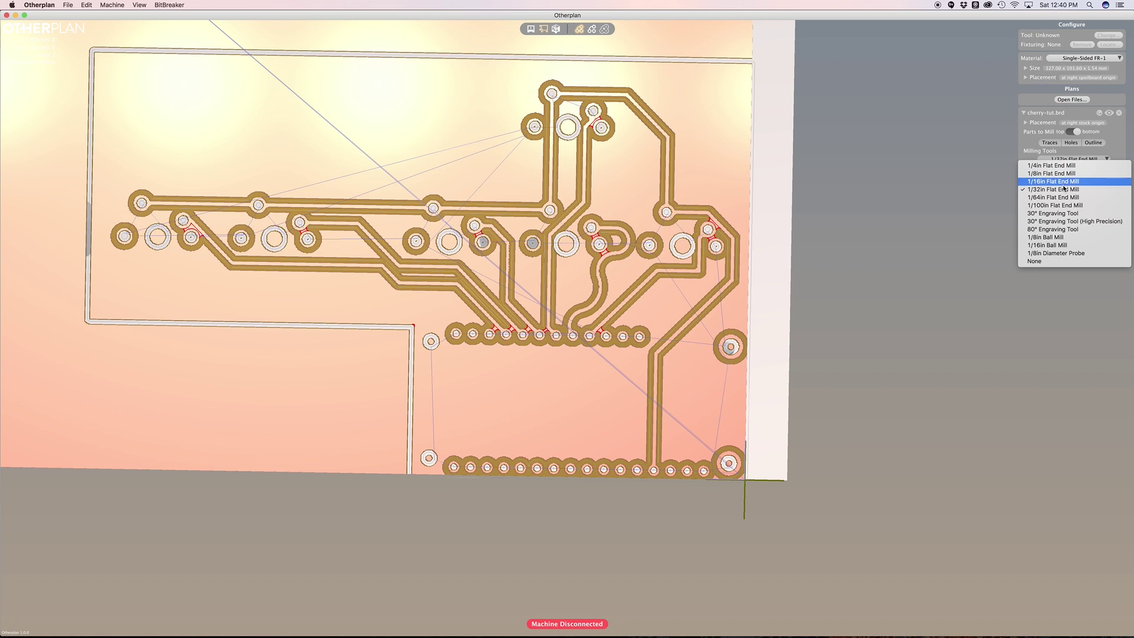
pyautogui.click(1061, 197)
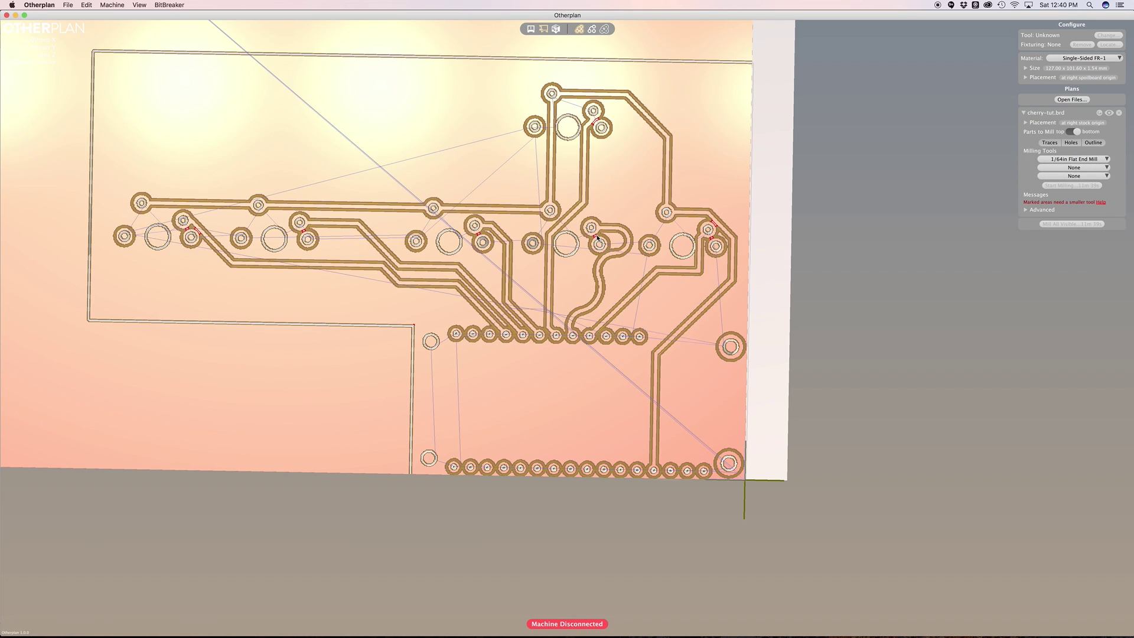
pyautogui.scroll(-3, 598, 238)
pyautogui.scroll(3, 598, 238)
pyautogui.scroll(-2, 596, 238)
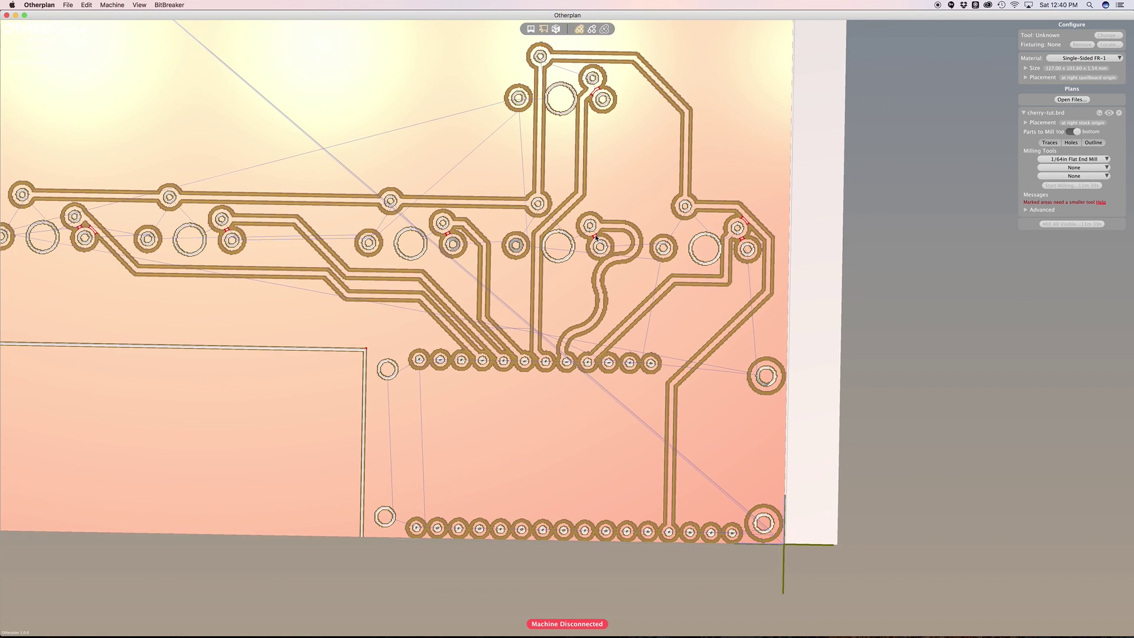
pyautogui.scroll(1, 594, 238)
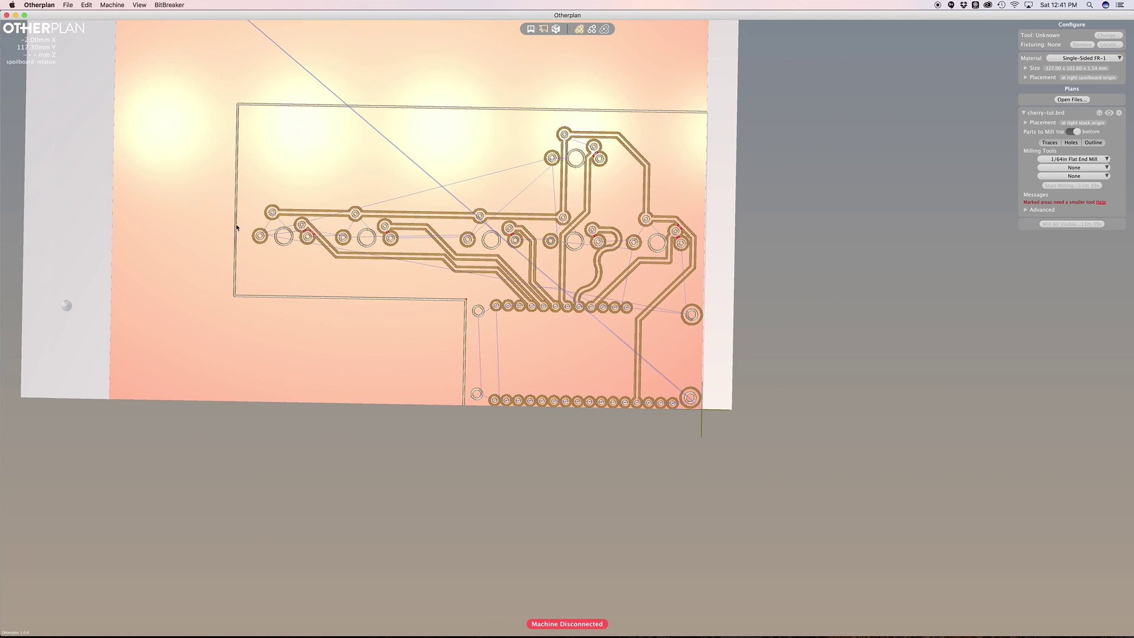
pyautogui.scroll(2, 236, 227)
# - Switch to EAGLE and open the CHERRY-MX device of cherrymx.lbr in the library editor
pyautogui.press('super+Tab')
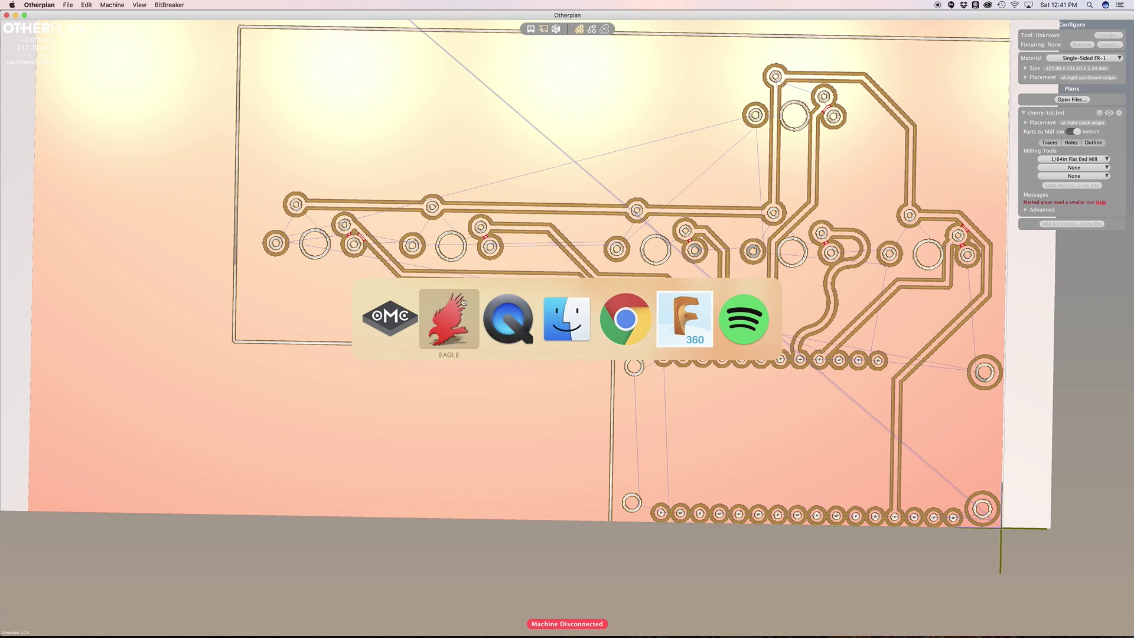
pyautogui.click(460, 324)
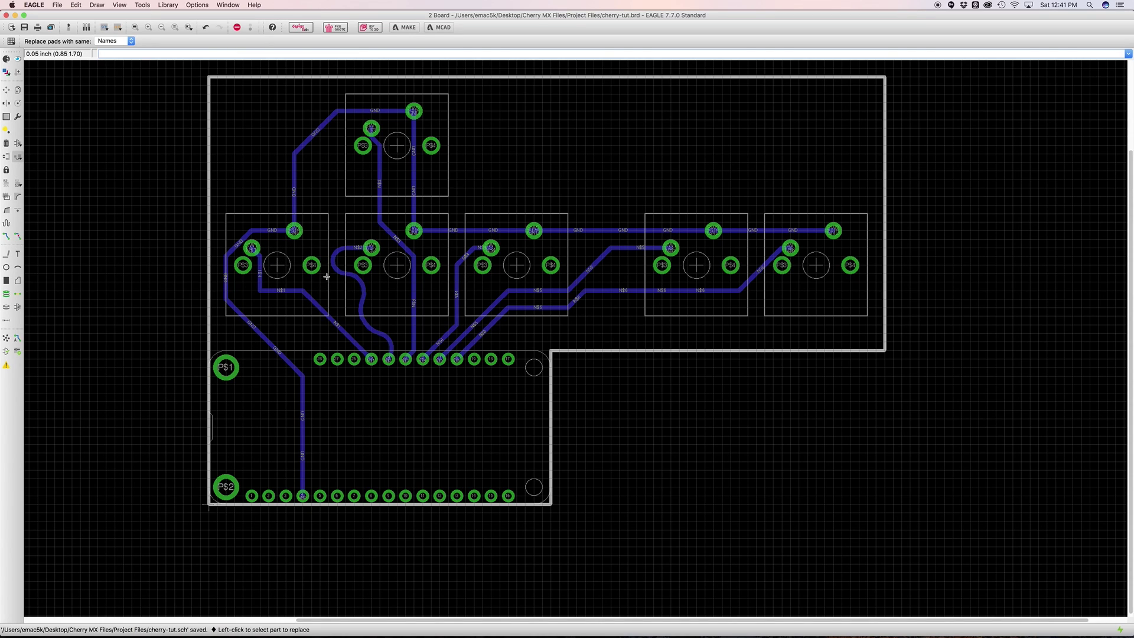
pyautogui.press('super+grave')
pyautogui.press('super+grave')
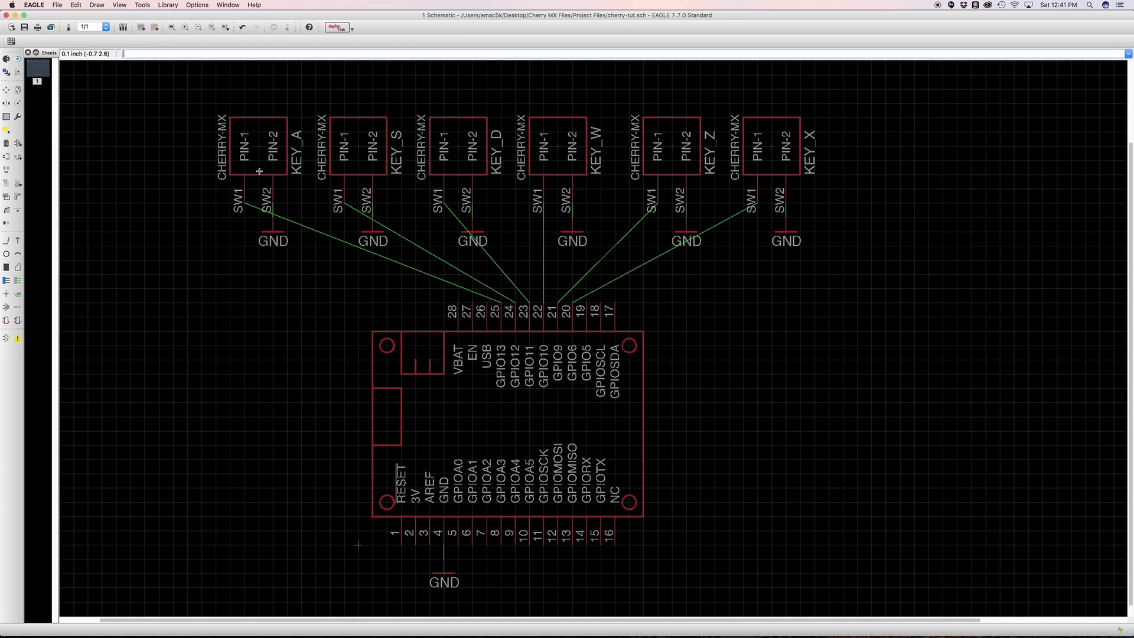
pyautogui.moveTo(465, 201); pyautogui.dragTo(386, 187)
pyautogui.click(340, 387)
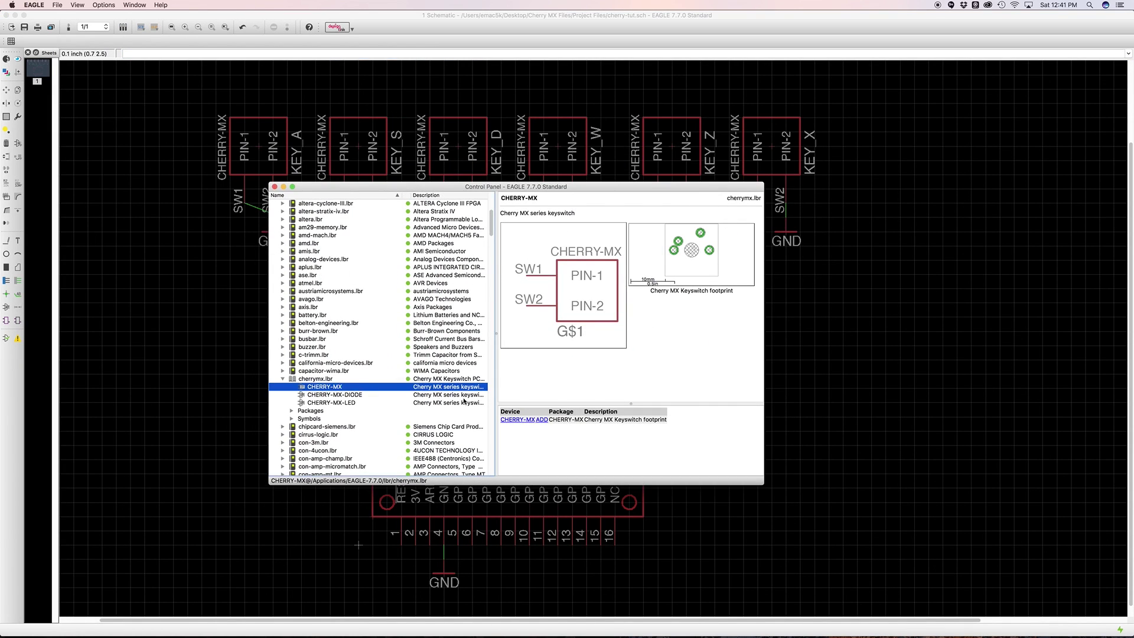
pyautogui.rightClick(335, 386)
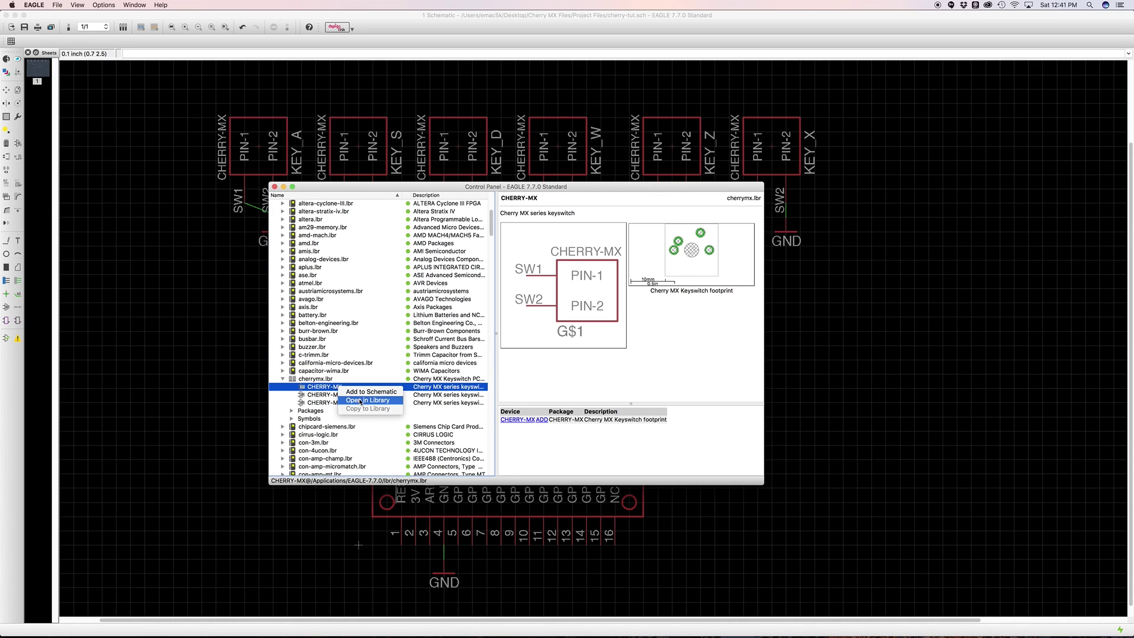
pyautogui.click(361, 400)
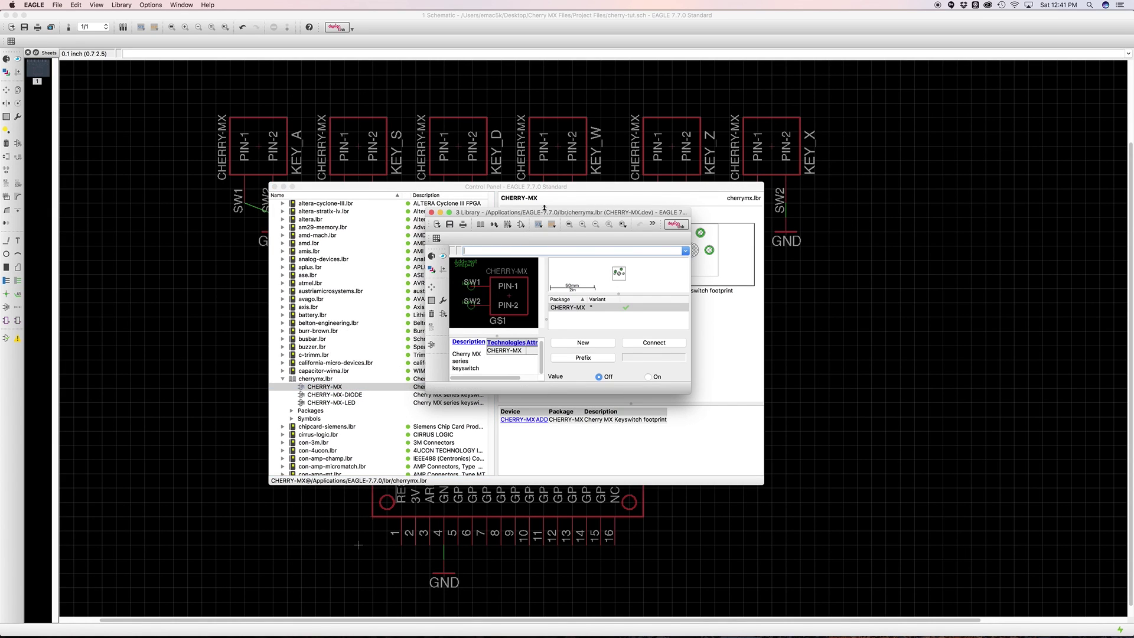
# - Enlarge the library editor window and open the CHERRY-MX package for editing
pyautogui.moveTo(446, 314); pyautogui.dragTo(819, 480)
pyautogui.click(479, 393)
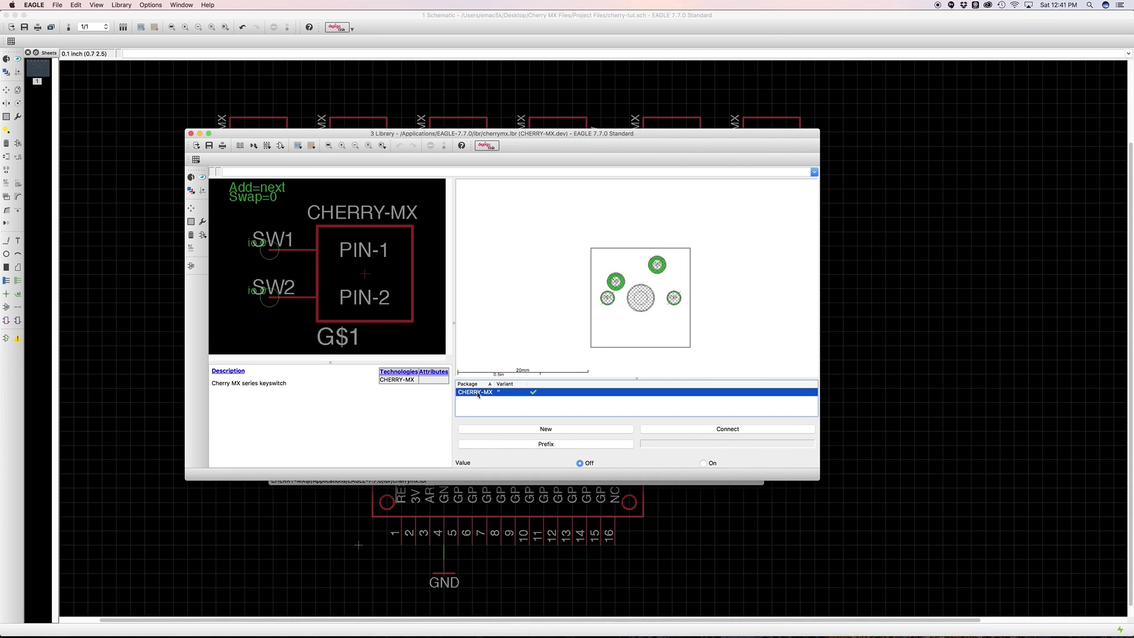
pyautogui.rightClick(476, 392)
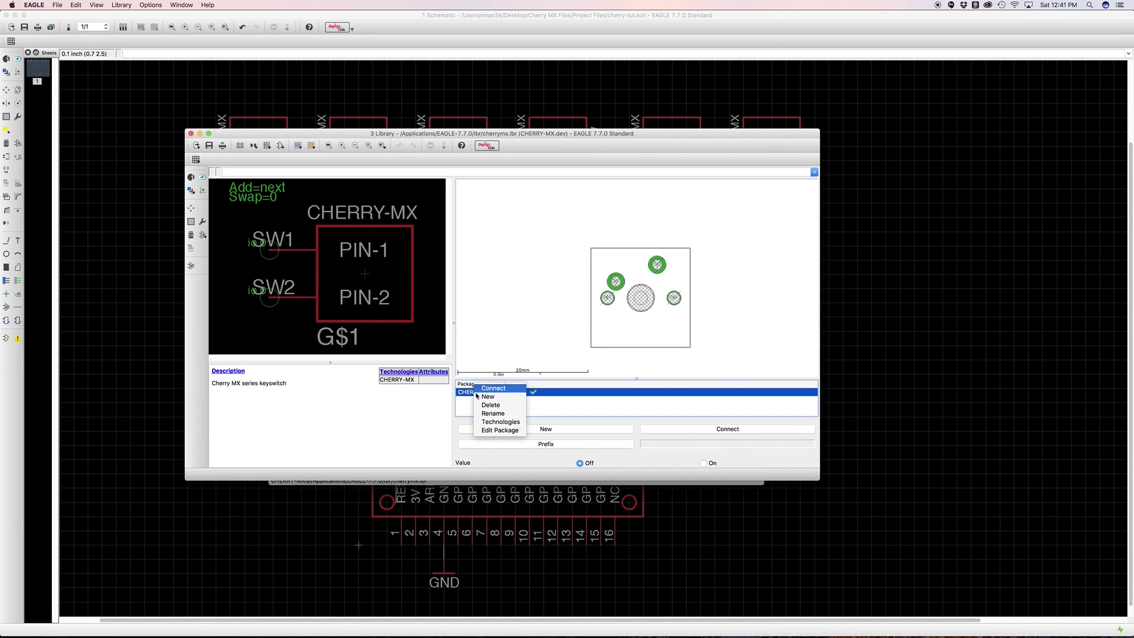
pyautogui.click(504, 434)
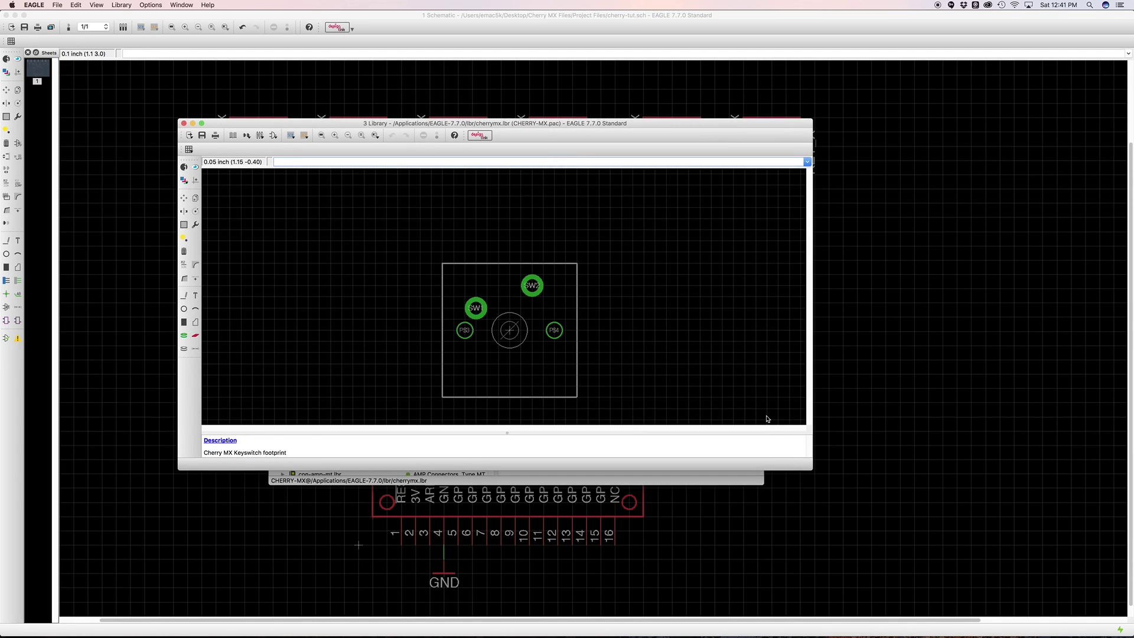
pyautogui.moveTo(811, 469); pyautogui.dragTo(849, 511)
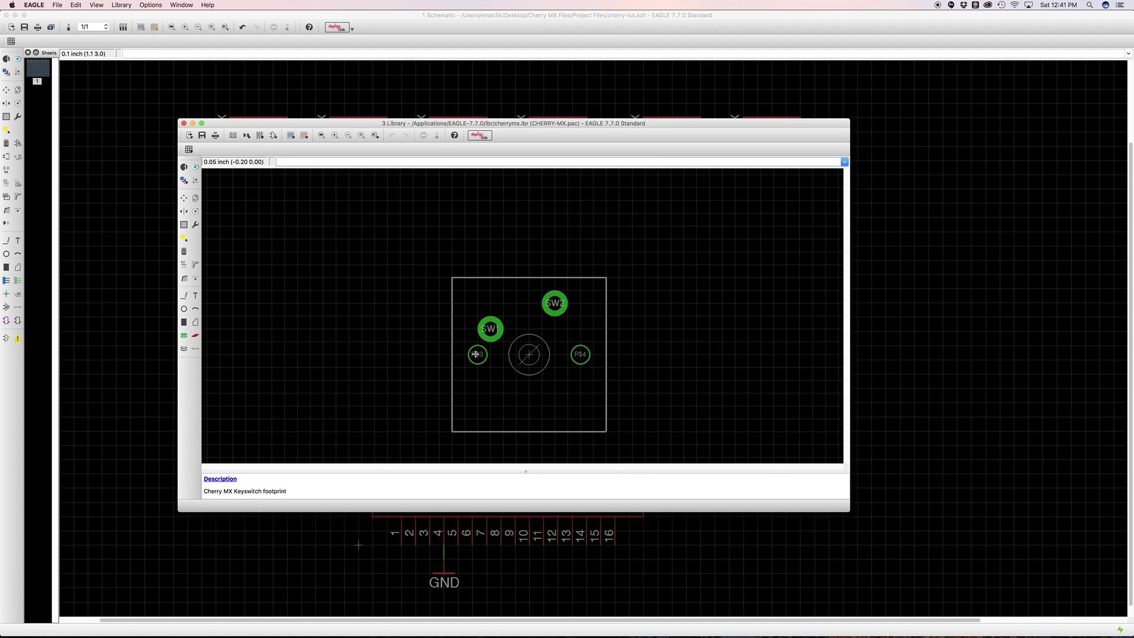
# - Delete the two side pads P$3 and P$4 from the CHERRY-MX footprint
pyautogui.click(184, 252)
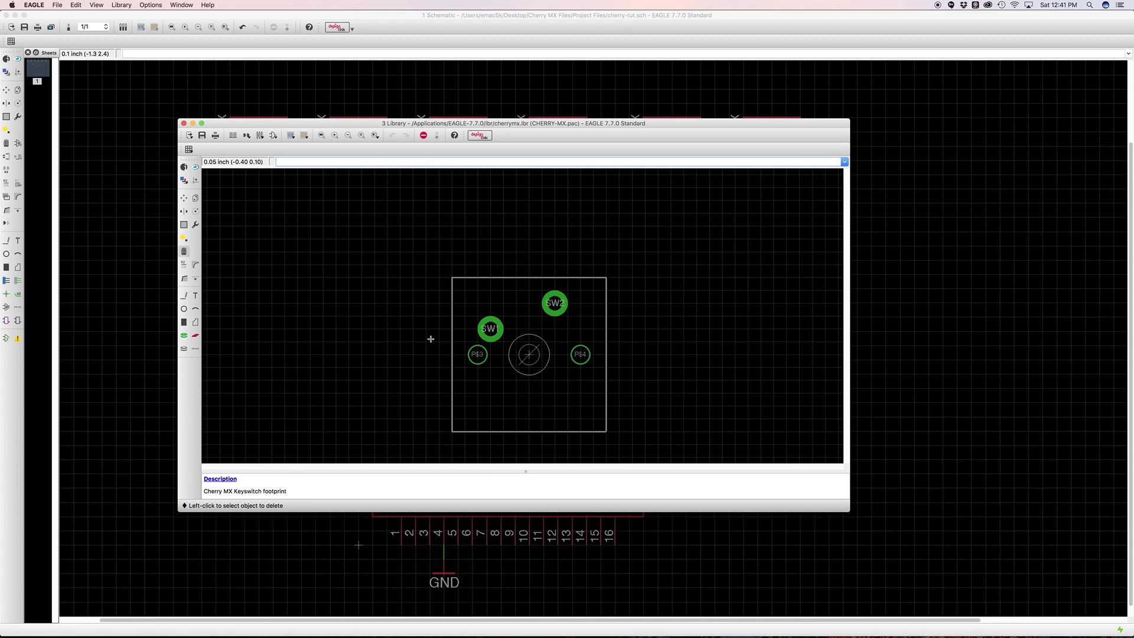
pyautogui.click(477, 355)
pyautogui.click(577, 356)
pyautogui.moveTo(618, 276); pyautogui.dragTo(562, 245, button='middle')
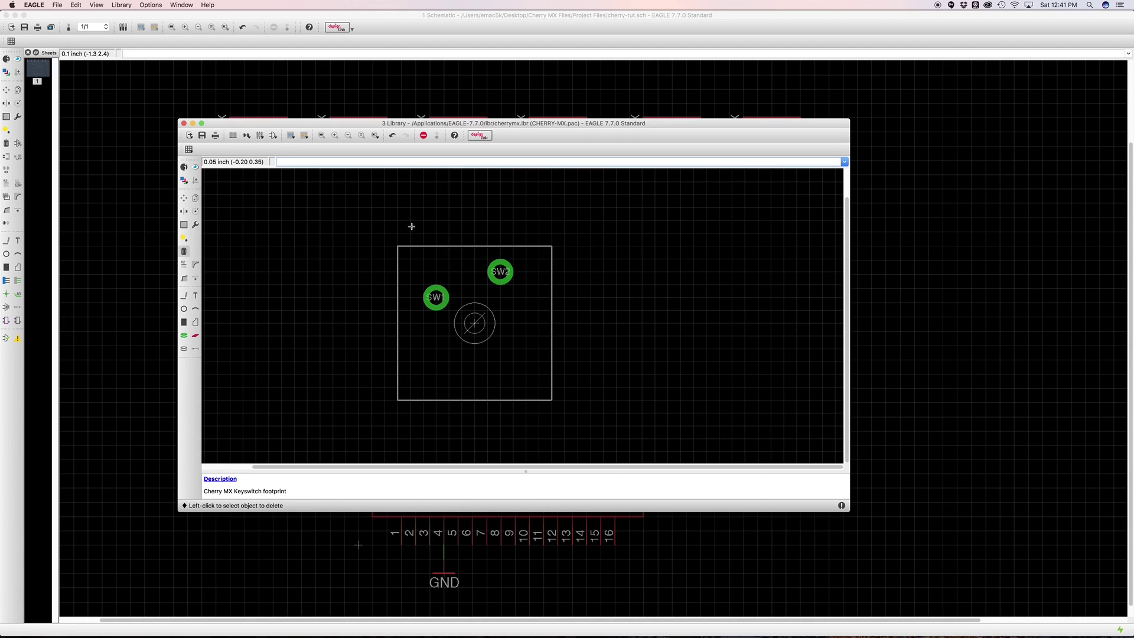
# - Save and close the edited cherrymx library, and update all libraries used by the board
pyautogui.press('super+s')
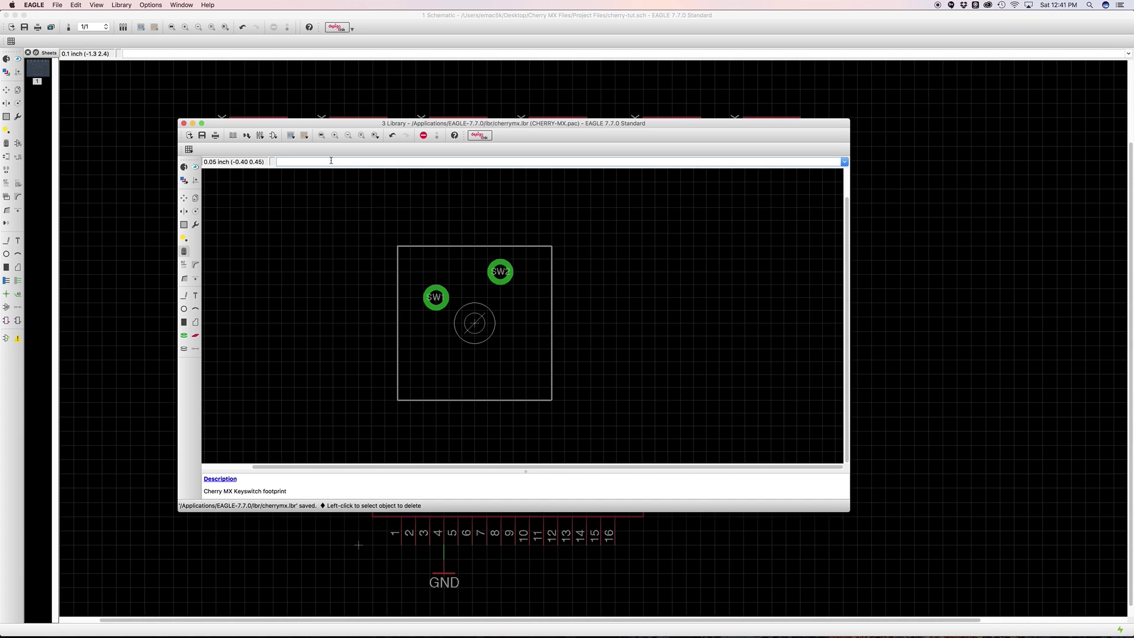
pyautogui.click(184, 123)
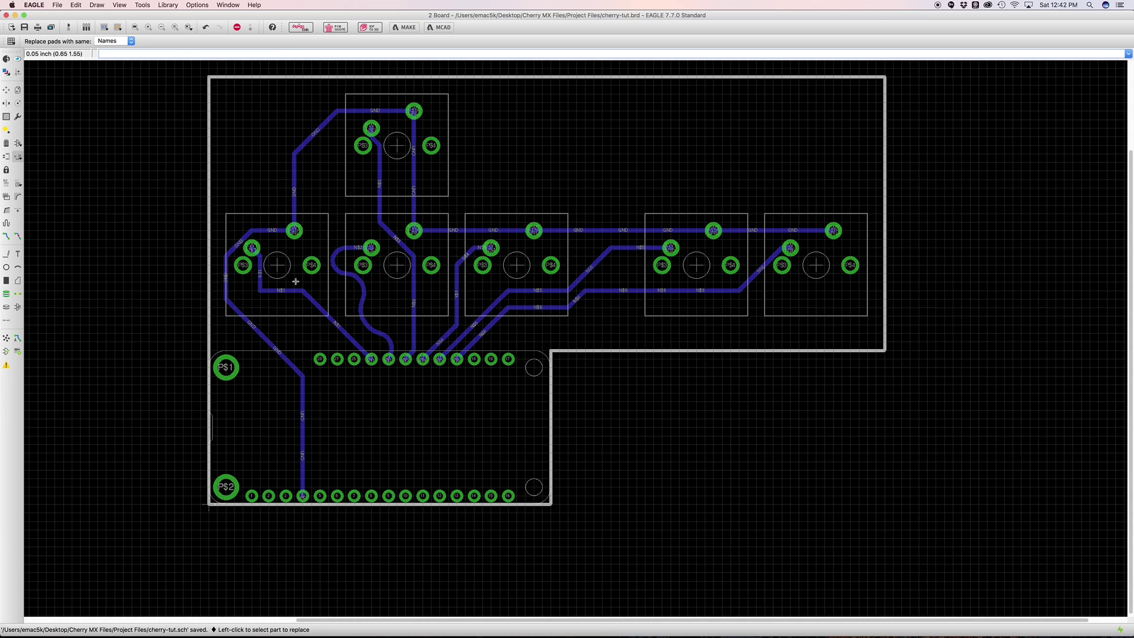
pyautogui.click(166, 3)
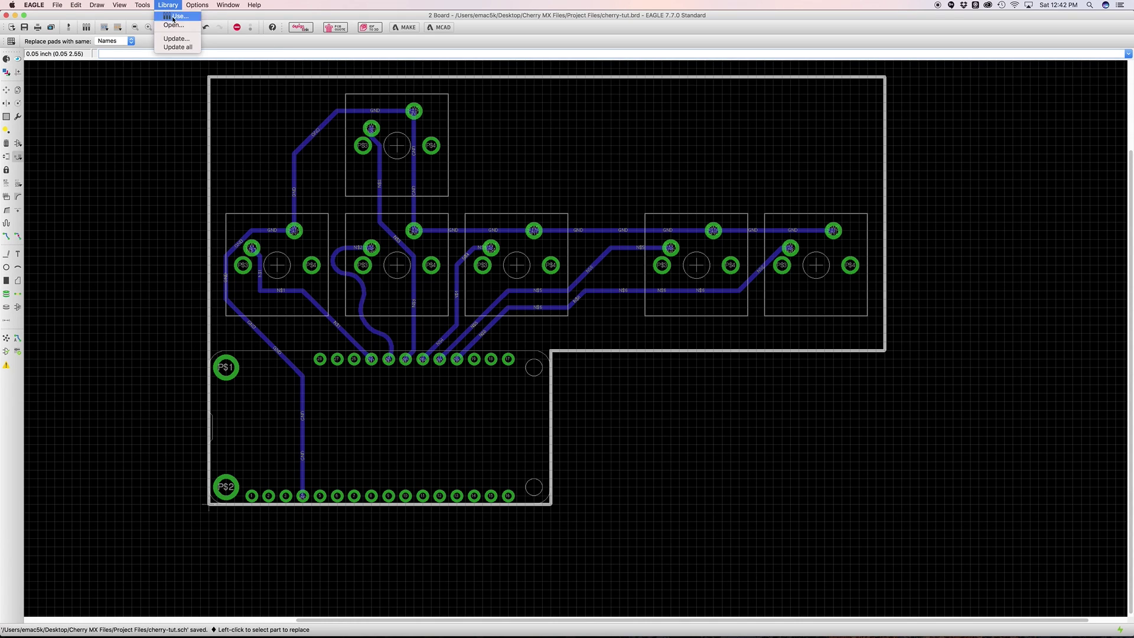
pyautogui.click(172, 46)
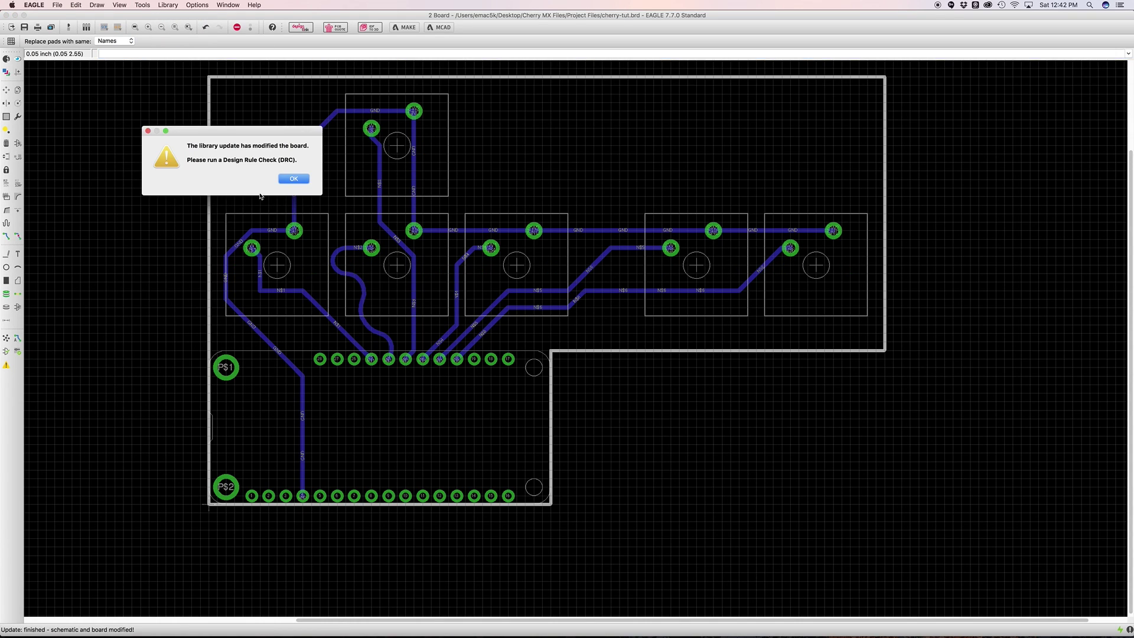
# - Dismiss the library update notice, switch to Otherplan and reload cherry-tut.brd
pyautogui.click(216, 205)
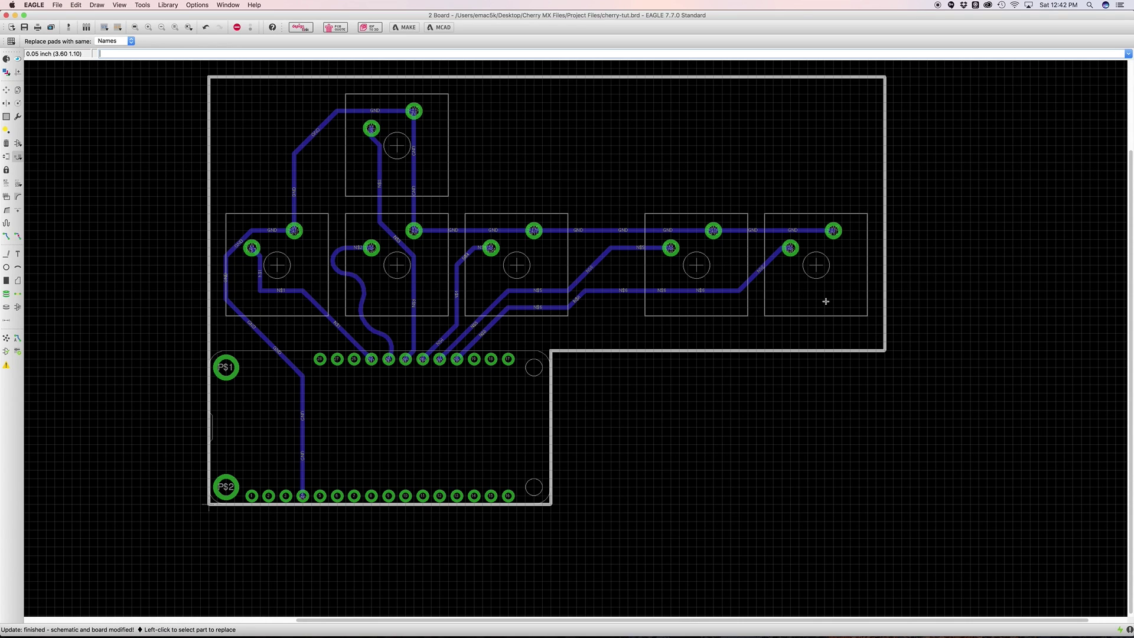
pyautogui.press('super+Tab')
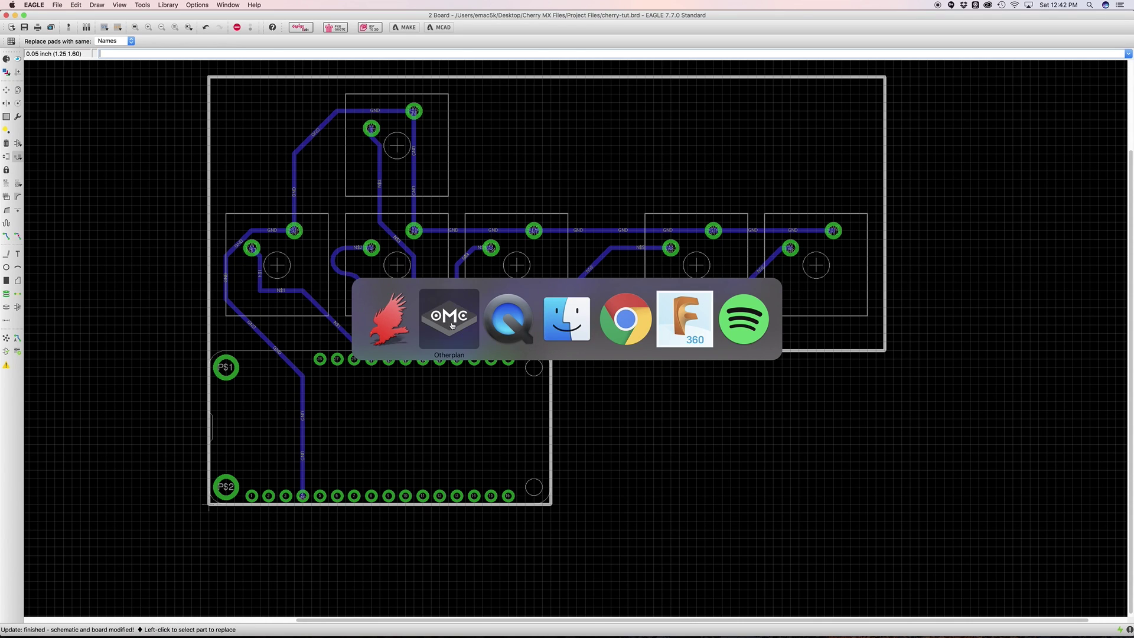
pyautogui.click(480, 323)
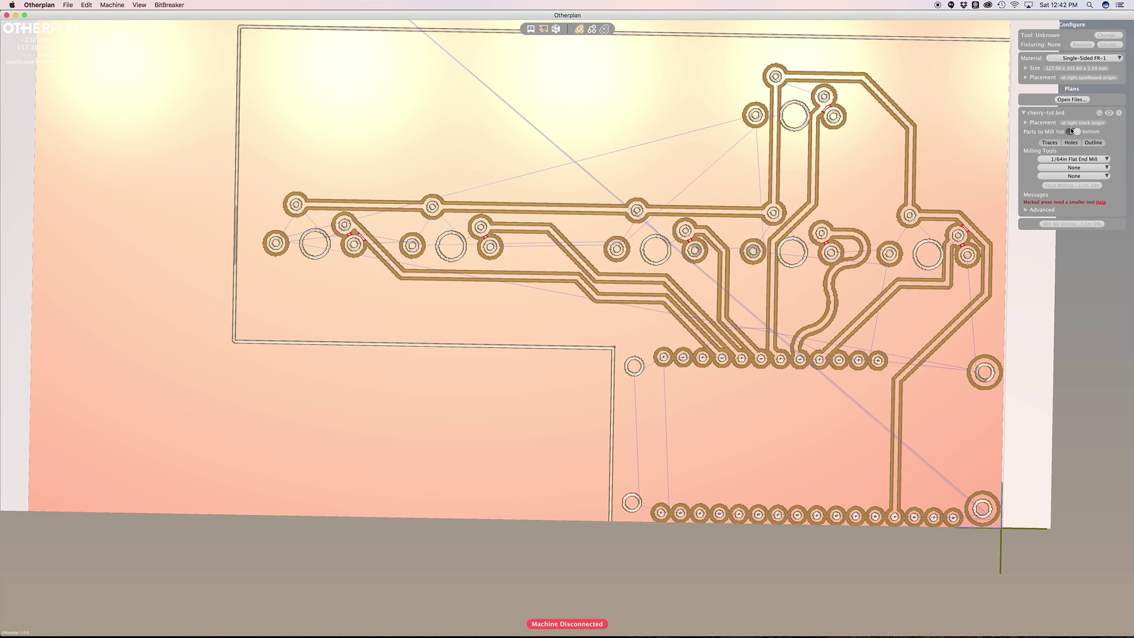
pyautogui.click(1099, 114)
pyautogui.click(1099, 114)
# - Save the updated board in EAGLE, return to Otherplan and reload cherry-tut.brd from the saved file
pyautogui.press('super+Tab')
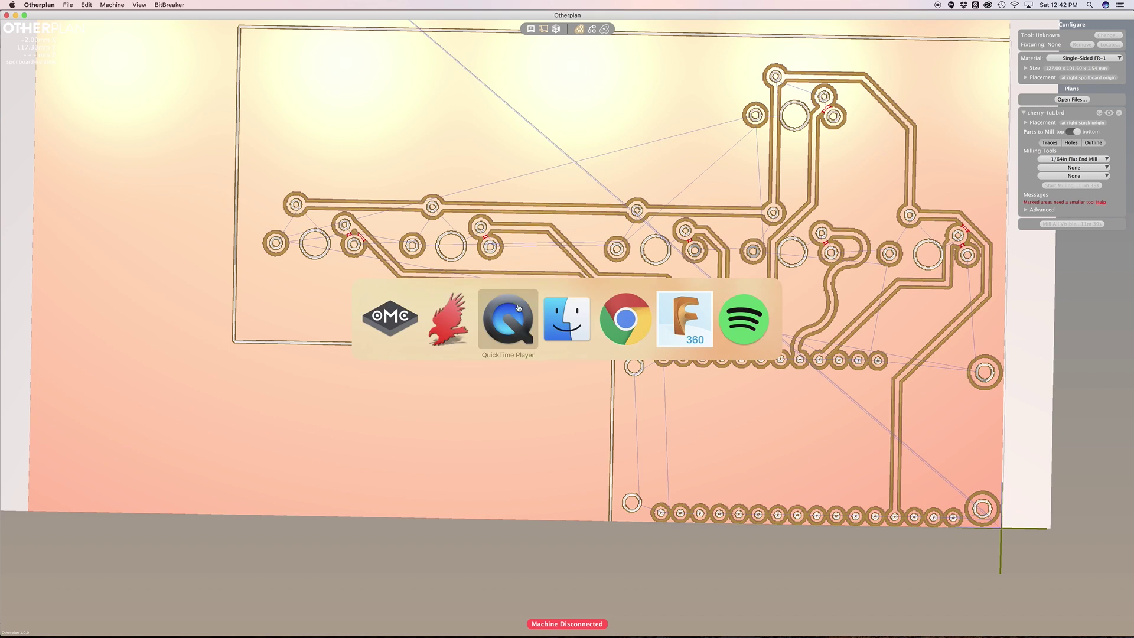
pyautogui.click(450, 310)
pyautogui.press('super+s')
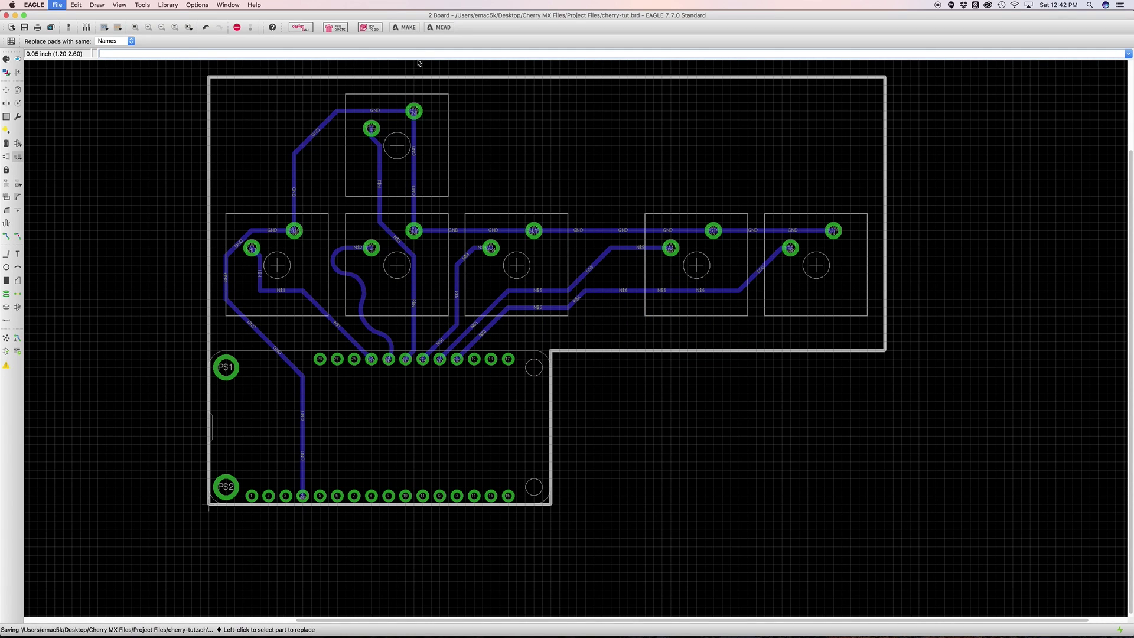
pyautogui.press('super+Tab')
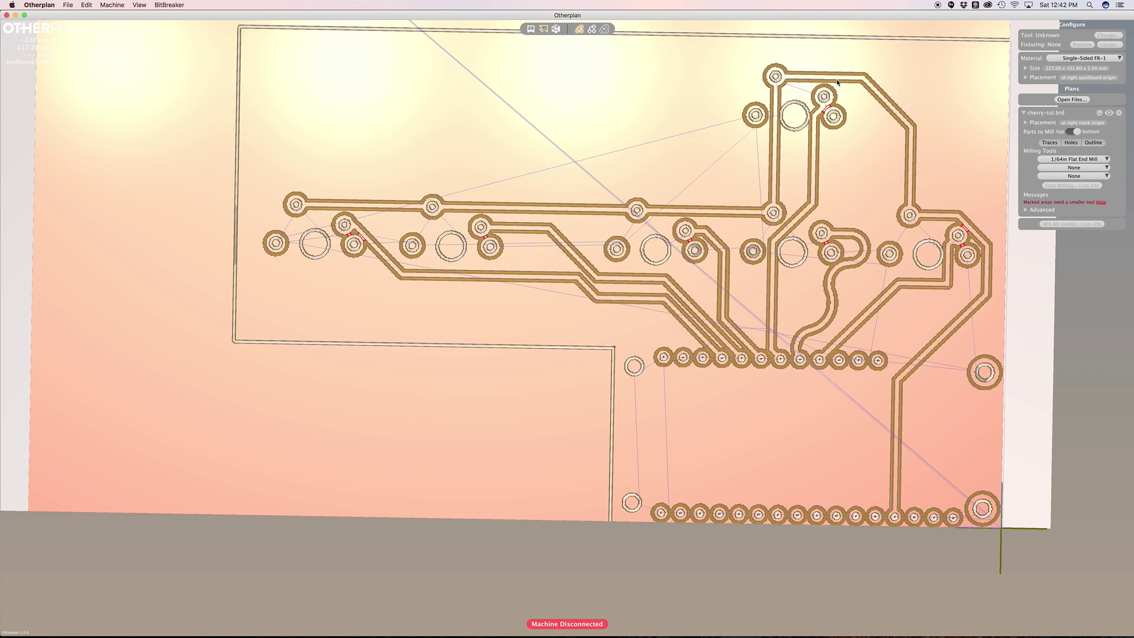
pyautogui.click(1100, 113)
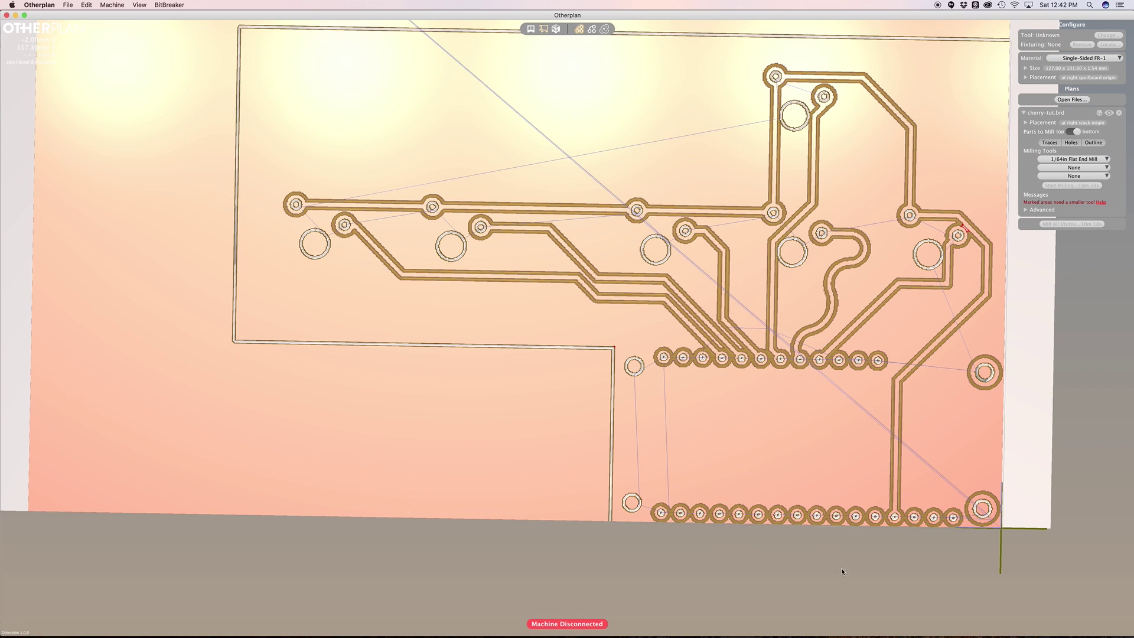
# - Set the board's placement on the stock to 2 mm in X and 2 mm in Y
pyautogui.moveTo(843, 578); pyautogui.dragTo(767, 575, button='right')
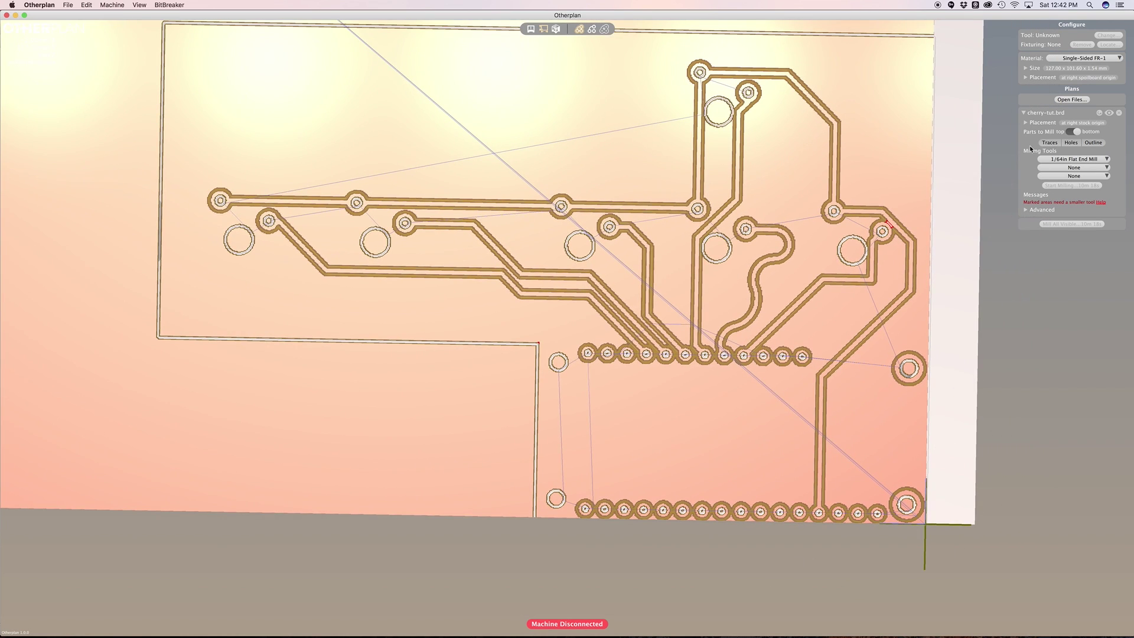
pyautogui.click(1026, 122)
pyautogui.moveTo(1037, 131); pyautogui.dragTo(1033, 140)
pyautogui.write('2')
pyautogui.write('2')
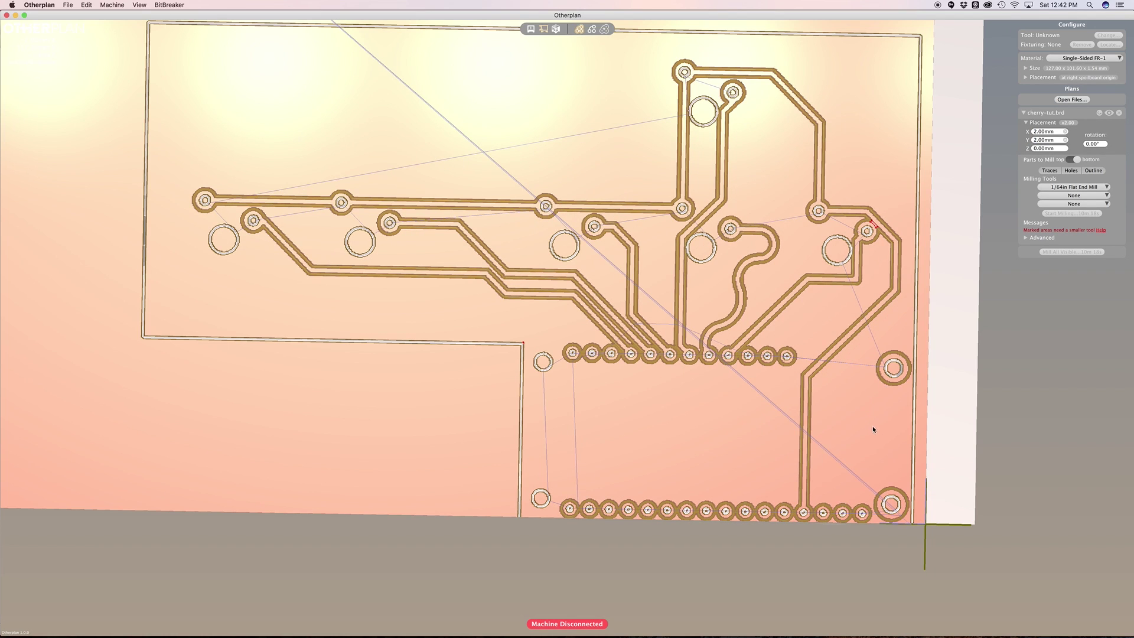
pyautogui.press('Tab')
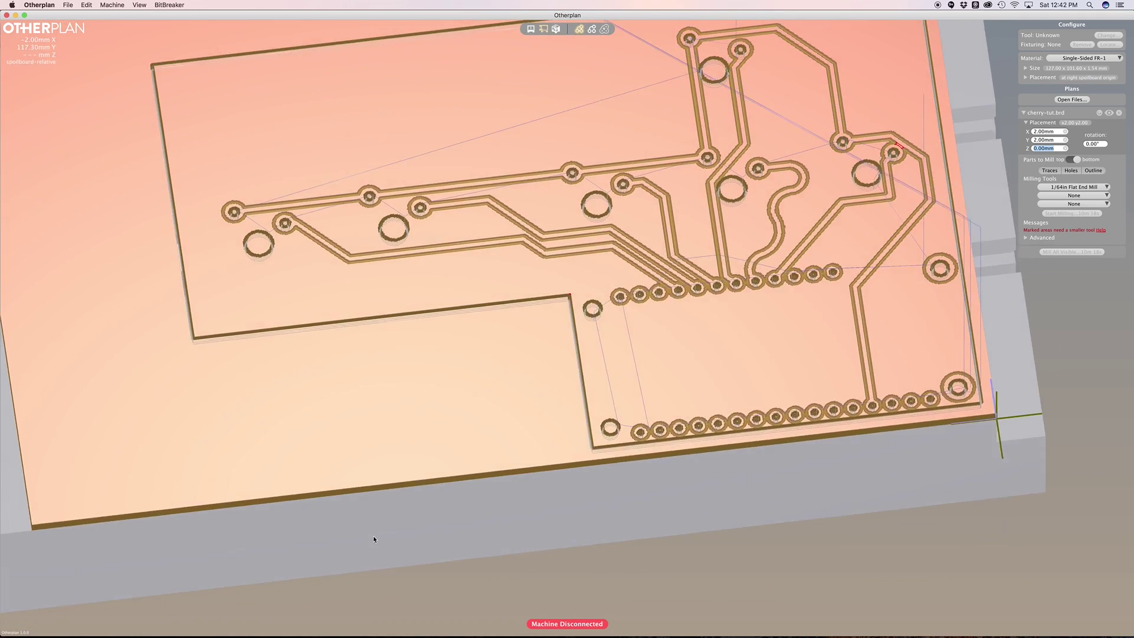
# - Switch to EAGLE, round all six corners of the board outline with a 0.1 inch miter radius and save the board
pyautogui.press('super+Tab')
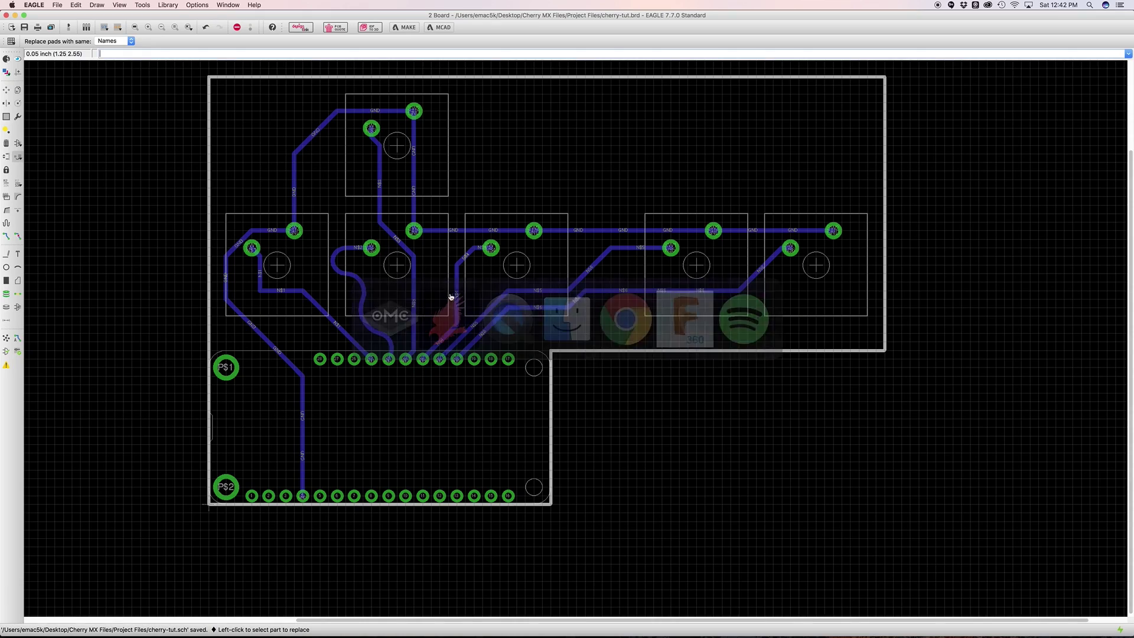
pyautogui.scroll(3, 214, 201)
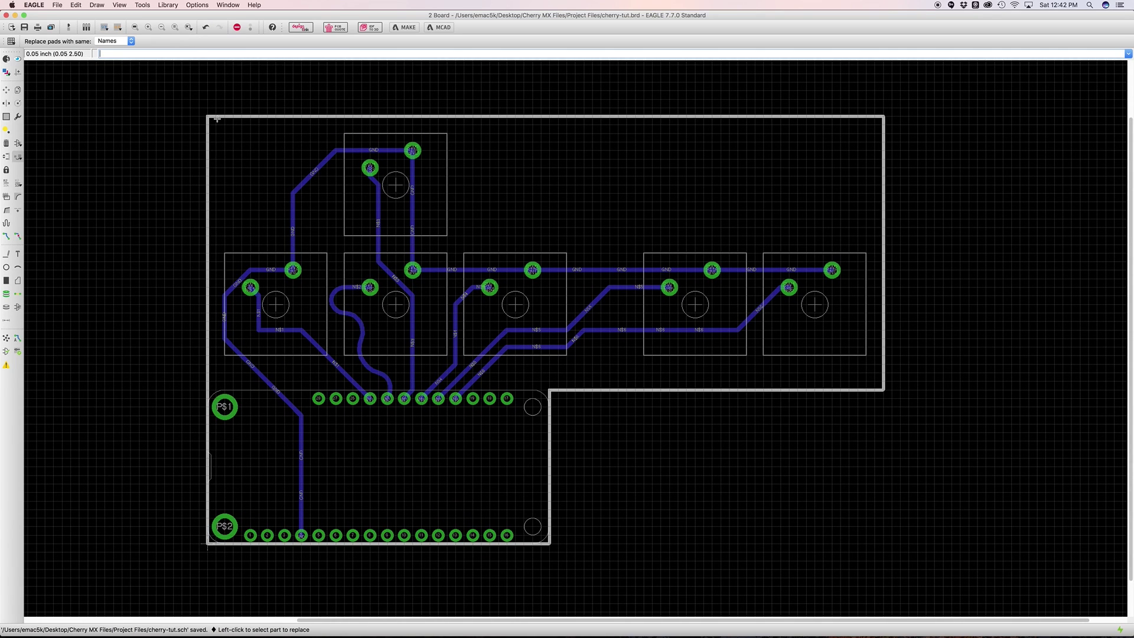
pyautogui.click(19, 198)
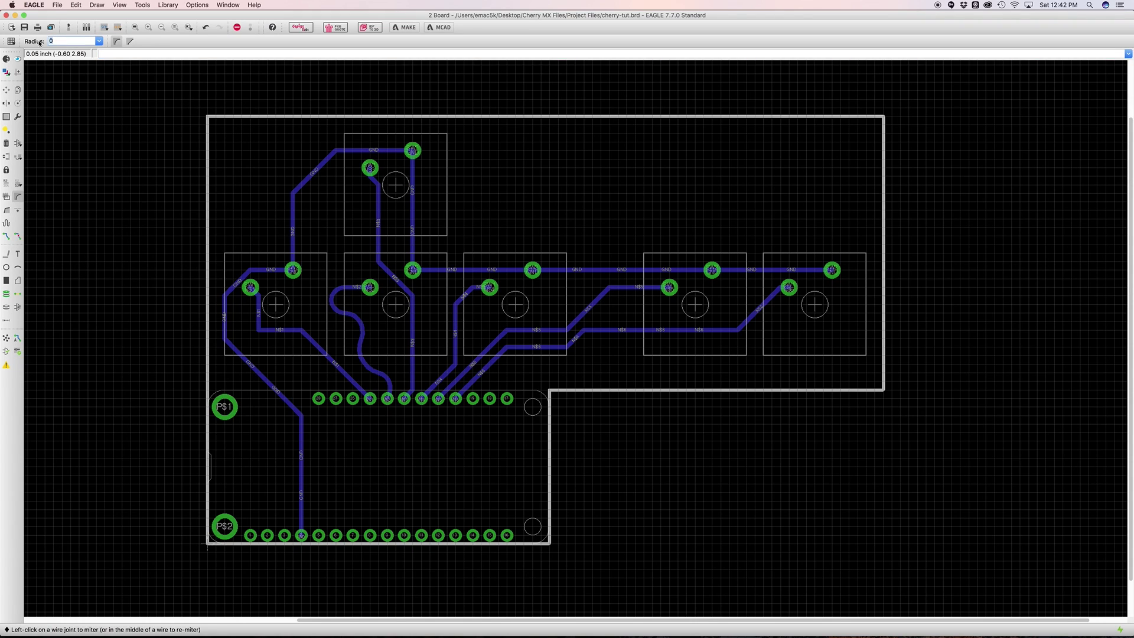
pyautogui.write('0.1')
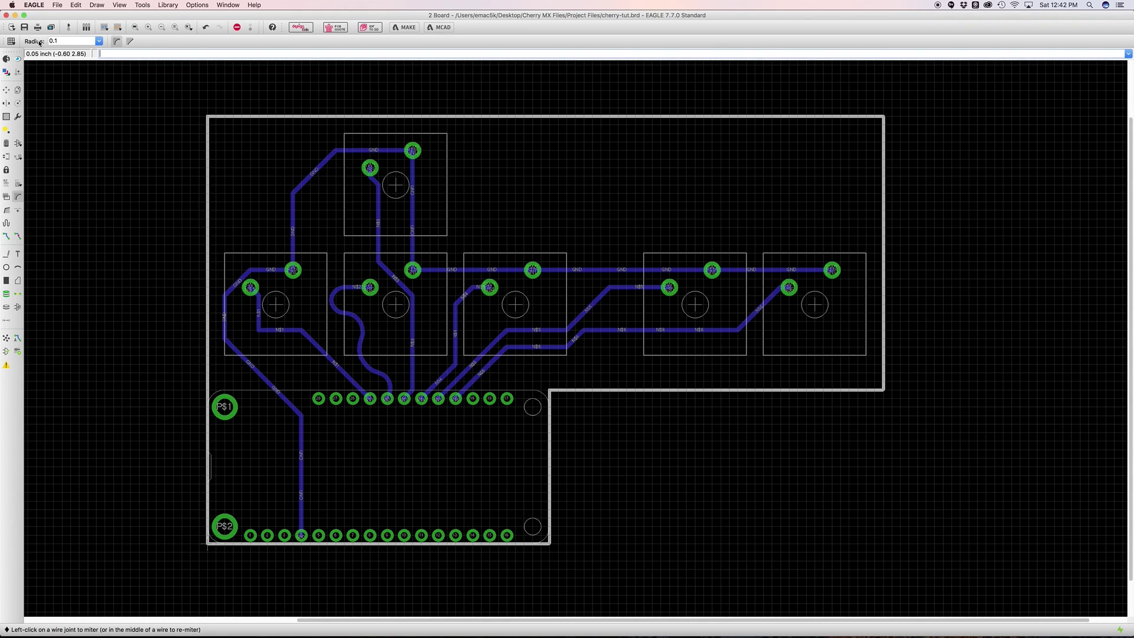
pyautogui.click(209, 116)
pyautogui.click(885, 116)
pyautogui.click(883, 389)
pyautogui.click(549, 390)
pyautogui.click(550, 542)
pyautogui.click(212, 540)
pyautogui.press('super+s')
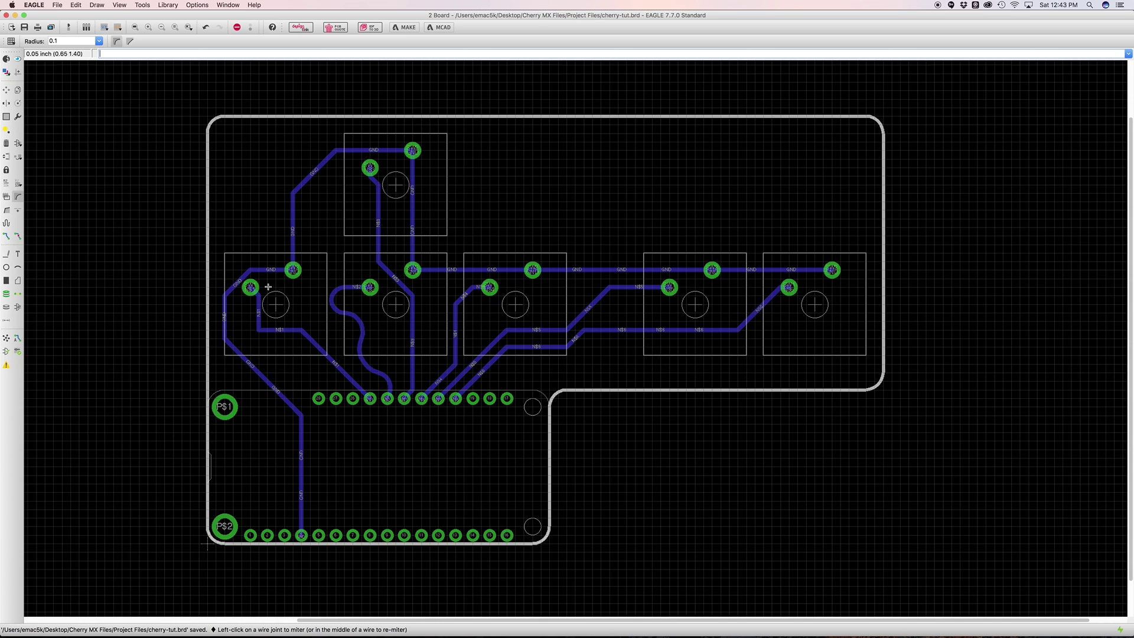
# - Place three 0.1 inch holes inside the outline's two upper corners and the wide section's lower-right corner, and save the board
pyautogui.click(6, 308)
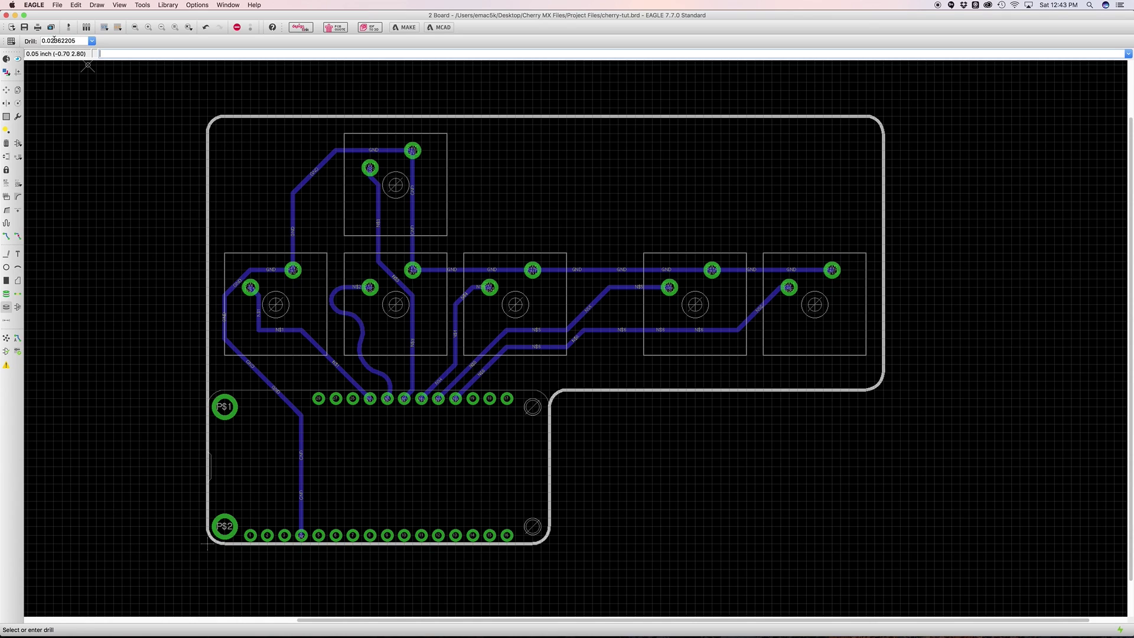
pyautogui.moveTo(84, 40); pyautogui.dragTo(45, 41)
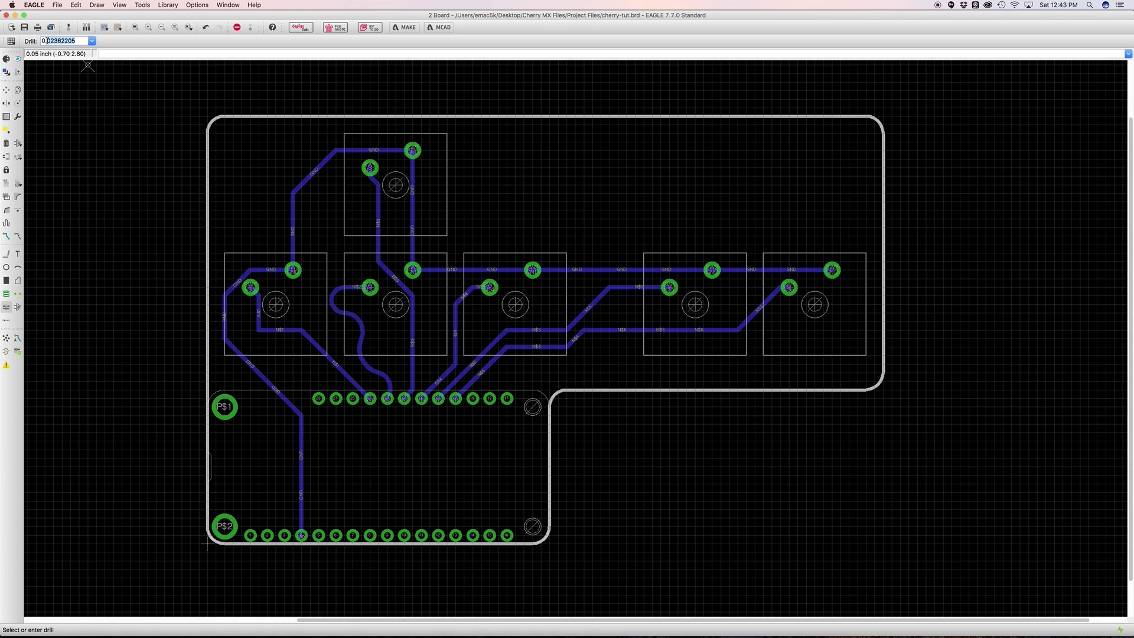
pyautogui.write('.1')
pyautogui.press('Return')
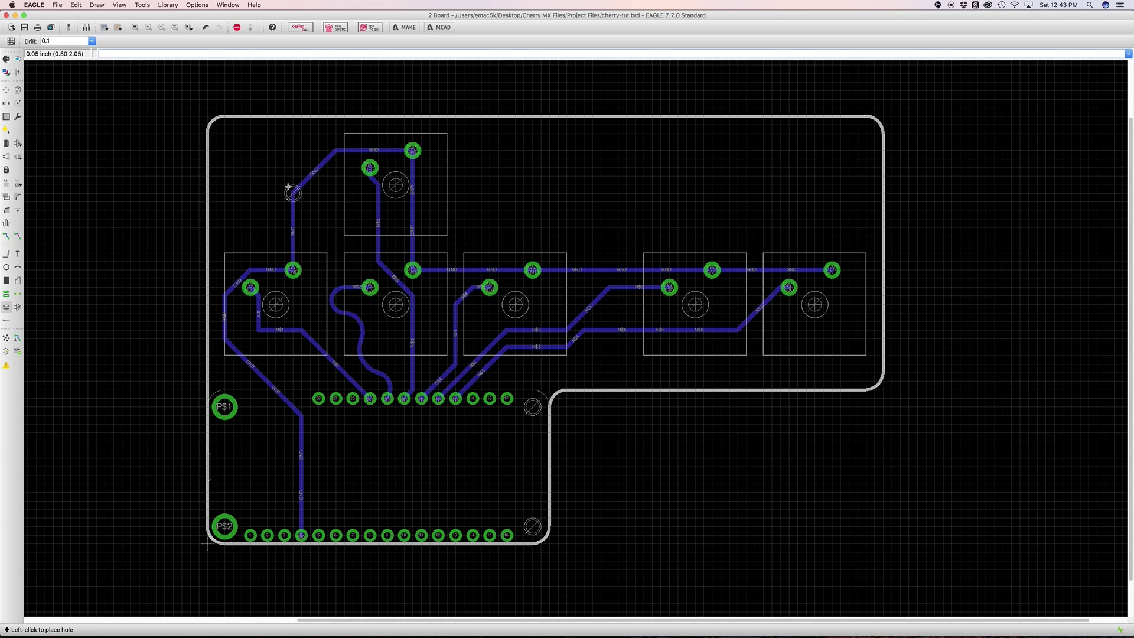
pyautogui.click(224, 133)
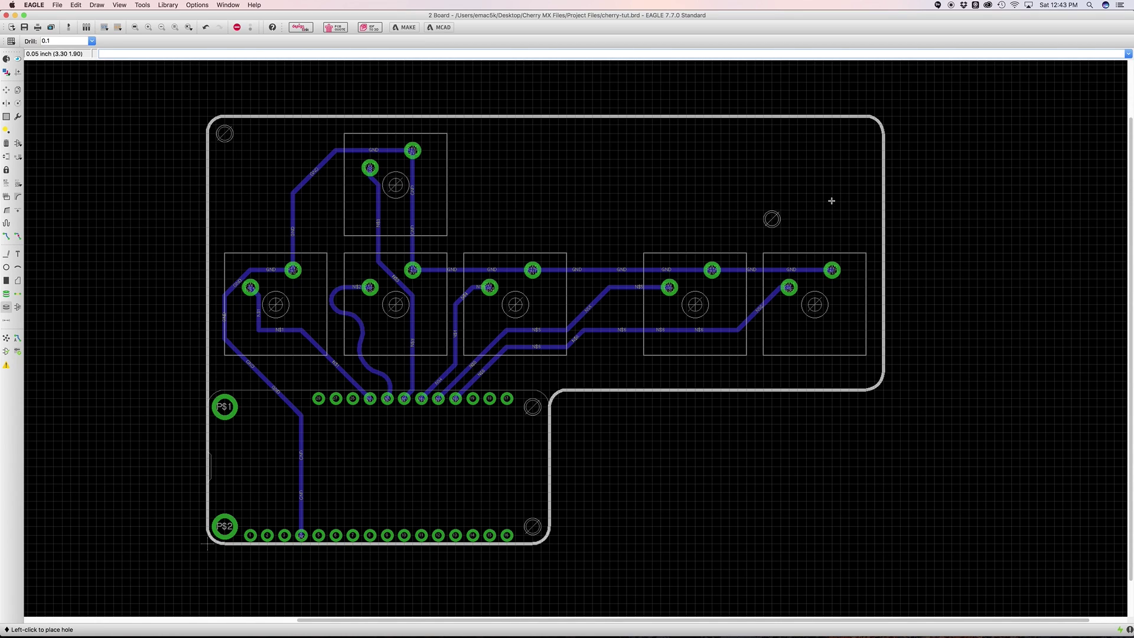
pyautogui.click(865, 134)
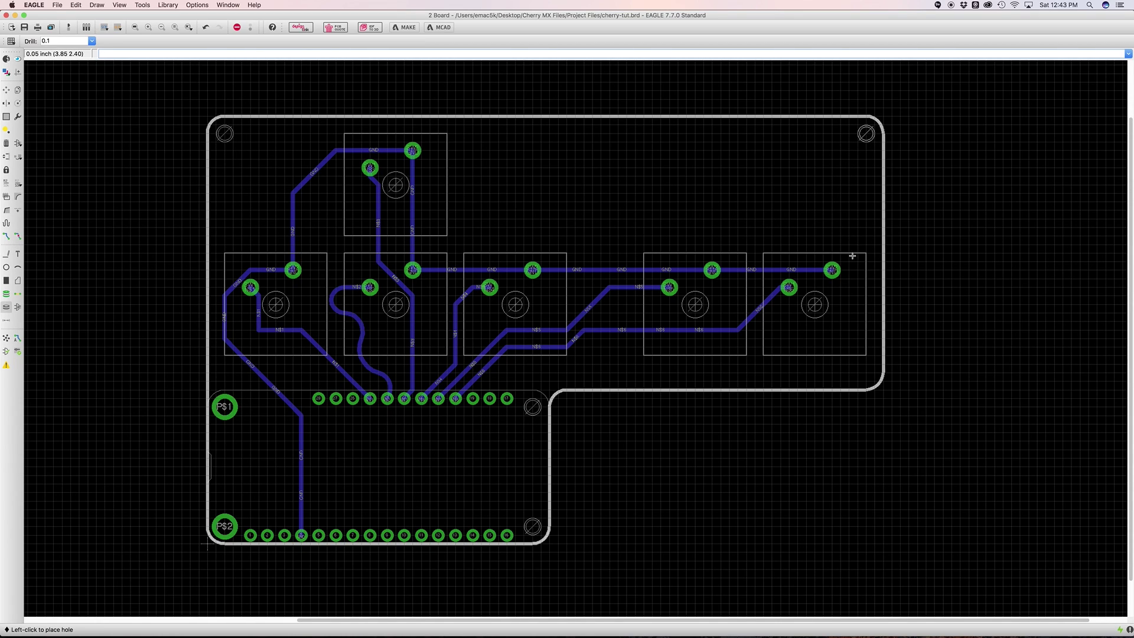
pyautogui.click(866, 373)
pyautogui.press('super+s')
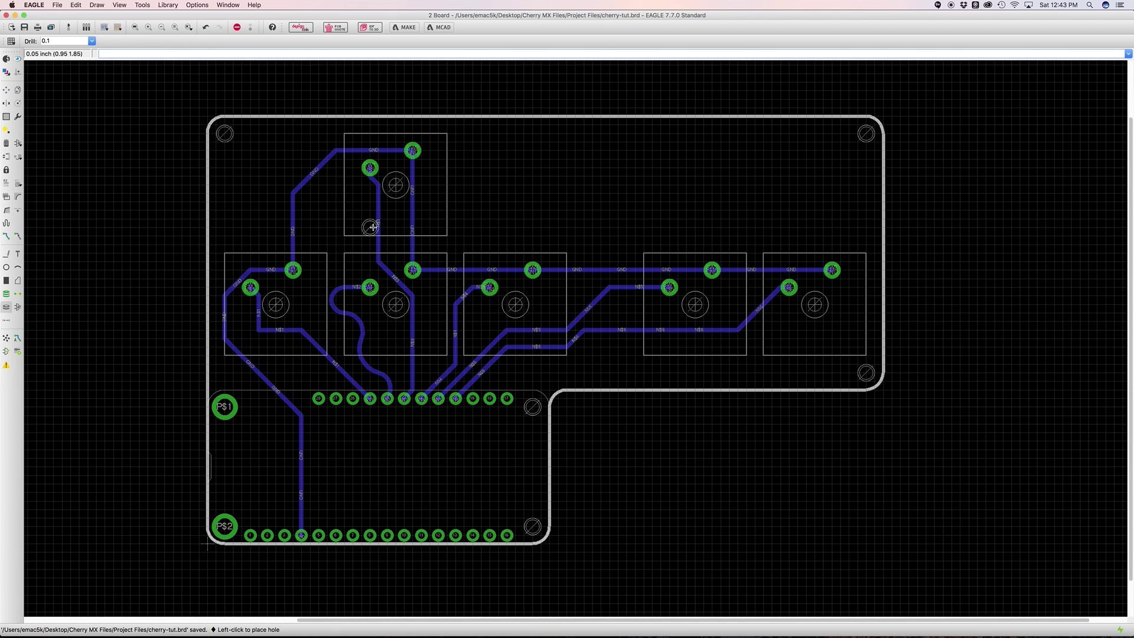
# - Switch to Otherplan and inspect the rounded outline and the new corner holes in the board preview
pyautogui.press('super+Tab')
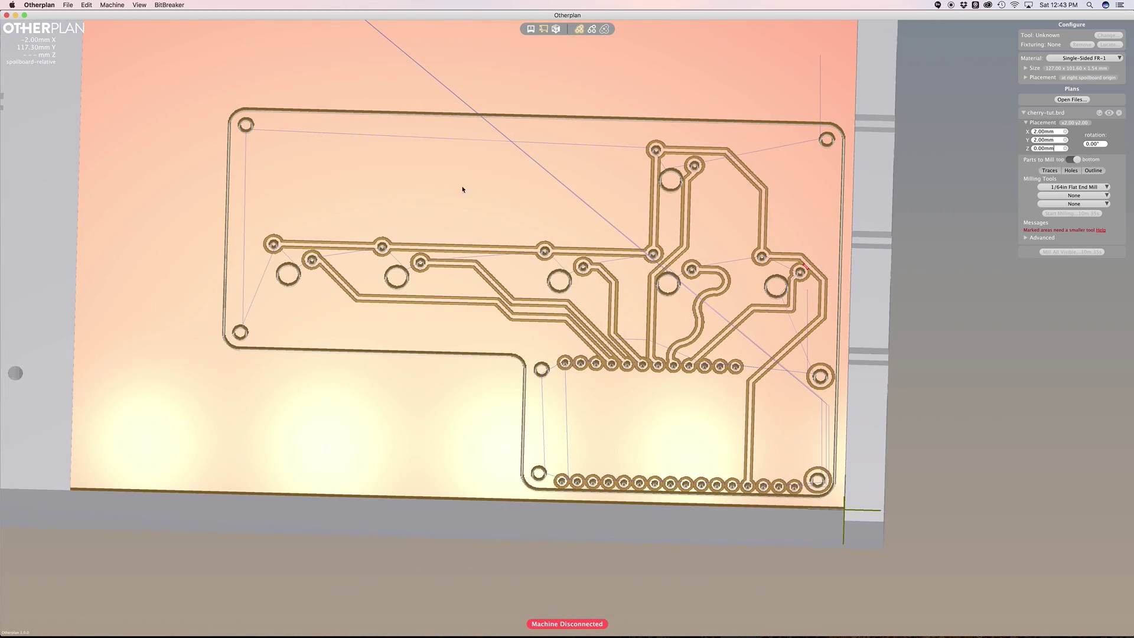
pyautogui.click(542, 29)
pyautogui.moveTo(617, 310); pyautogui.dragTo(569, 243)
# - Switch to Chrome and start a new design upload on the OSH Park site
pyautogui.press('super+Tab')
pyautogui.click(644, 348)
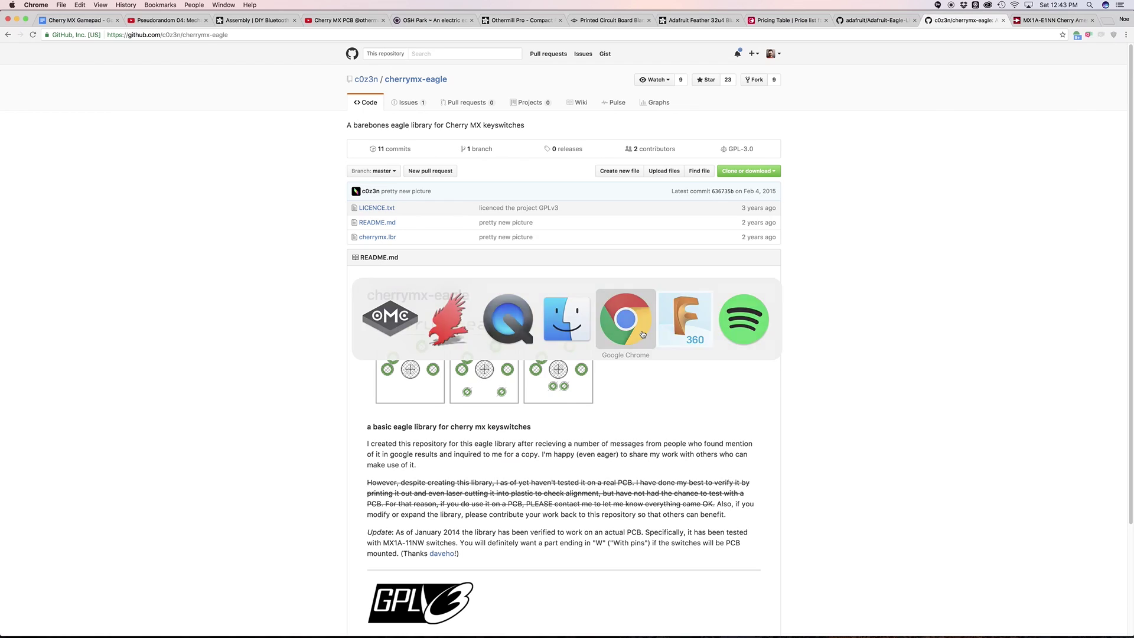
pyautogui.click(416, 22)
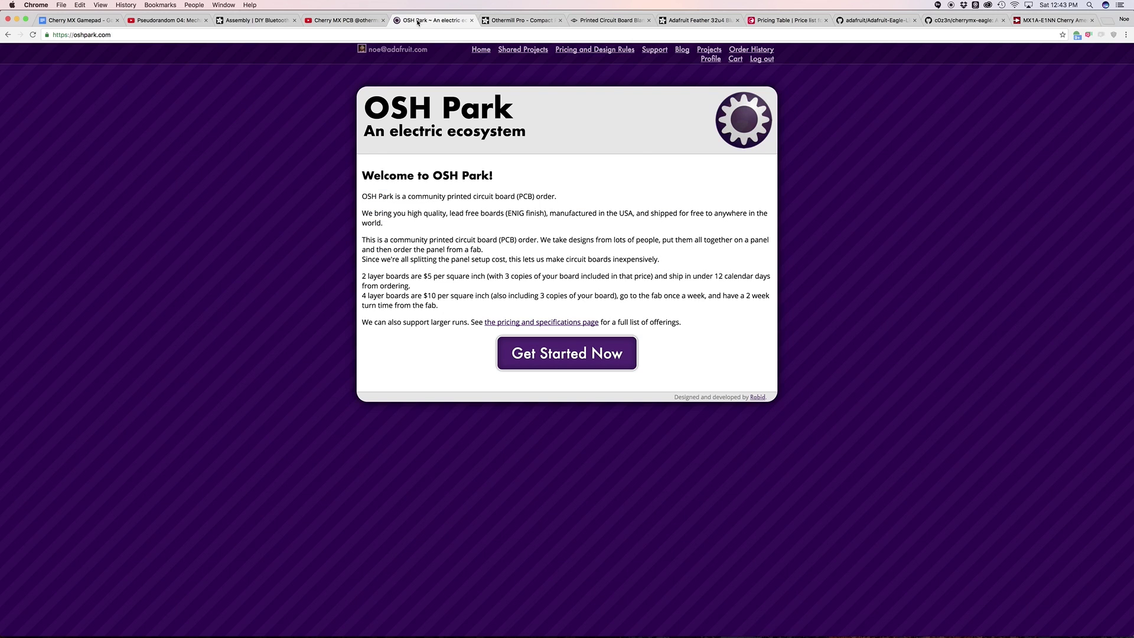
pyautogui.click(533, 358)
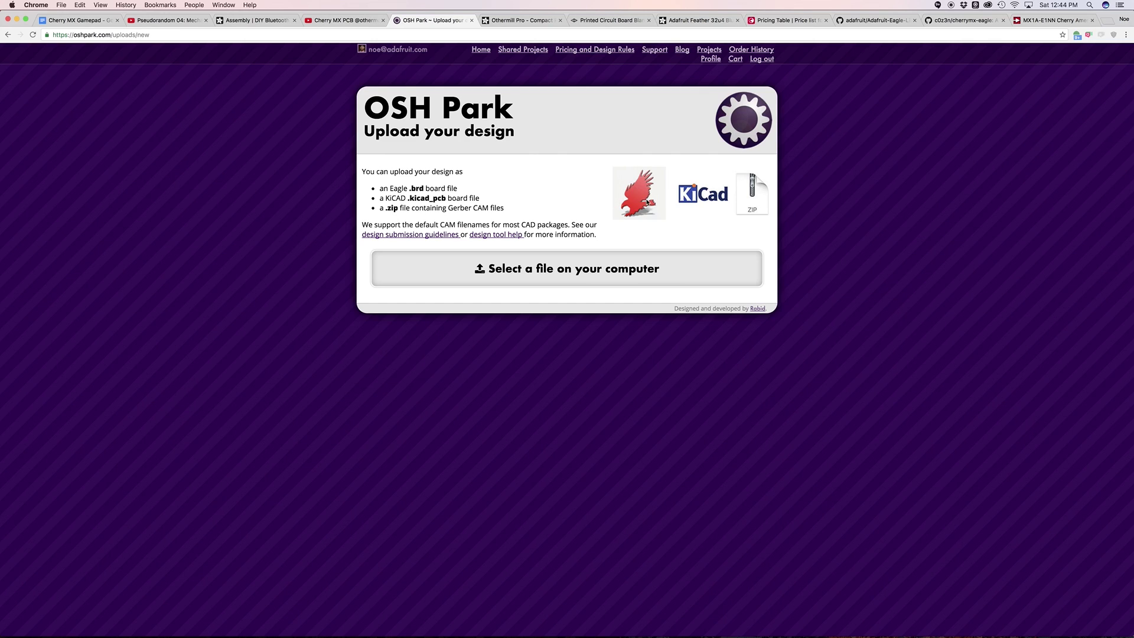
# - Select cherry-tut.brd from the Project Files folder and upload it to OSH Park
pyautogui.moveTo(412, 189); pyautogui.dragTo(441, 189)
pyautogui.click(441, 190)
pyautogui.click(595, 271)
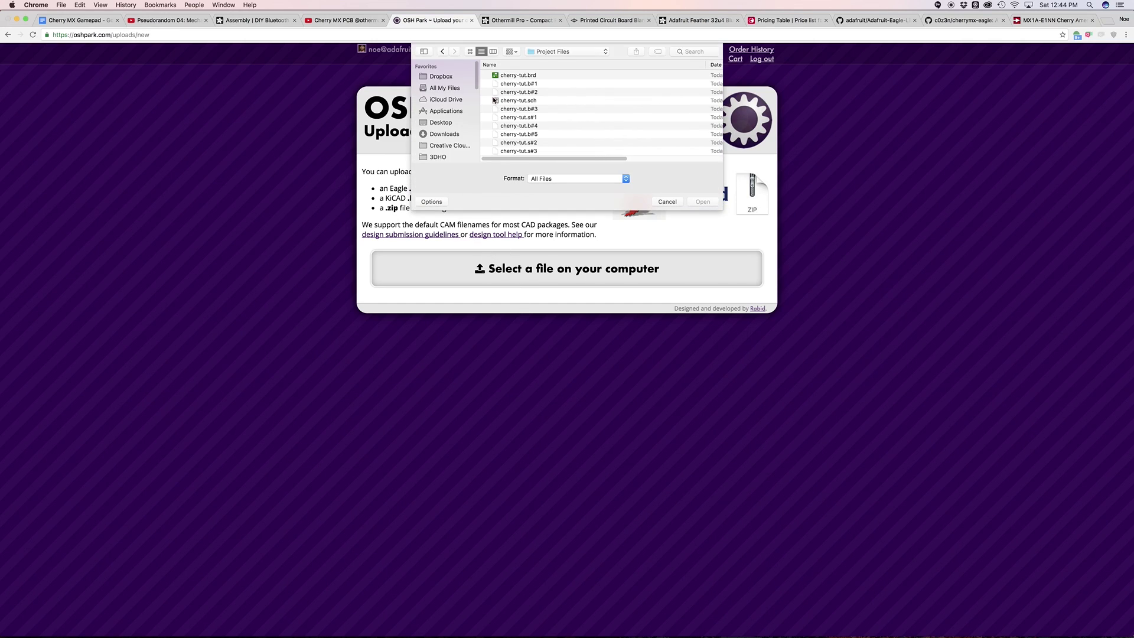
pyautogui.click(517, 76)
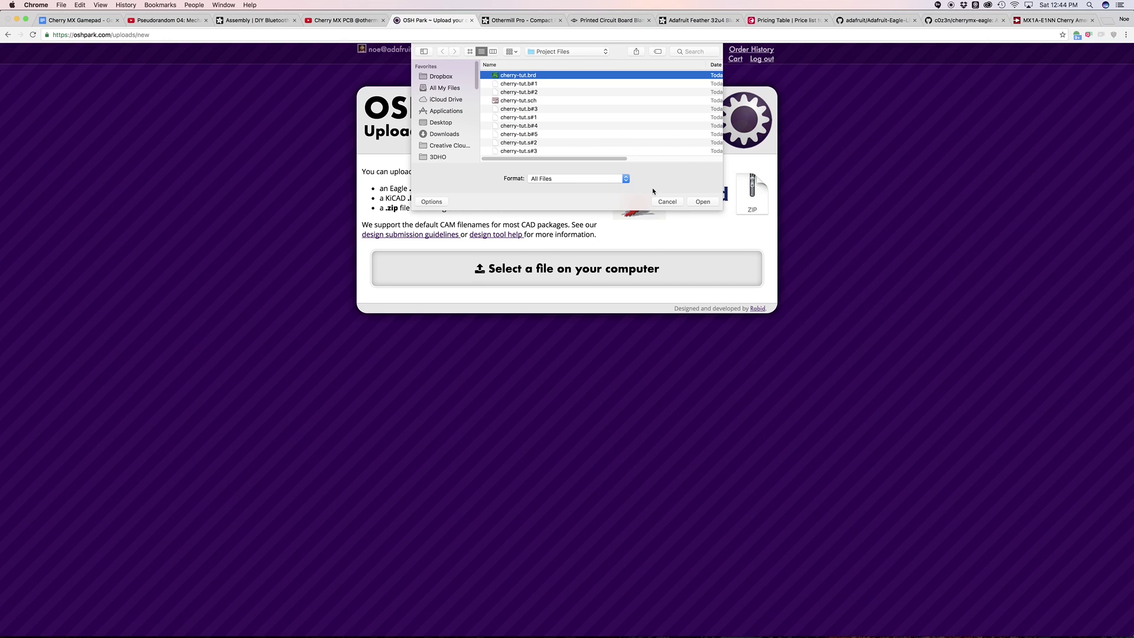
pyautogui.click(702, 202)
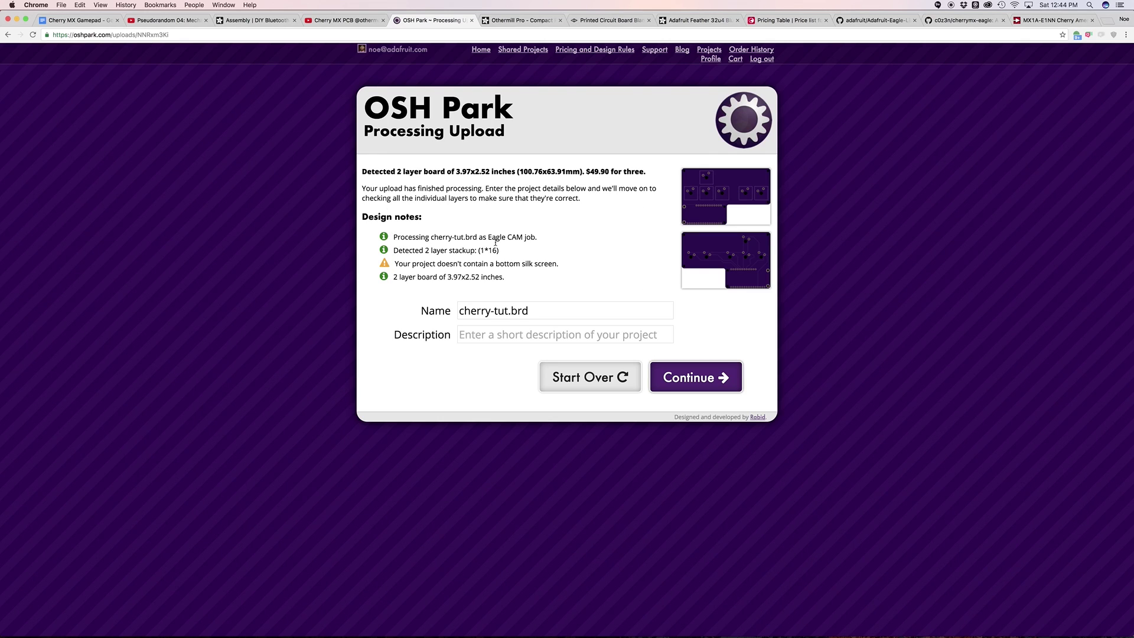
# - Review the design note about the bottom silk screen and continue to the design verification page
pyautogui.moveTo(395, 260); pyautogui.dragTo(553, 264)
pyautogui.click(564, 265)
pyautogui.click(706, 383)
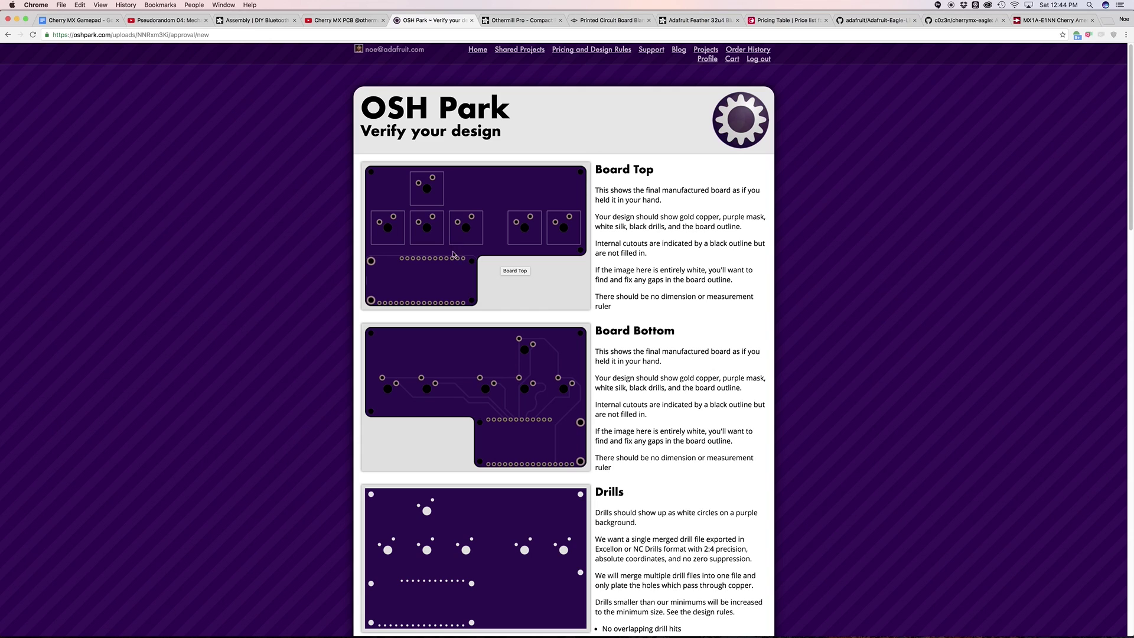
# - Examine the rendered board sides, drills, solder masks, copper layers, silk screen and board outline of the uploaded design
pyautogui.scroll(-3, 490, 351)
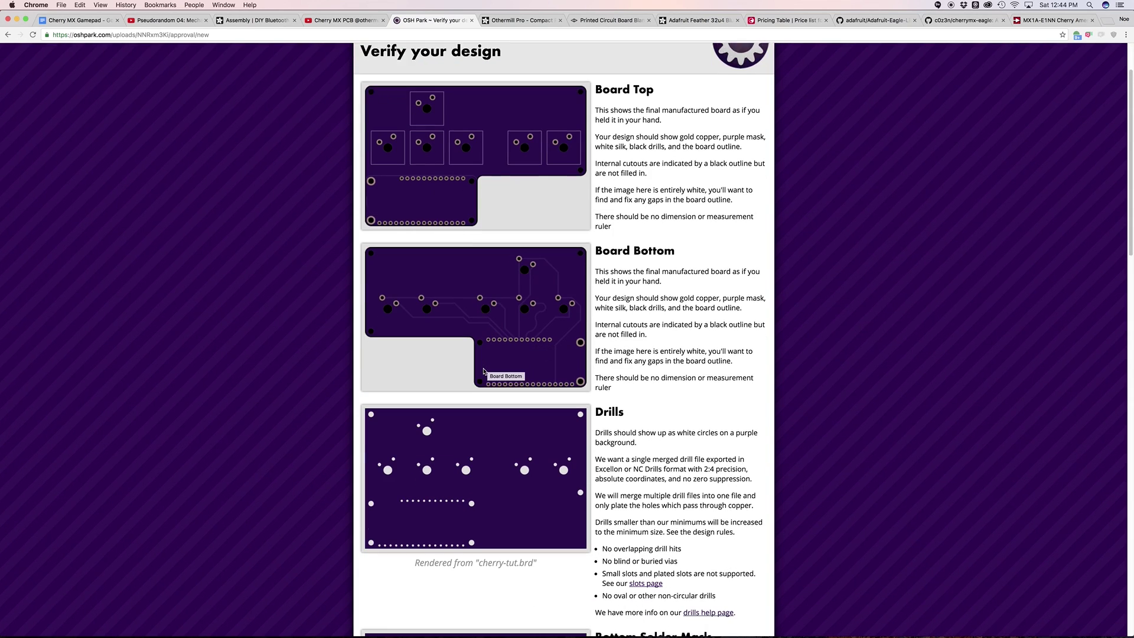
pyautogui.scroll(-2, 483, 371)
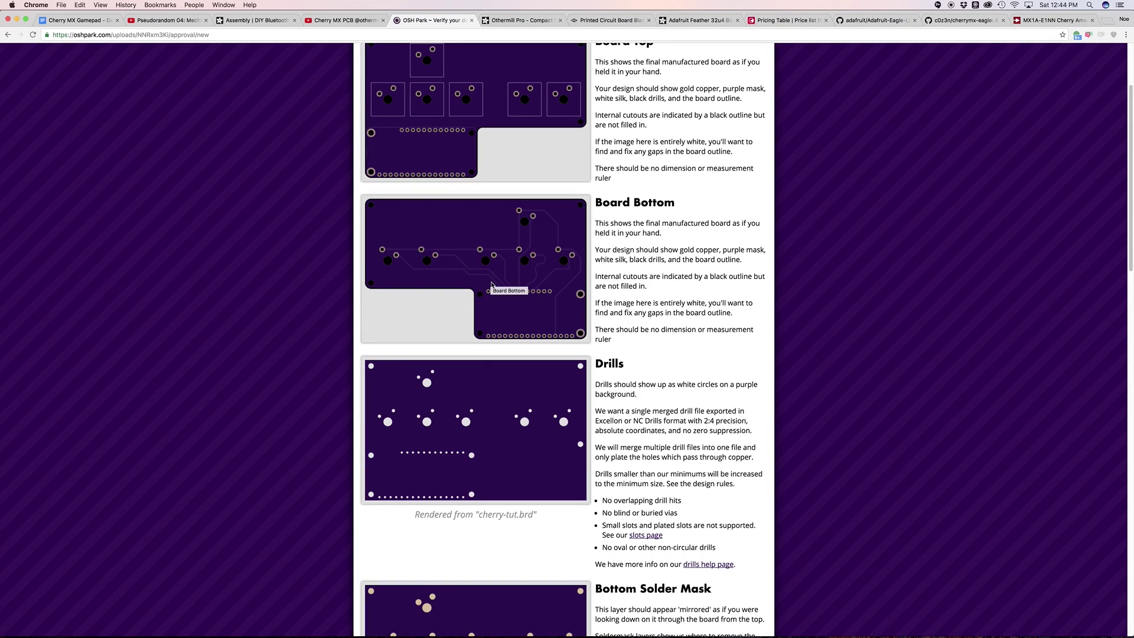
pyautogui.scroll(-20, 491, 285)
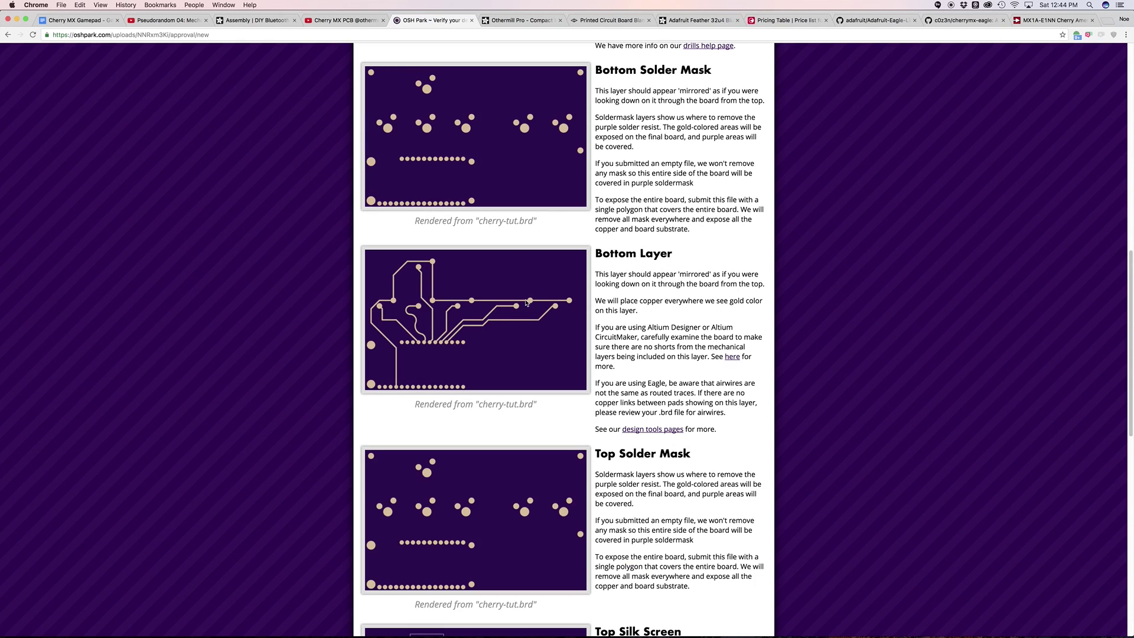
pyautogui.scroll(-5, 526, 302)
pyautogui.scroll(-12, 547, 329)
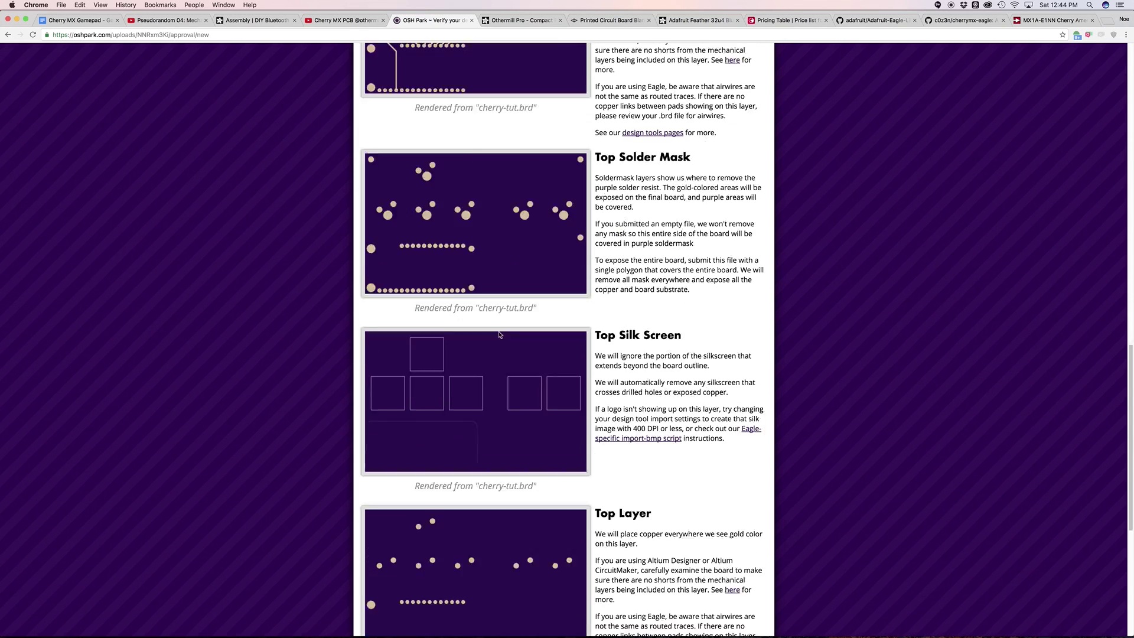
pyautogui.scroll(-7, 378, 413)
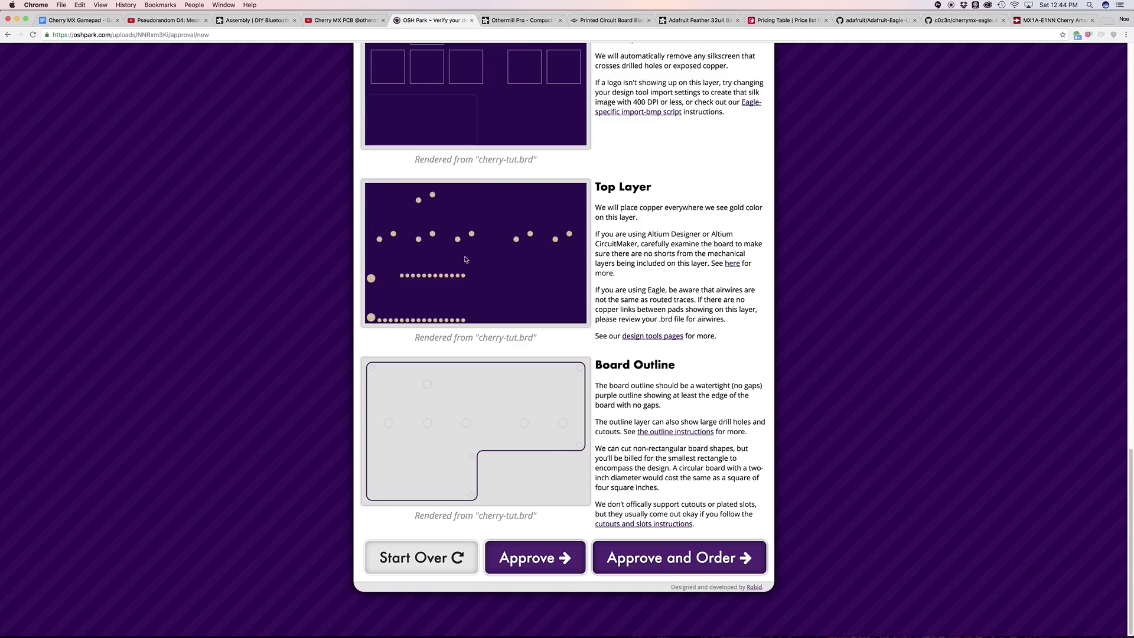
pyautogui.scroll(20, 465, 432)
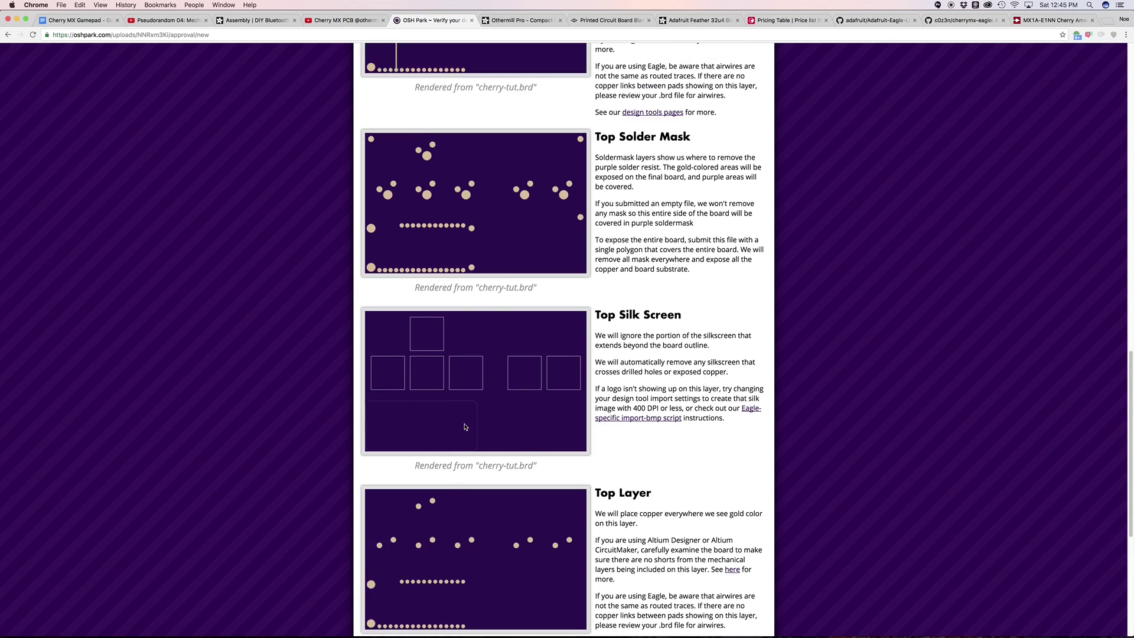
# - Approve and order the uploaded cherry-tut.brd design, and review its quantity, item cost and Medium Run terms in the cart
pyautogui.scroll(-20, 493, 397)
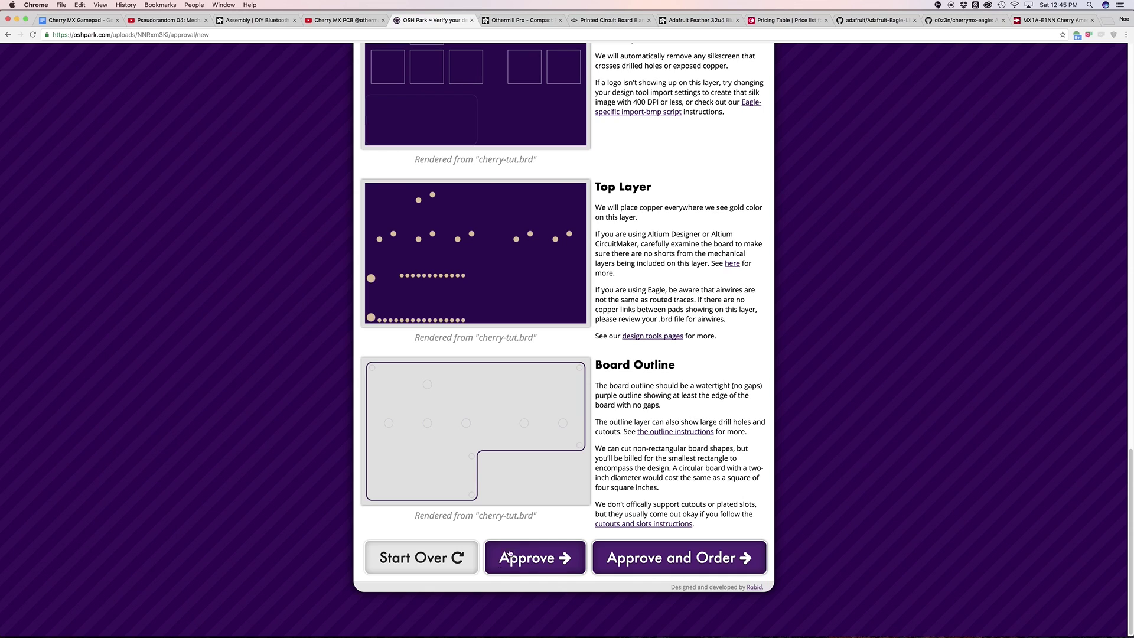
pyautogui.click(661, 549)
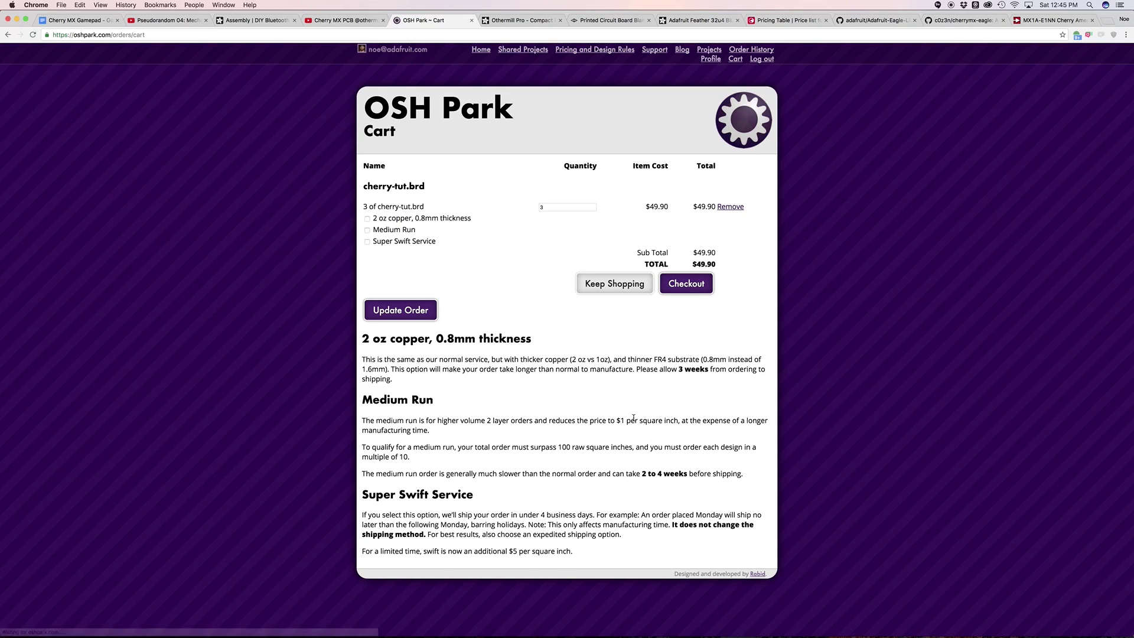
pyautogui.click(552, 207)
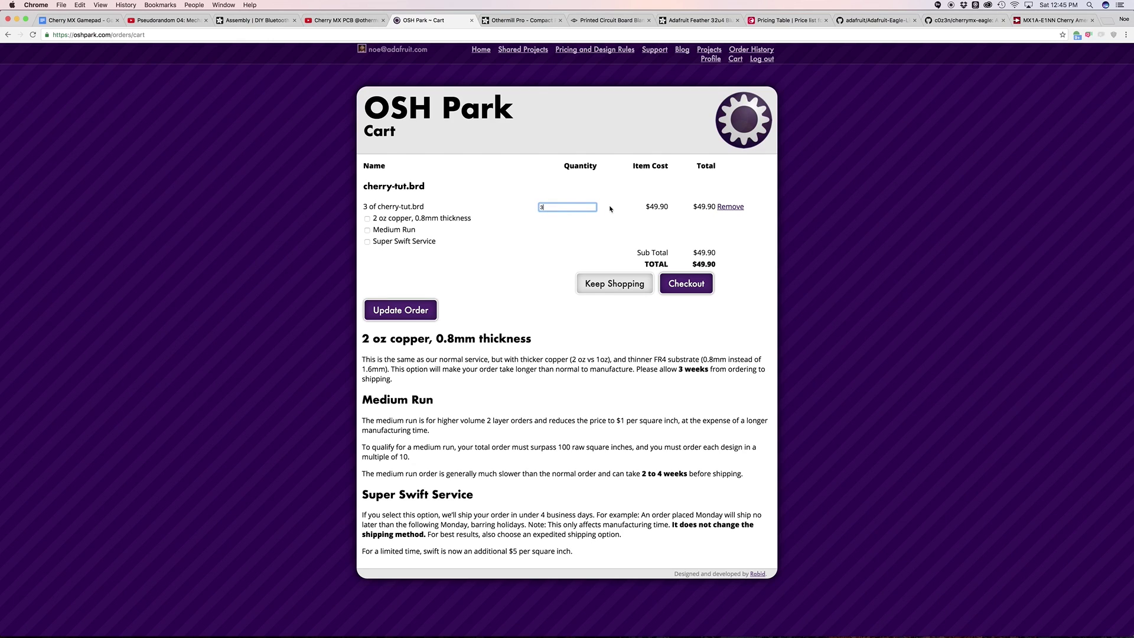
pyautogui.moveTo(647, 207); pyautogui.dragTo(670, 215)
pyautogui.click(670, 215)
pyautogui.moveTo(646, 473); pyautogui.dragTo(663, 473)
pyautogui.click(617, 474)
# - View the product pages for the Othermill Pro milling machine and the Printed Circuit Board Blanks
pyautogui.click(493, 23)
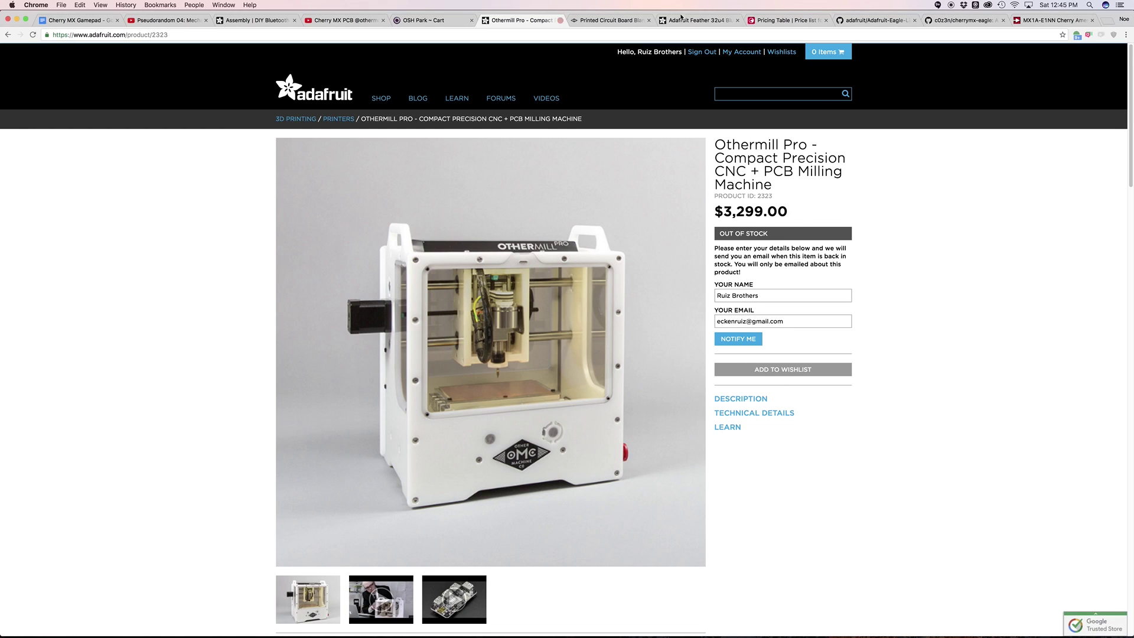
pyautogui.click(605, 22)
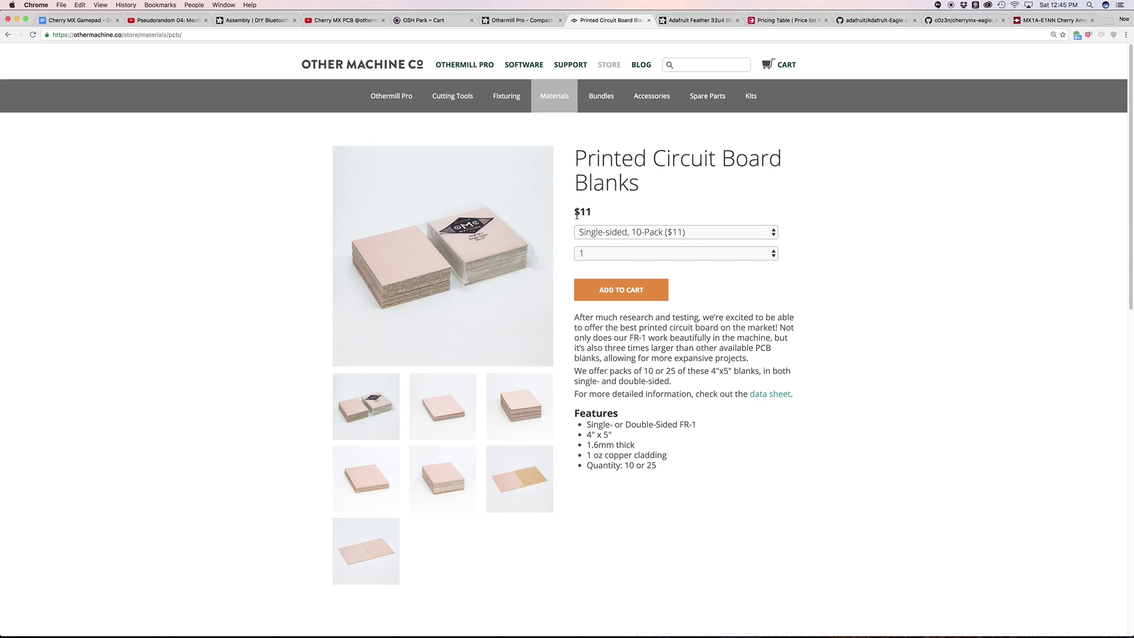
# - Switch to EAGLE, bring up the cherry-tut.brd board layout and replace the active Hole tool with the Info tool
pyautogui.press('super+Tab')
pyautogui.press('super+Tab')
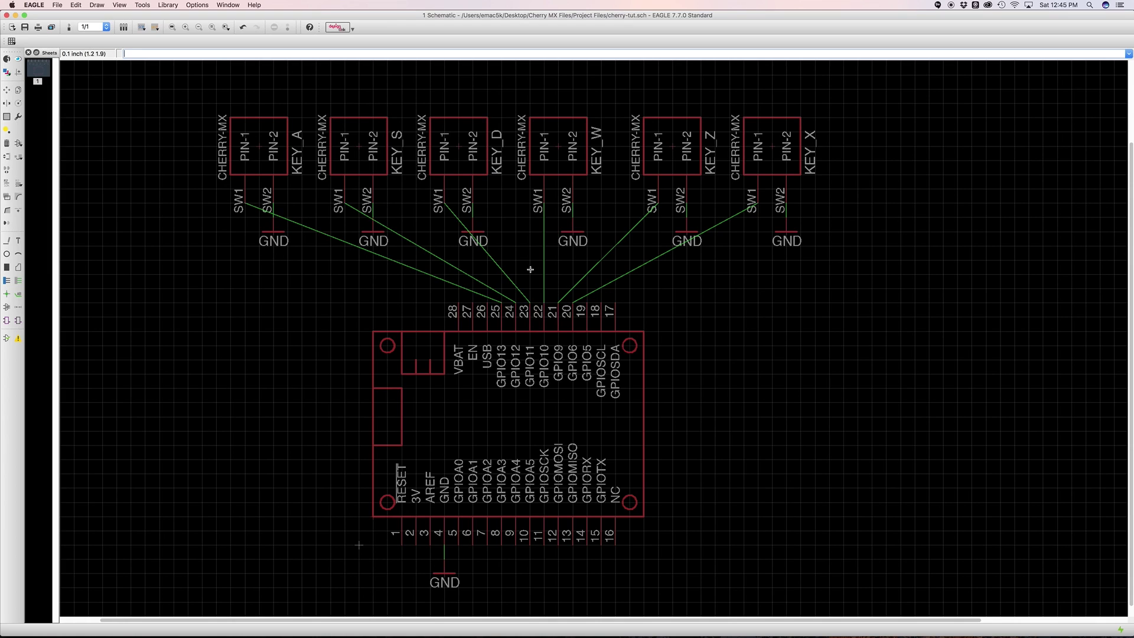
pyautogui.press('super+grave')
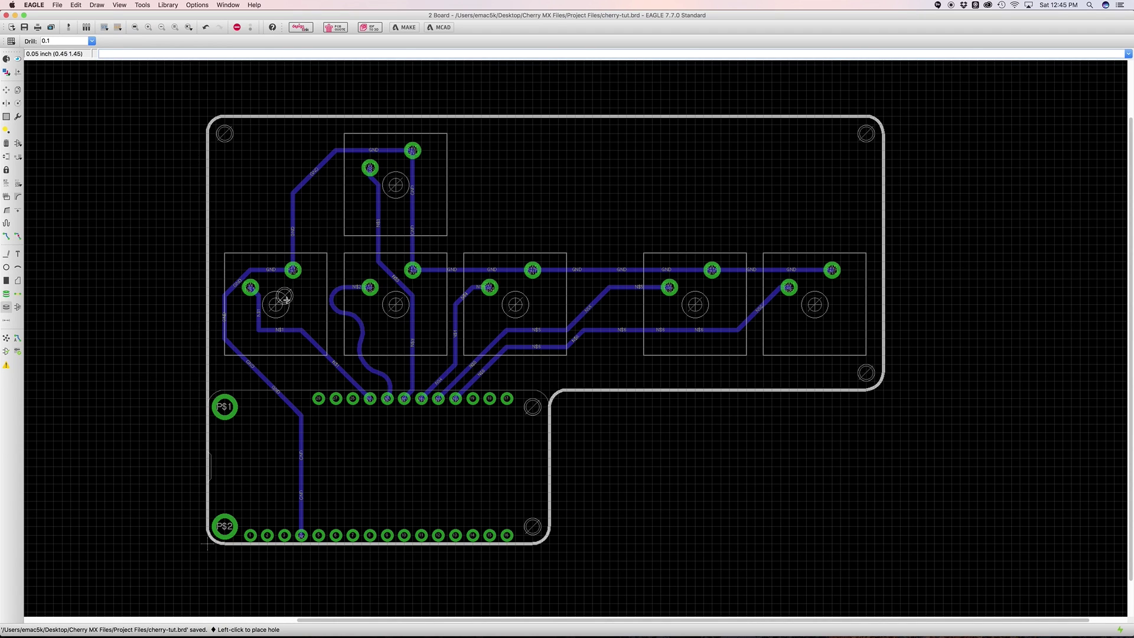
pyautogui.click(11, 62)
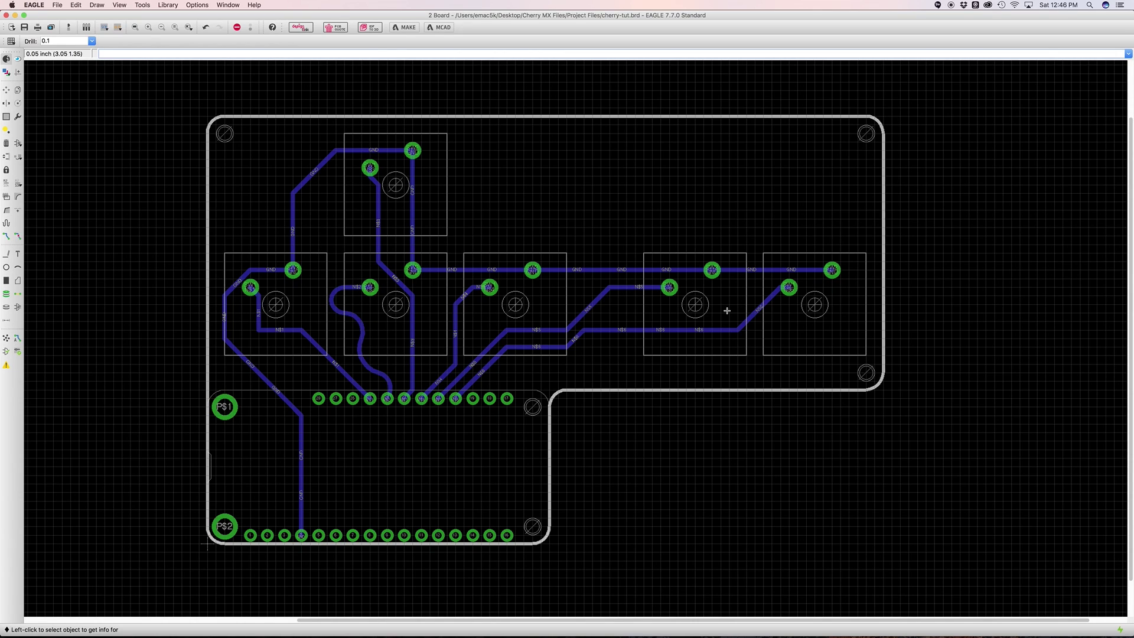
# - Switch to Fusion 360 and inspect the Cherry MX Gamepad Assembly model from another side
pyautogui.press('super+Tab')
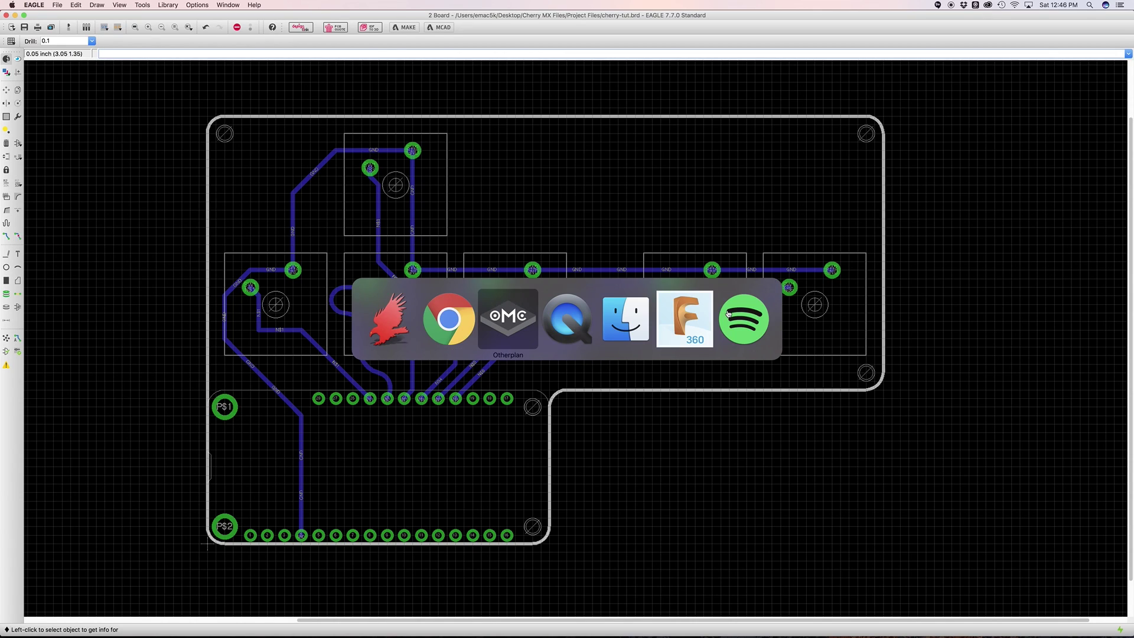
pyautogui.press('super+Tab')
pyautogui.press('super+Tab')
pyautogui.press('super+Tab')
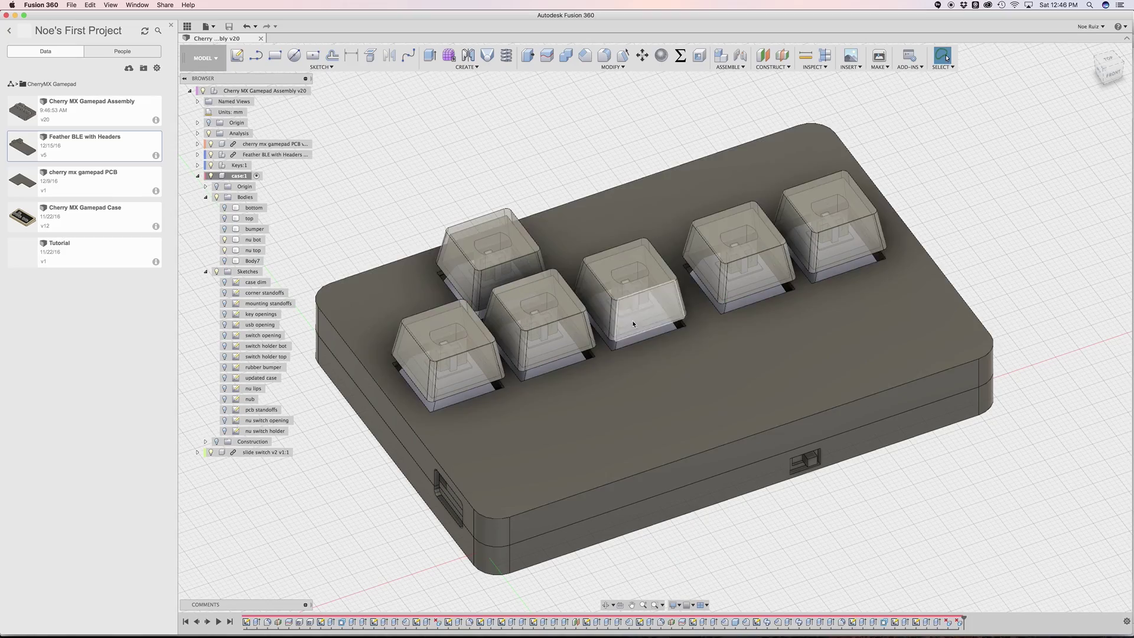
pyautogui.keyDown('shift'); pyautogui.moveTo(382, 247); pyautogui.dragTo(567, 248, button='middle'); pyautogui.keyUp('shift')
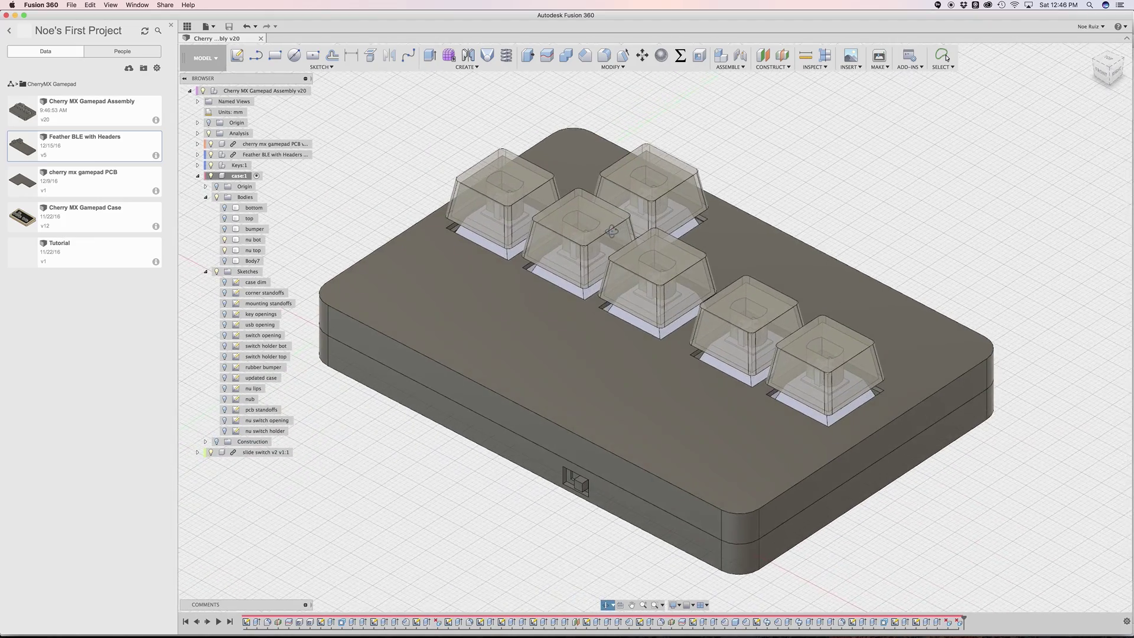